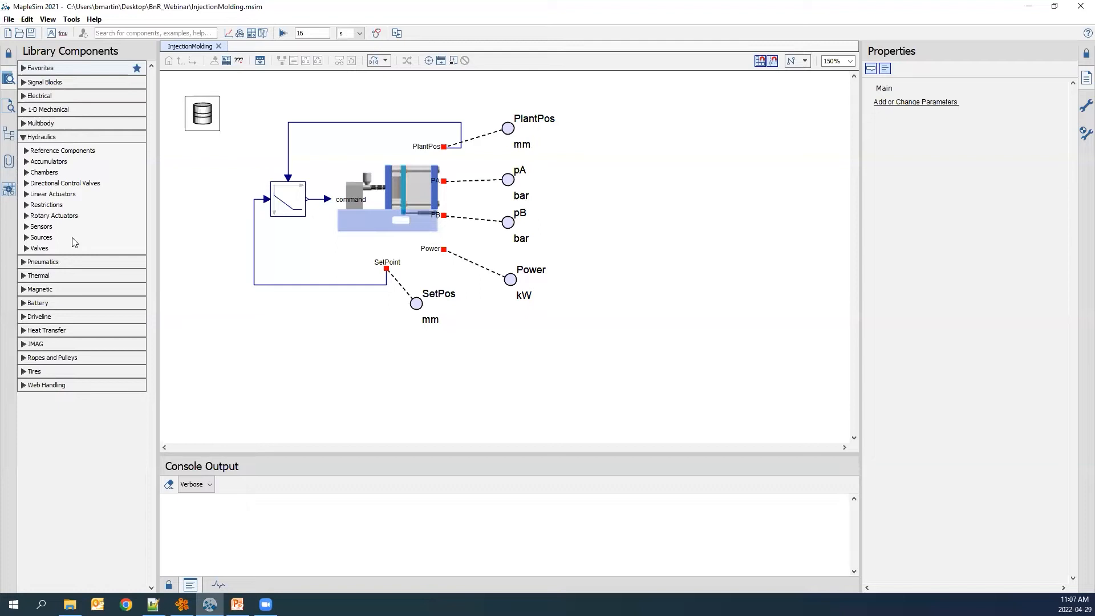
Browse the Multibody, Electrical and Analog component libraries, expanding Common and Bodies and Frames.
{"action": "left_click", "coordinate": [23, 124]}
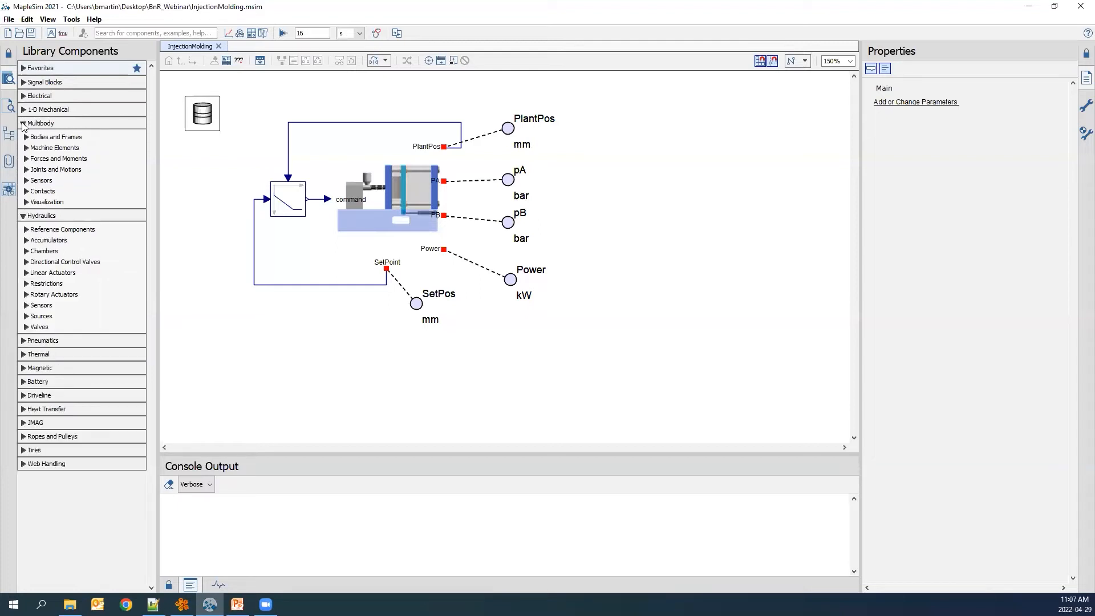
{"action": "left_click", "coordinate": [23, 95]}
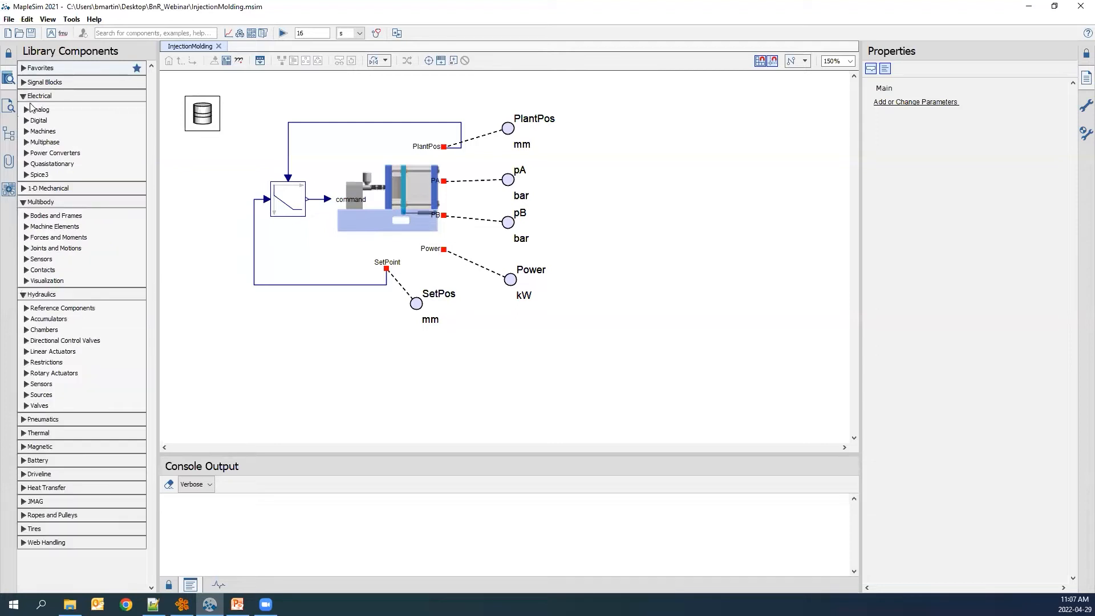
{"action": "left_click", "coordinate": [26, 110]}
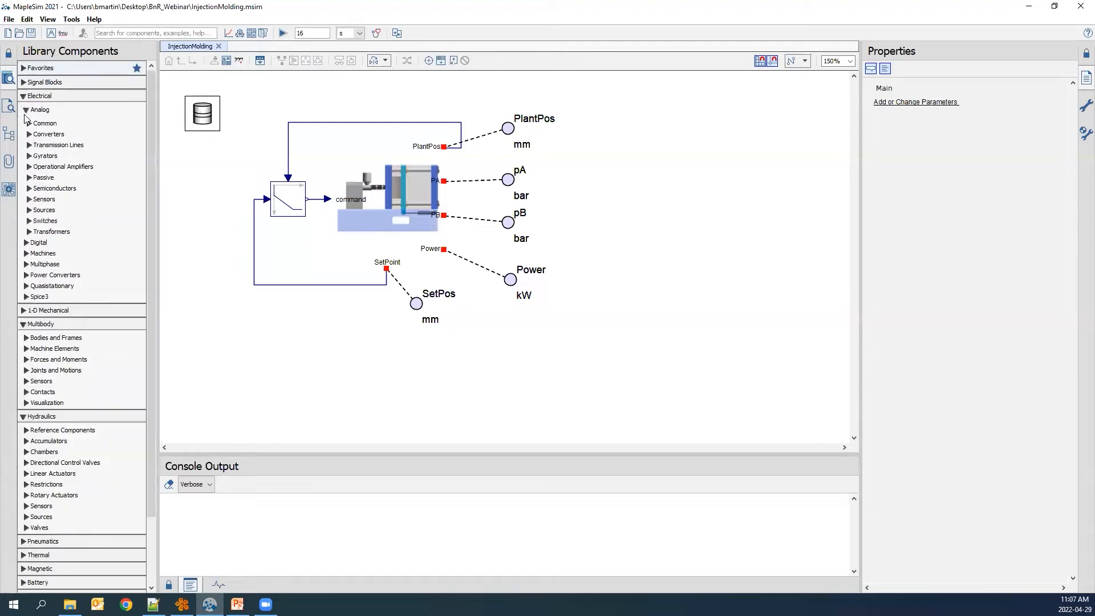
{"action": "left_click", "coordinate": [29, 123]}
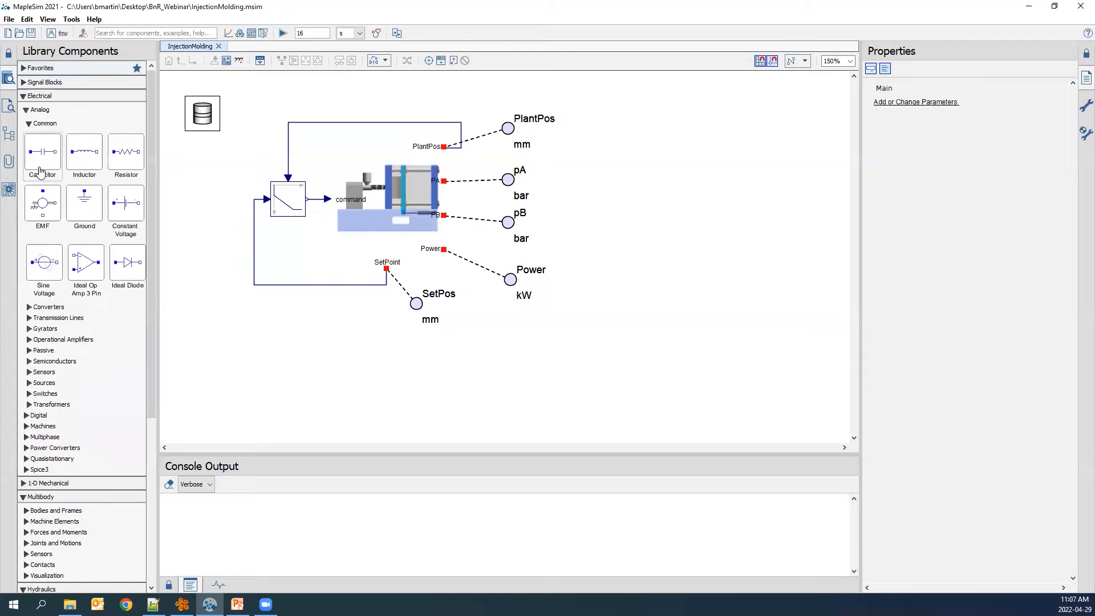
{"action": "scroll", "coordinate": [40, 169], "scroll_direction": "down", "scroll_amount": 2}
{"action": "scroll", "coordinate": [51, 257], "scroll_direction": "down", "scroll_amount": 2}
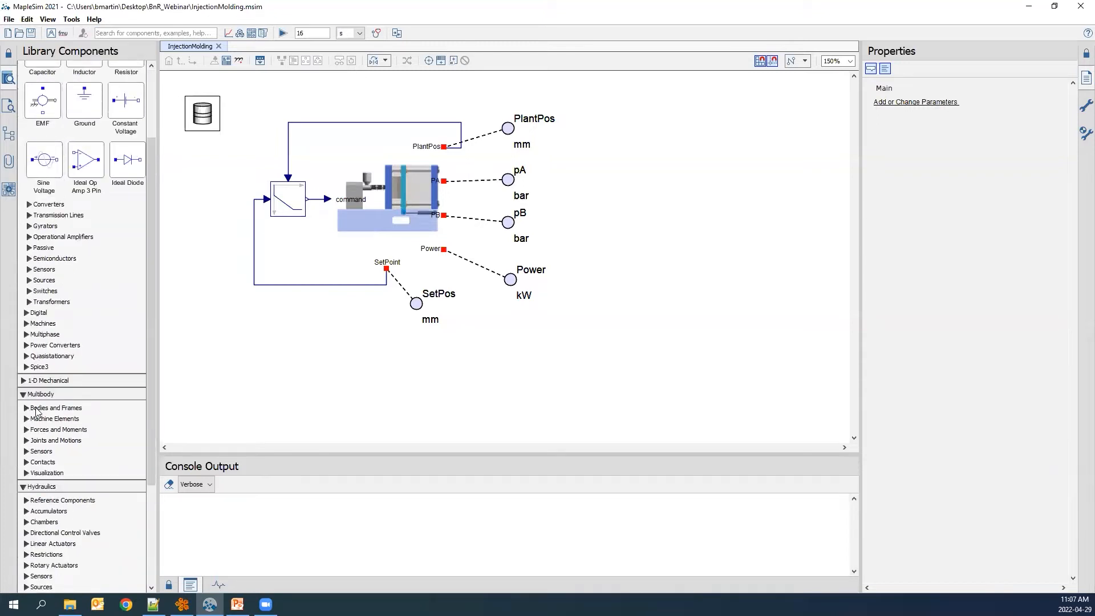
{"action": "left_click", "coordinate": [27, 409]}
{"action": "scroll", "coordinate": [62, 386], "scroll_direction": "down", "scroll_amount": 6}
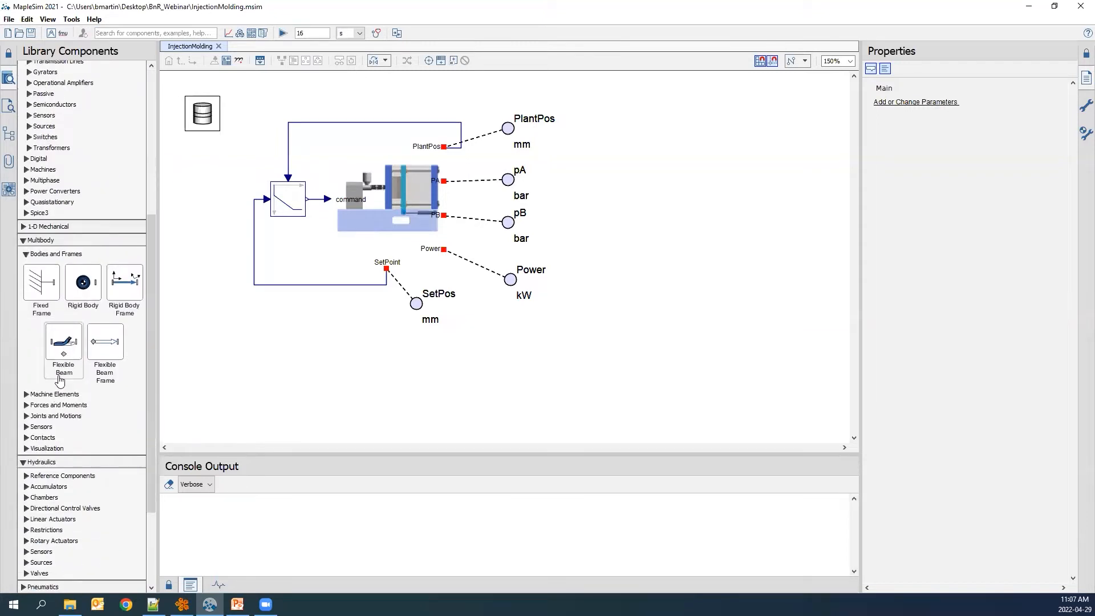
{"action": "scroll", "coordinate": [83, 297], "scroll_direction": "down", "scroll_amount": 1}
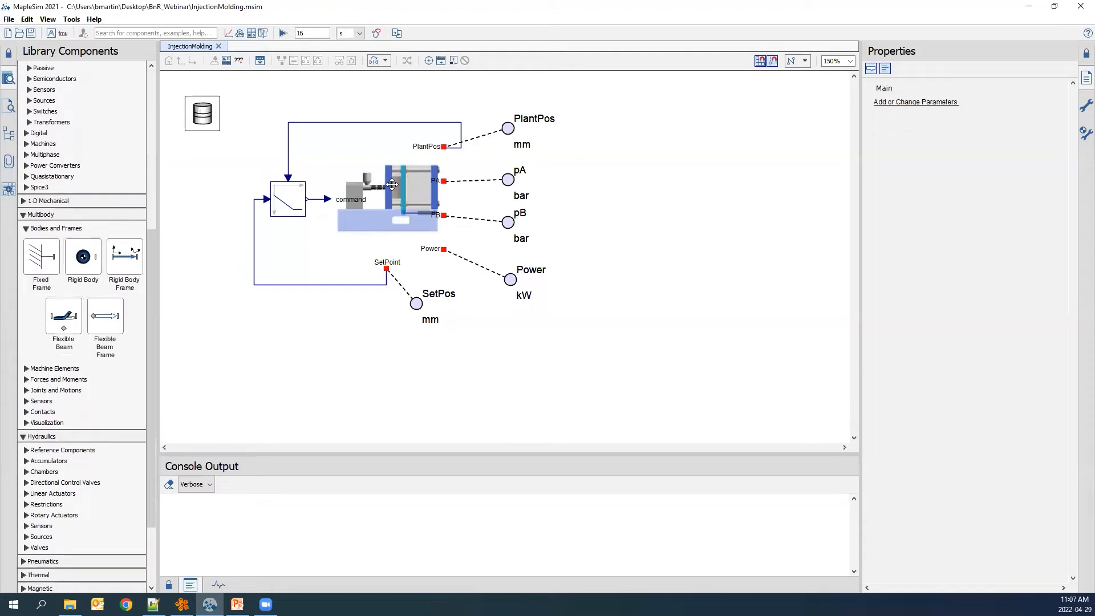
Open the Plant subsystem and examine its internal mechanical and hydraulic diagram.
{"action": "left_click", "coordinate": [411, 188]}
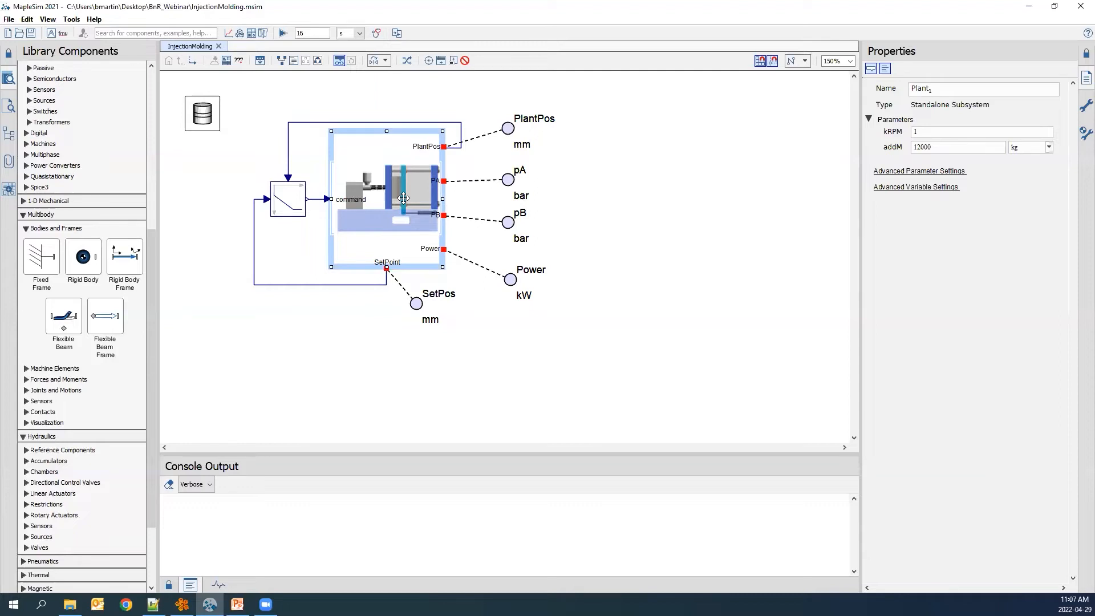
{"action": "double_click", "coordinate": [371, 190]}
{"action": "scroll", "coordinate": [541, 222], "scroll_direction": "down", "scroll_amount": 2}
{"action": "scroll", "coordinate": [542, 233], "scroll_direction": "down", "scroll_amount": 1}
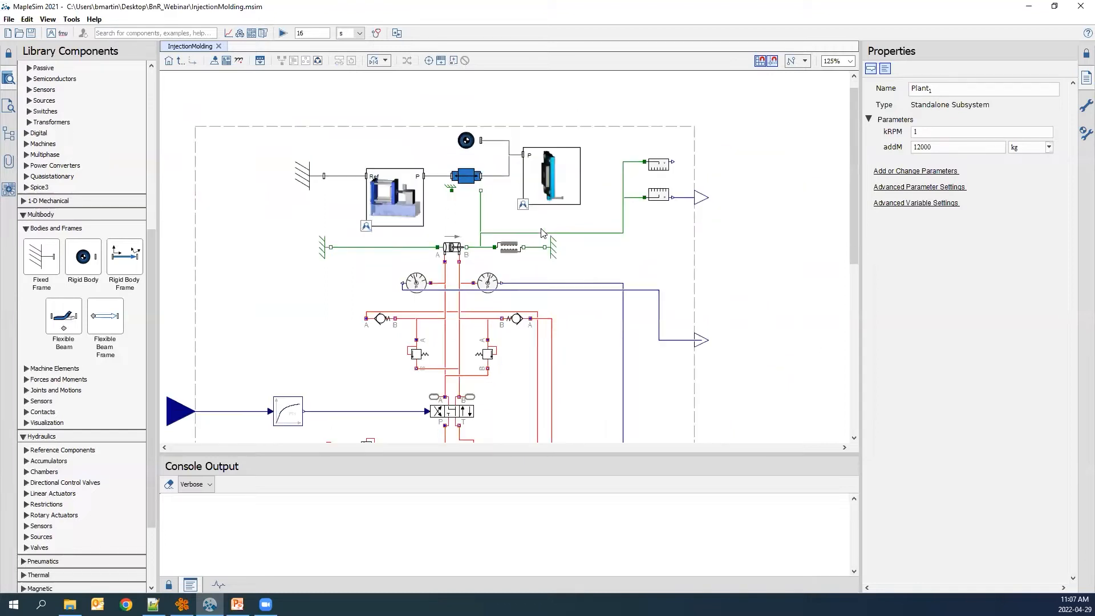
{"action": "scroll", "coordinate": [542, 233], "scroll_direction": "down", "scroll_amount": 1}
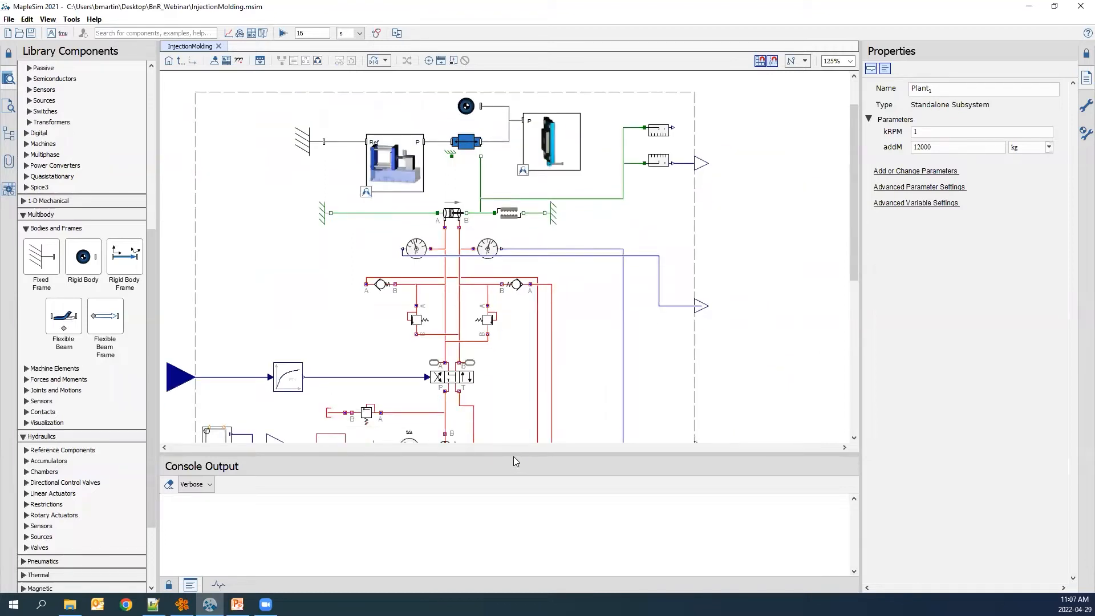
{"action": "left_click_drag", "start_coordinate": [513, 462], "coordinate": [513, 531]}
{"action": "scroll", "coordinate": [621, 401], "scroll_direction": "down", "scroll_amount": 1}
{"action": "scroll", "coordinate": [619, 399], "scroll_direction": "down", "scroll_amount": 2}
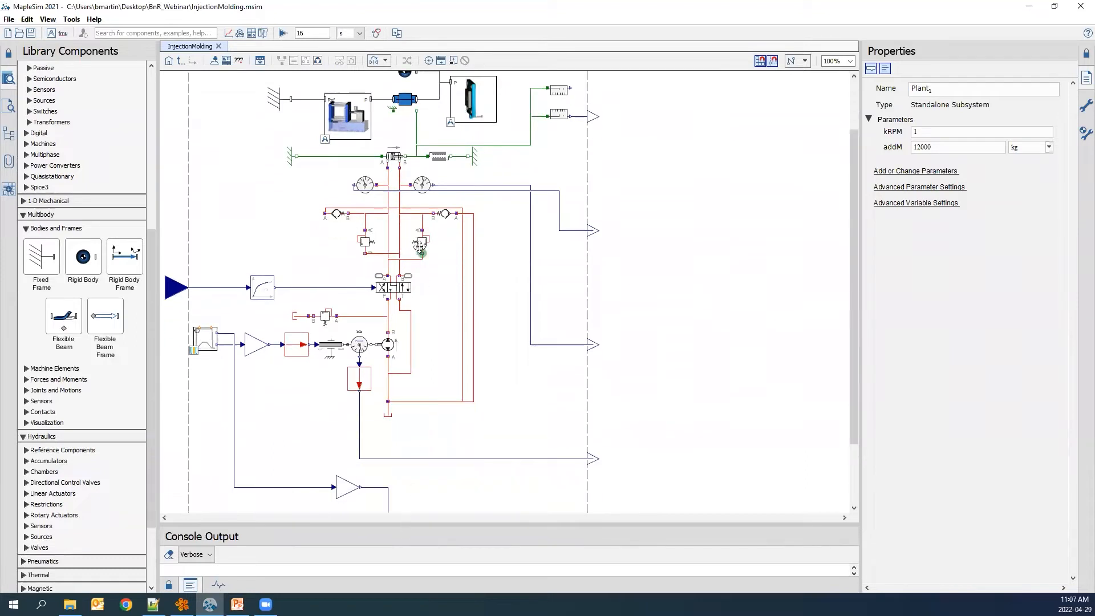
Inspect the parameters of the directional control valve, a relief valve and the double acting cylinder.
{"action": "left_click", "coordinate": [399, 287]}
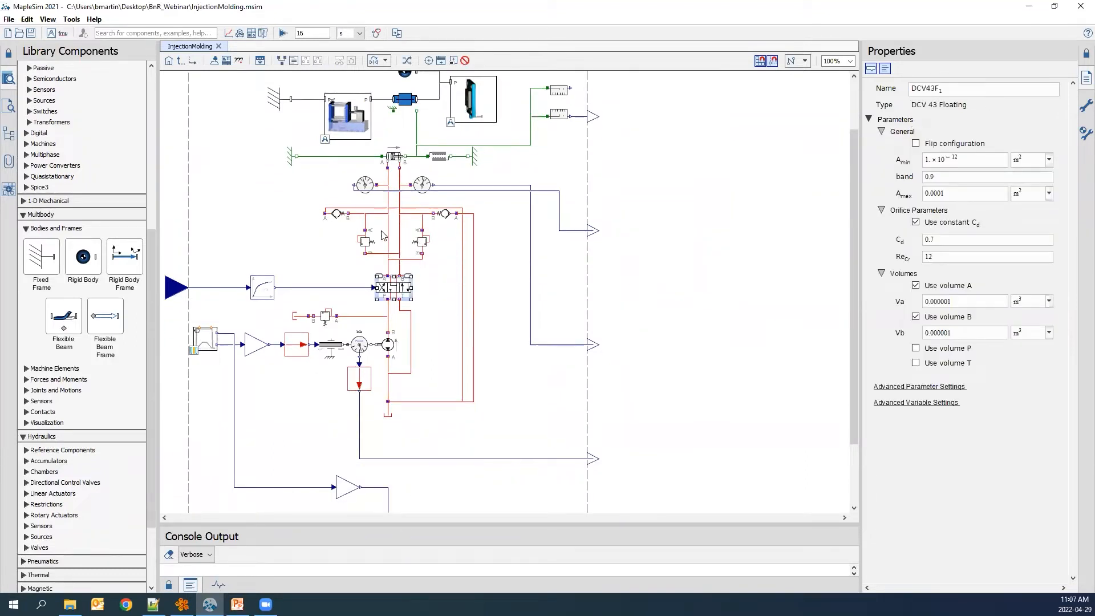
{"action": "scroll", "coordinate": [382, 241], "scroll_direction": "up", "scroll_amount": 1}
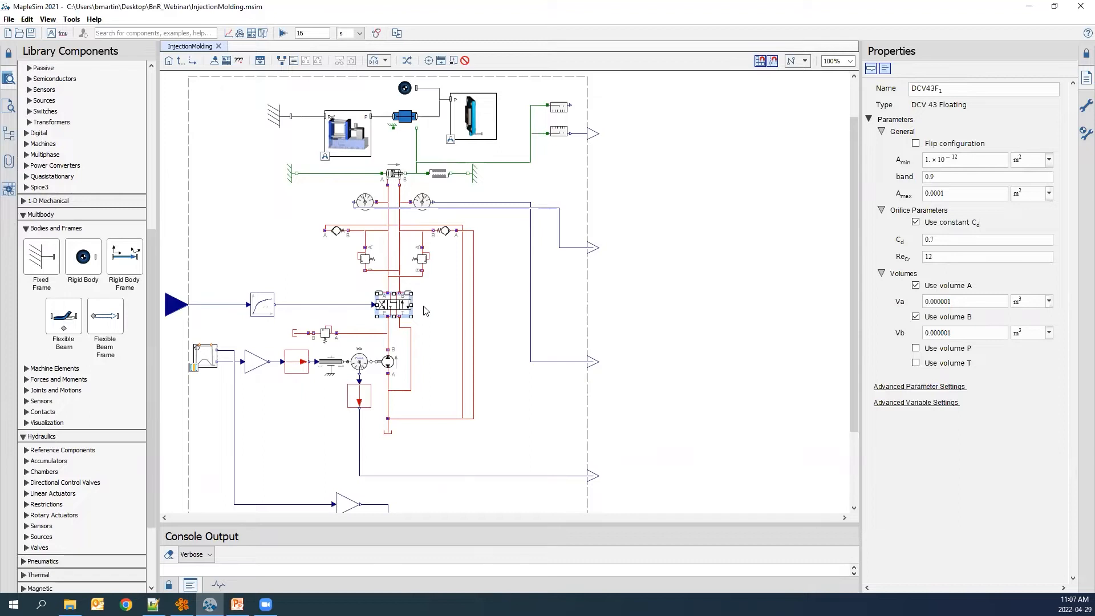
{"action": "left_click", "coordinate": [366, 258]}
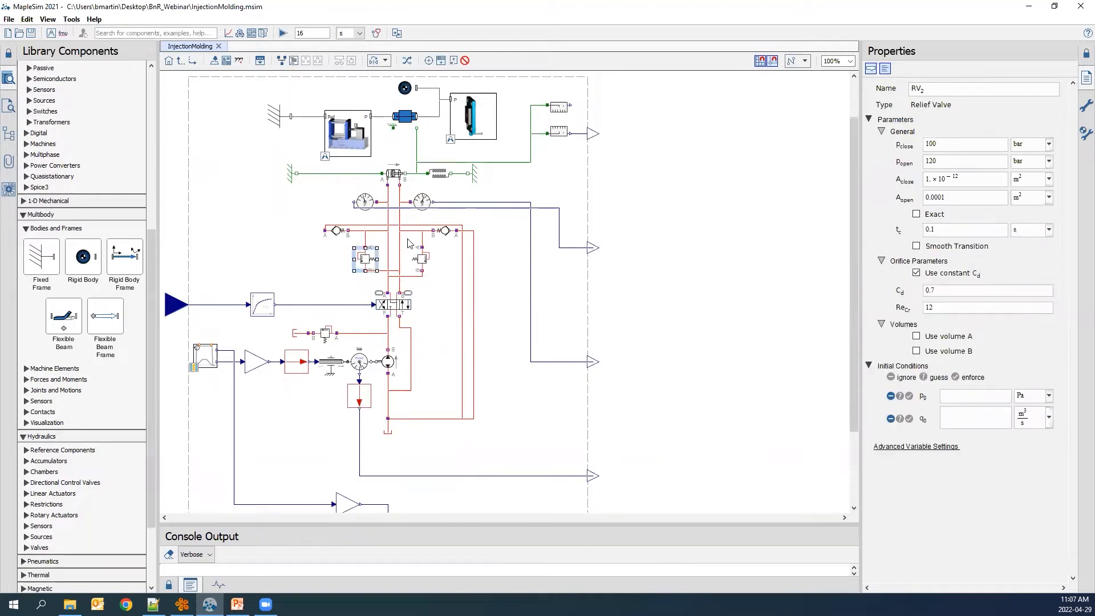
{"action": "left_click", "coordinate": [395, 171]}
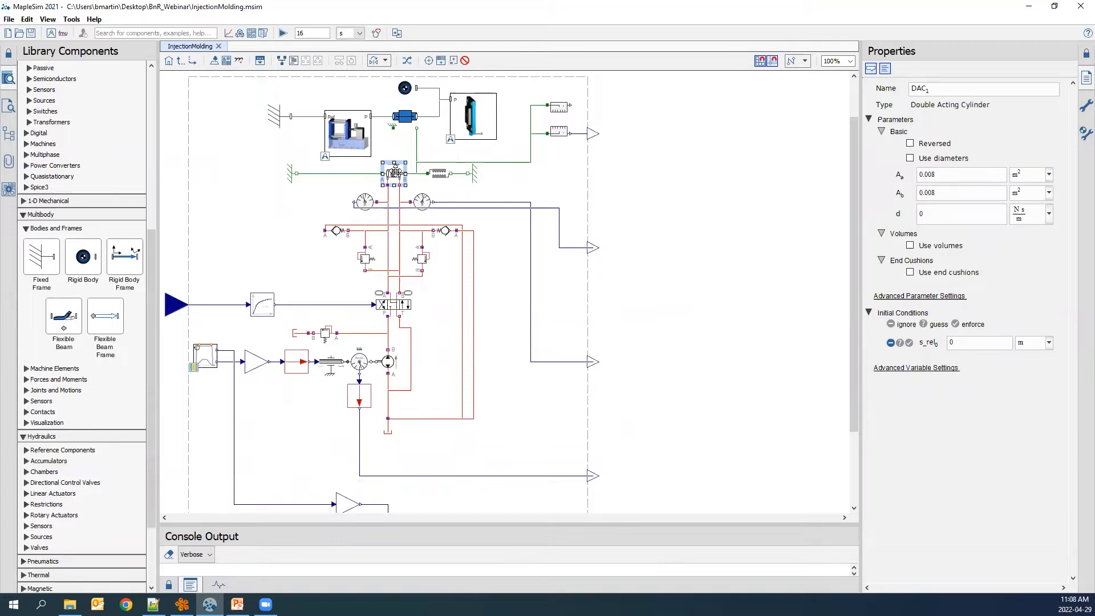
Run the simulation and enlarge the analysis window and its 3-D playback view.
{"action": "left_click", "coordinate": [282, 34]}
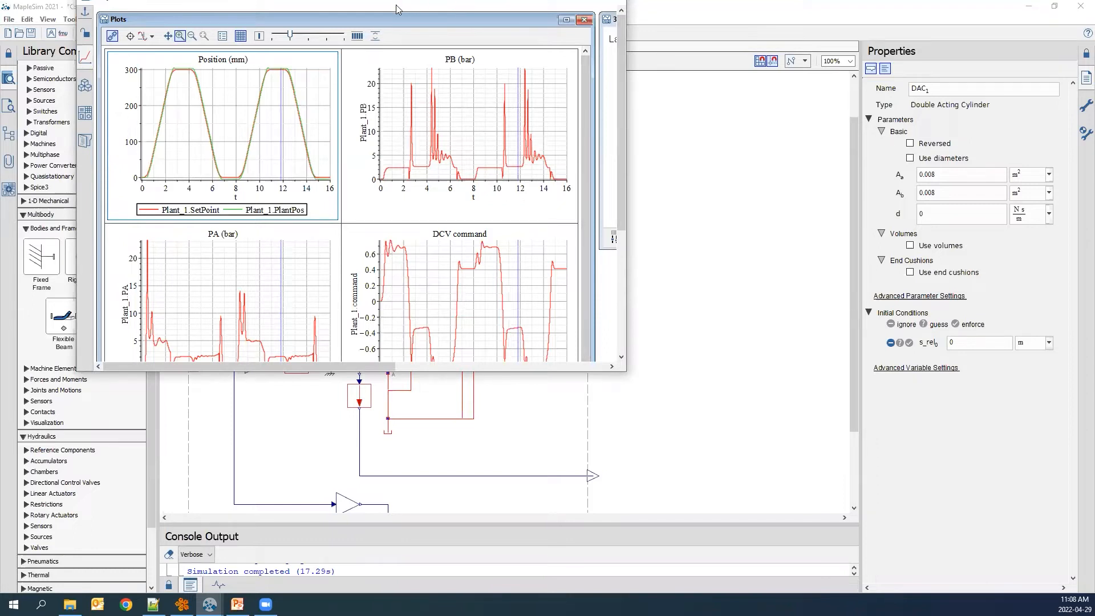
{"action": "left_click_drag", "start_coordinate": [397, 7], "coordinate": [402, 29]}
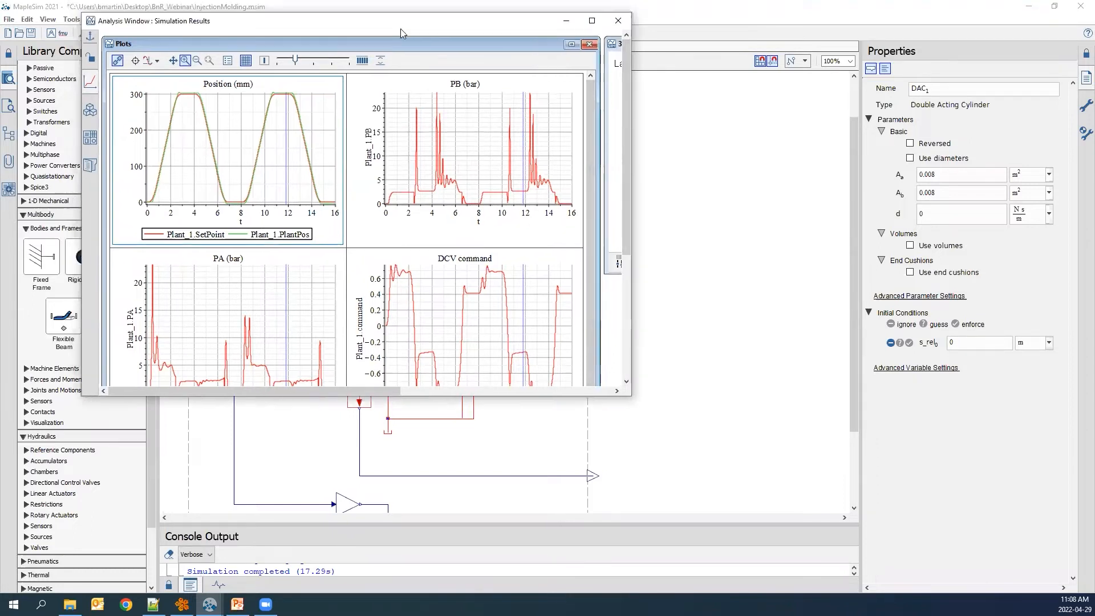
{"action": "left_click", "coordinate": [593, 21]}
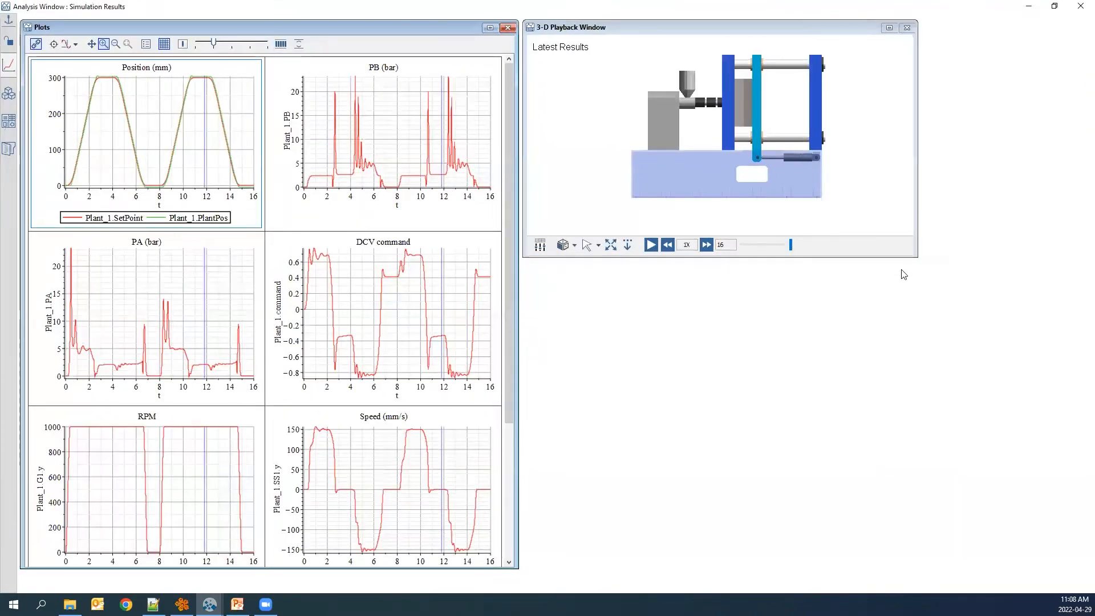
{"action": "left_click_drag", "start_coordinate": [917, 256], "coordinate": [1081, 431]}
Play back the 3-D animation of the injection molding machine alongside the result plots.
{"action": "left_click", "coordinate": [782, 423]}
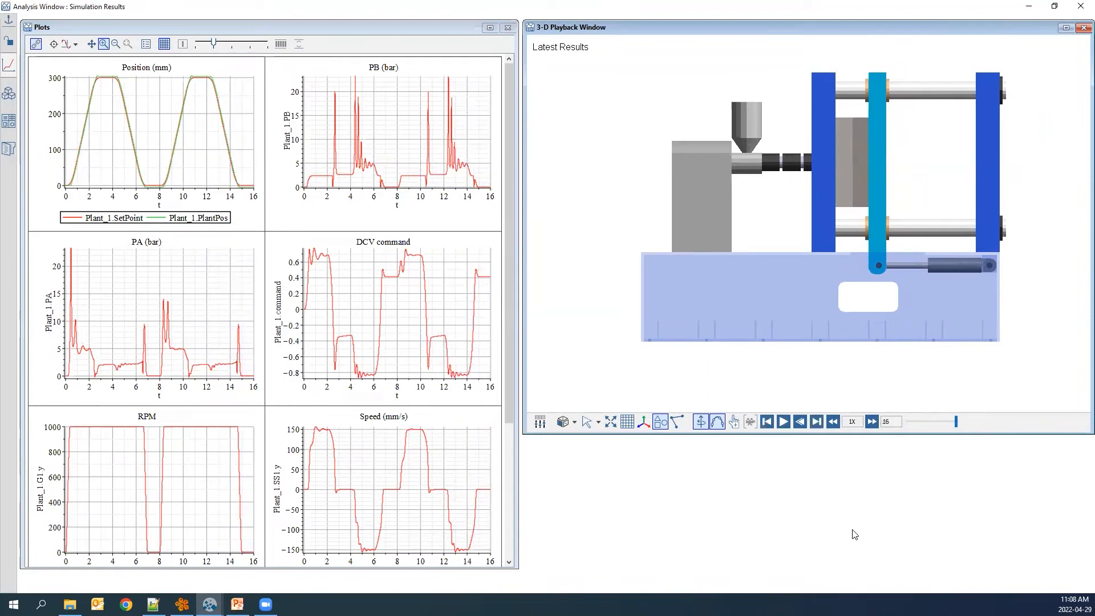
{"action": "left_click", "coordinate": [783, 422]}
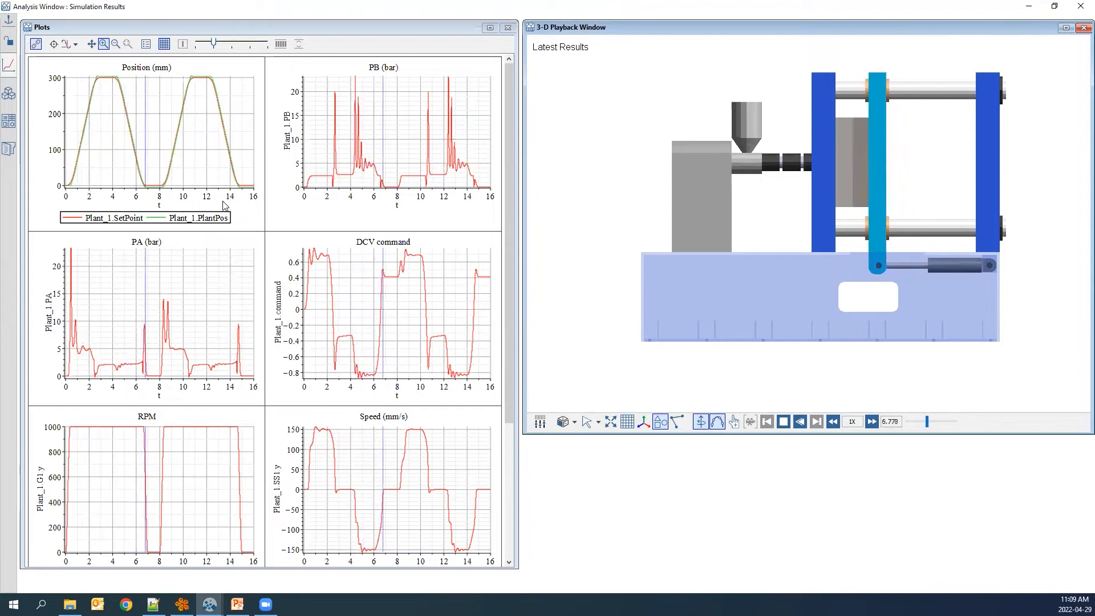
{"action": "left_click", "coordinate": [80, 223]}
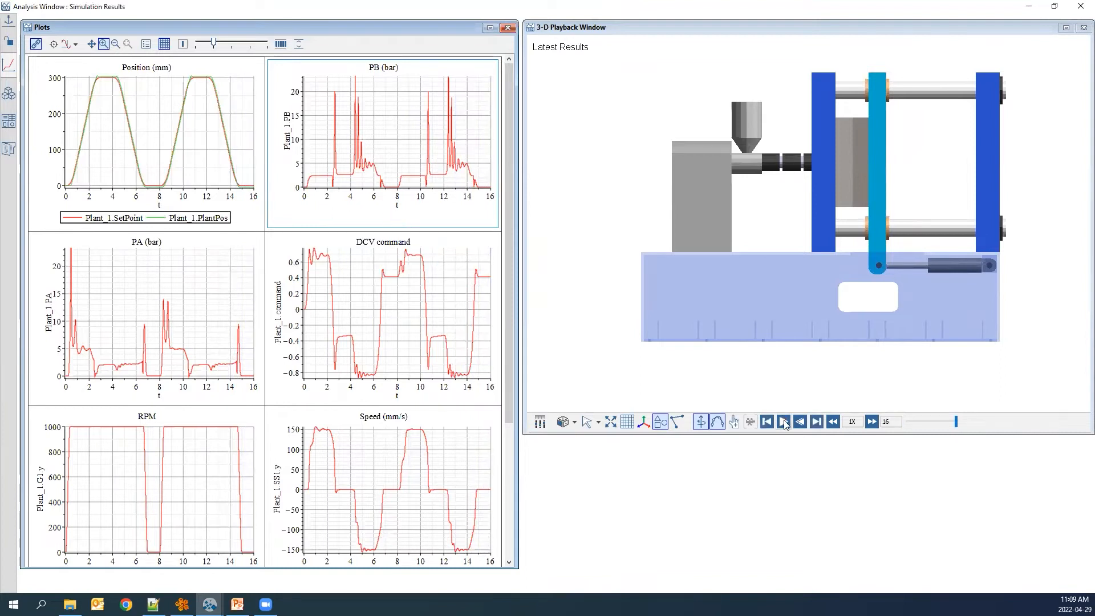
{"action": "left_click", "coordinate": [782, 422]}
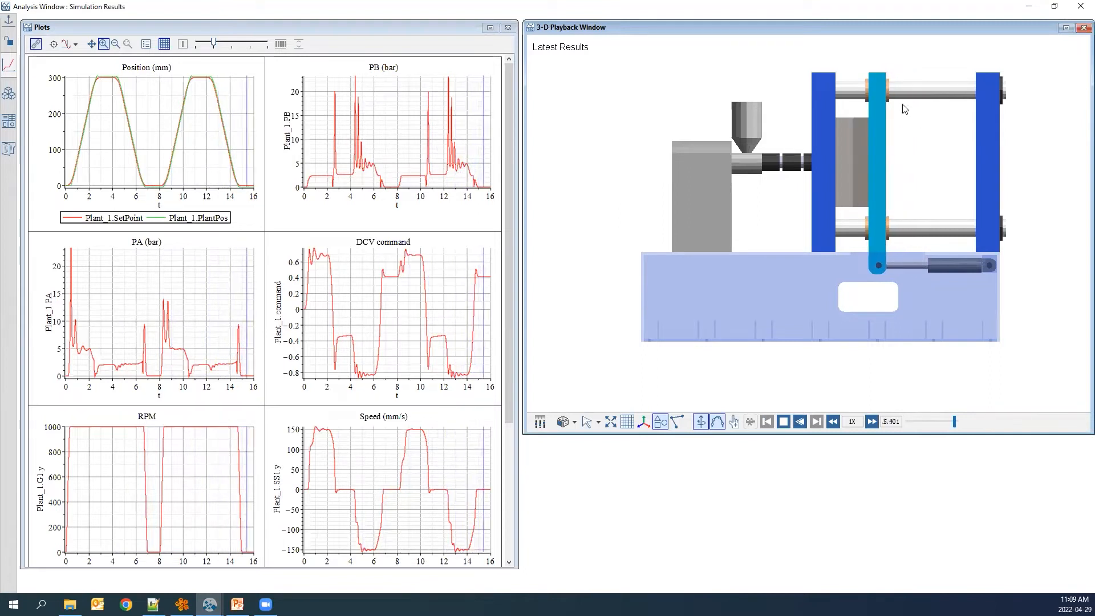
{"action": "left_click", "coordinate": [783, 422]}
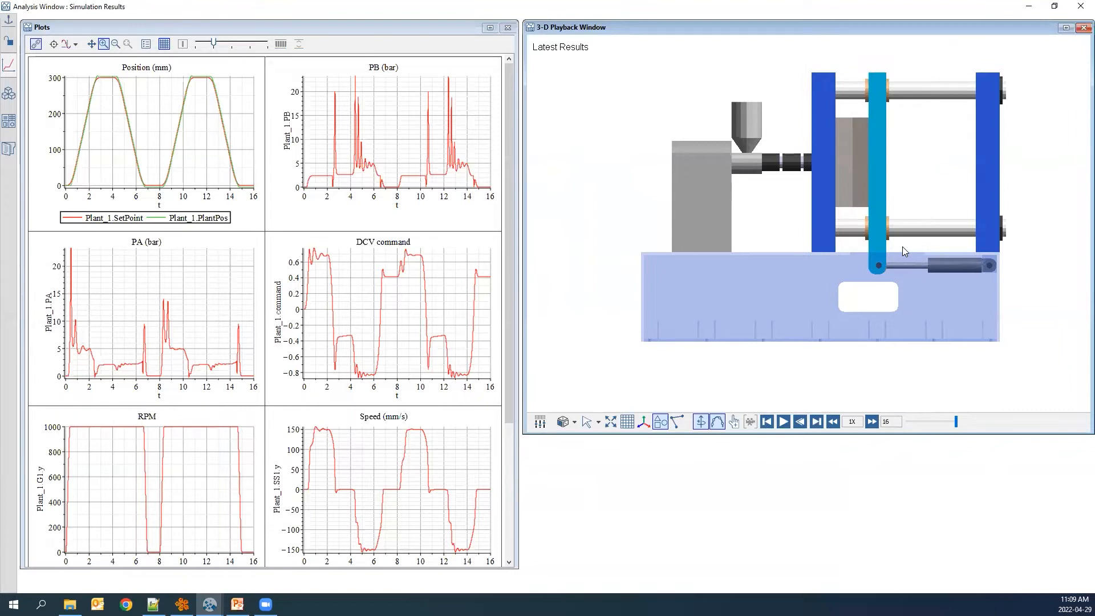
Close the analysis window and inspect the prismatic joint, rigid body and double acting cylinder components.
{"action": "left_click", "coordinate": [1030, 7]}
{"action": "scroll", "coordinate": [660, 208], "scroll_direction": "down", "scroll_amount": 1}
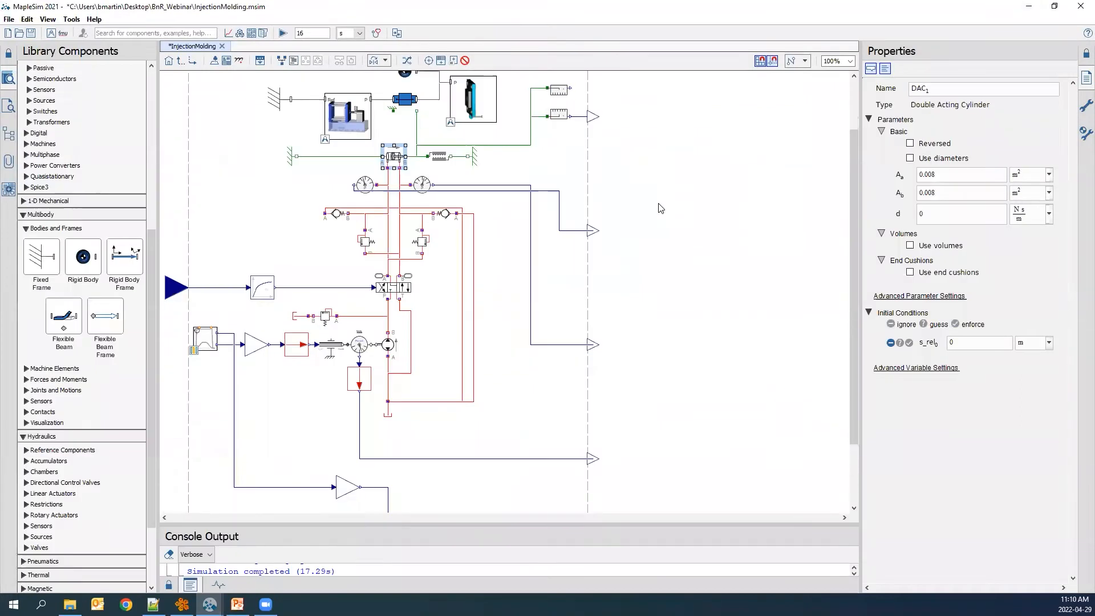
{"action": "scroll", "coordinate": [660, 208], "scroll_direction": "up", "scroll_amount": 1}
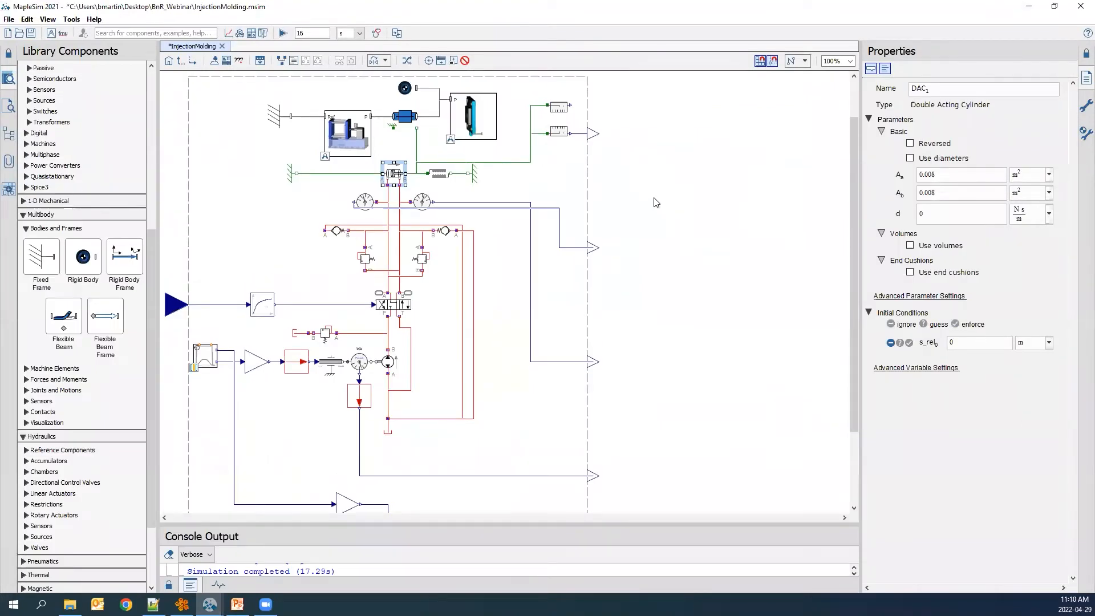
{"action": "left_click", "coordinate": [656, 202]}
{"action": "left_click", "coordinate": [408, 119]}
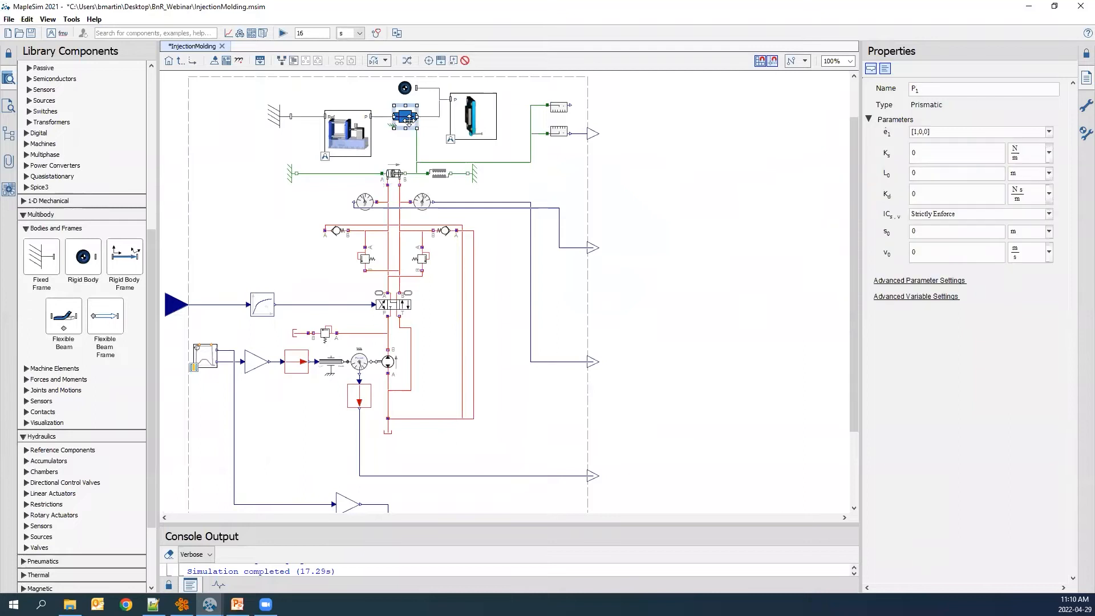
{"action": "left_click", "coordinate": [405, 89]}
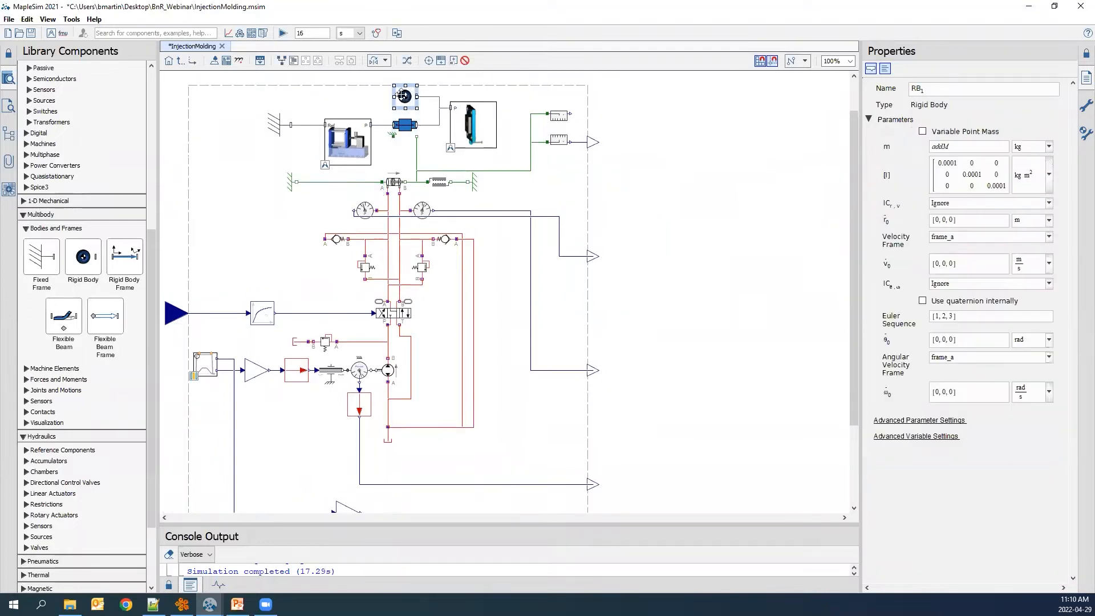
{"action": "left_click_drag", "start_coordinate": [354, 97], "coordinate": [423, 137]}
{"action": "left_click", "coordinate": [437, 159]}
{"action": "left_click", "coordinate": [392, 165]}
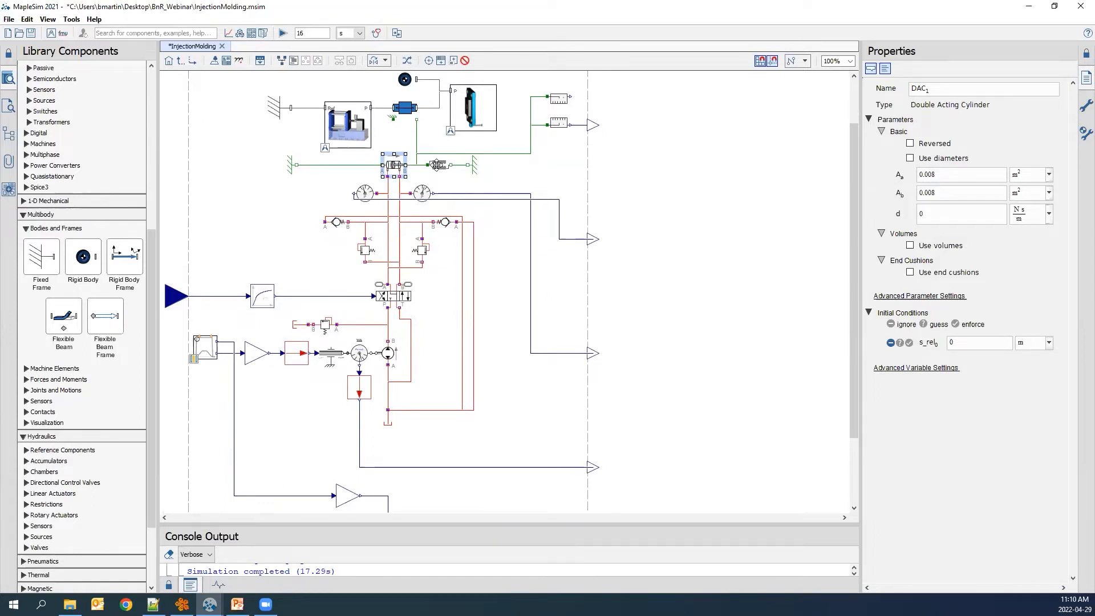
{"action": "left_click", "coordinate": [347, 183]}
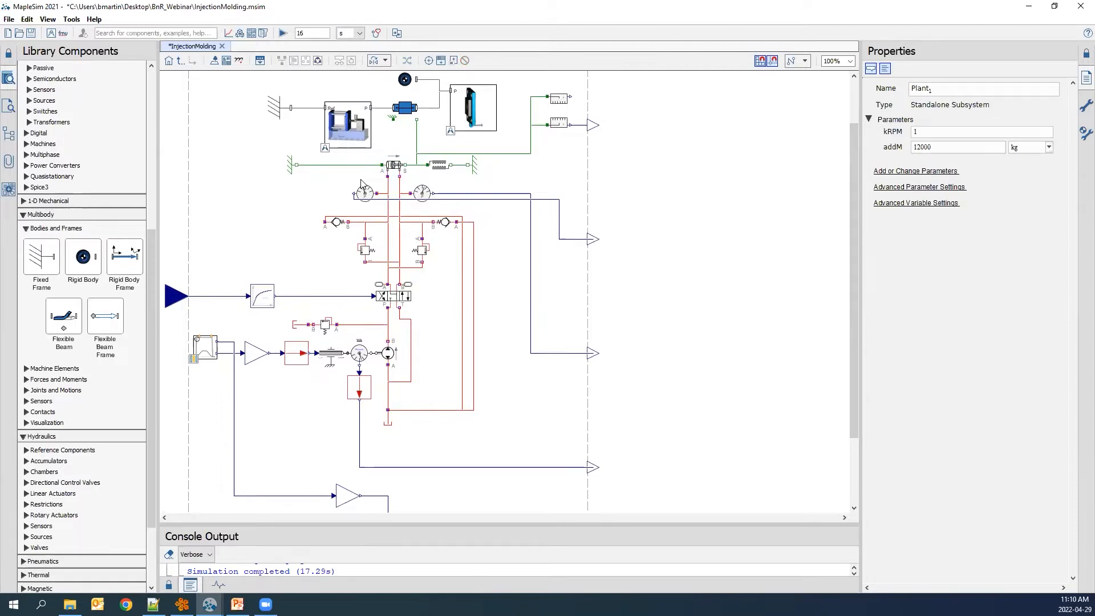
{"action": "left_click", "coordinate": [394, 166]}
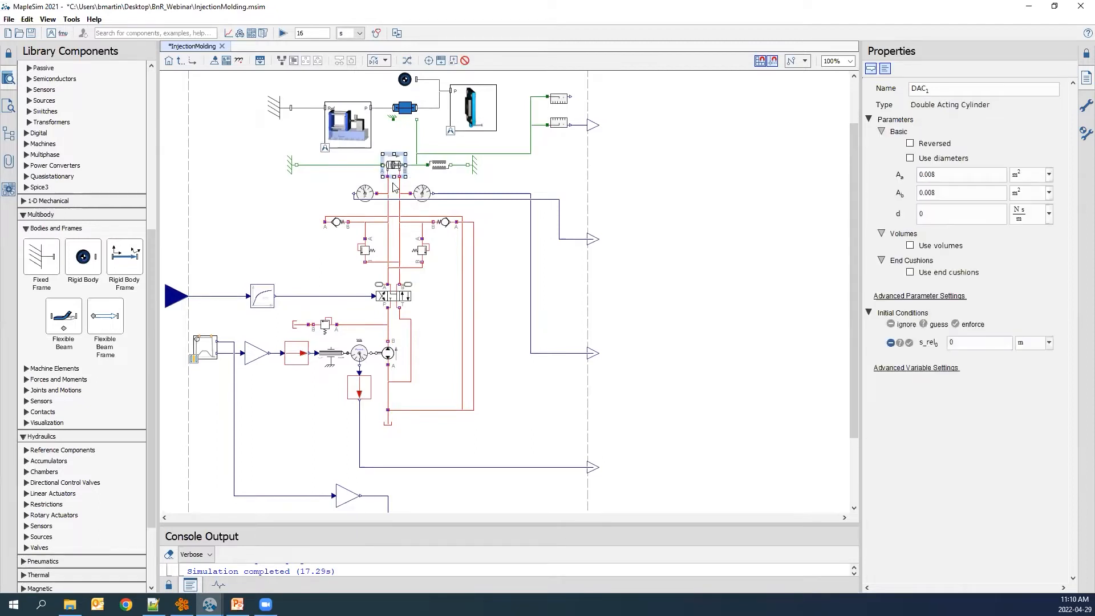
Zoom in to inspect a hydraulic line's connections and the variable displacement pump's parameters.
{"action": "scroll", "coordinate": [397, 169], "scroll_direction": "up", "scroll_amount": 2}
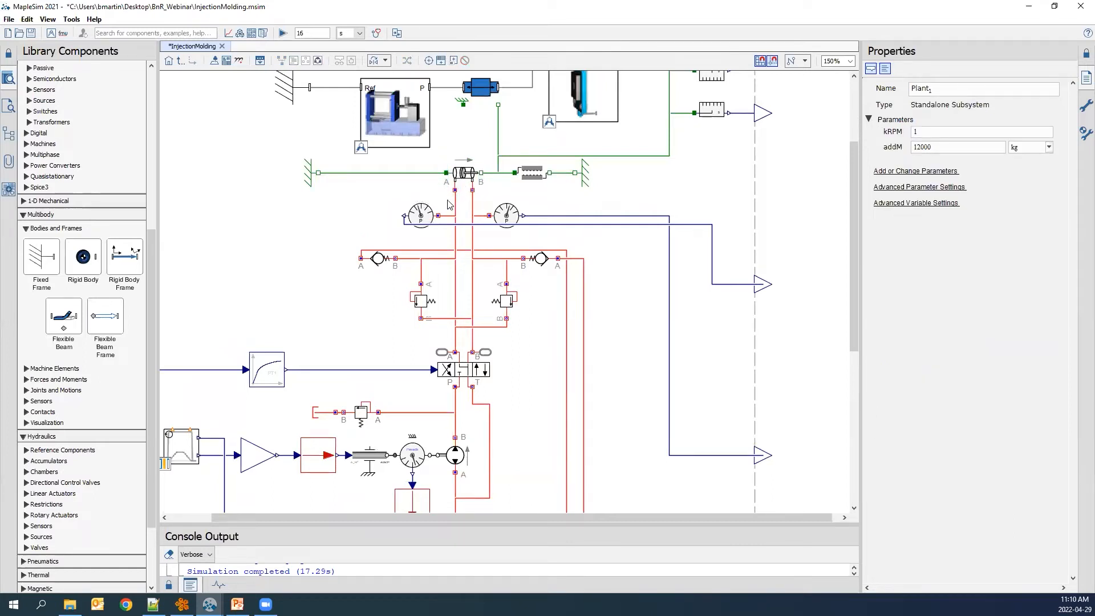
{"action": "left_click", "coordinate": [472, 230]}
{"action": "scroll", "coordinate": [484, 322], "scroll_direction": "down", "scroll_amount": 4}
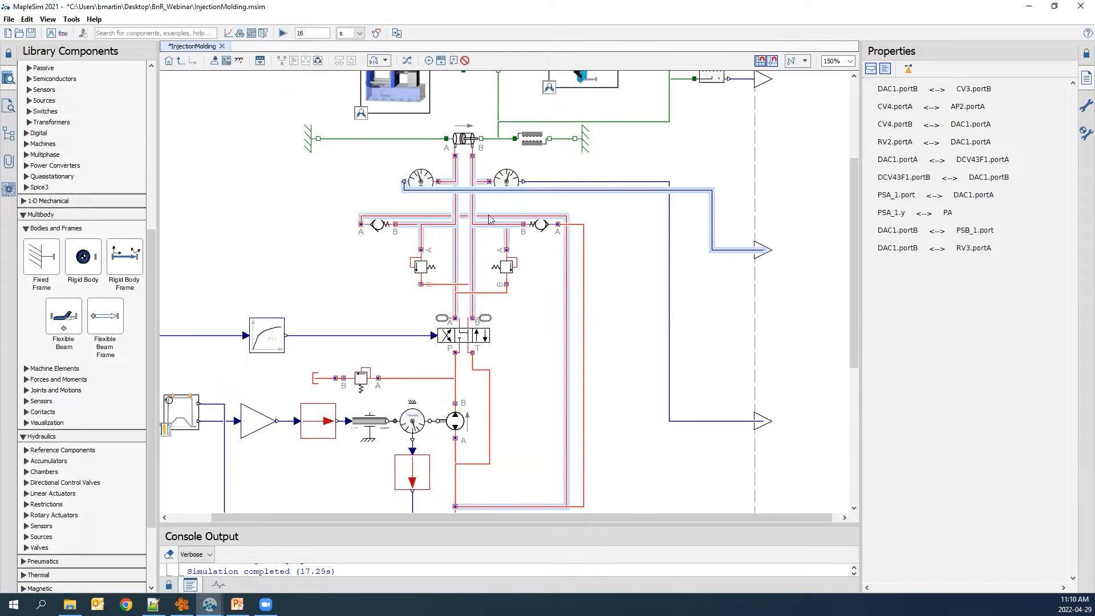
{"action": "left_click", "coordinate": [455, 323]}
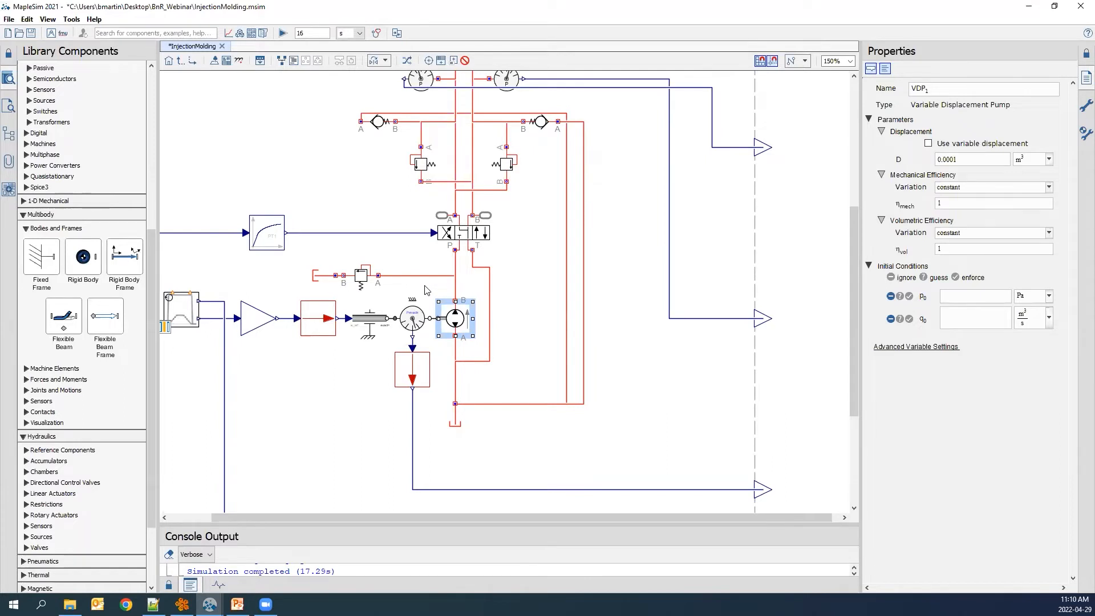
Zoom out of the Plant subsystem and return to the top-level injection molding model.
{"action": "left_click", "coordinate": [526, 276]}
{"action": "scroll", "coordinate": [527, 277], "scroll_direction": "down", "scroll_amount": 5}
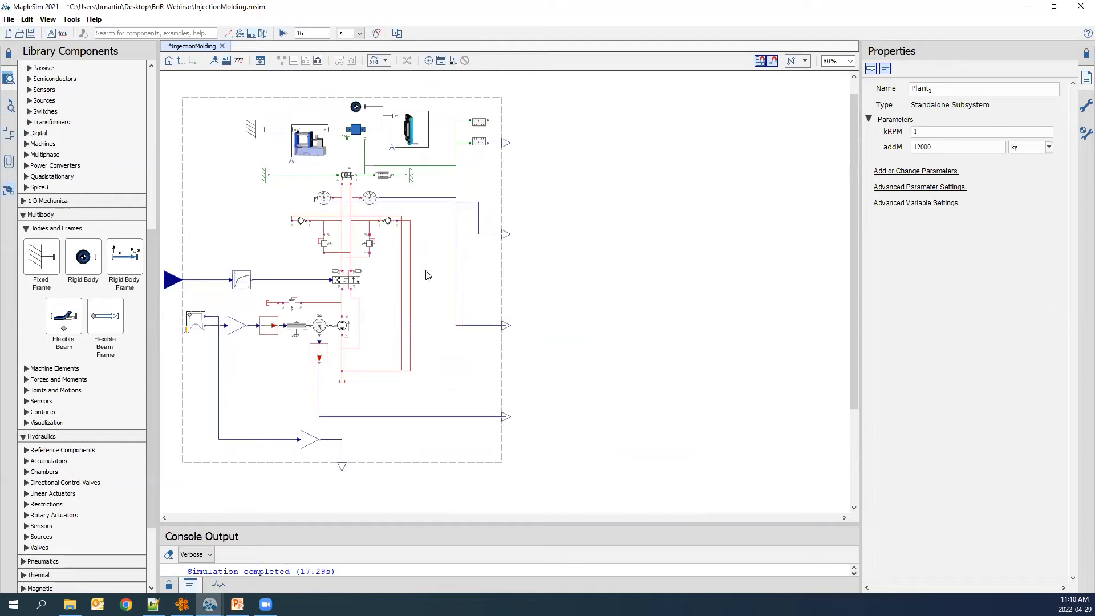
{"action": "left_click", "coordinate": [181, 62]}
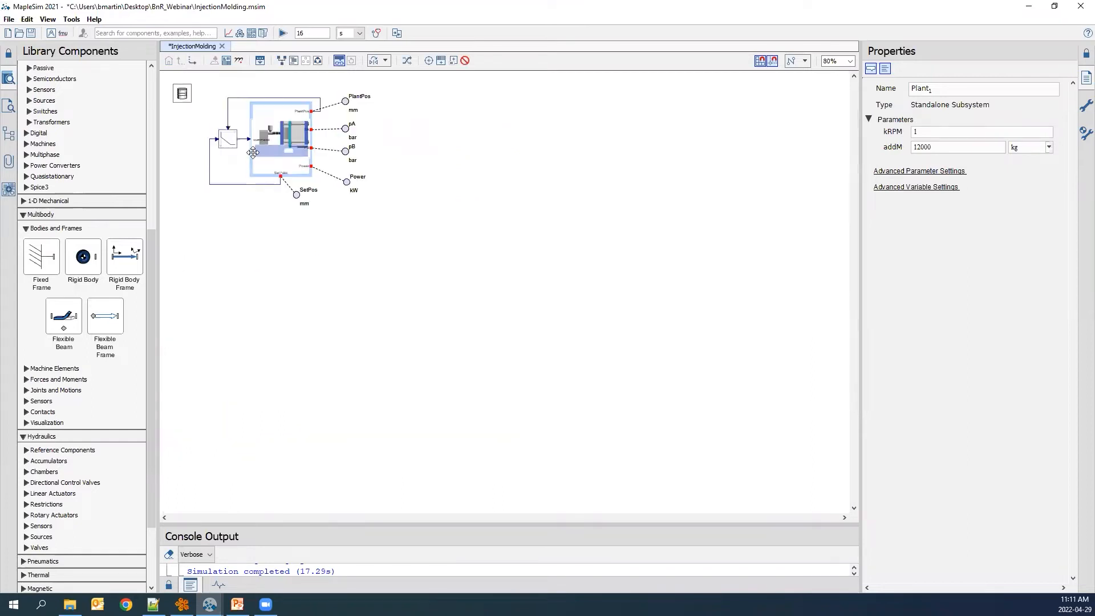
Zoom in on the top-level model and inspect the Plant subsystem, its signal connection from the controller and its output probes.
{"action": "scroll", "coordinate": [279, 148], "scroll_direction": "up", "scroll_amount": 9}
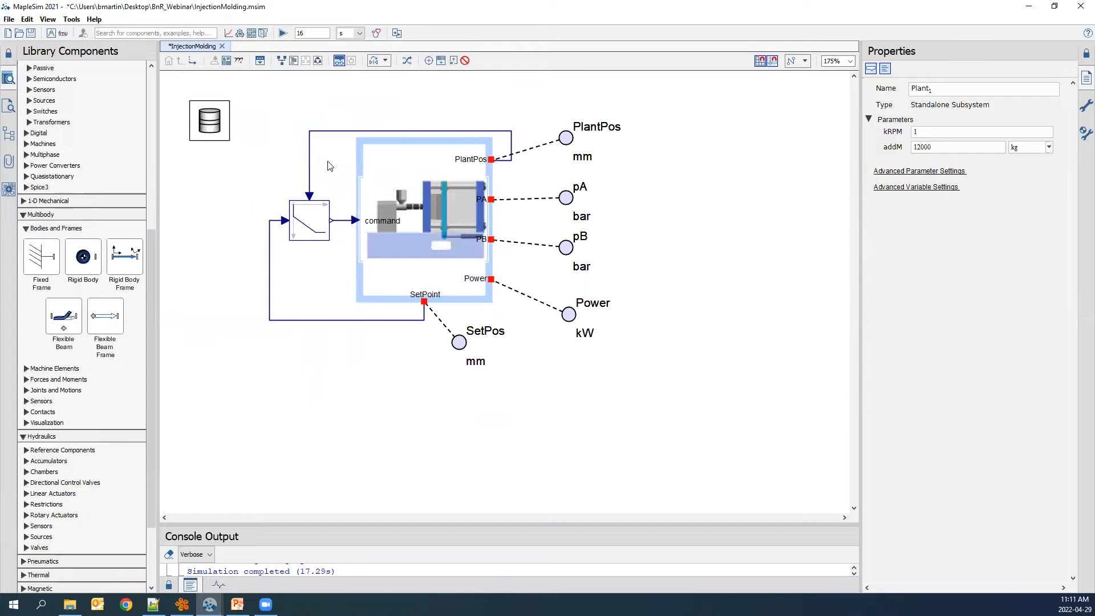
{"action": "left_click", "coordinate": [330, 166]}
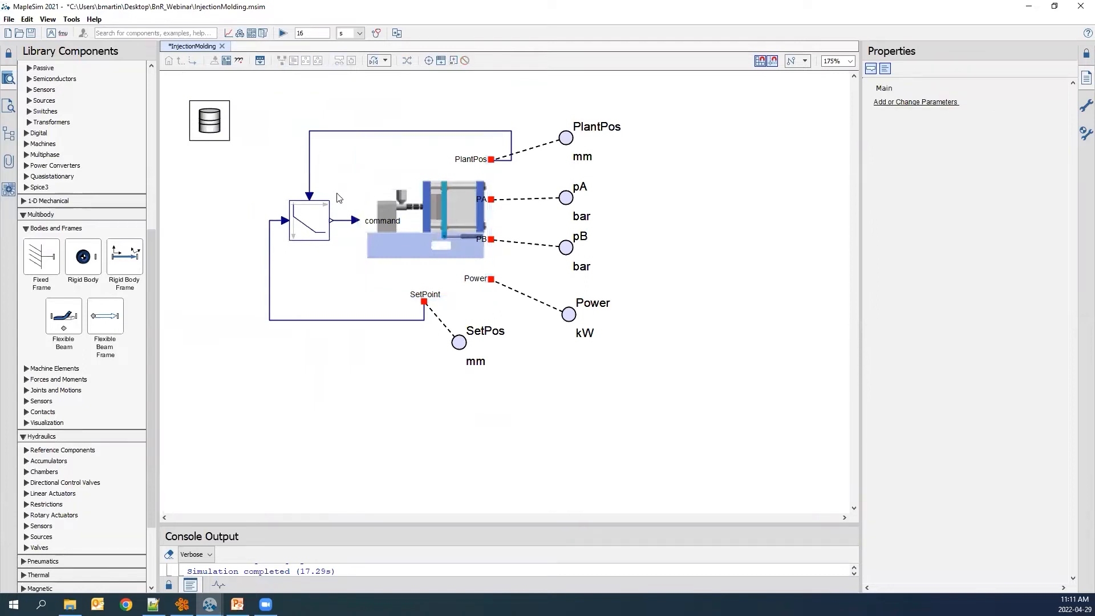
{"action": "left_click", "coordinate": [344, 227]}
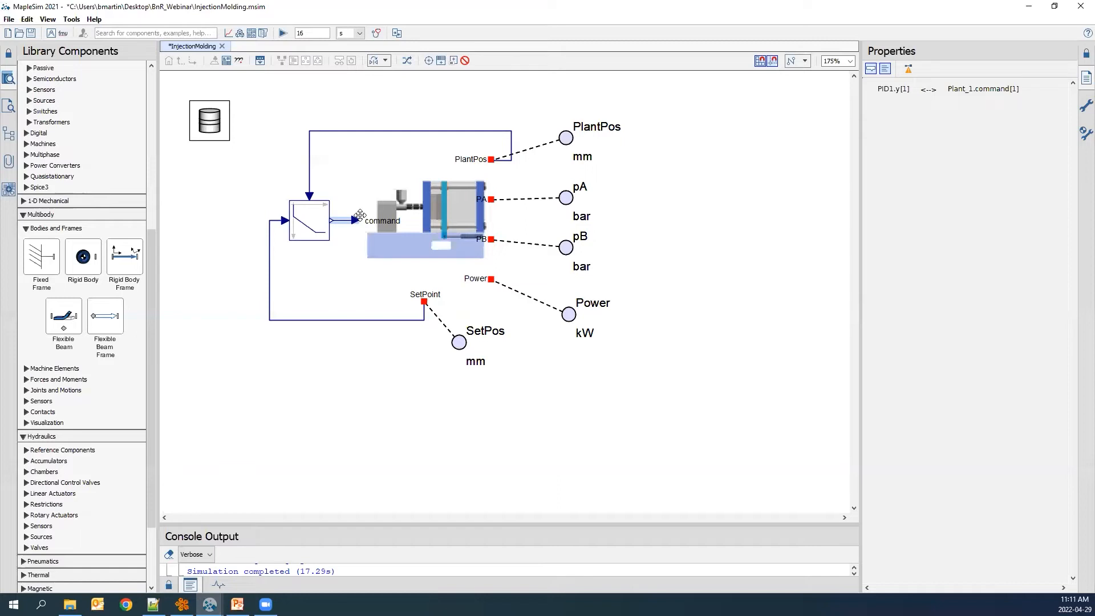
{"action": "left_click", "coordinate": [486, 147]}
{"action": "left_click", "coordinate": [515, 145]}
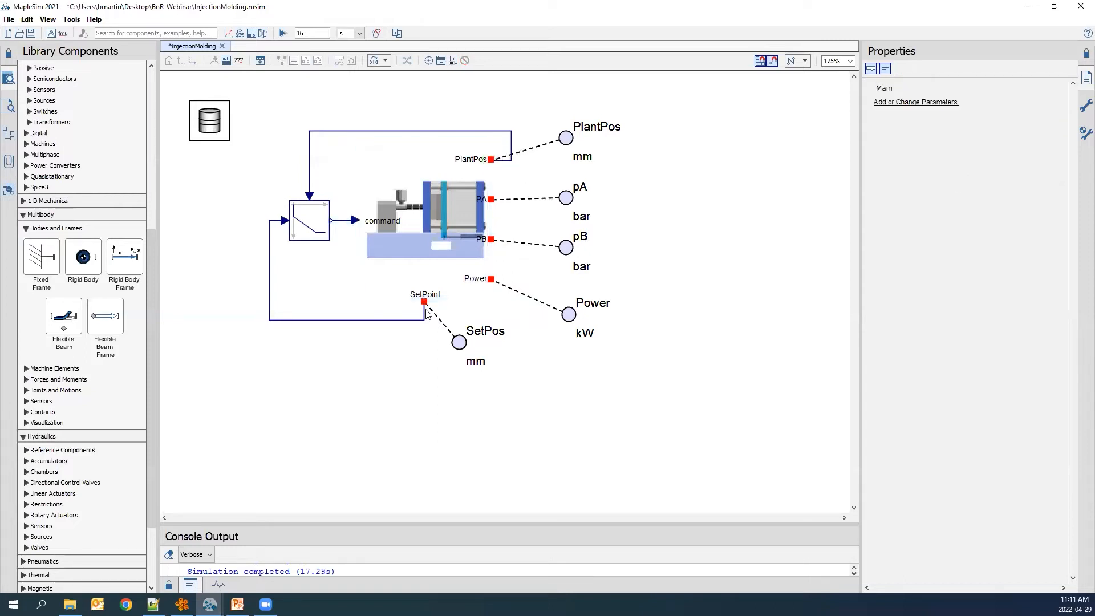
{"action": "left_click", "coordinate": [442, 222]}
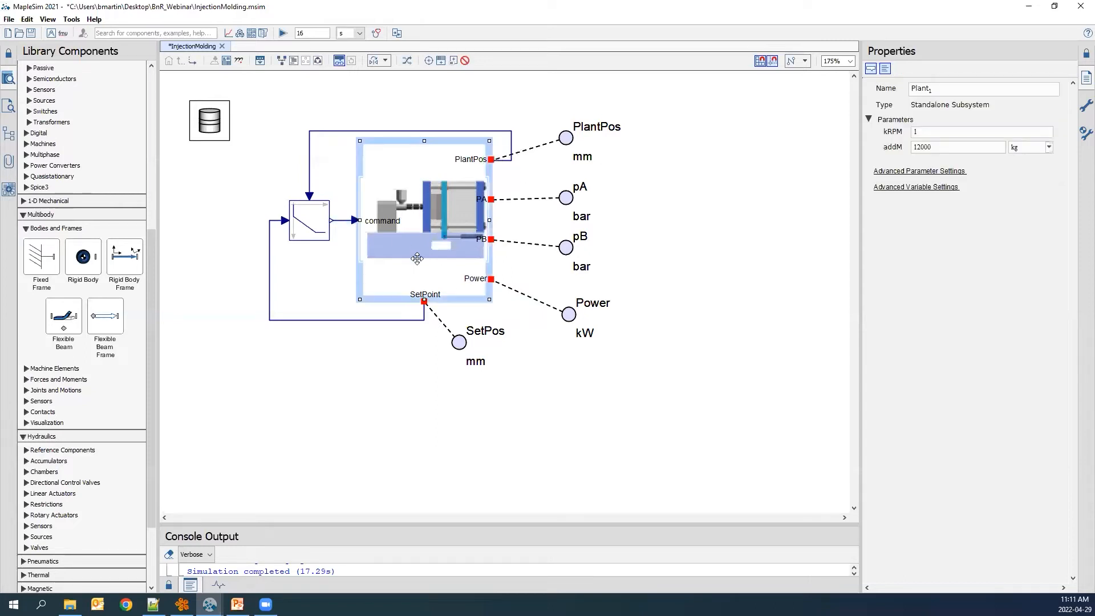
{"action": "left_click", "coordinate": [440, 313]}
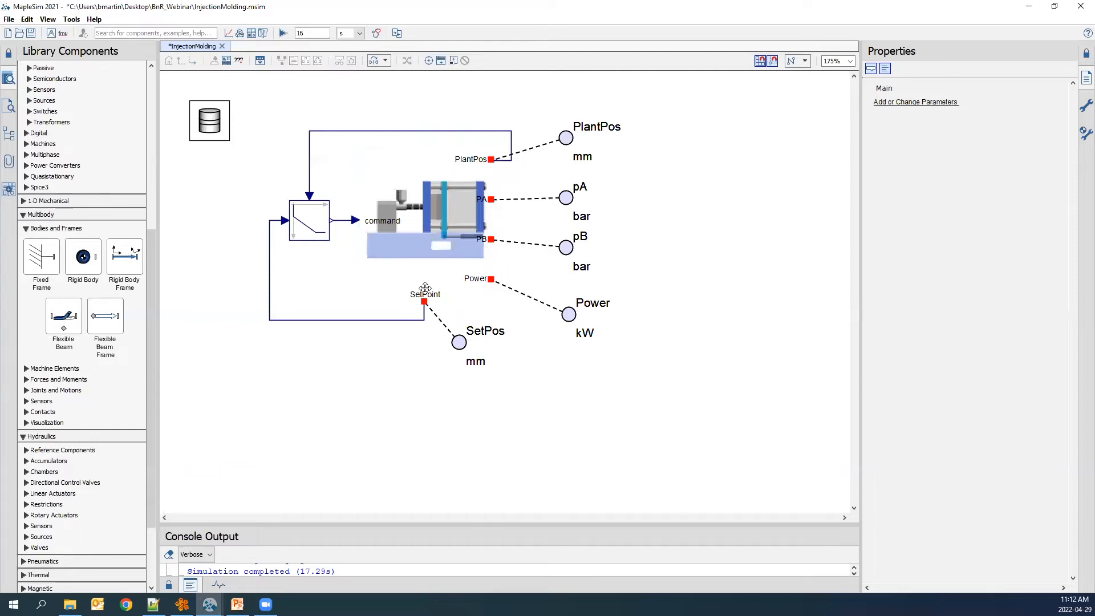
{"action": "left_click", "coordinate": [427, 255]}
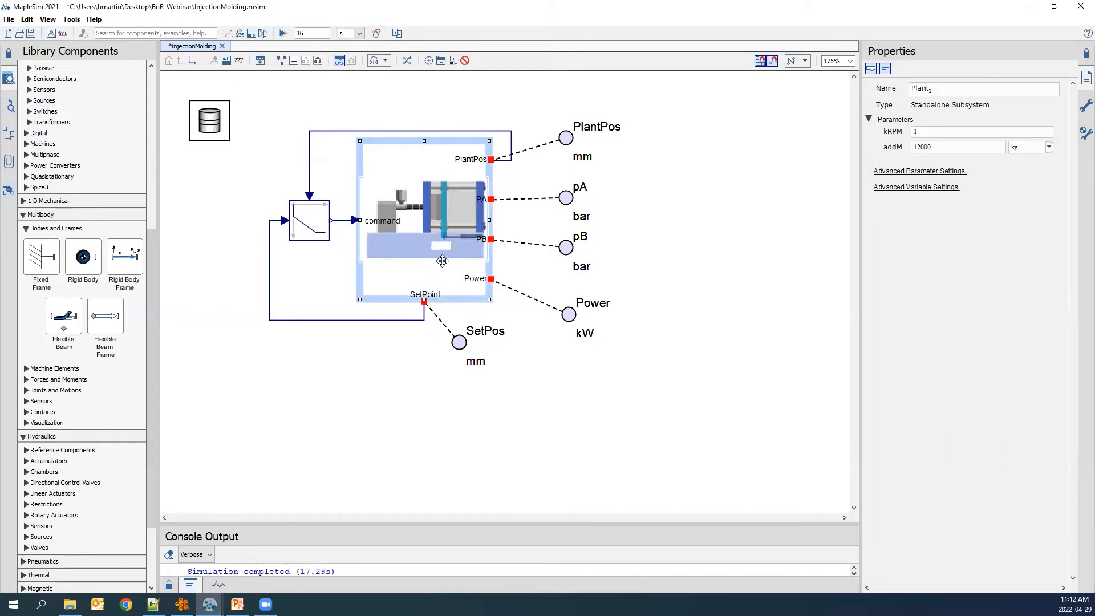
{"action": "left_click", "coordinate": [518, 308]}
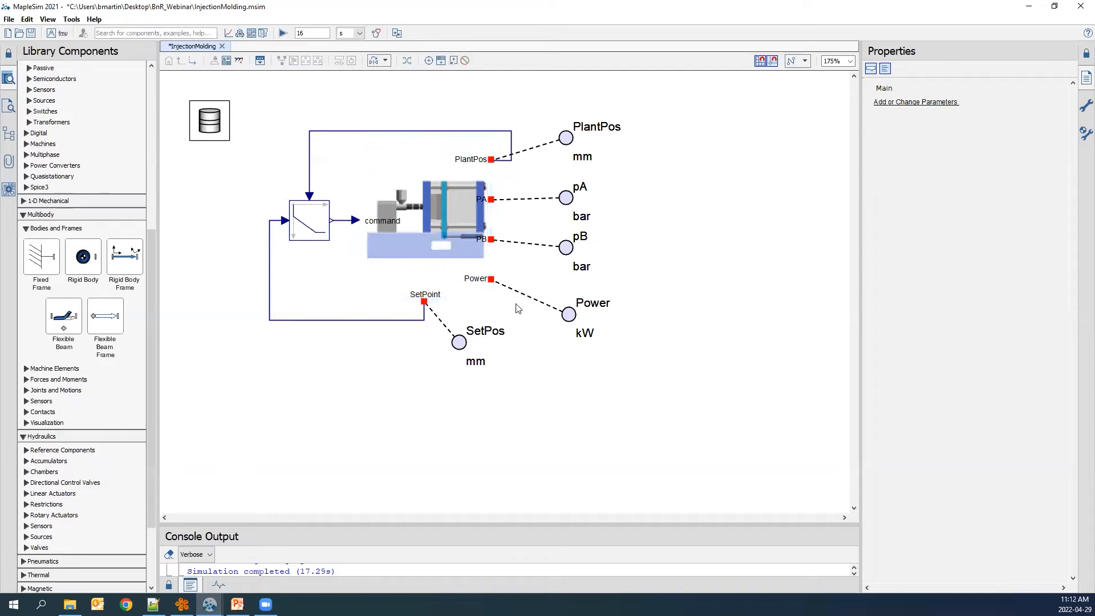
{"action": "left_click_drag", "start_coordinate": [613, 365], "coordinate": [549, 186]}
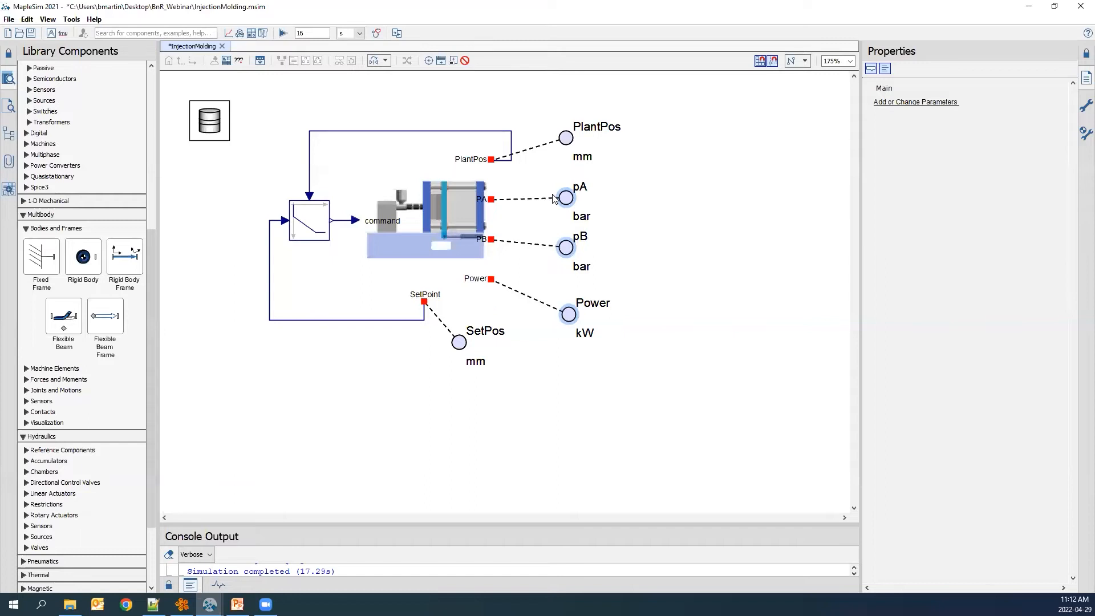
{"action": "left_click", "coordinate": [647, 239]}
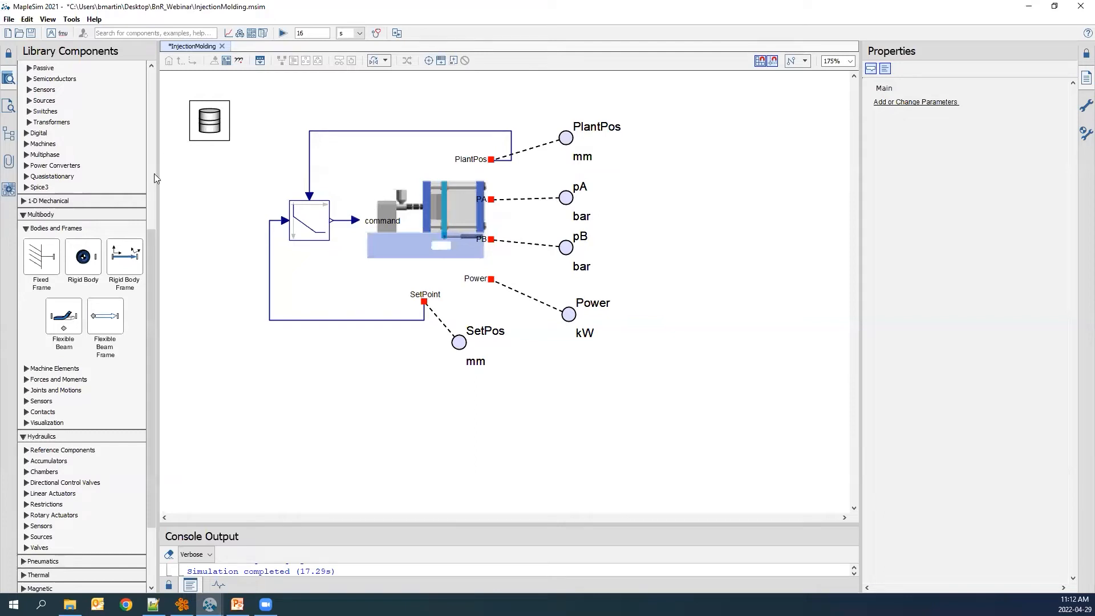
Open the B&R Automation Studio FMU Generation app from the B&R Connector apps.
{"action": "left_click", "coordinate": [9, 192]}
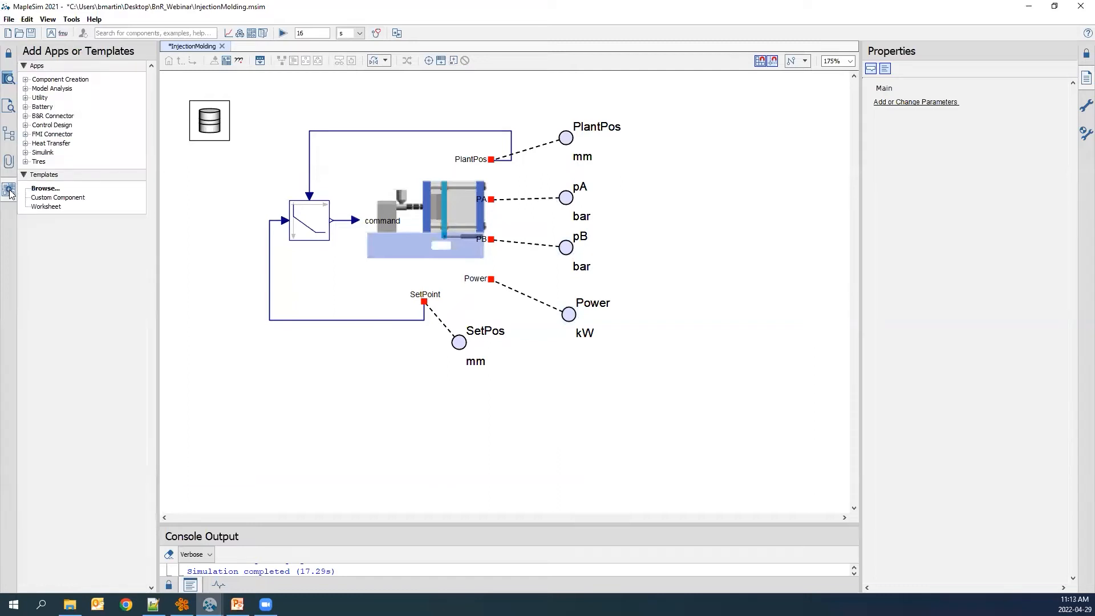
{"action": "double_click", "coordinate": [37, 117]}
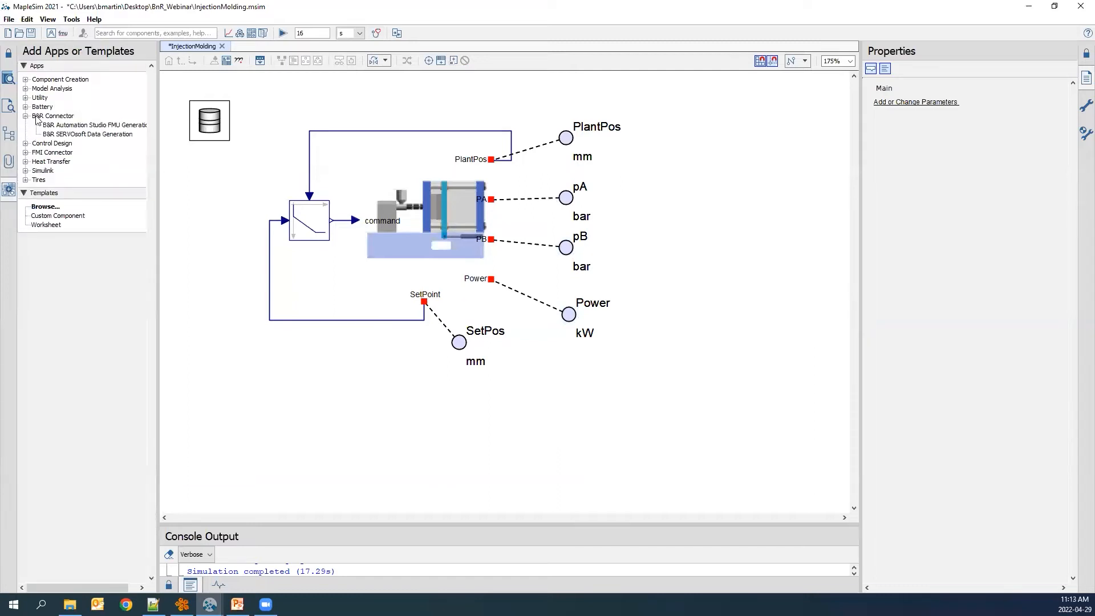
{"action": "left_click", "coordinate": [65, 118]}
{"action": "left_click", "coordinate": [104, 129]}
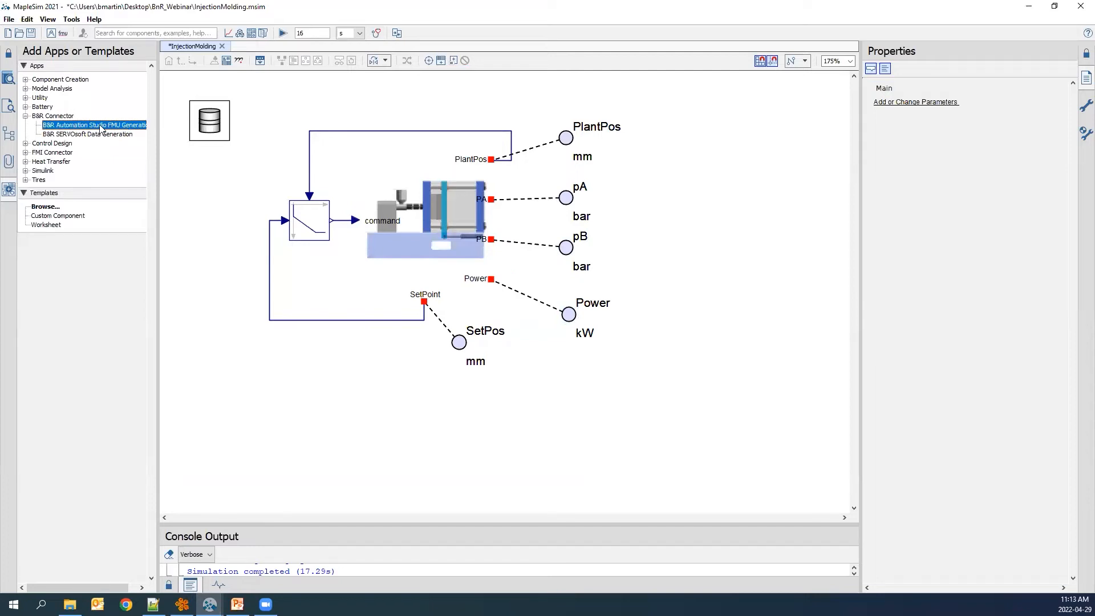
{"action": "double_click", "coordinate": [100, 129]}
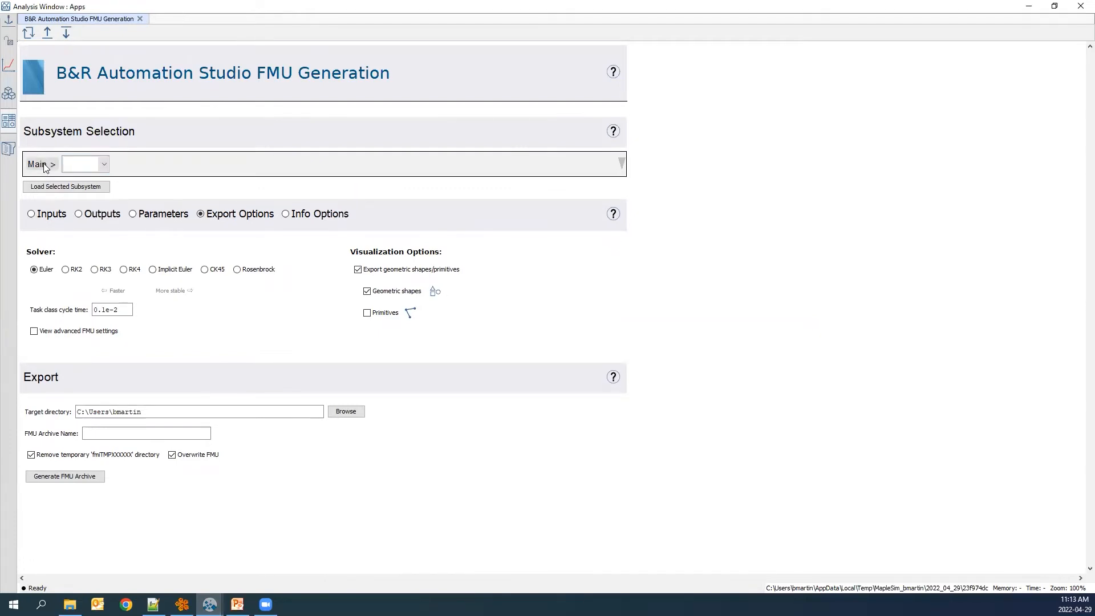
Select the Plant subsystem in the FMU generation app and load it.
{"action": "left_click", "coordinate": [96, 169]}
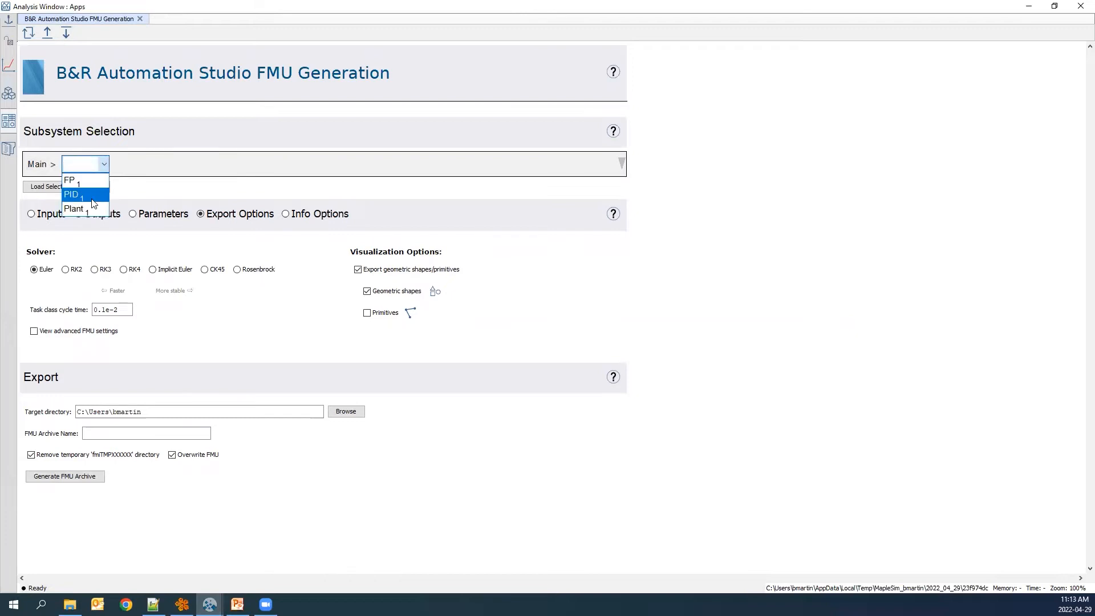
{"action": "left_click", "coordinate": [91, 208]}
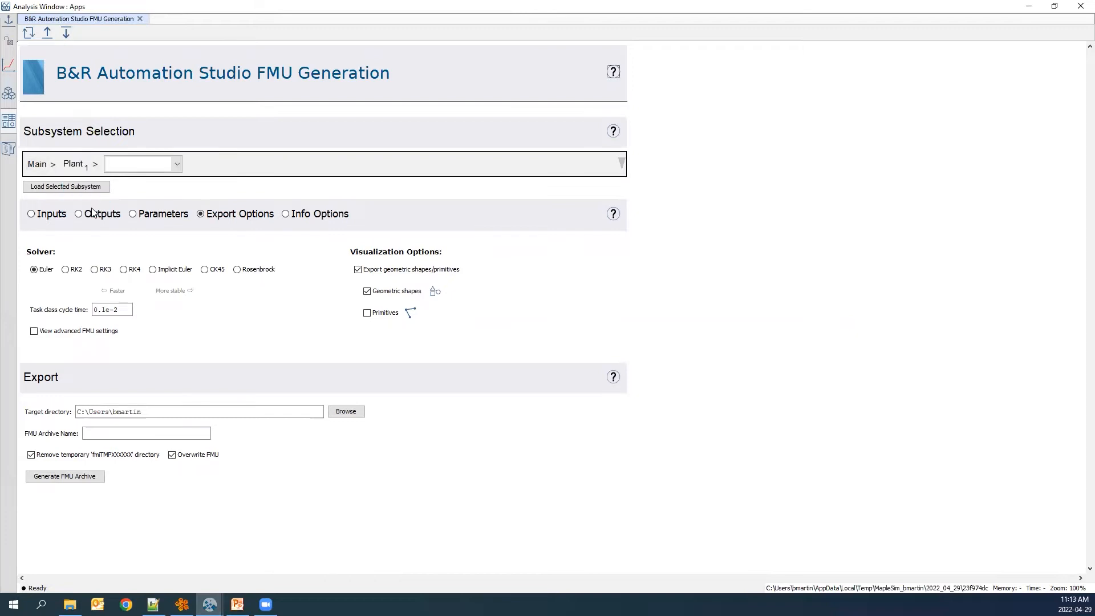
{"action": "left_click", "coordinate": [94, 190]}
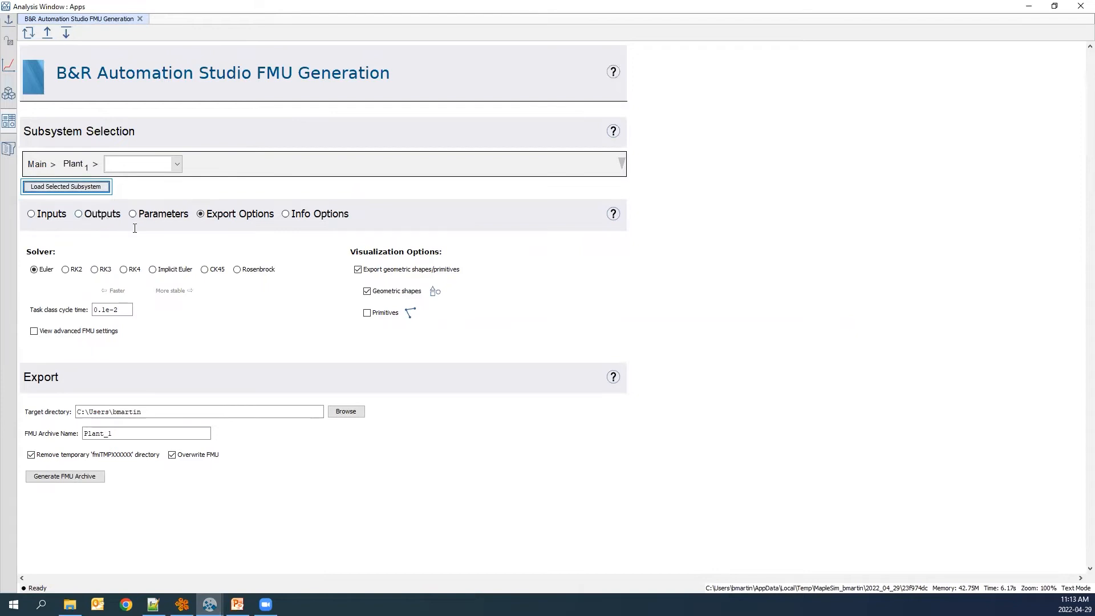
Review the loaded subsystem's inputs, outputs and parameter list.
{"action": "left_click", "coordinate": [43, 217]}
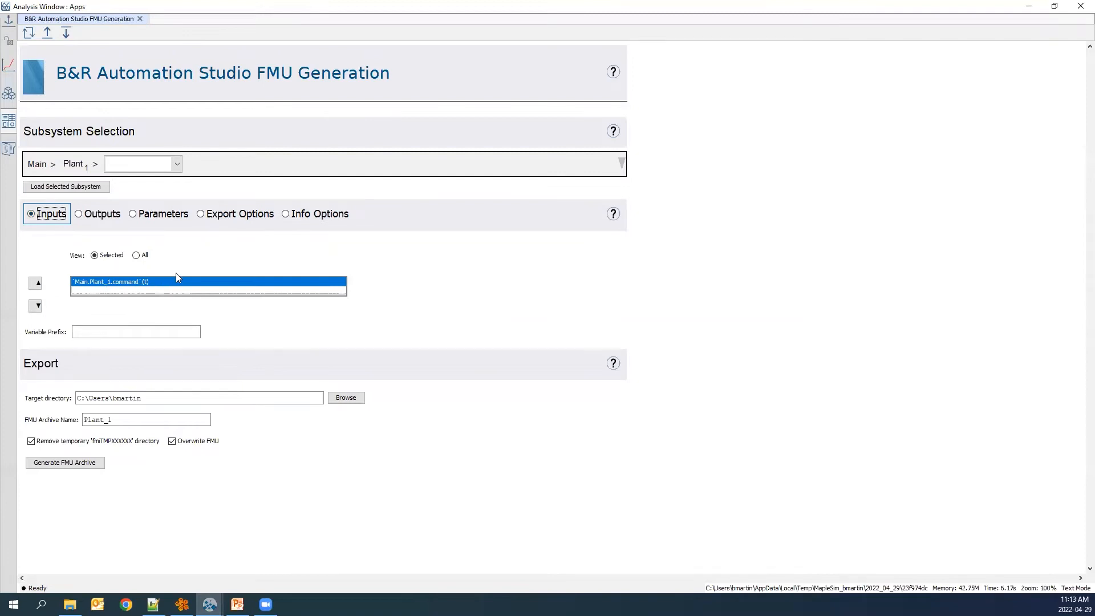
{"action": "left_click", "coordinate": [78, 215]}
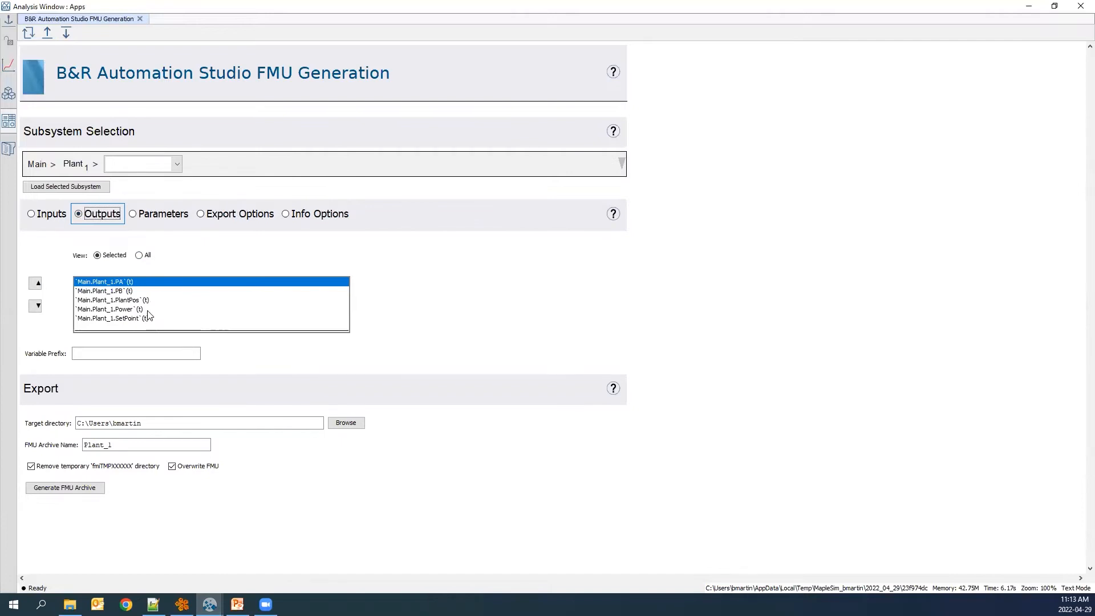
{"action": "left_click", "coordinate": [133, 215]}
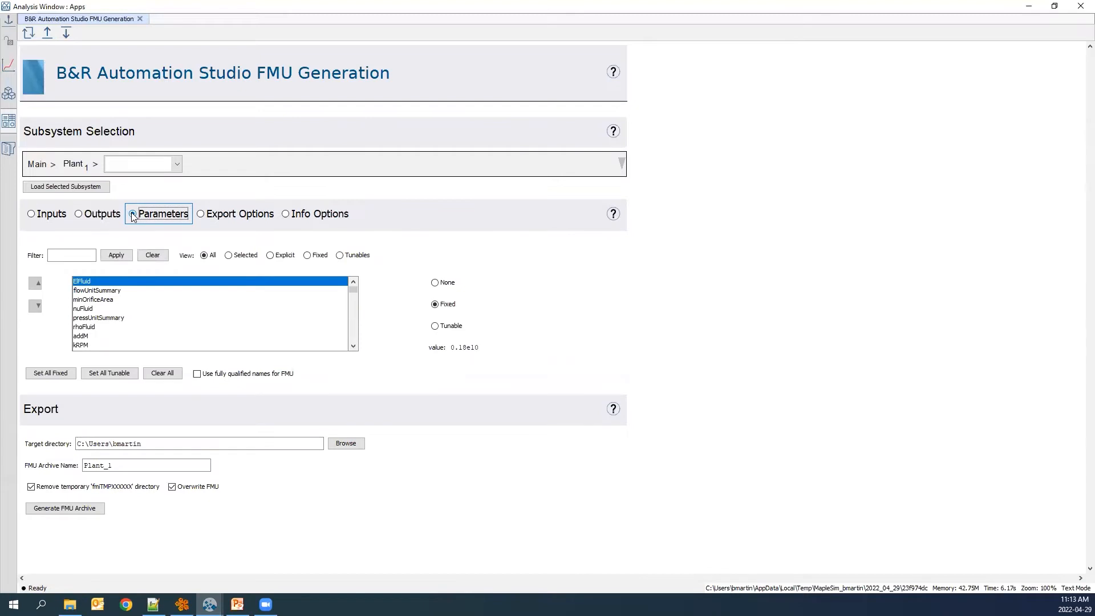
{"action": "left_click", "coordinate": [132, 213]}
{"action": "left_click", "coordinate": [163, 294]}
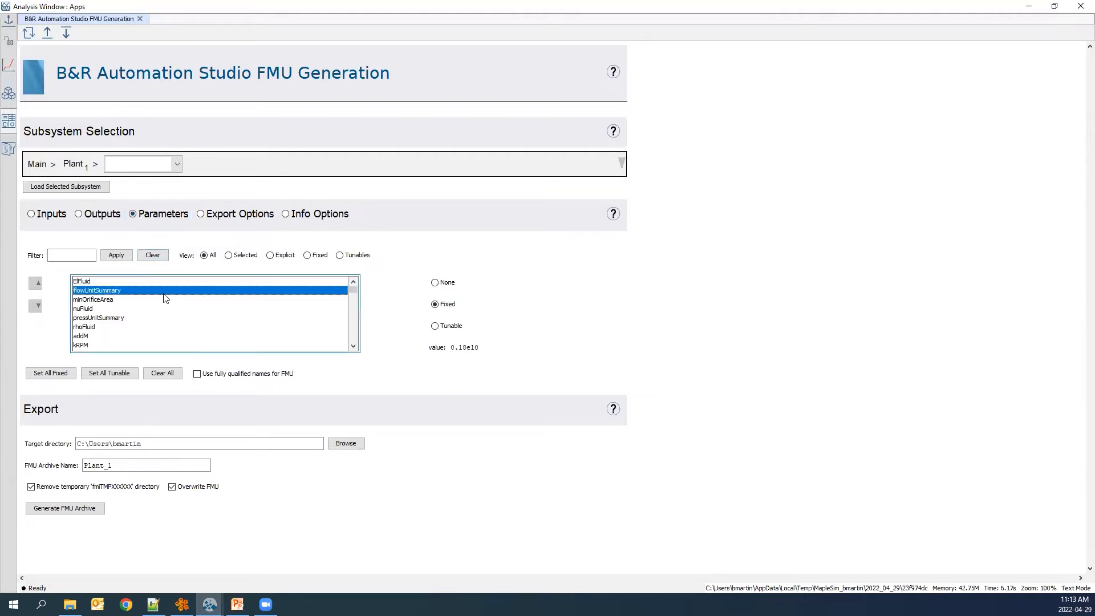
{"action": "left_click", "coordinate": [162, 309]}
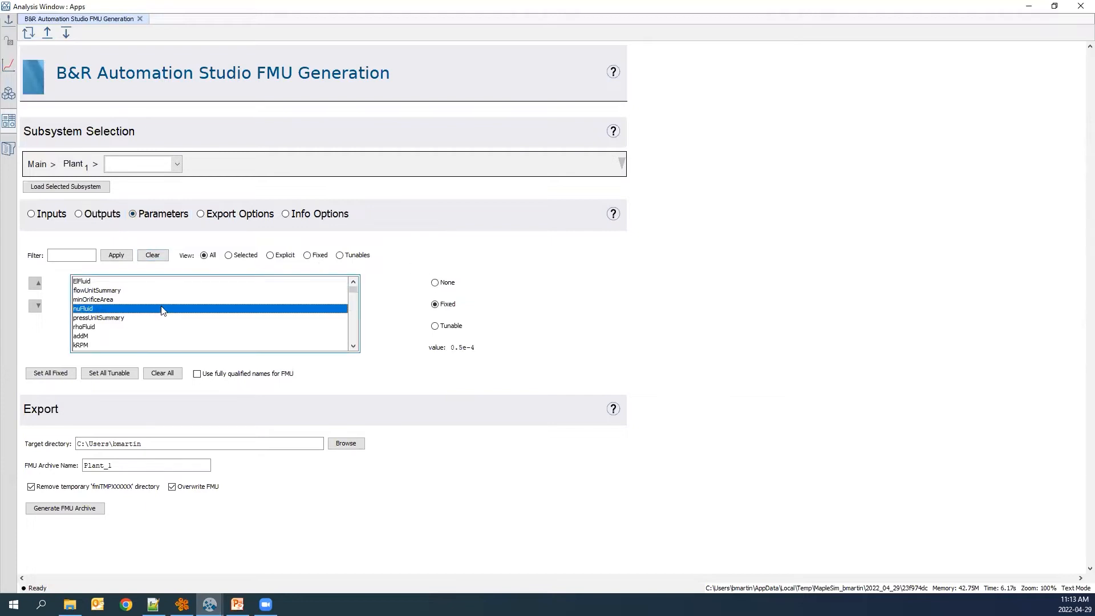
{"action": "key", "text": "Up"}
{"action": "key", "text": "Up"}
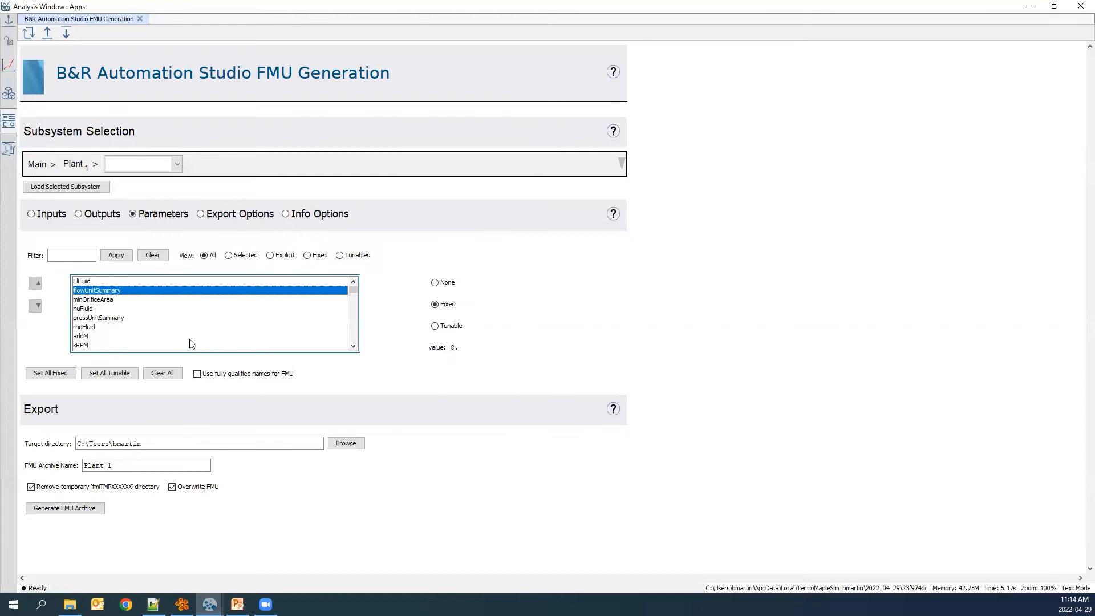
Make the addM parameter tunable and filter the parameter list by Tunables, Fixed and Explicit.
{"action": "left_click", "coordinate": [115, 338]}
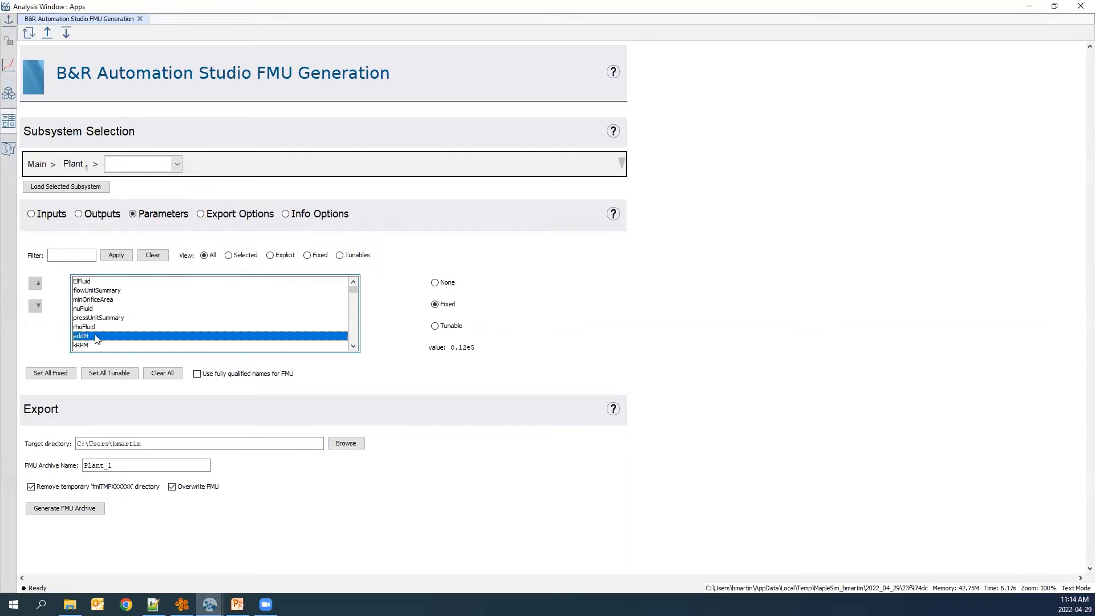
{"action": "left_click", "coordinate": [435, 327]}
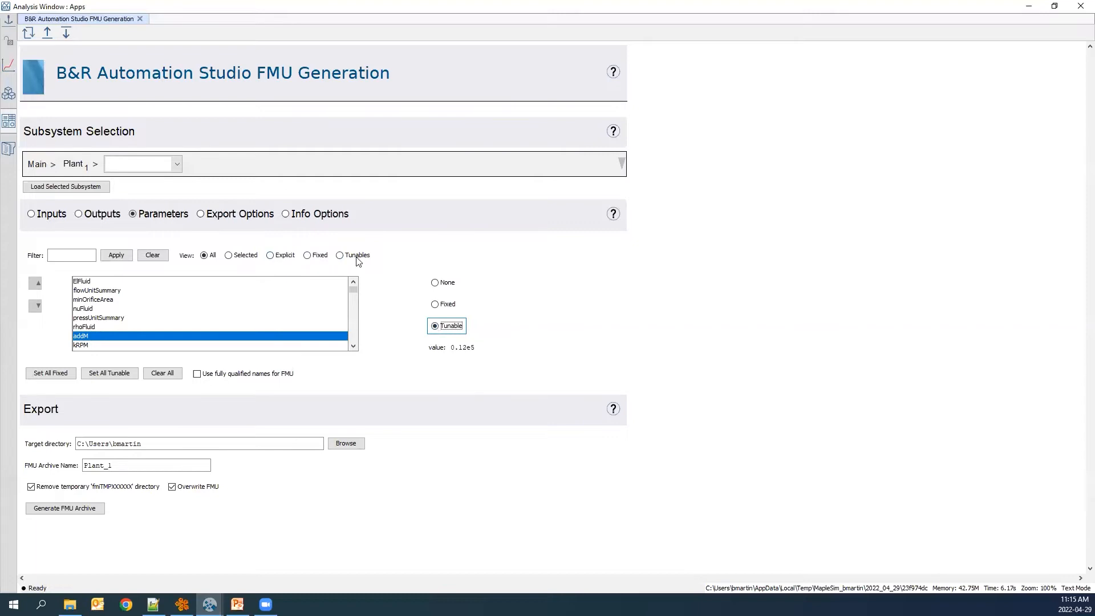
{"action": "left_click", "coordinate": [340, 256]}
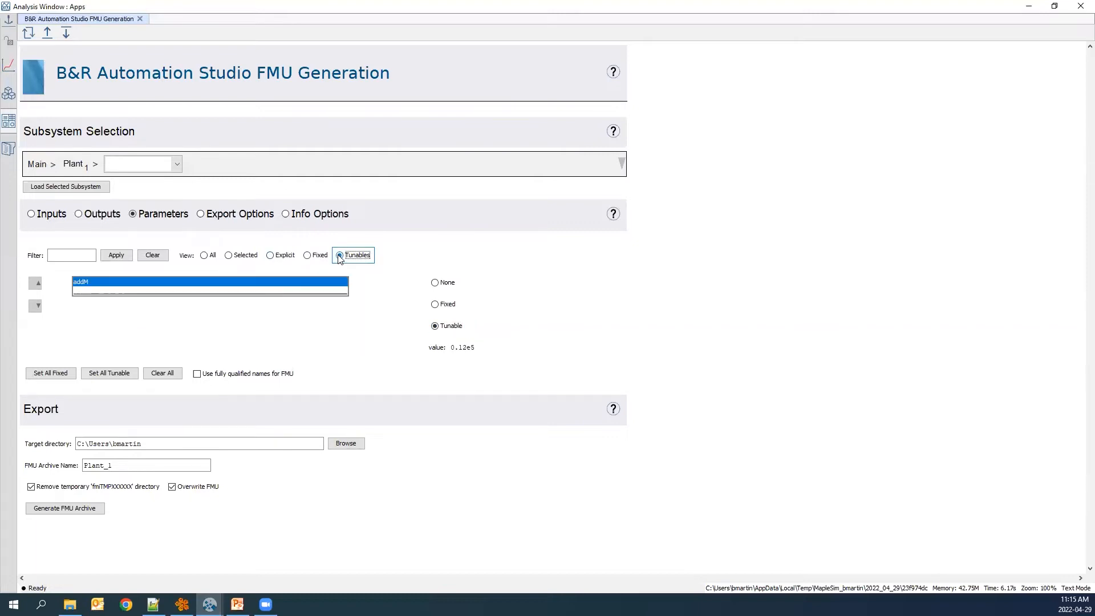
{"action": "left_click", "coordinate": [308, 257]}
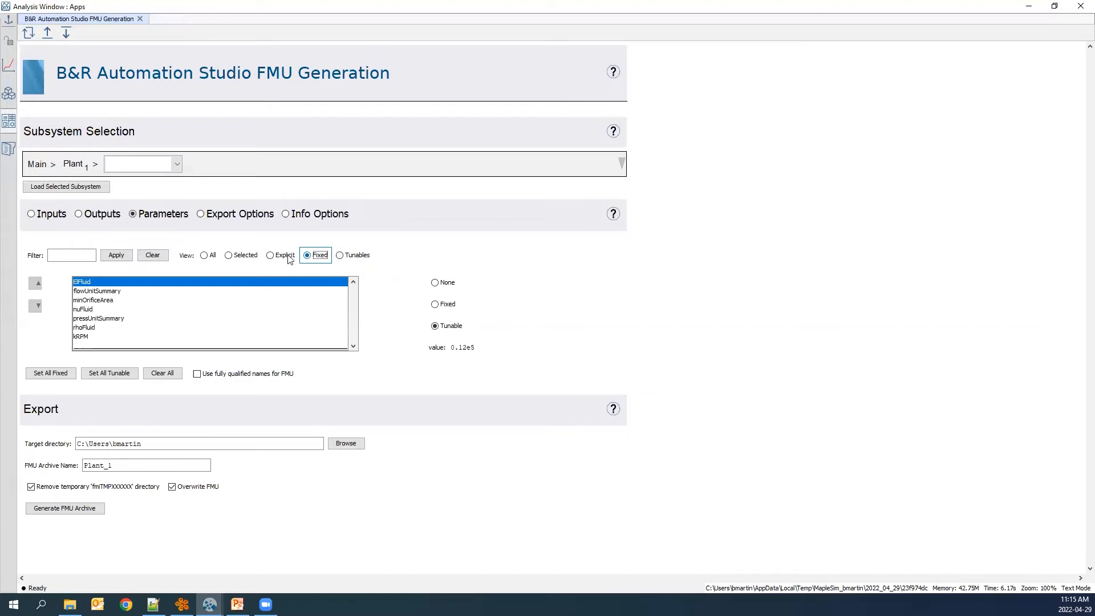
{"action": "left_click", "coordinate": [288, 259]}
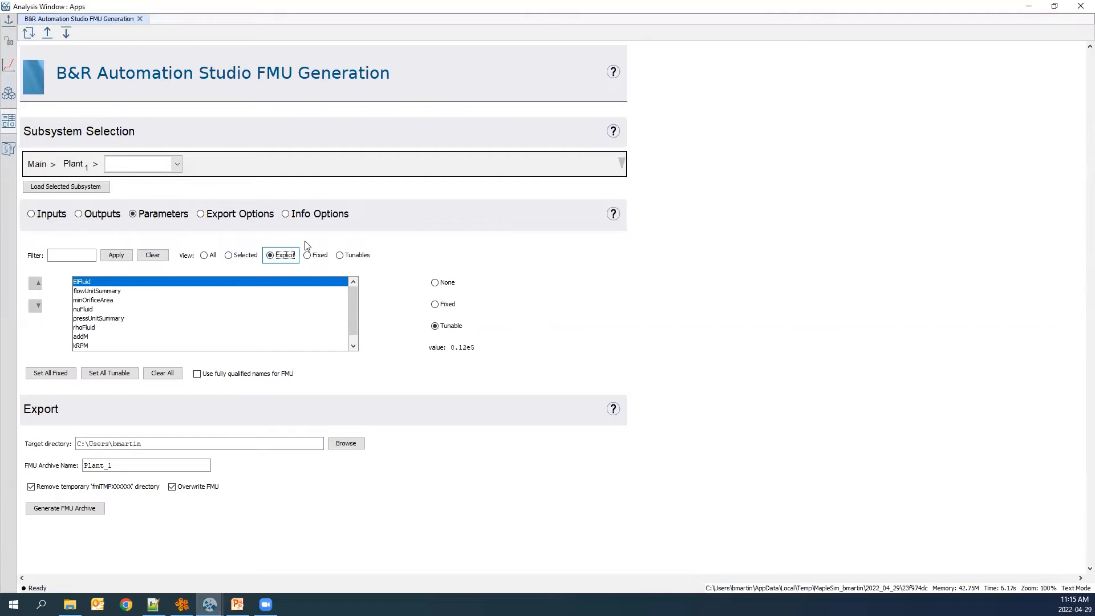
{"action": "left_click", "coordinate": [320, 258]}
{"action": "left_click", "coordinate": [352, 258]}
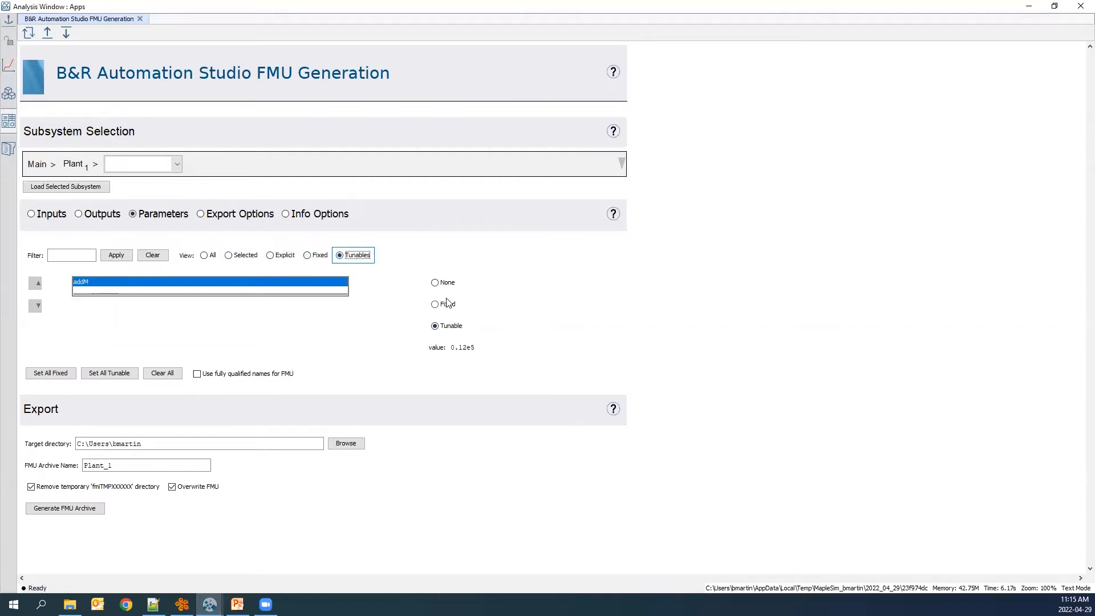
Open the export options and compare them with the model's simulation settings in the main window.
{"action": "left_click", "coordinate": [201, 215]}
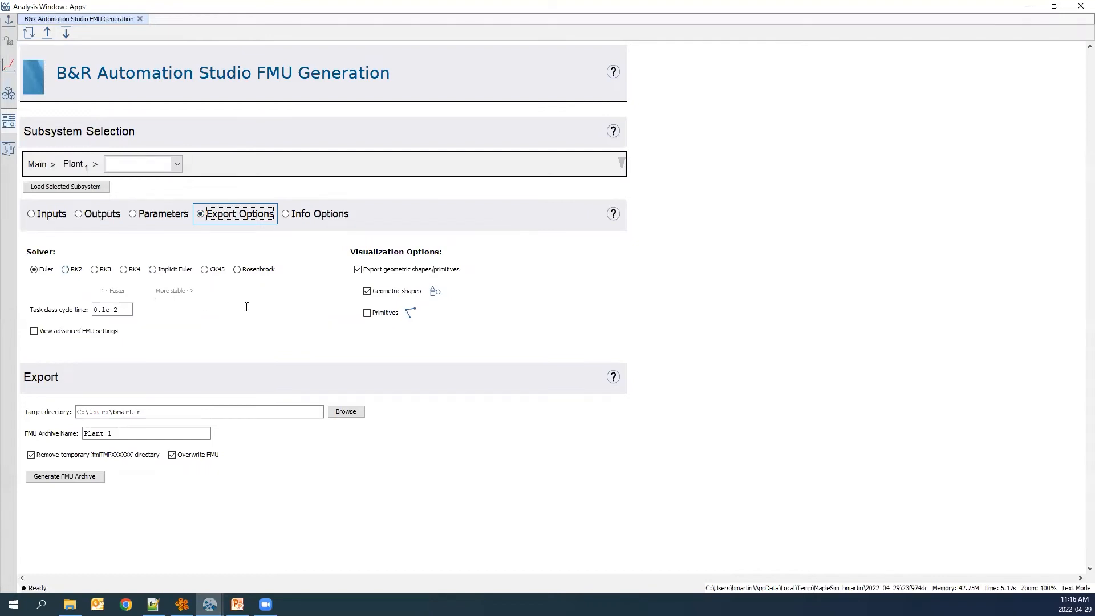
{"action": "left_click", "coordinate": [1026, 11]}
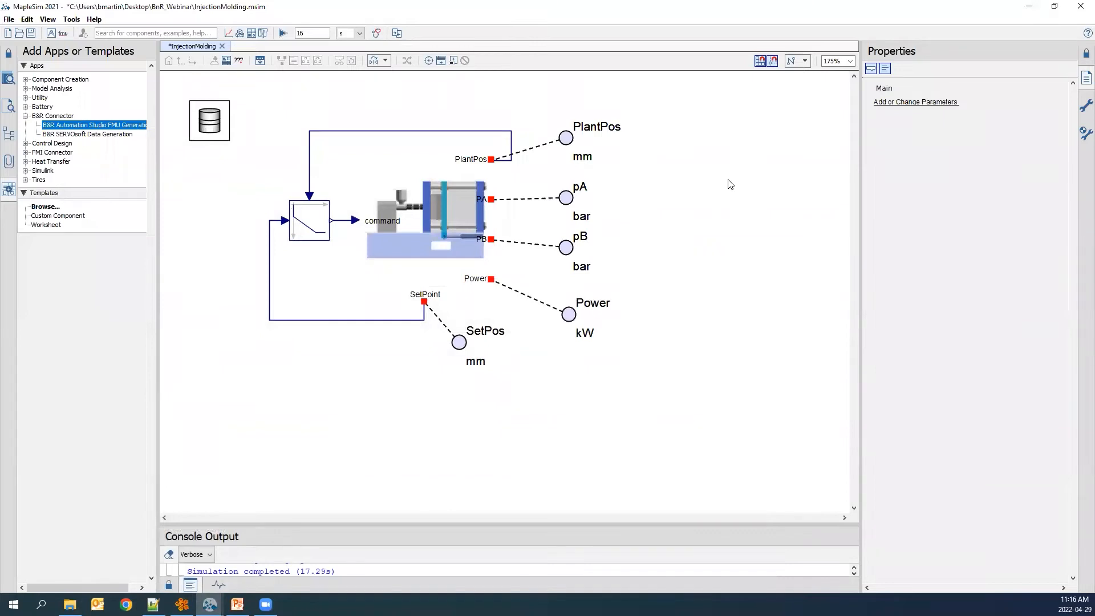
{"action": "left_click", "coordinate": [1079, 111]}
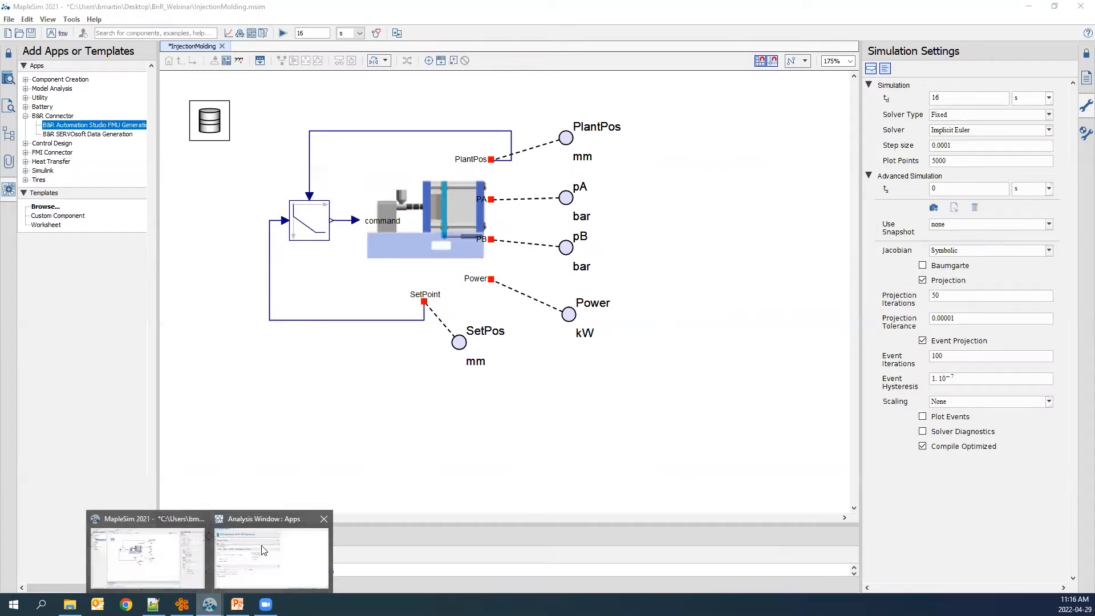
{"action": "left_click", "coordinate": [251, 35]}
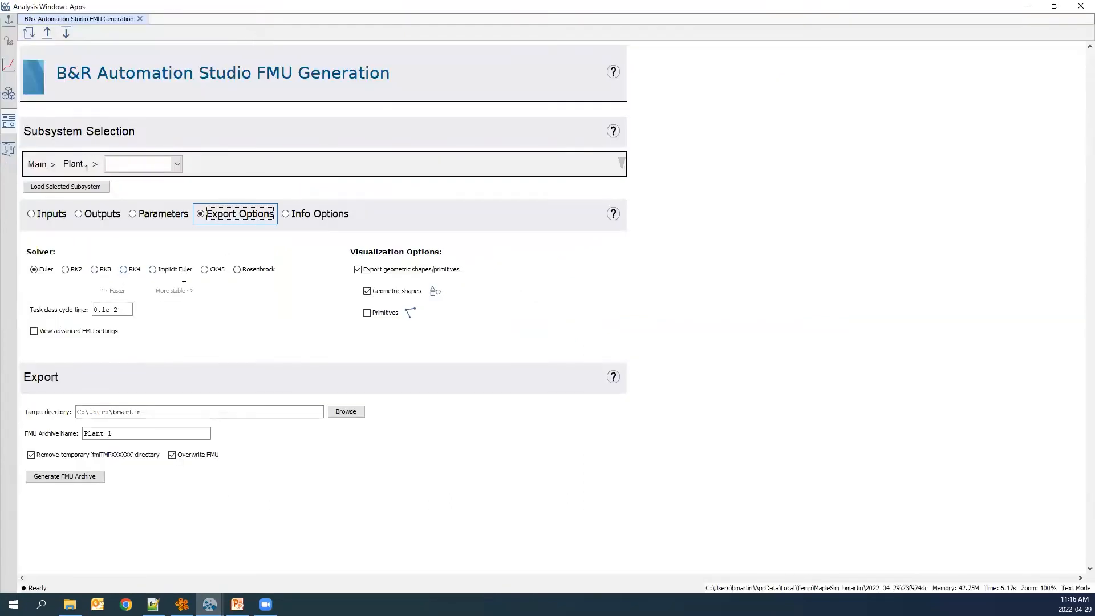
Choose the Implicit Euler solver for export and enable the advanced FMU settings.
{"action": "left_click", "coordinate": [153, 271]}
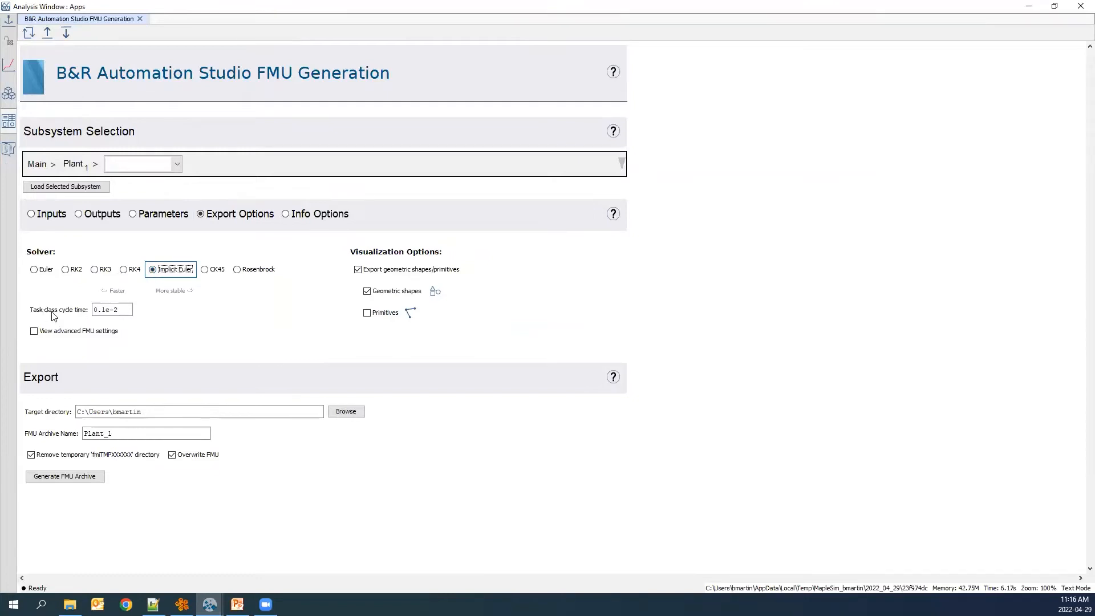
{"action": "mouse_move", "coordinate": [61, 316]}
{"action": "left_click", "coordinate": [34, 331]}
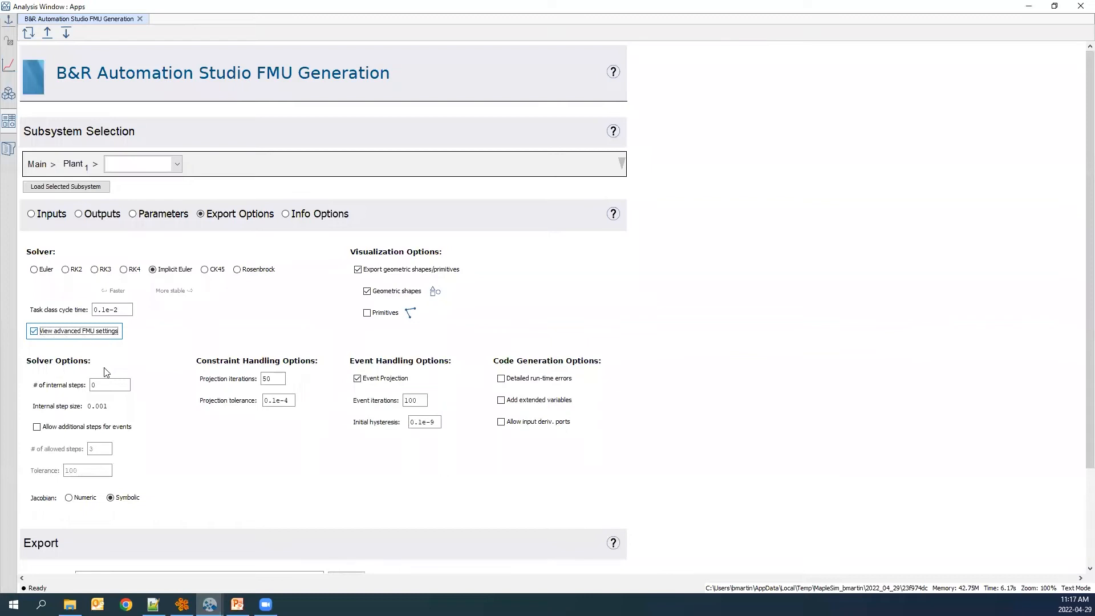
Set the number of internal steps to 9.
{"action": "double_click", "coordinate": [114, 388]}
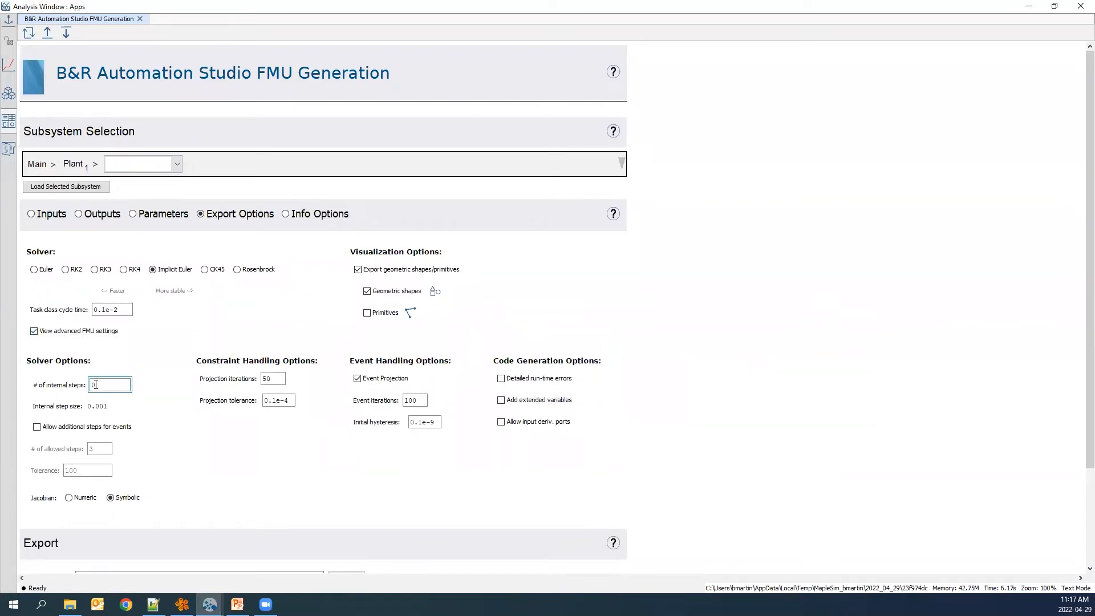
{"action": "type", "text": "9"}
{"action": "scroll", "coordinate": [179, 348], "scroll_direction": "down", "scroll_amount": 1}
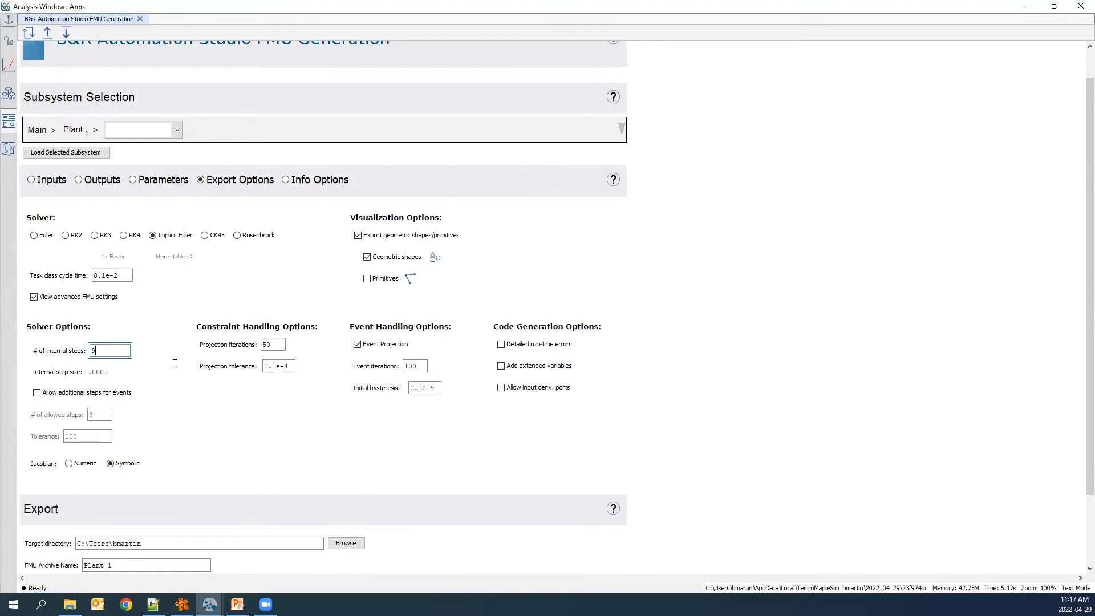
{"action": "scroll", "coordinate": [174, 364], "scroll_direction": "down", "scroll_amount": 1}
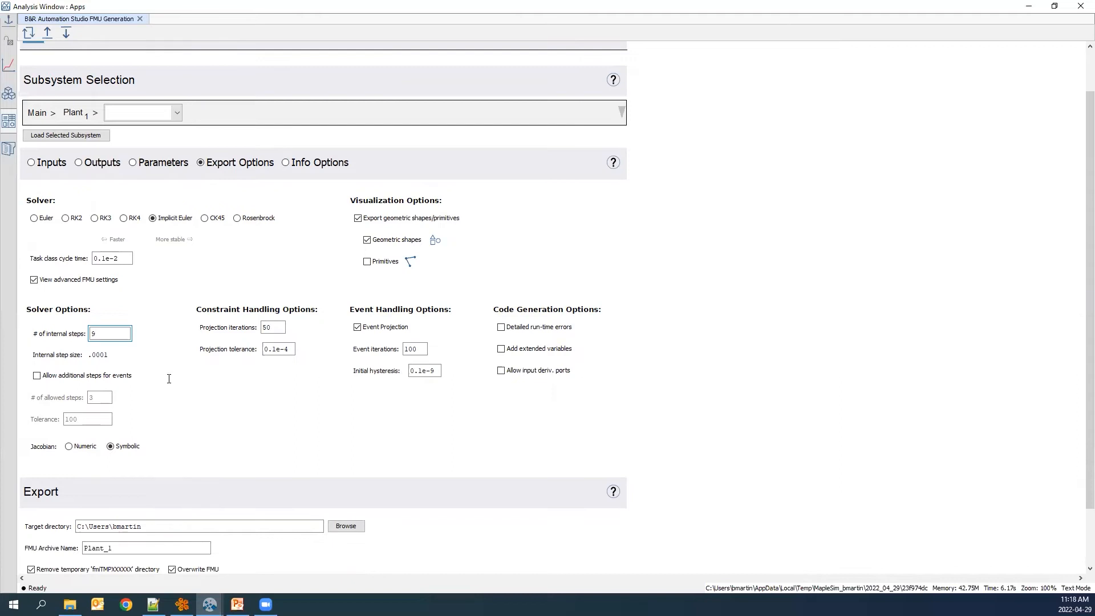
{"action": "scroll", "coordinate": [169, 379], "scroll_direction": "down", "scroll_amount": 1}
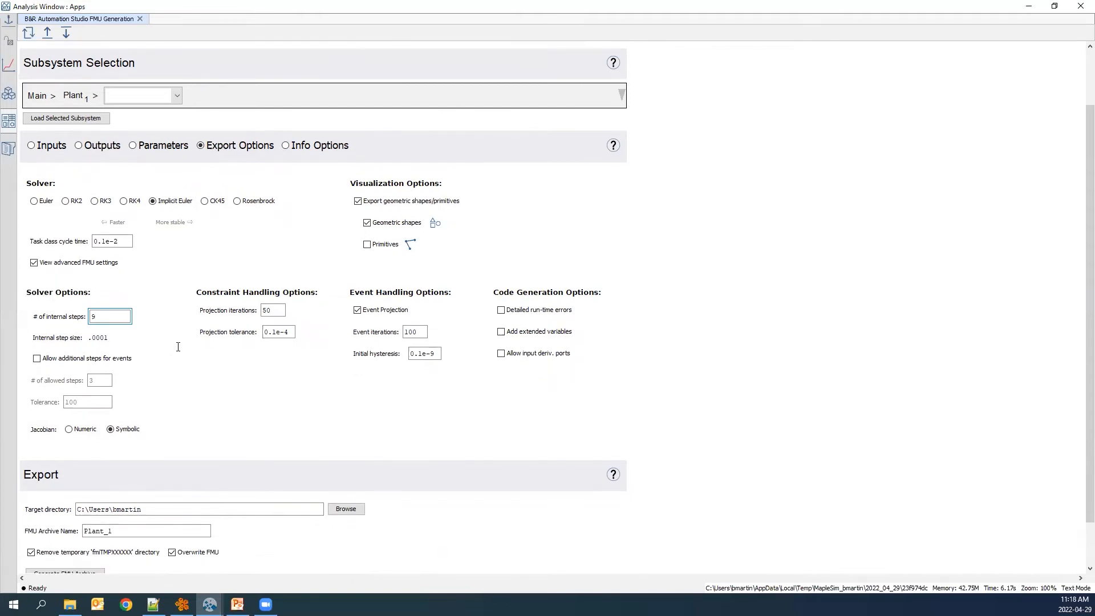
{"action": "scroll", "coordinate": [178, 346], "scroll_direction": "down", "scroll_amount": 3}
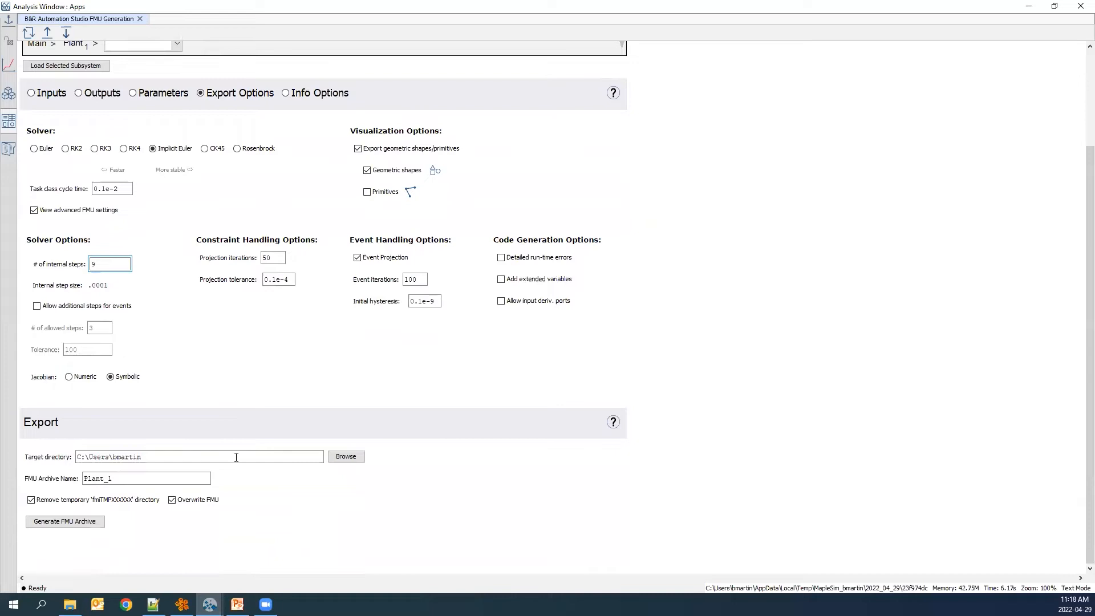
Export the FMU archive named Plant to the Desktop target directory.
{"action": "left_click", "coordinate": [347, 456]}
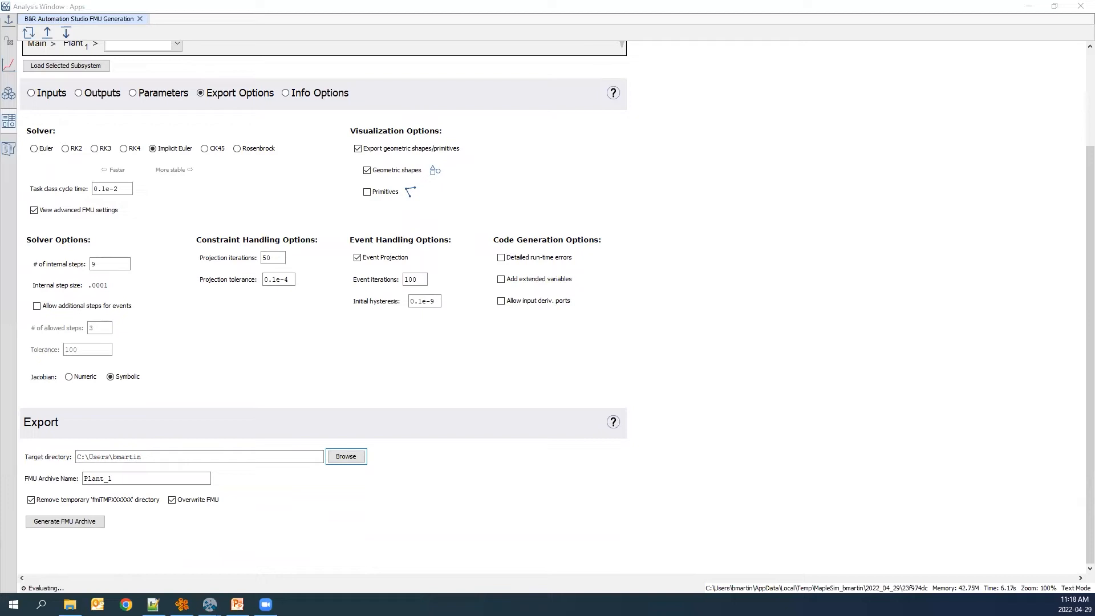
{"action": "left_click", "coordinate": [140, 478]}
{"action": "key", "text": "BackSpace"}
{"action": "key", "text": "BackSpace"}
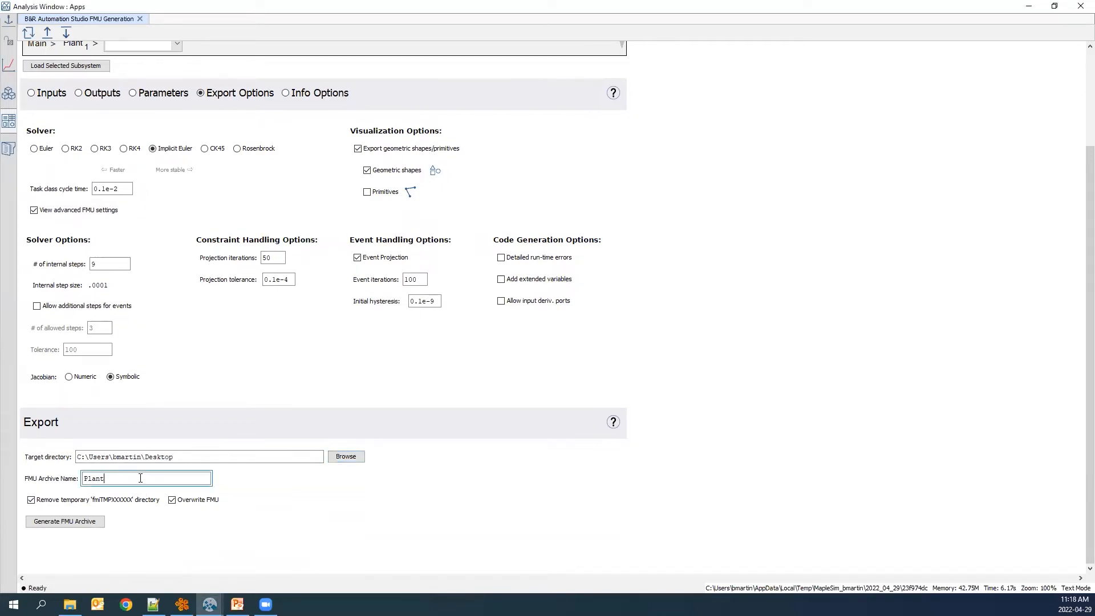
{"action": "left_click", "coordinate": [66, 525]}
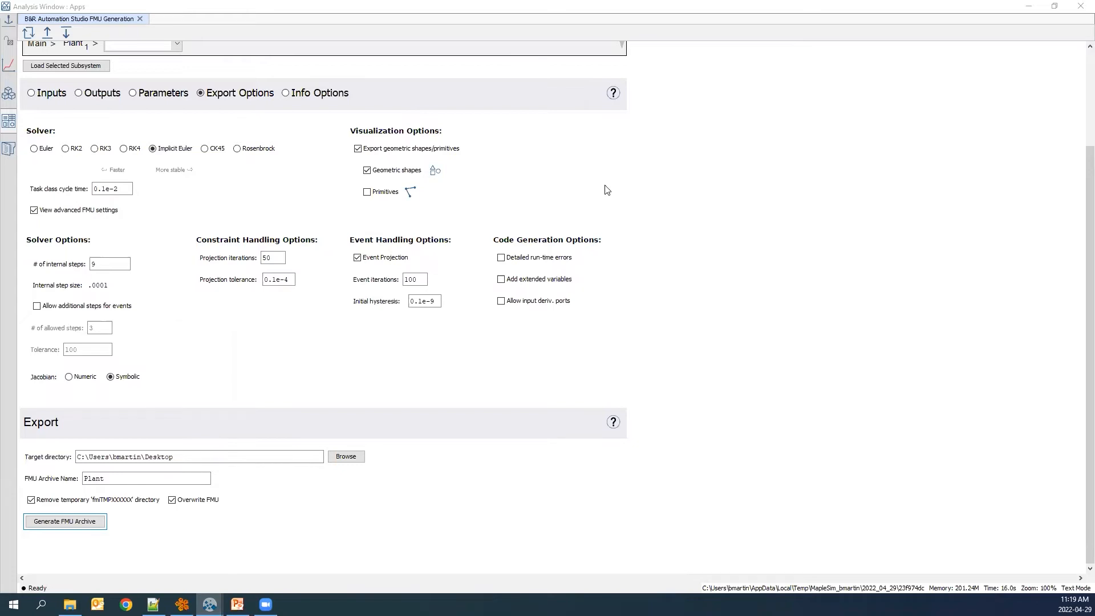
Minimize the windows and locate the generated Plant.fmu file on the desktop.
{"action": "left_click", "coordinate": [1031, 12]}
{"action": "left_click", "coordinate": [1031, 12]}
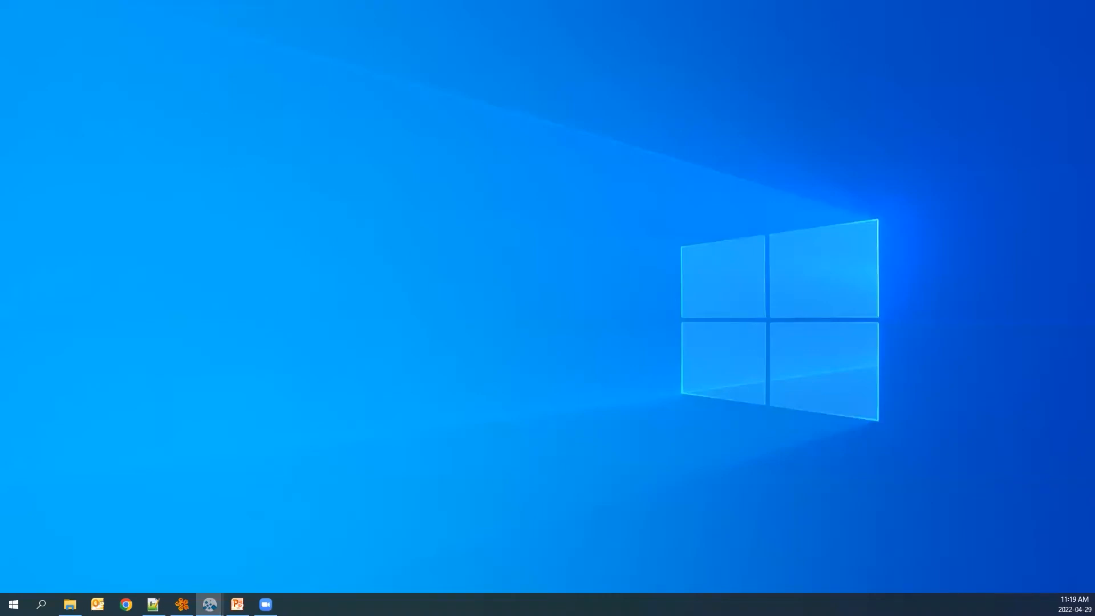
{"action": "left_click_drag", "start_coordinate": [207, 245], "coordinate": [203, 239]}
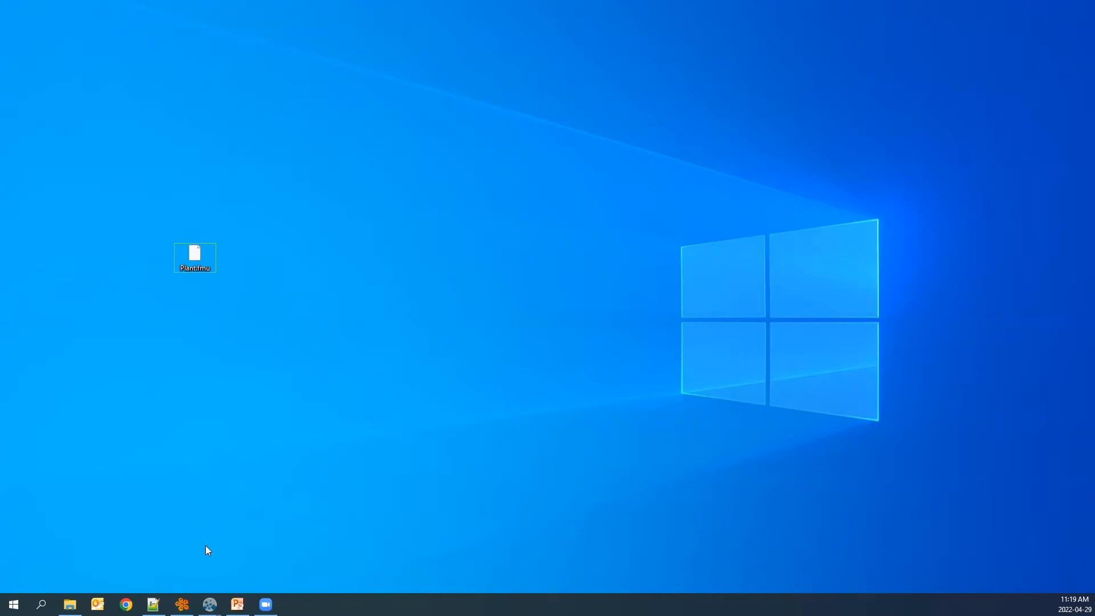
Switch to Automation Studio and start a new project named InjectionMolding.
{"action": "left_click", "coordinate": [182, 604]}
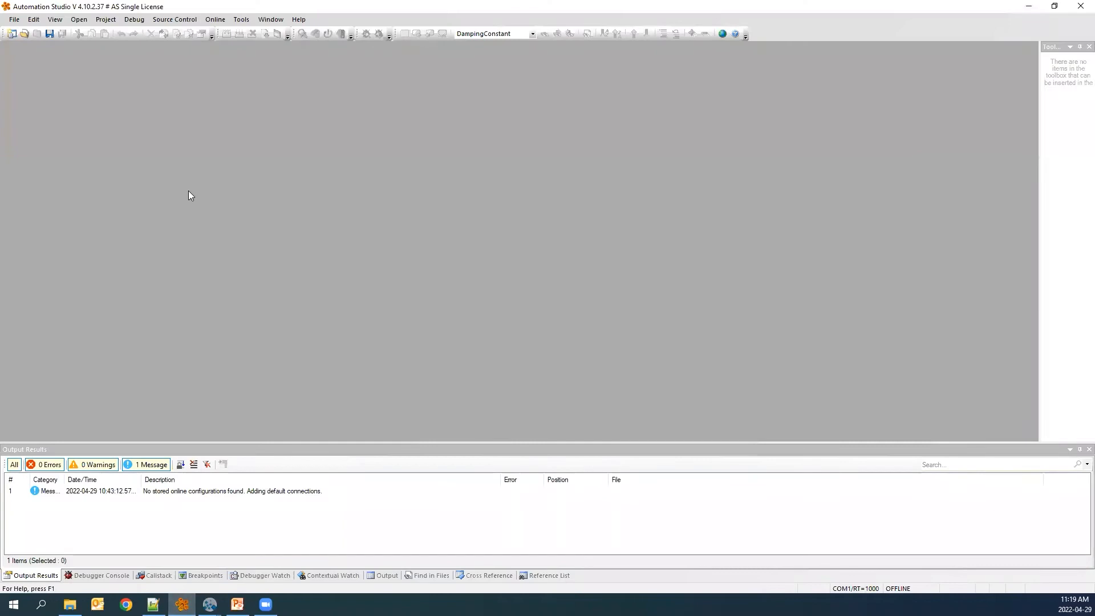
{"action": "left_click", "coordinate": [11, 35]}
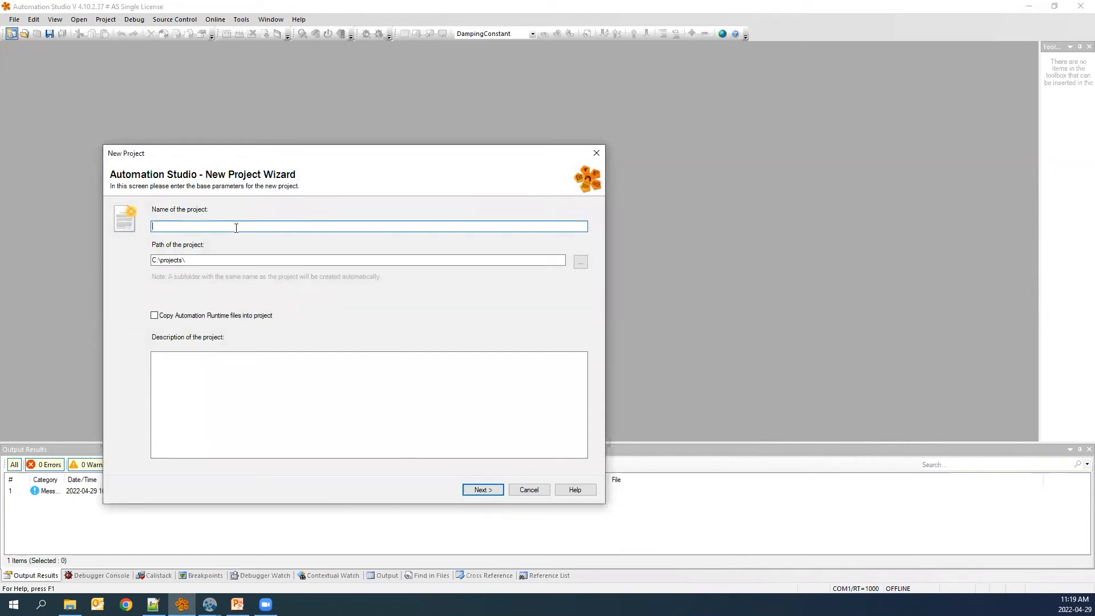
{"action": "type", "text": "InjectionMolding"}
{"action": "key", "text": "Return"}
{"action": "key", "text": "Return"}
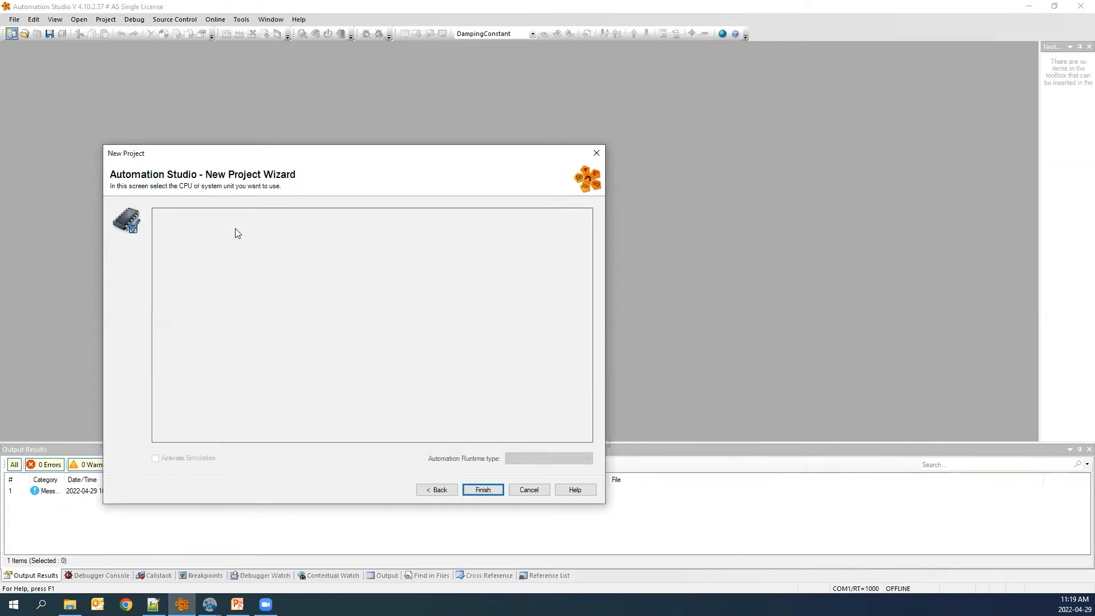
Search the catalog for the Standard PC system unit, select it and finish the project wizard.
{"action": "type", "text": "sta"}
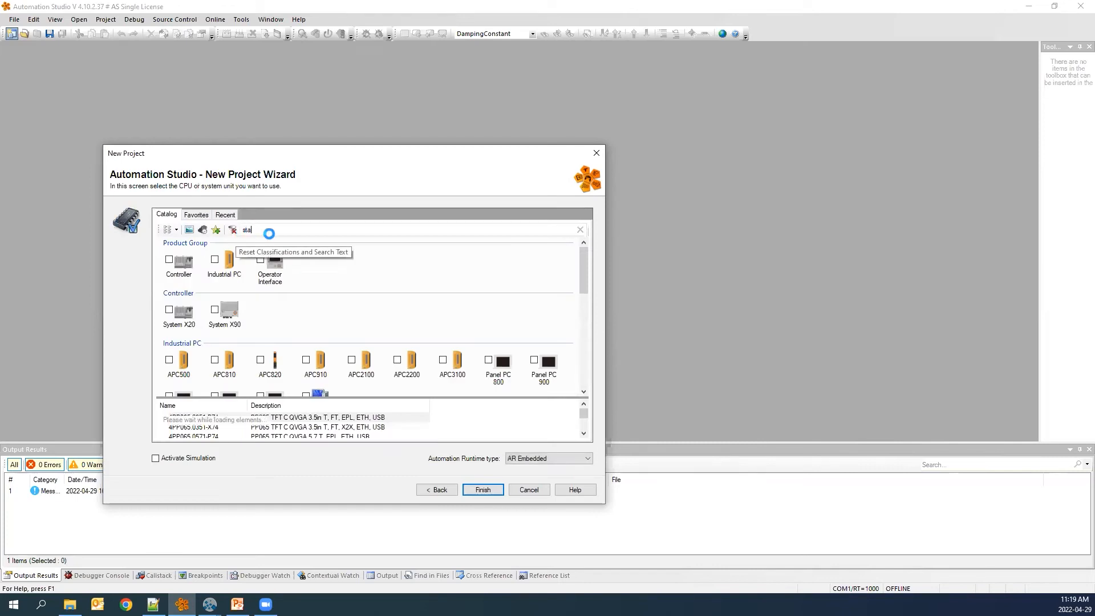
{"action": "left_click", "coordinate": [195, 419]}
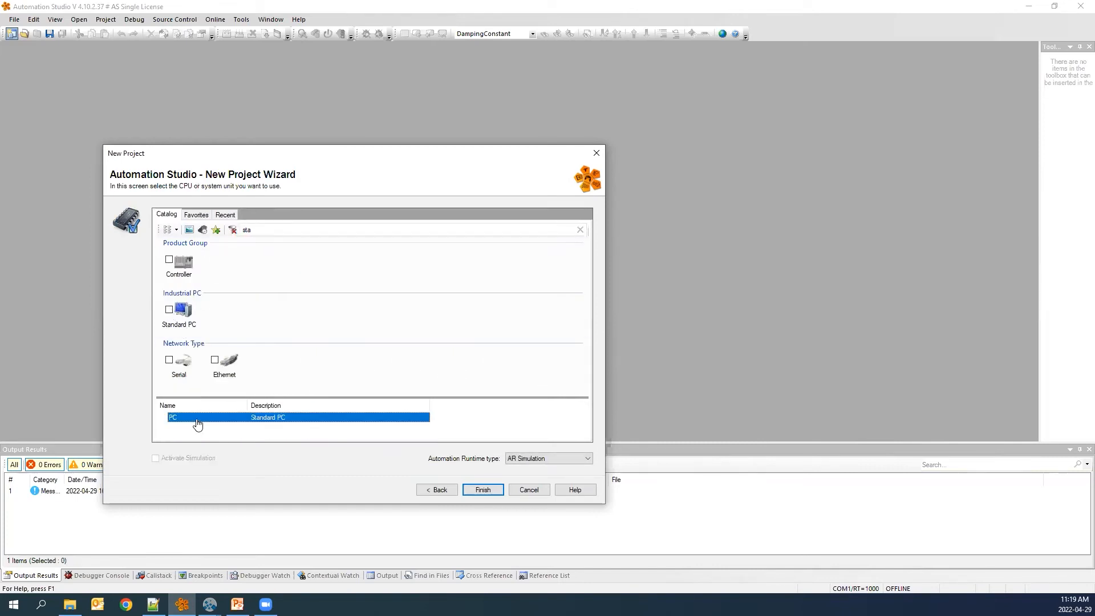
{"action": "left_click", "coordinate": [483, 489]}
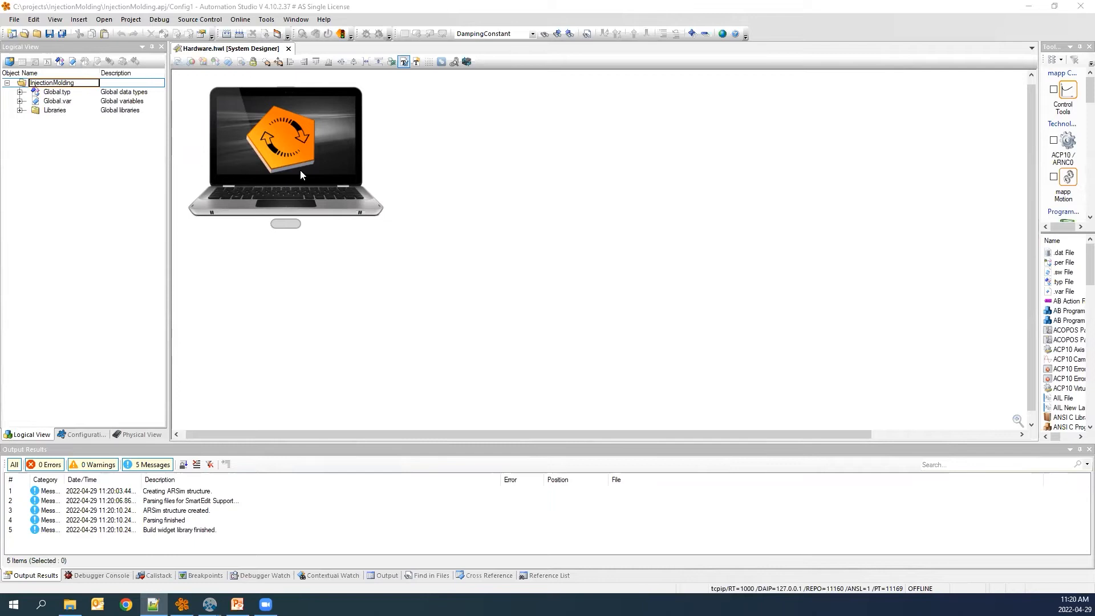
Open the PC's software view and then the CPU's configuration properties.
{"action": "left_click", "coordinate": [302, 135]}
{"action": "double_click", "coordinate": [302, 137]}
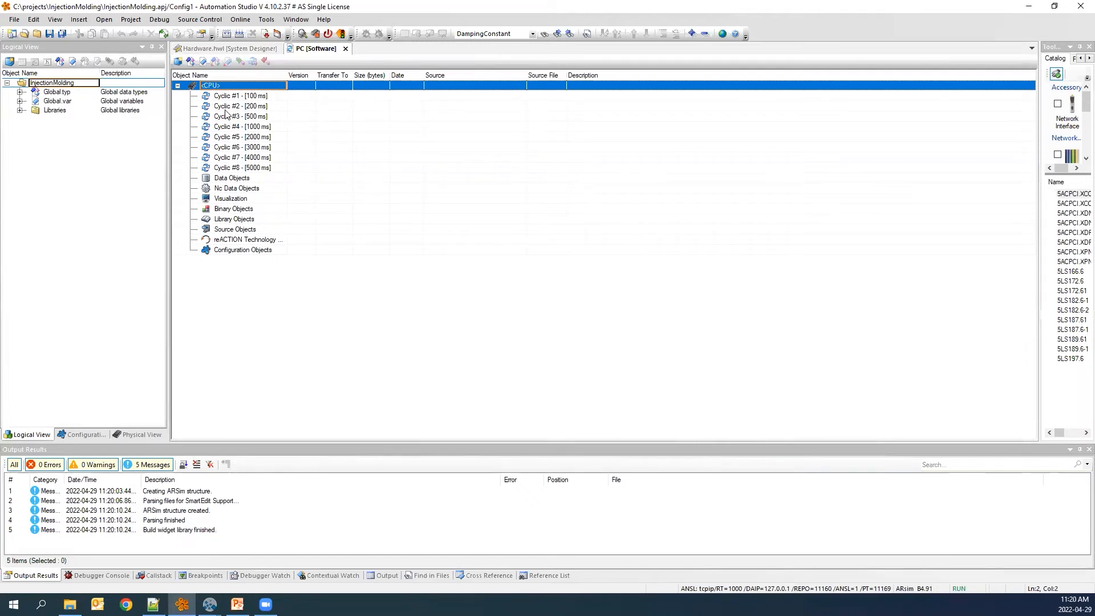
{"action": "right_click", "coordinate": [229, 87]}
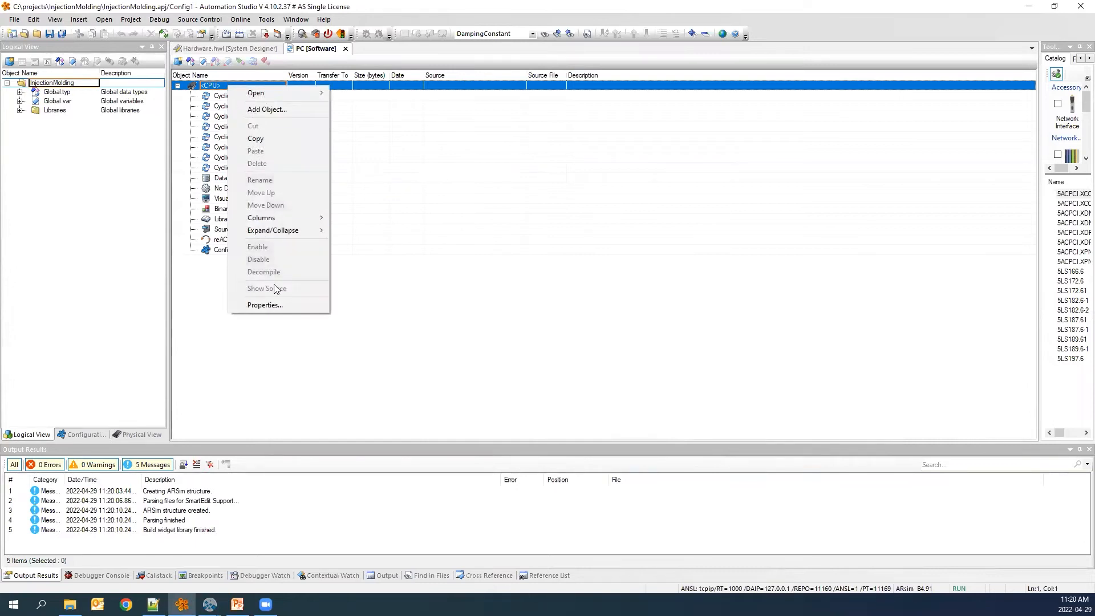
{"action": "left_click", "coordinate": [276, 304]}
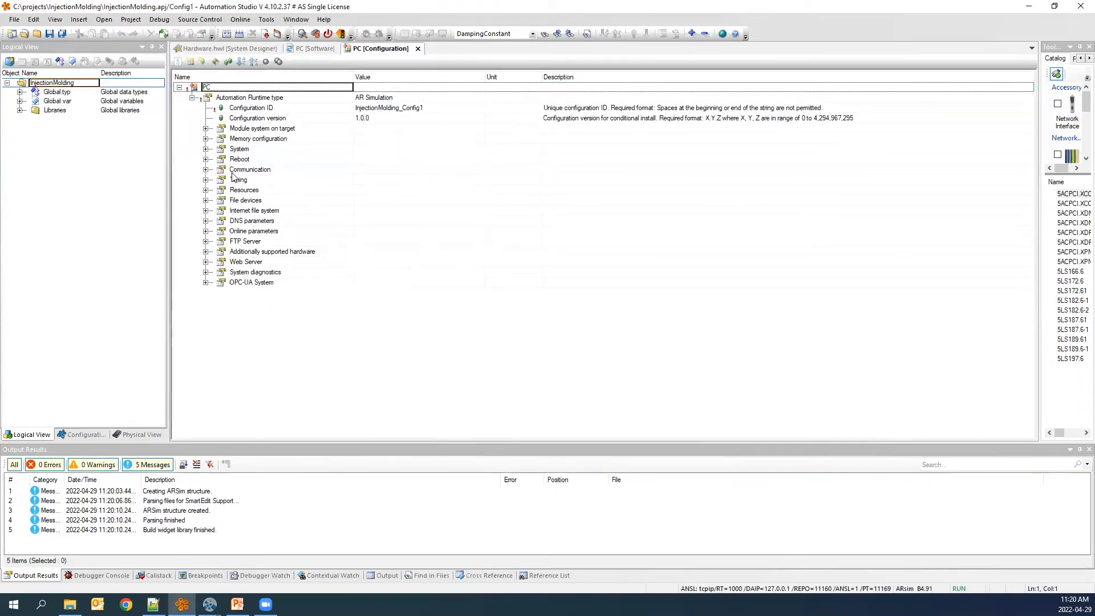
Set the CPU timer's system tick under Timing to 1000 µs.
{"action": "left_click", "coordinate": [205, 179]}
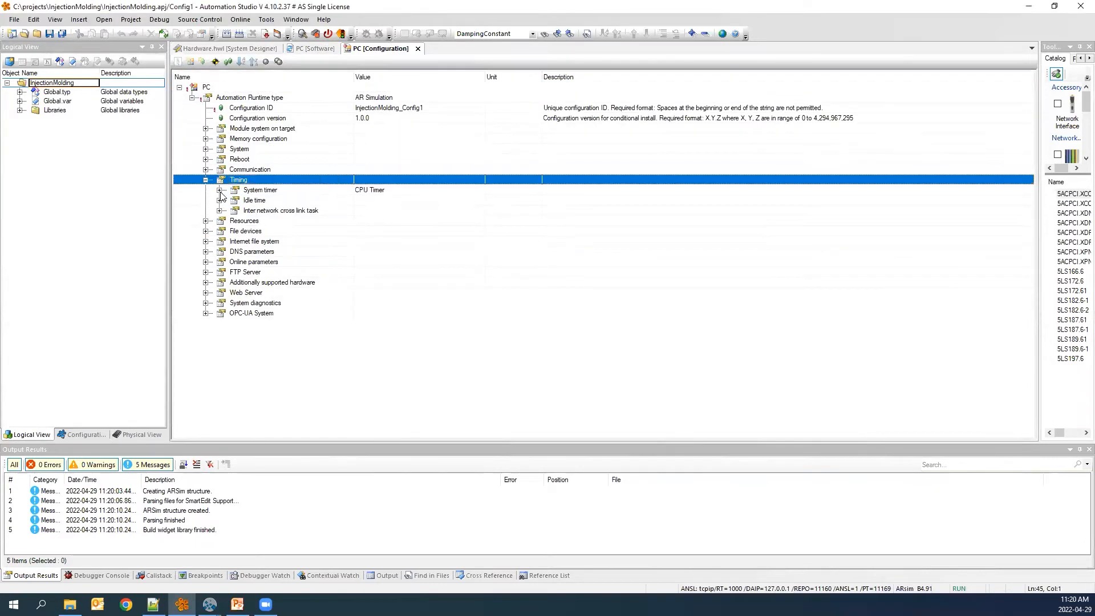
{"action": "left_click", "coordinate": [219, 189]}
{"action": "left_click", "coordinate": [419, 203]}
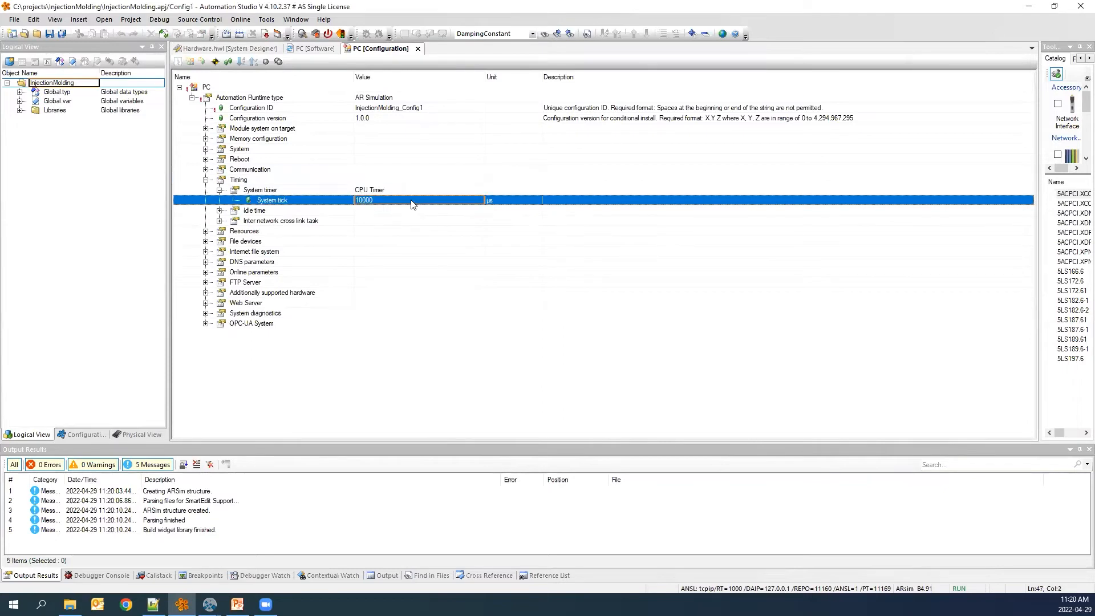
{"action": "left_click", "coordinate": [386, 198]}
{"action": "left_click", "coordinate": [385, 198]}
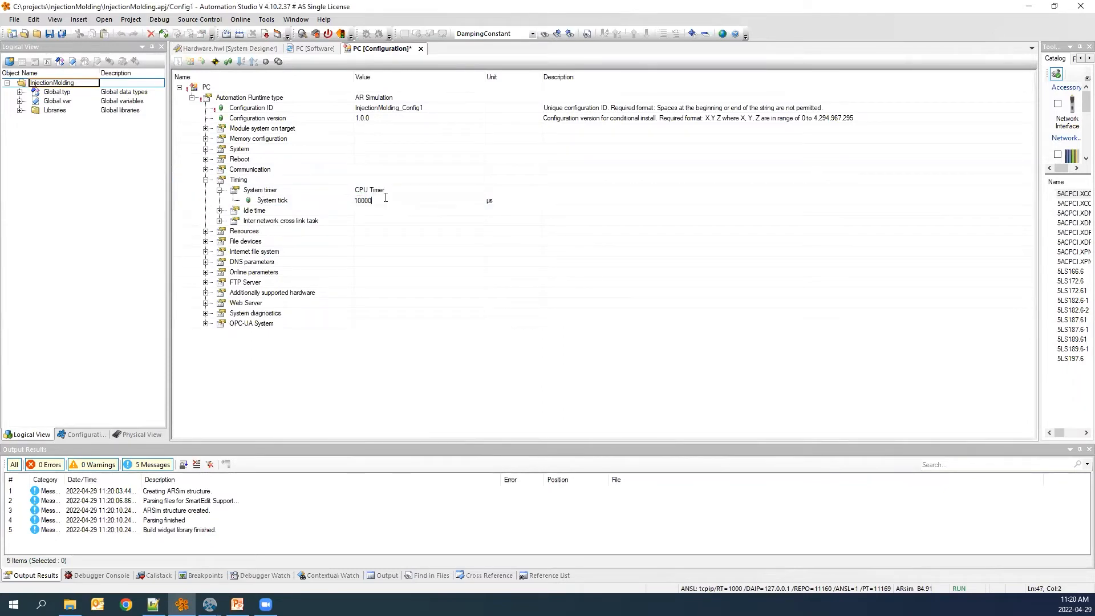
{"action": "key", "text": "Return"}
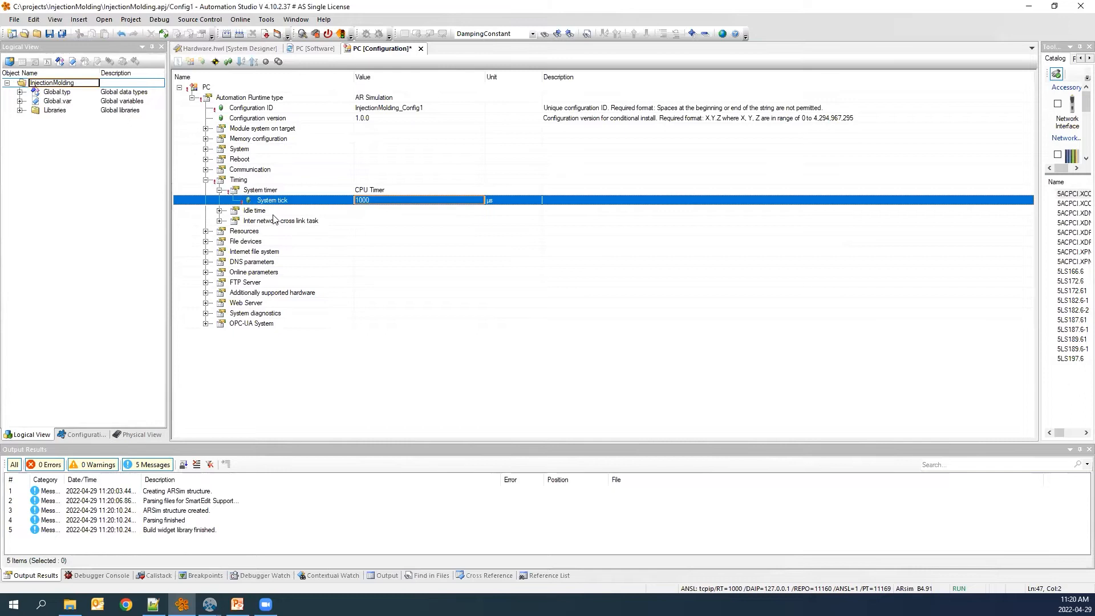
Set the Cyclic #4 task class duration to 1000 µs, save and close the configuration.
{"action": "left_click", "coordinate": [205, 231]}
{"action": "left_click", "coordinate": [219, 262]}
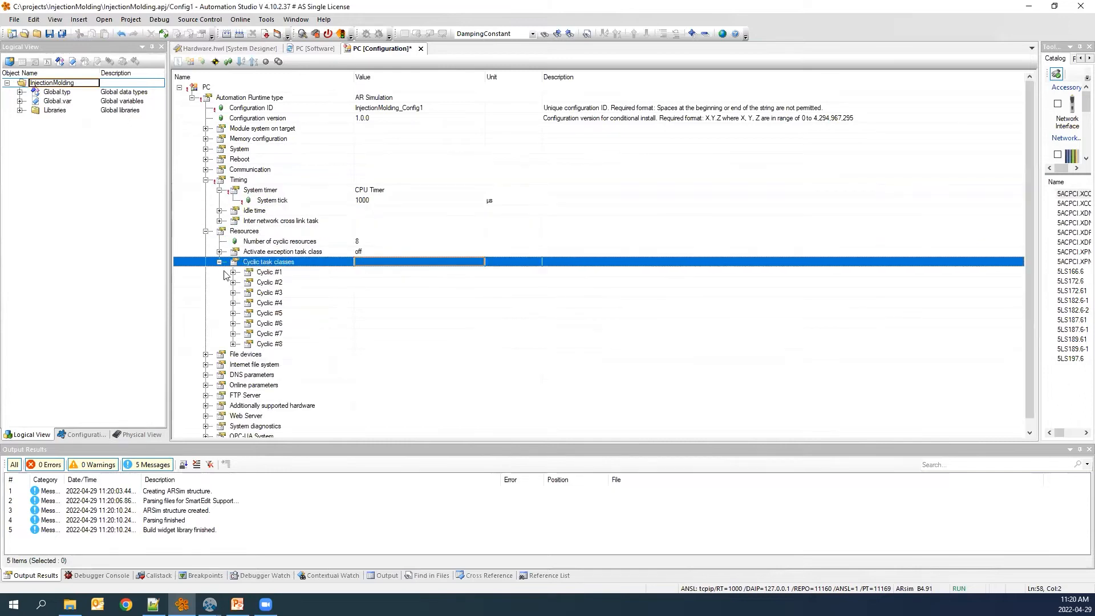
{"action": "left_click", "coordinate": [233, 306]}
{"action": "left_click", "coordinate": [234, 303]}
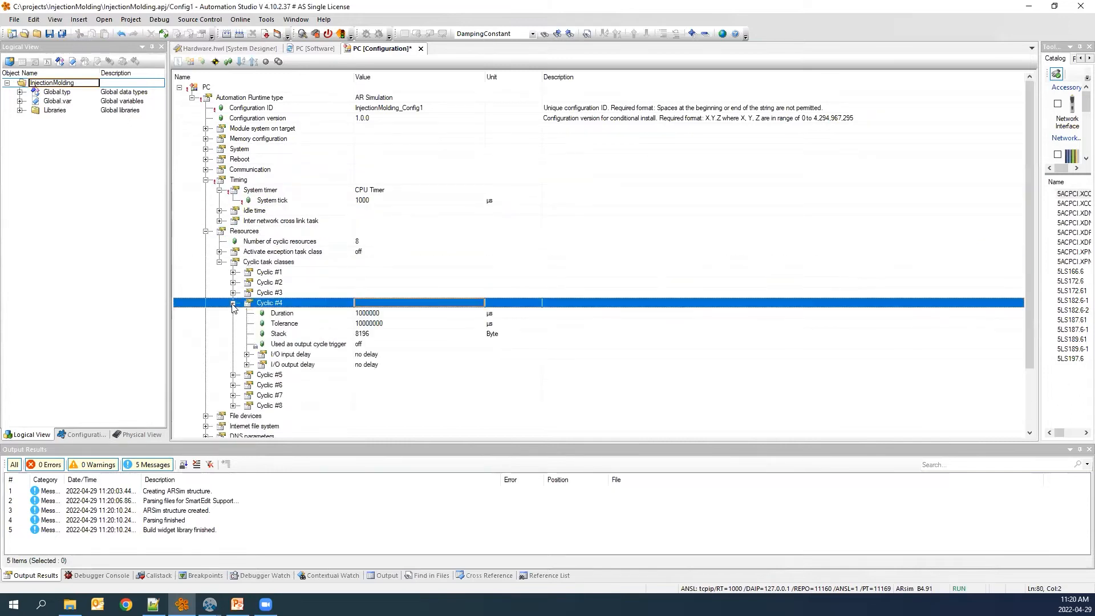
{"action": "left_click", "coordinate": [387, 313]}
{"action": "type", "text": "1000"}
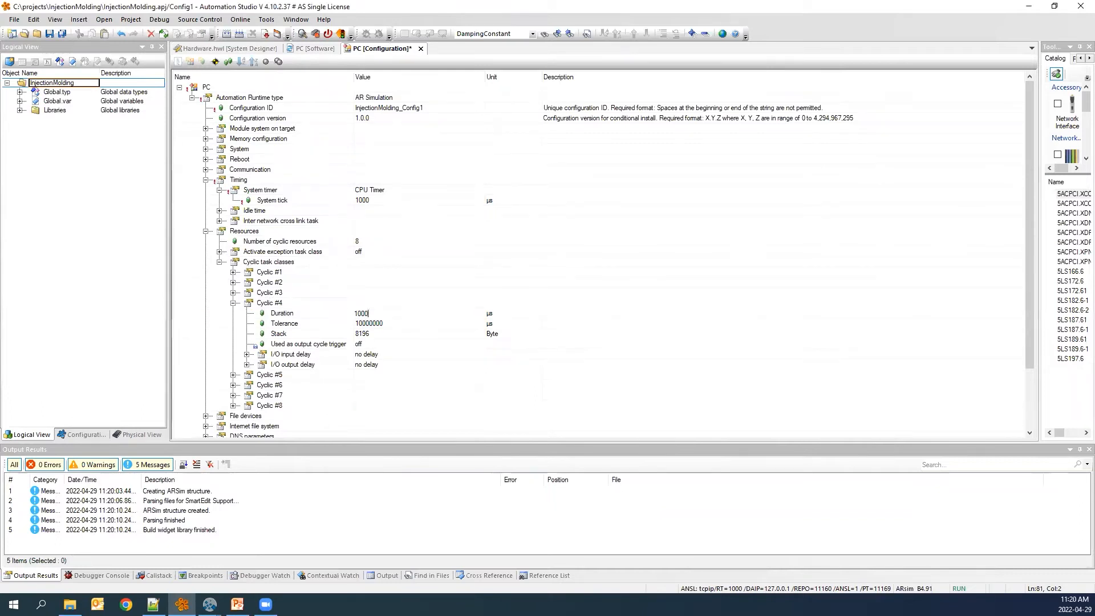
{"action": "key", "text": "Return"}
{"action": "key", "text": "ctrl+s"}
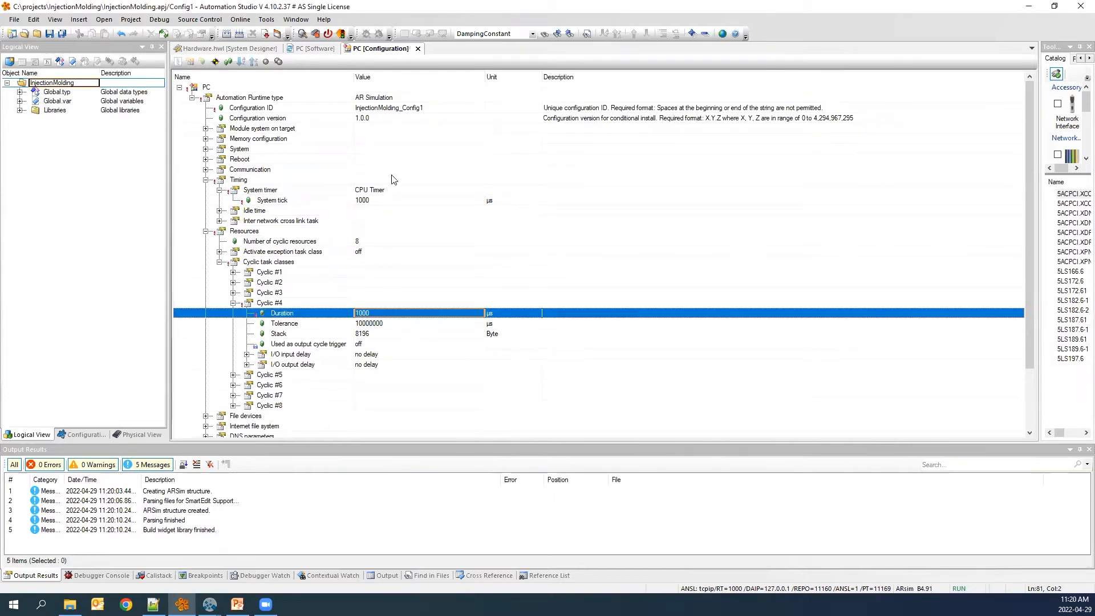
{"action": "left_click", "coordinate": [418, 49]}
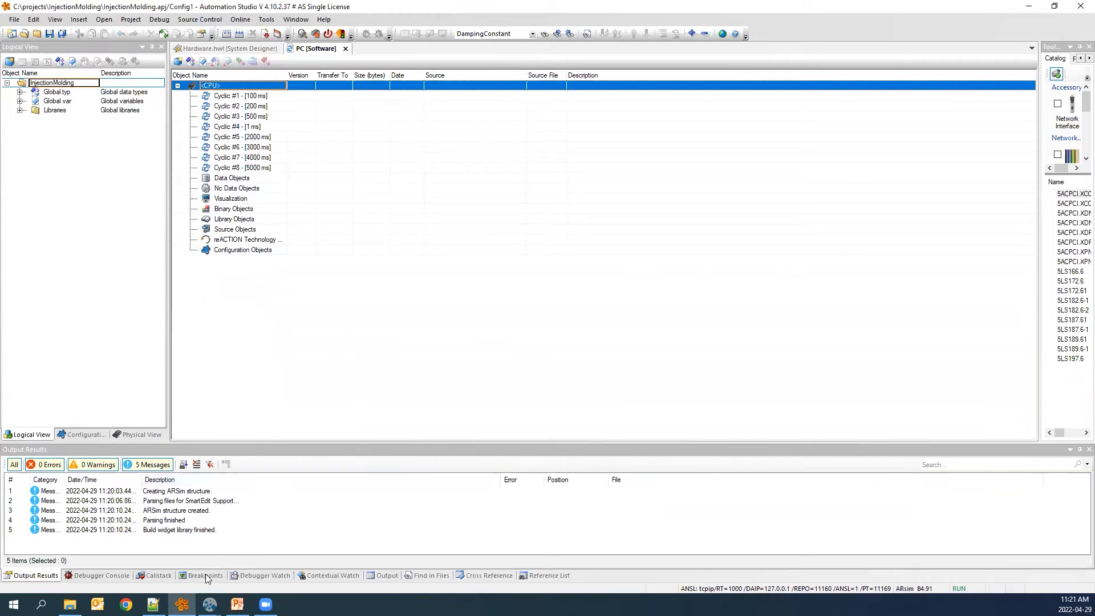
Switch to MapleSim and inspect the Plant subsystem and PID controller properties.
{"action": "mouse_move", "coordinate": [209, 604]}
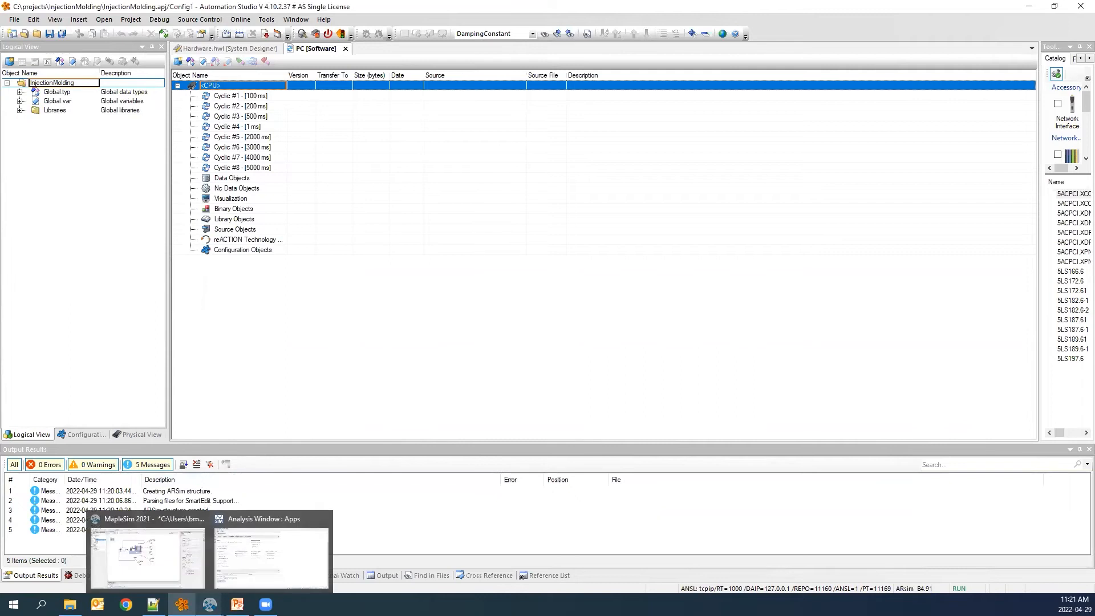
{"action": "left_click", "coordinate": [170, 558]}
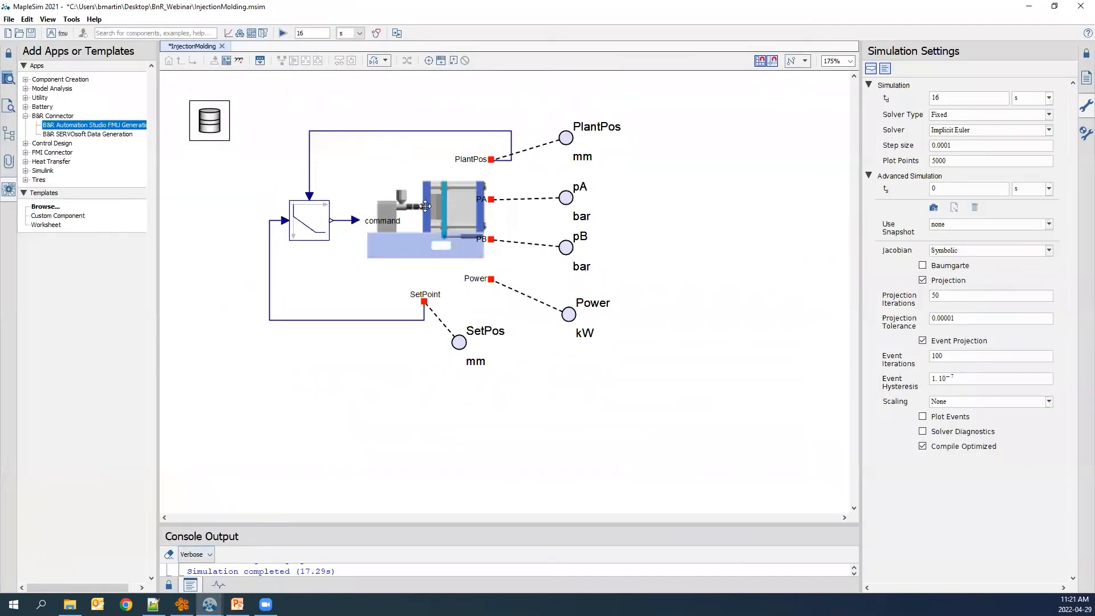
{"action": "left_click", "coordinate": [425, 205]}
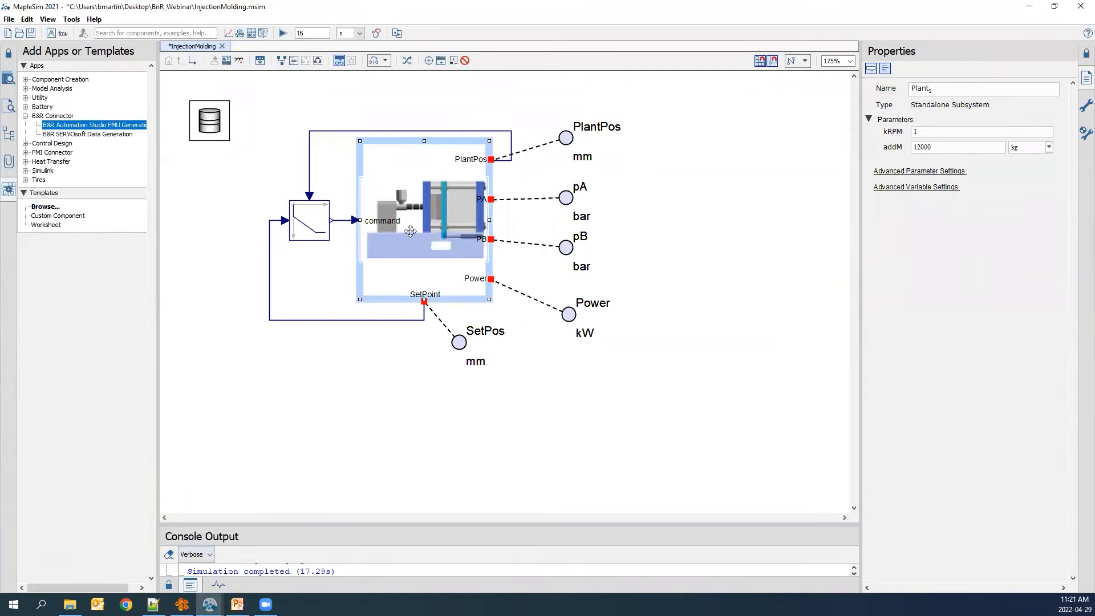
{"action": "left_click", "coordinate": [312, 212]}
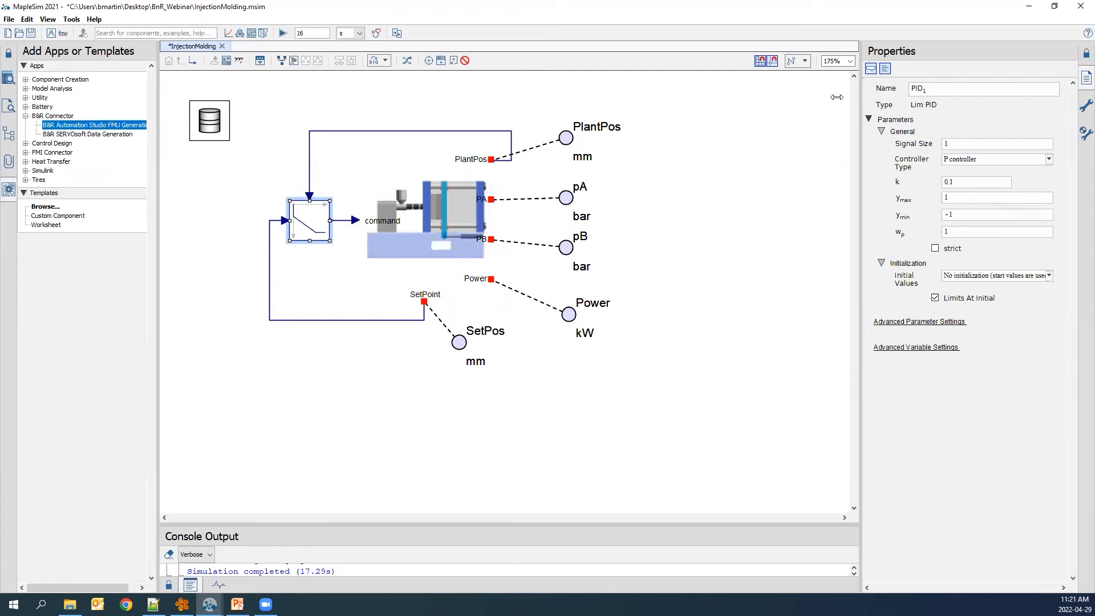
{"action": "left_click", "coordinate": [1021, 10]}
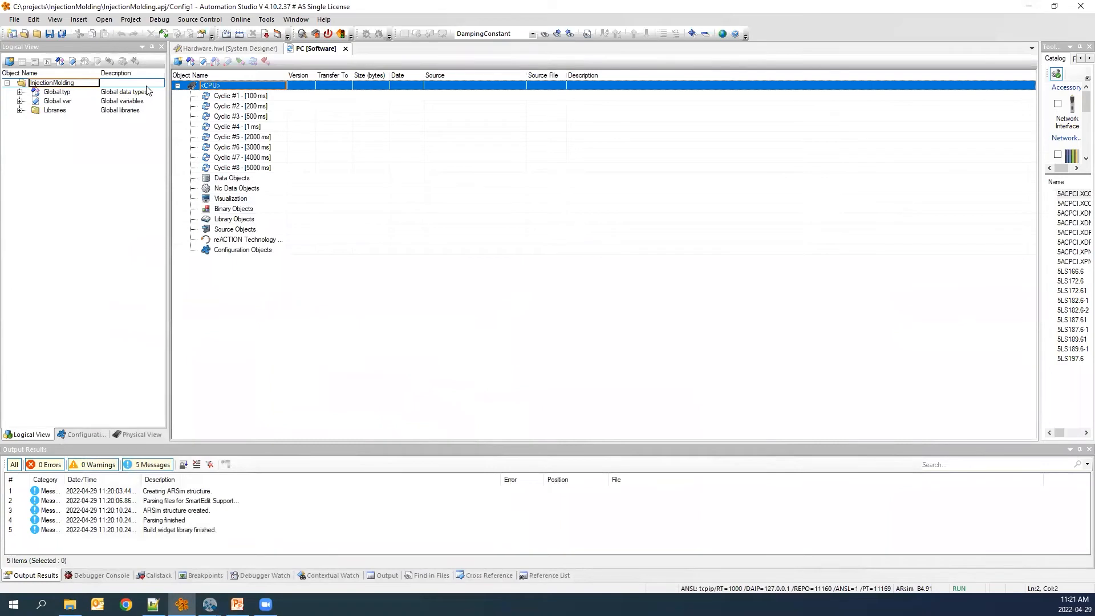
Start adding an FMU Library object to the project's Libraries package.
{"action": "left_click", "coordinate": [20, 110]}
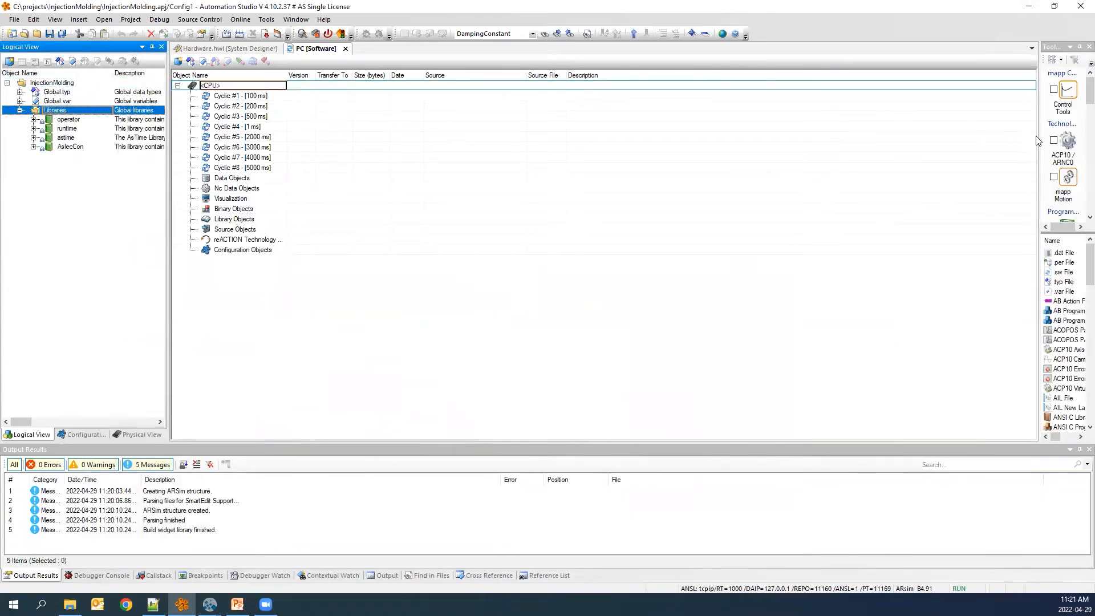
{"action": "left_click_drag", "start_coordinate": [1037, 140], "coordinate": [885, 150]}
{"action": "left_click", "coordinate": [902, 196]}
{"action": "left_click", "coordinate": [900, 89]}
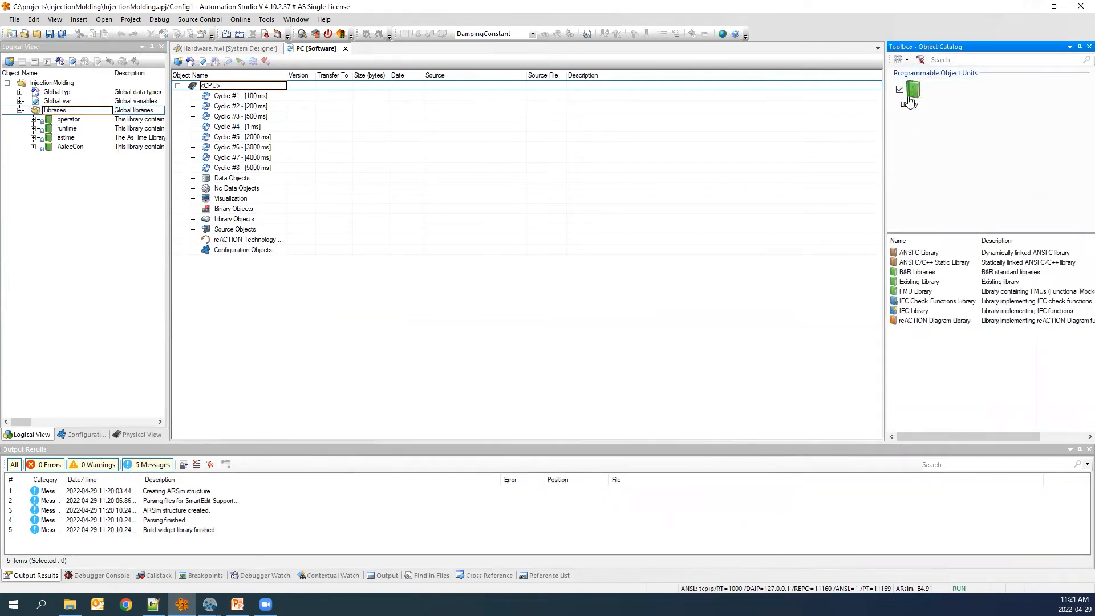
{"action": "left_click", "coordinate": [911, 293]}
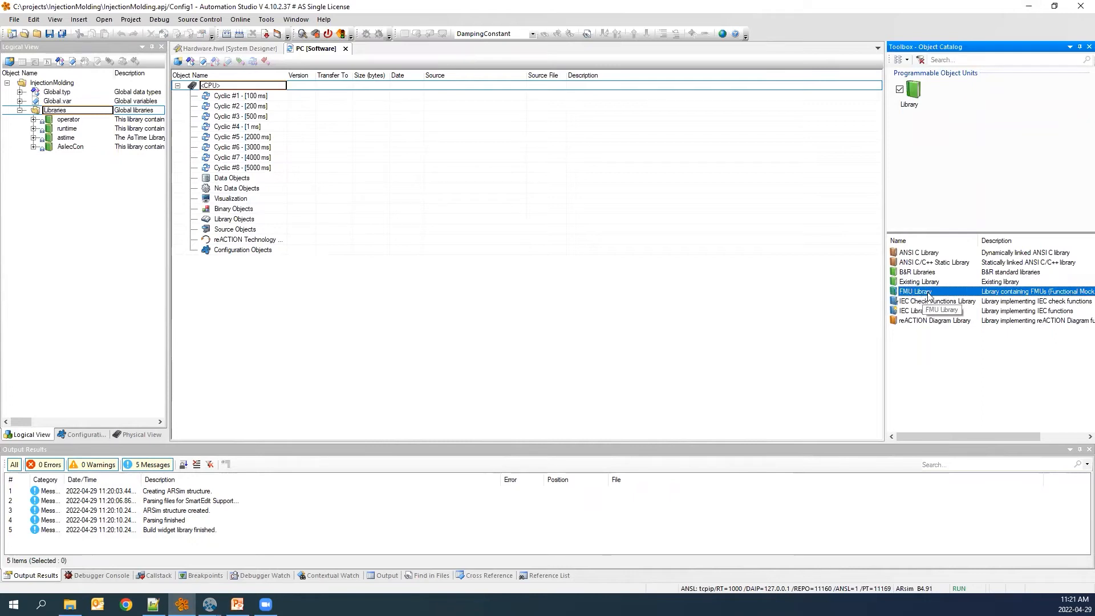
{"action": "double_click", "coordinate": [920, 293]}
Import Plant.fmu from the Desktop, keeping the default names and the FMU usage sample program, and finish the wizard.
{"action": "left_click", "coordinate": [585, 247]}
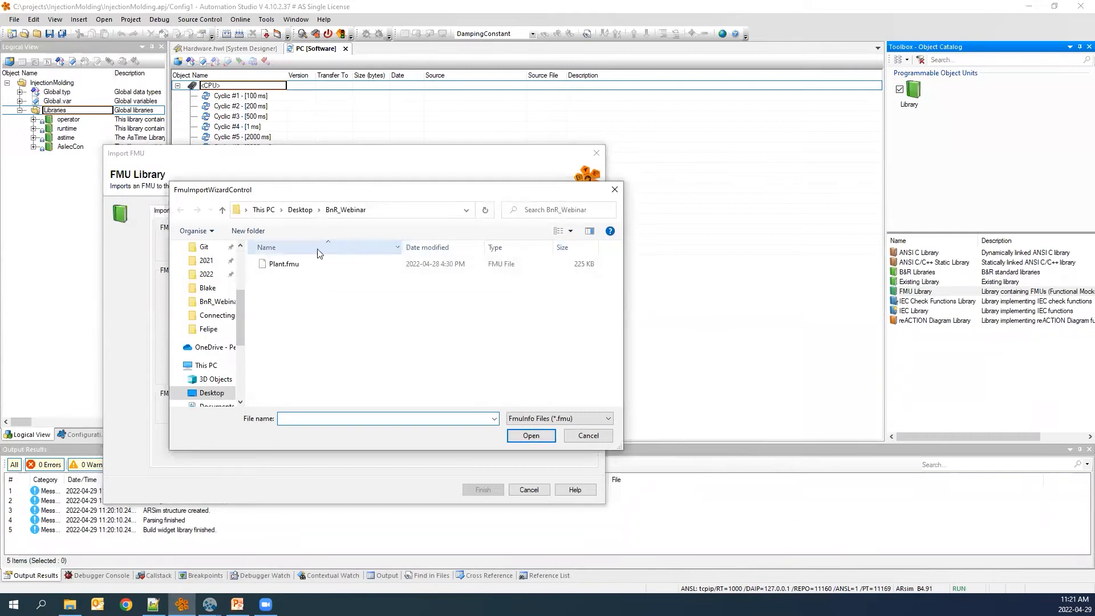
{"action": "left_click", "coordinate": [300, 209]}
{"action": "scroll", "coordinate": [296, 367], "scroll_direction": "down", "scroll_amount": 5}
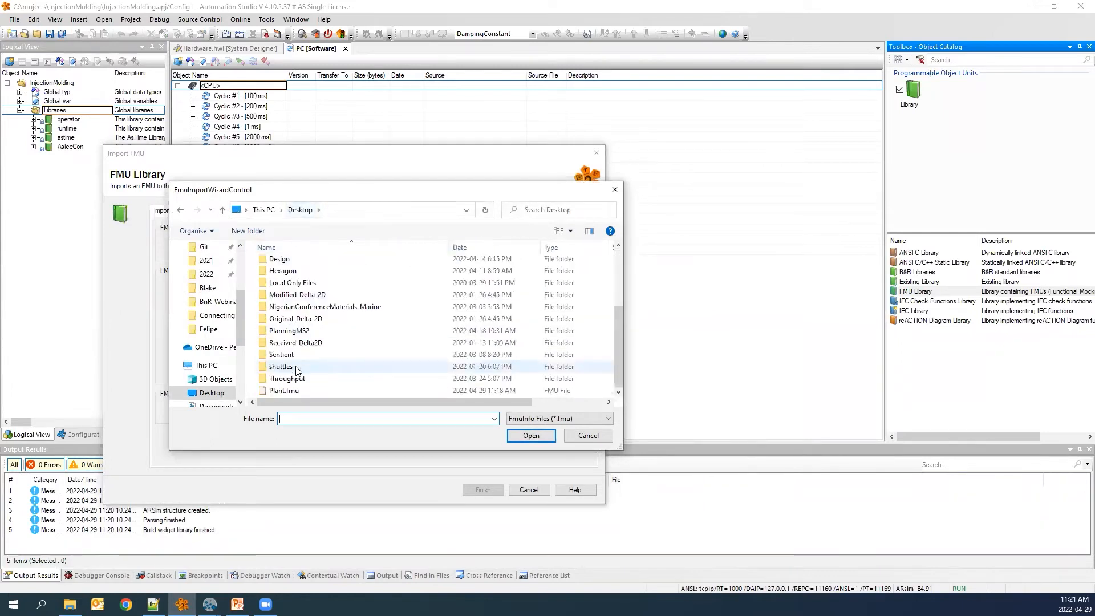
{"action": "left_click", "coordinate": [290, 391]}
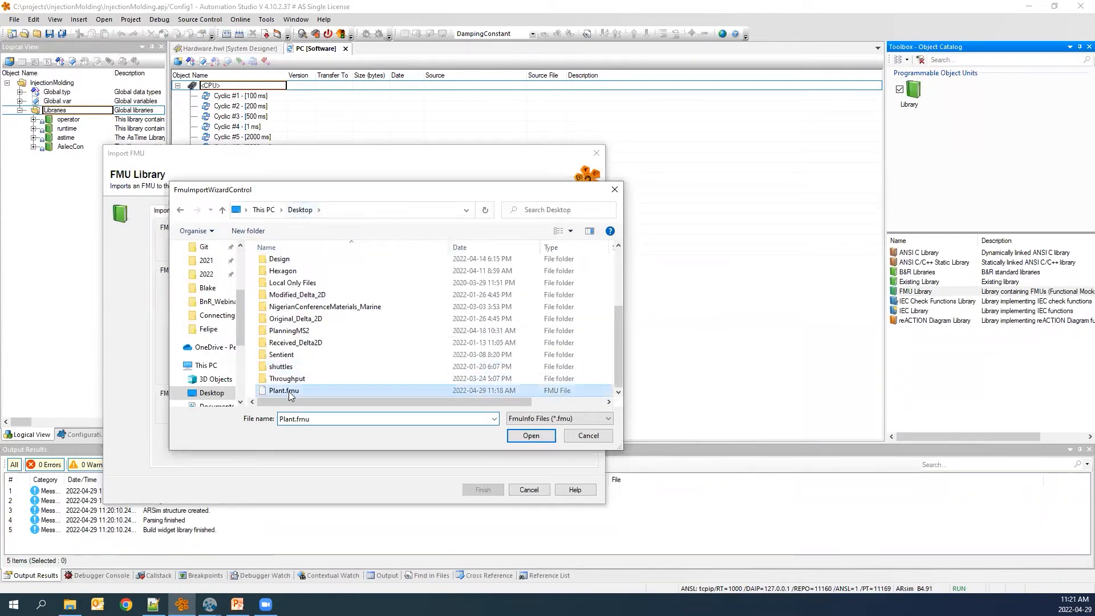
{"action": "left_click", "coordinate": [550, 436]}
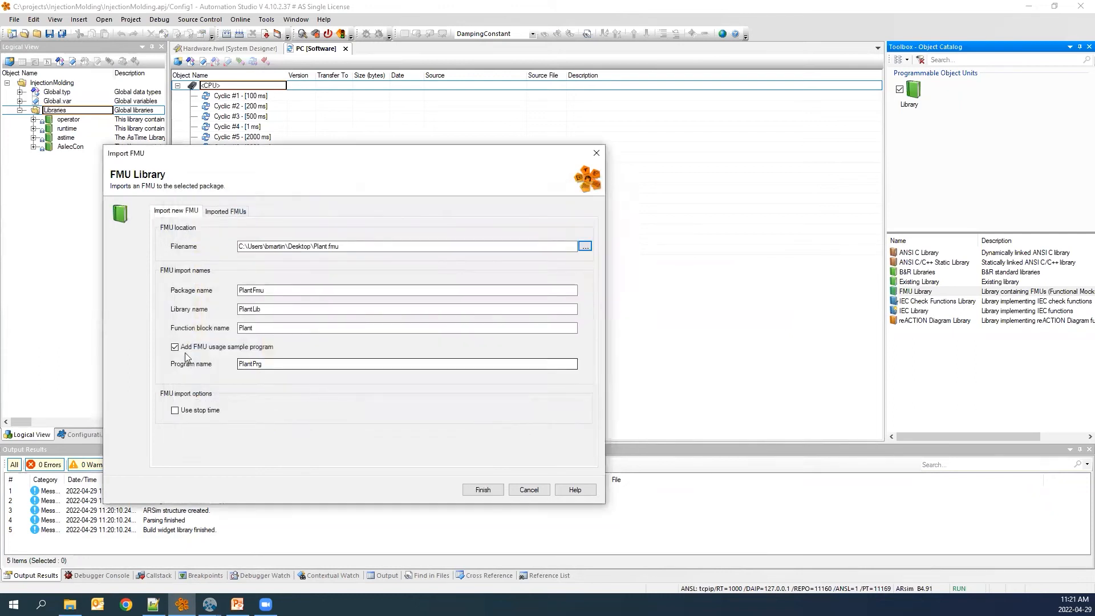
{"action": "left_click_drag", "start_coordinate": [317, 154], "coordinate": [412, 85]}
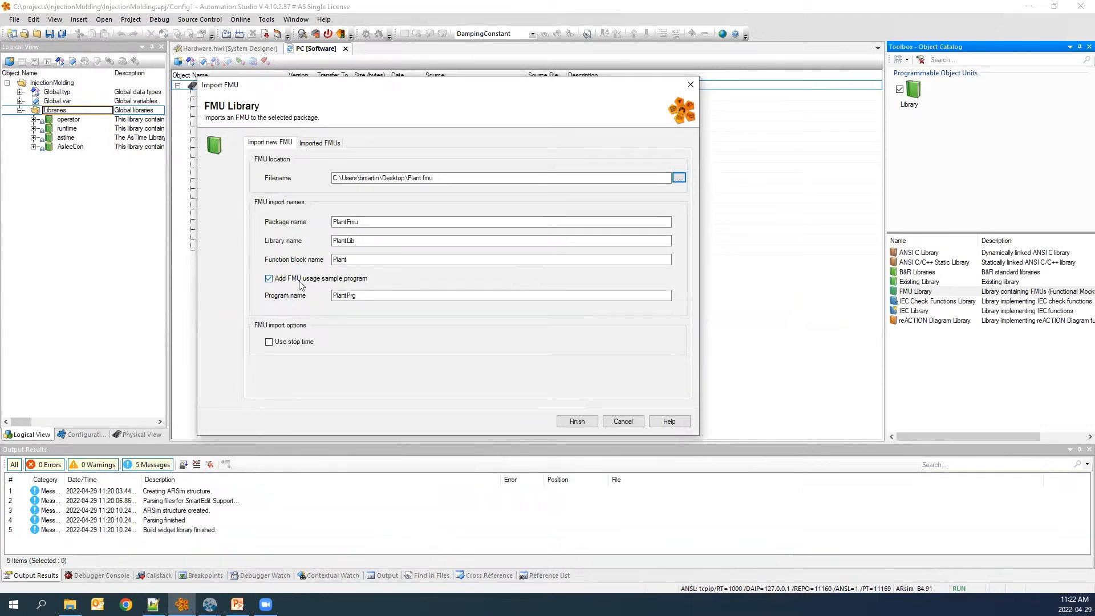
{"action": "left_click", "coordinate": [577, 421]}
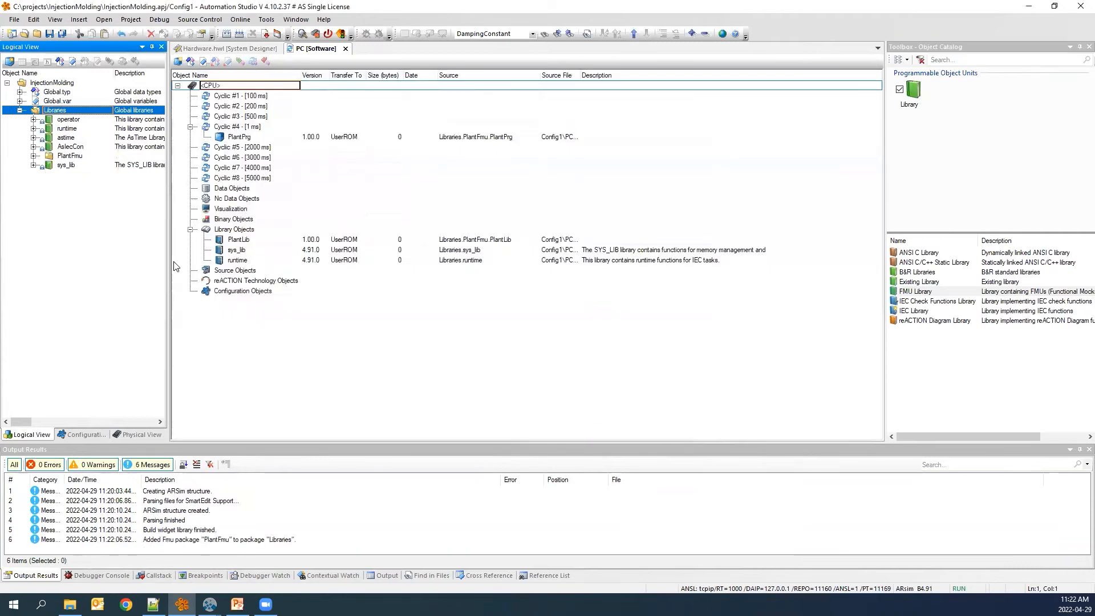
Open the PlantPrg program's Cyclic.c and examine the Plant and PlantView function block calls.
{"action": "left_click", "coordinate": [33, 157]}
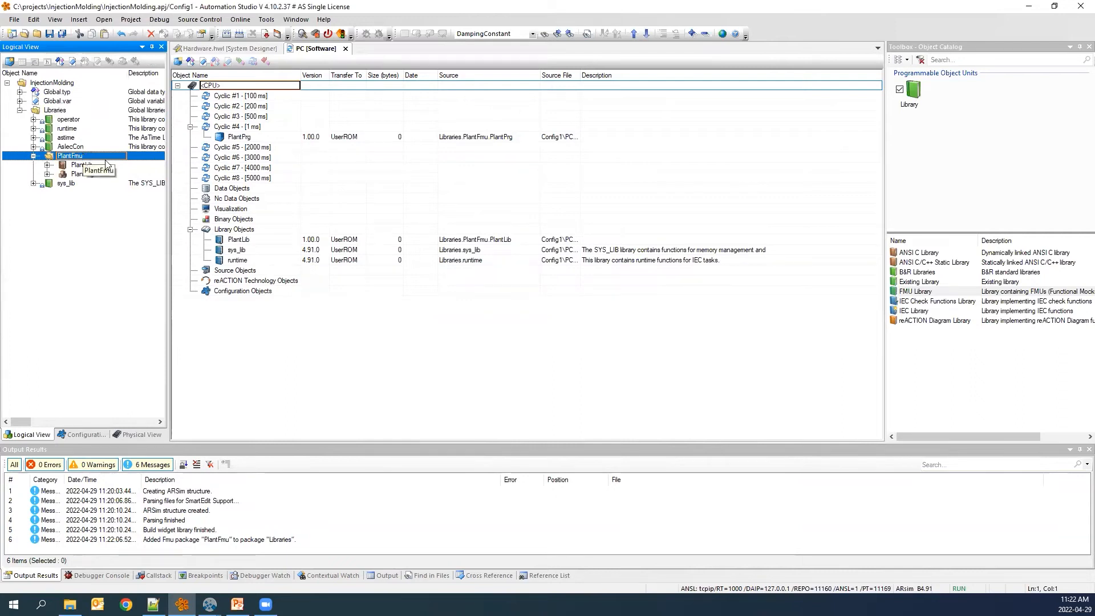
{"action": "left_click", "coordinate": [86, 175]}
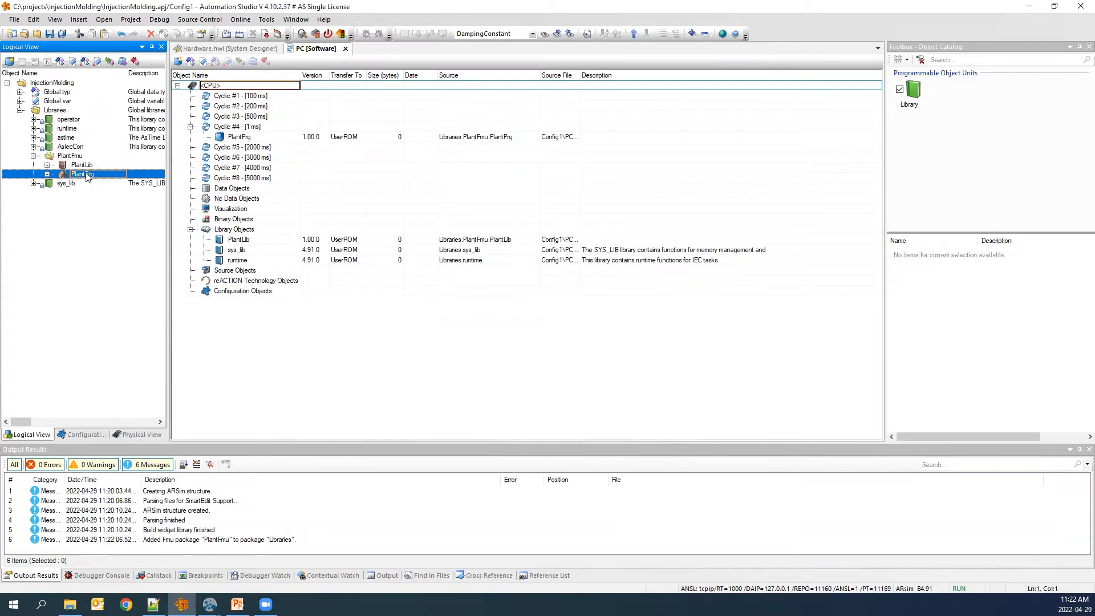
{"action": "left_click", "coordinate": [47, 174]}
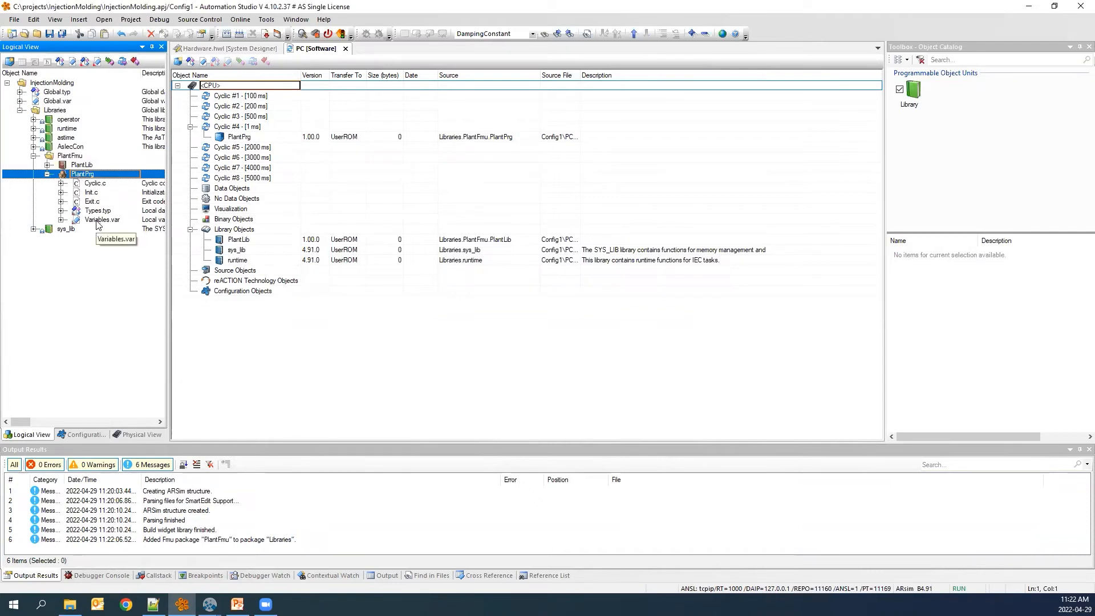
{"action": "double_click", "coordinate": [95, 184]}
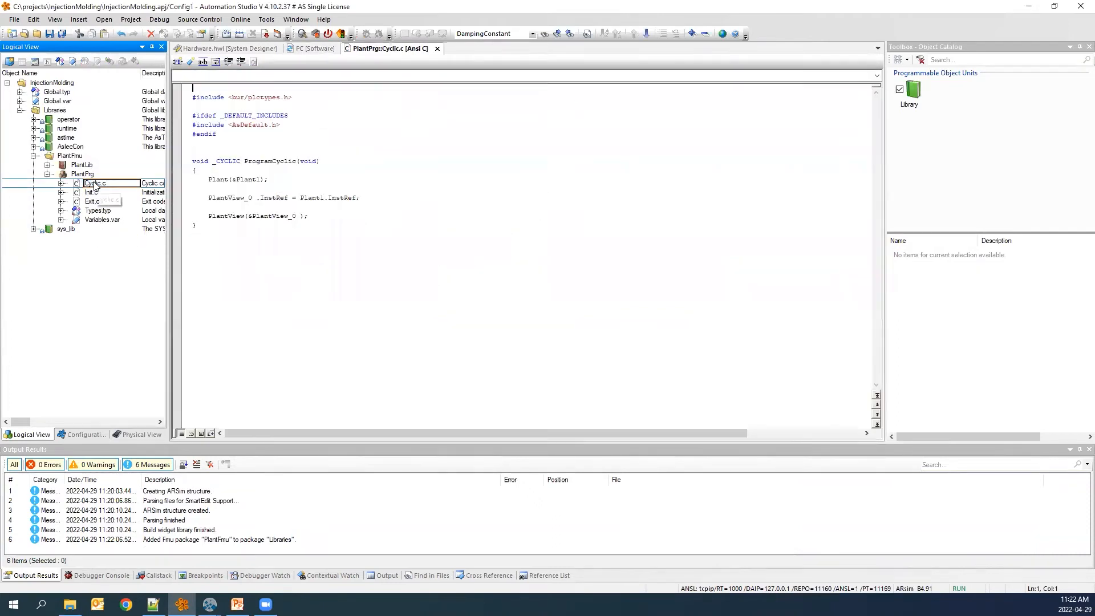
{"action": "scroll", "coordinate": [259, 214], "scroll_direction": "up", "scroll_amount": 4}
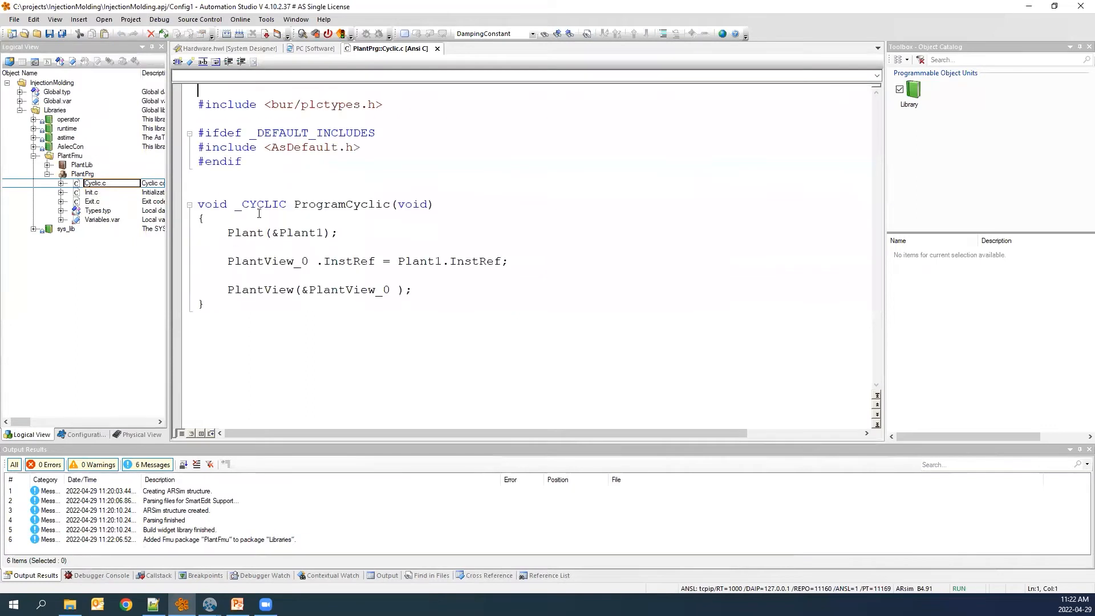
{"action": "mouse_move", "coordinate": [227, 234]}
{"action": "left_click_drag", "start_coordinate": [228, 234], "coordinate": [347, 230]}
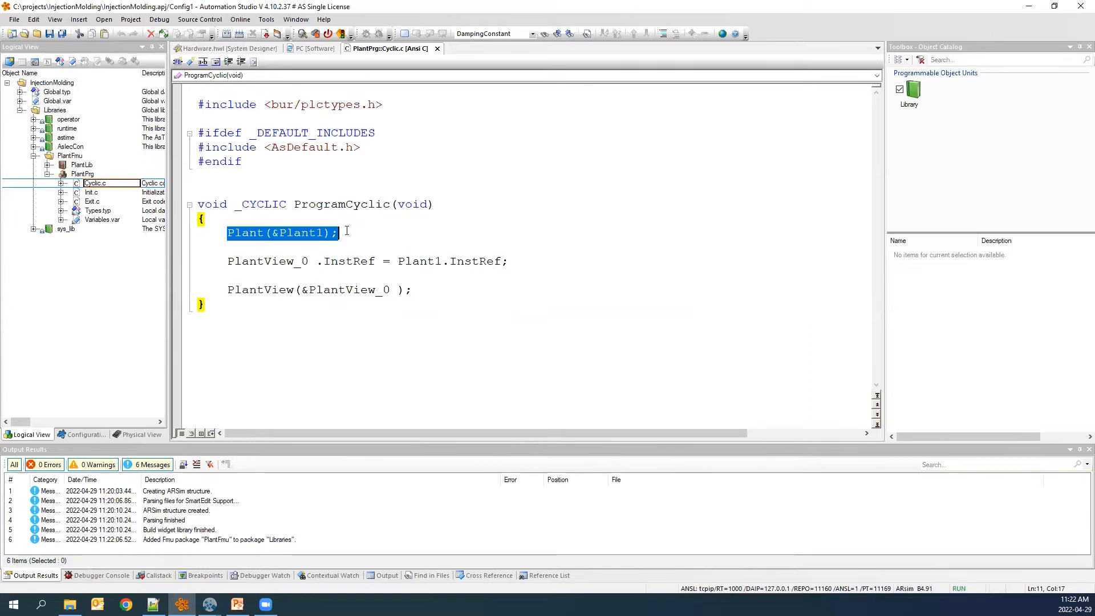
{"action": "left_click_drag", "start_coordinate": [227, 261], "coordinate": [509, 261]}
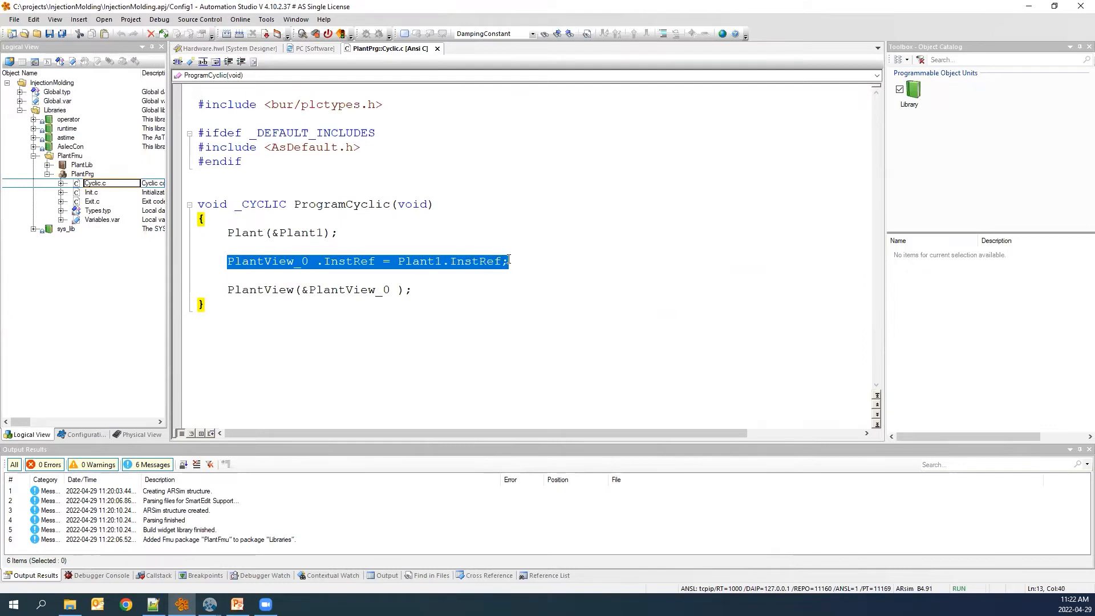
{"action": "mouse_move", "coordinate": [228, 290]}
{"action": "left_mouse_down"}
{"action": "mouse_move", "coordinate": [435, 288]}
{"action": "mouse_move", "coordinate": [199, 282]}
{"action": "mouse_move", "coordinate": [228, 288]}
{"action": "left_mouse_up"}
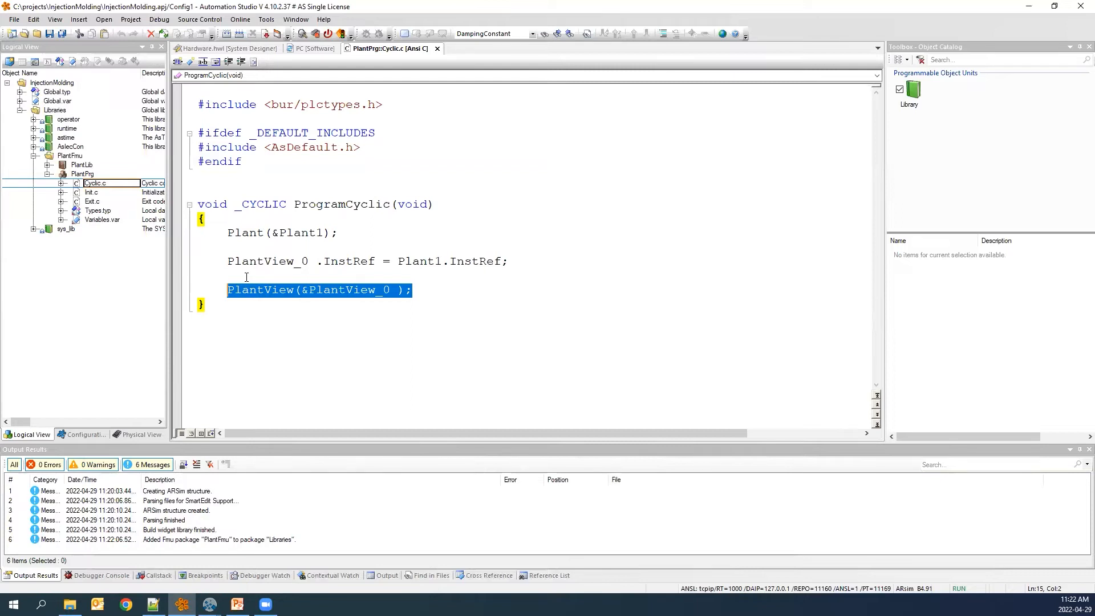
{"action": "left_click", "coordinate": [219, 297]}
{"action": "left_click_drag", "start_coordinate": [228, 258], "coordinate": [457, 290]}
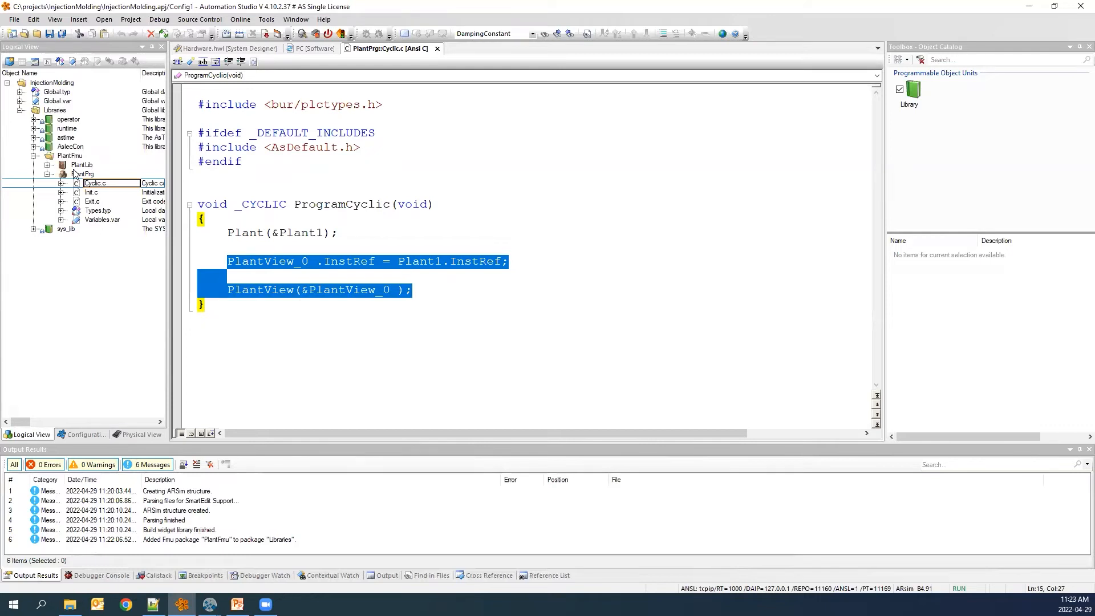
Close Cyclic.c and open the Plant.scn scene file from the PlantLib Plant folder in Scene Viewer.
{"action": "left_click", "coordinate": [48, 174]}
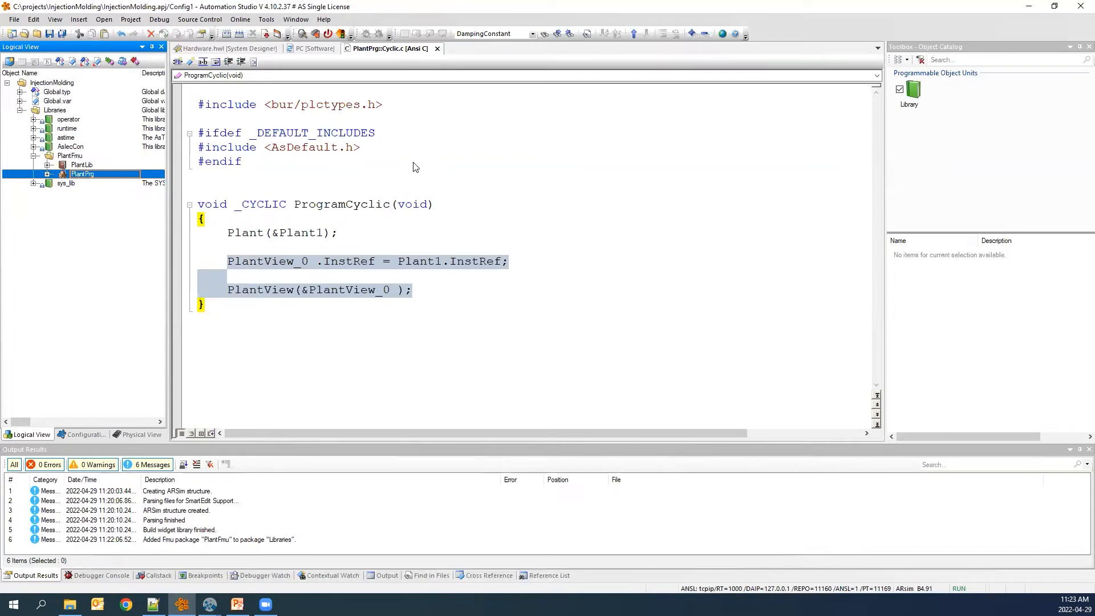
{"action": "left_click", "coordinate": [437, 48]}
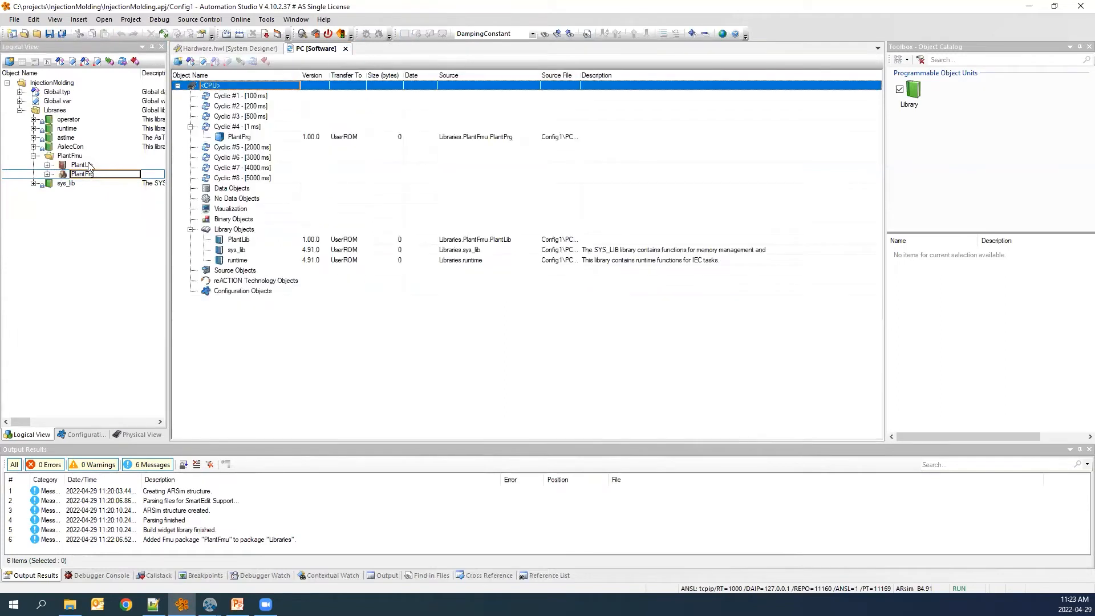
{"action": "left_click", "coordinate": [64, 167]}
{"action": "left_click", "coordinate": [47, 165]}
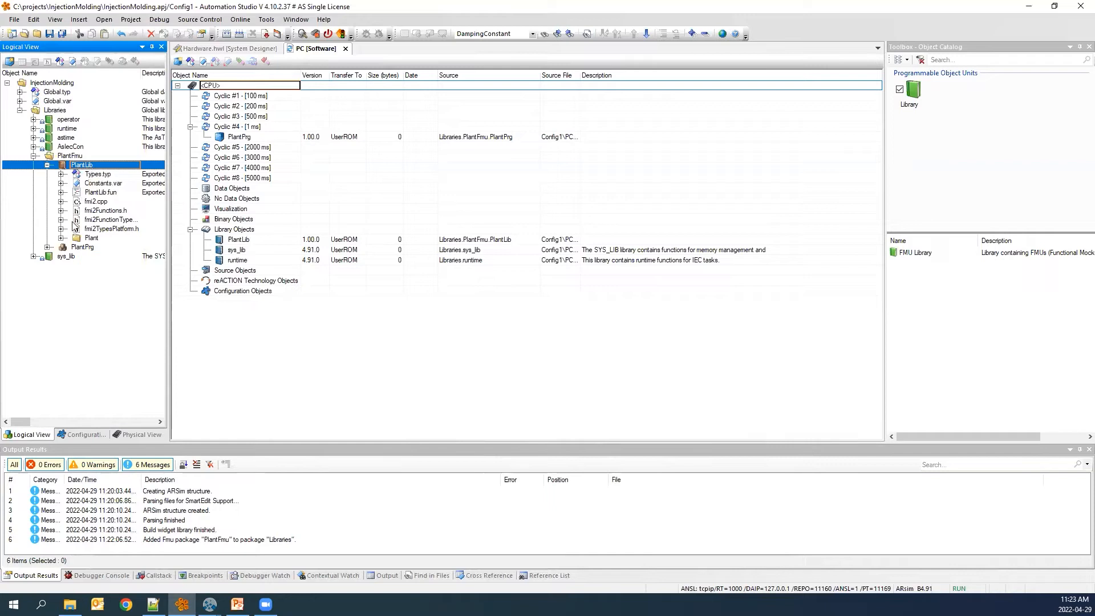
{"action": "left_click", "coordinate": [60, 238]}
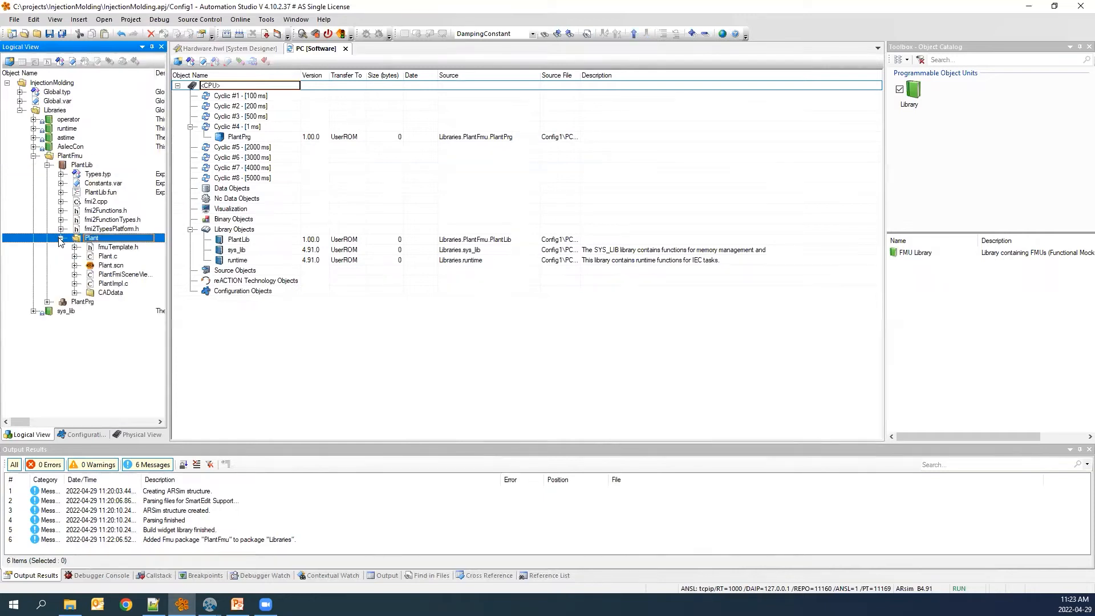
{"action": "left_click", "coordinate": [119, 267]}
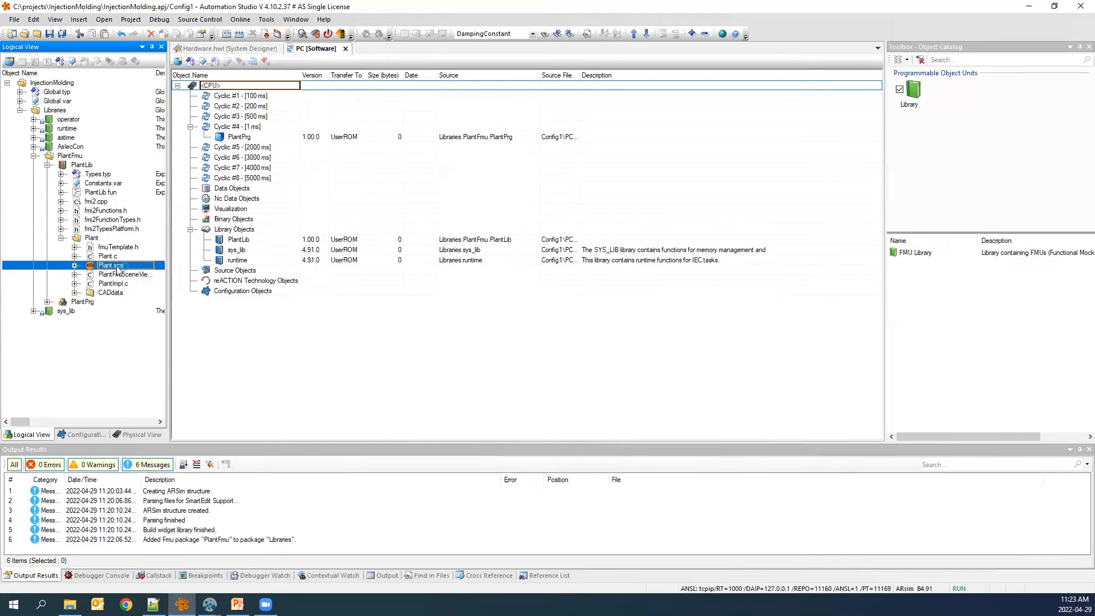
{"action": "double_click", "coordinate": [118, 268]}
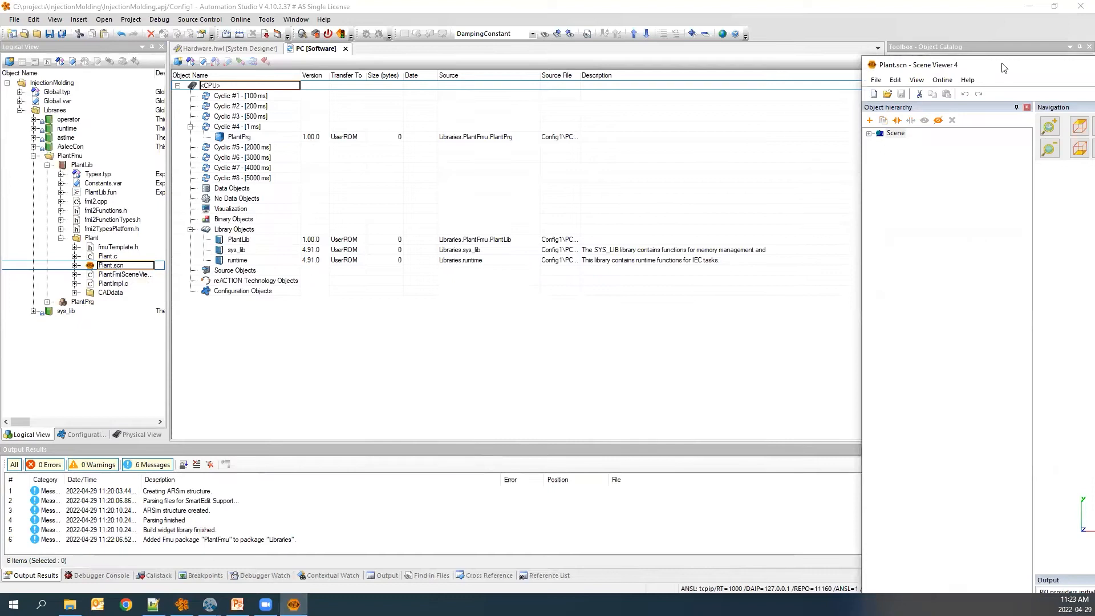
{"action": "left_click_drag", "start_coordinate": [1005, 67], "coordinate": [365, 5]}
Set the scene's view vector Z to 1, reposition the view point to center the machine, and minimize Scene Viewer.
{"action": "scroll", "coordinate": [585, 202], "scroll_direction": "down", "scroll_amount": 4}
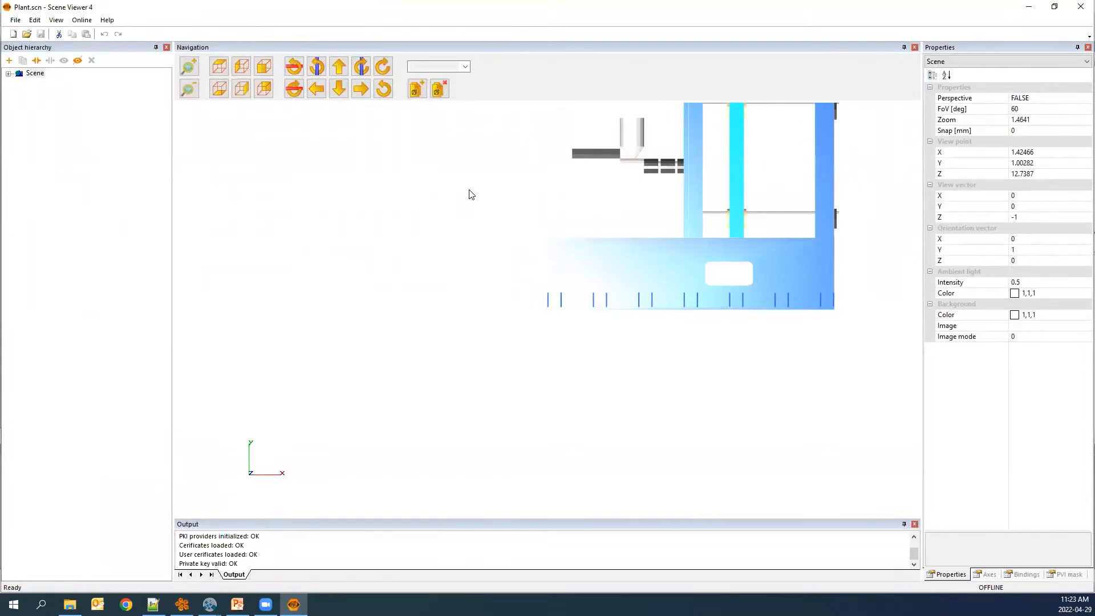
{"action": "left_click", "coordinate": [1029, 217]}
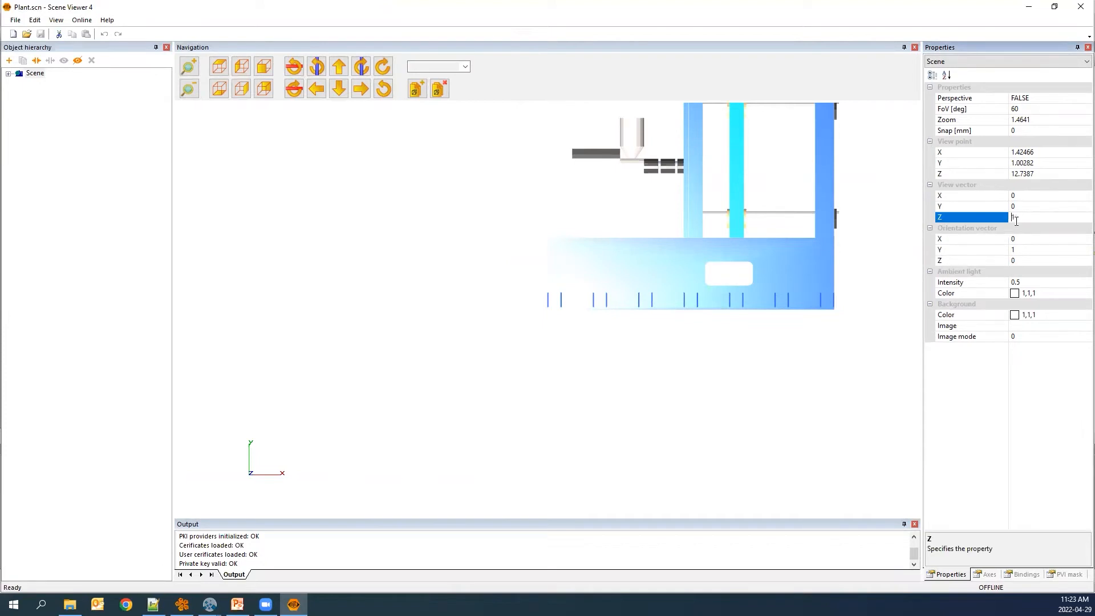
{"action": "key", "text": "Return"}
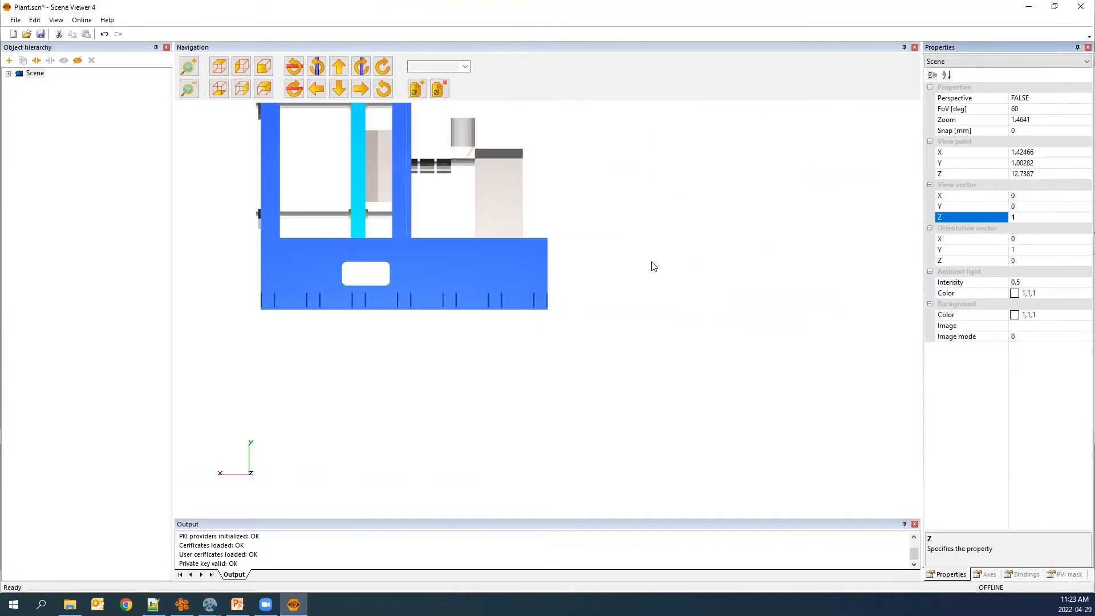
{"action": "left_click_drag", "start_coordinate": [654, 266], "coordinate": [716, 299]}
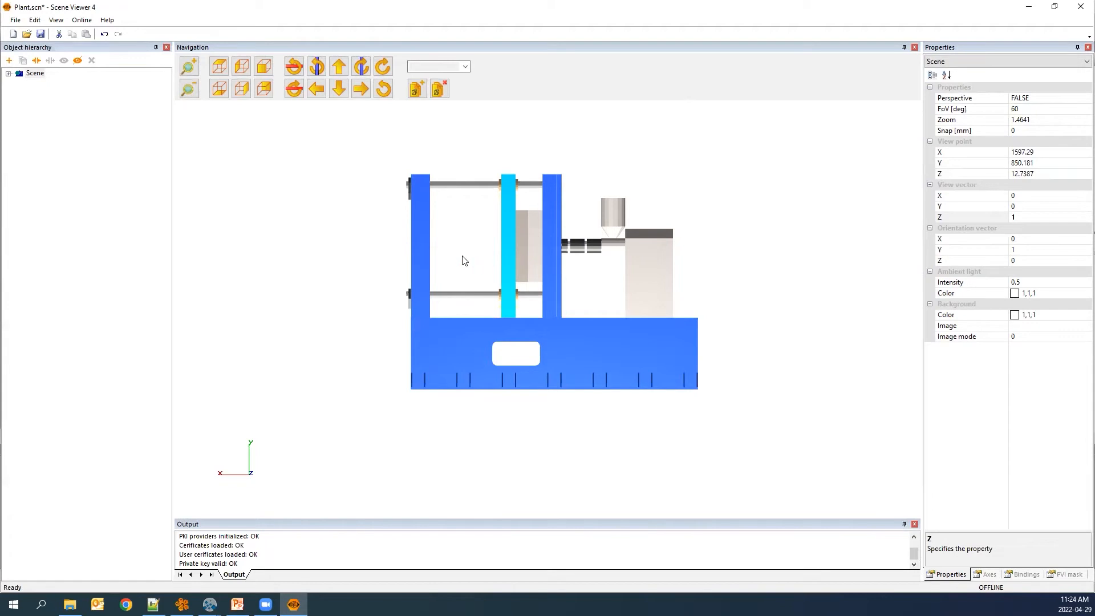
{"action": "left_click", "coordinate": [1026, 7]}
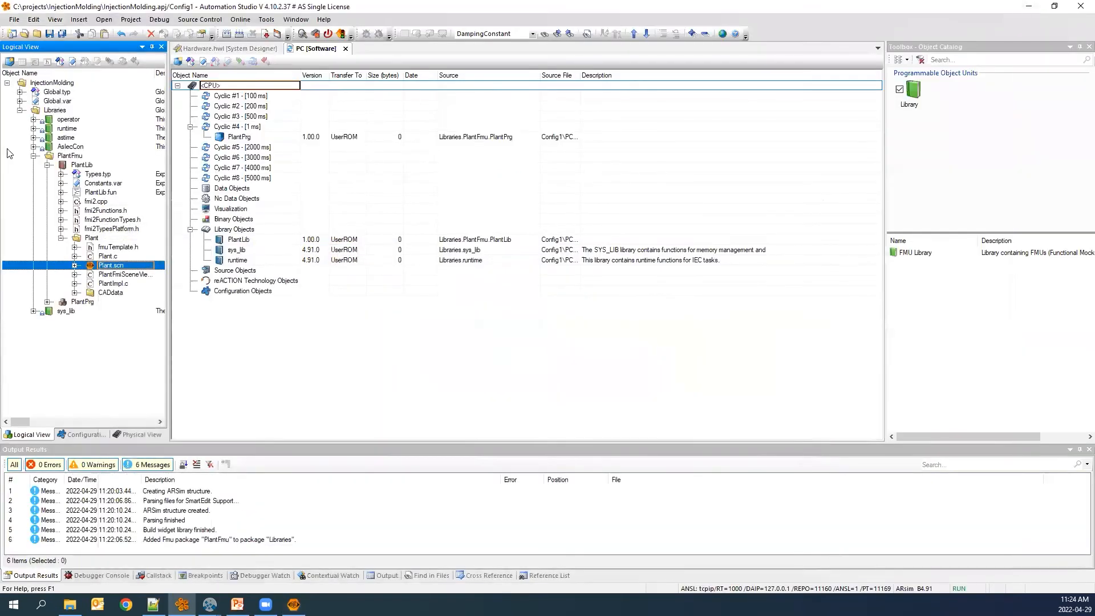
Add an ST Program All In One named Program to the InjectionMolding project root.
{"action": "left_click", "coordinate": [60, 84]}
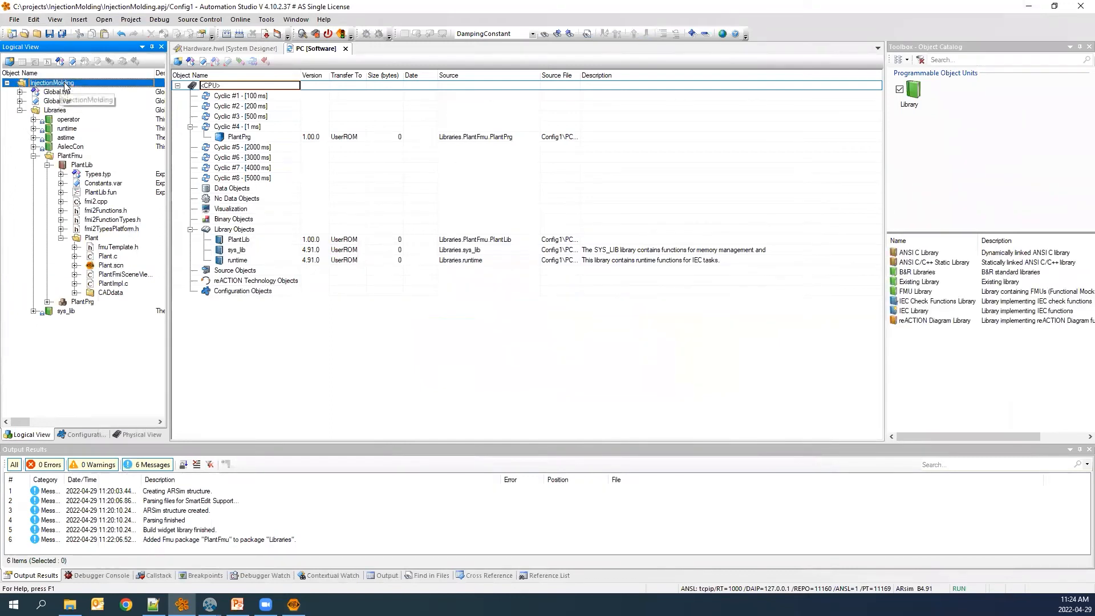
{"action": "left_click", "coordinate": [909, 94]}
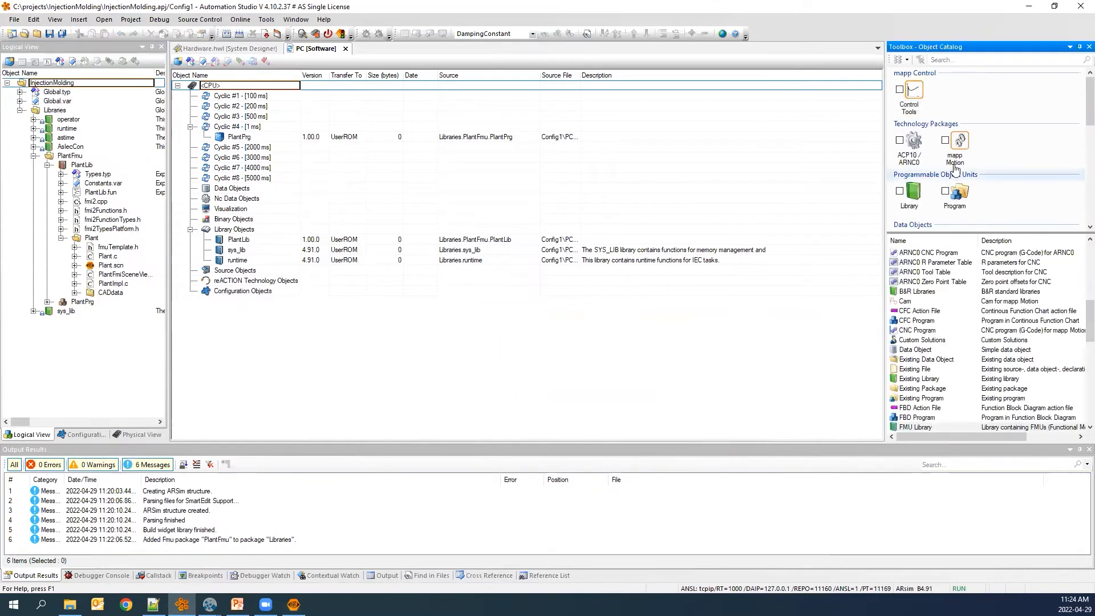
{"action": "left_click", "coordinate": [947, 196]}
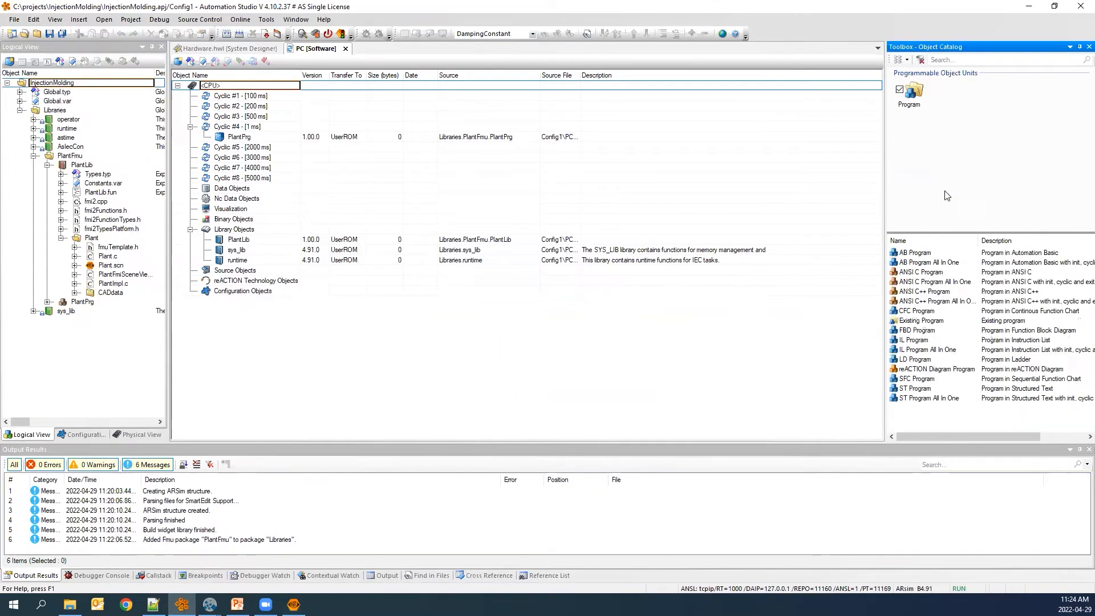
{"action": "double_click", "coordinate": [917, 398]}
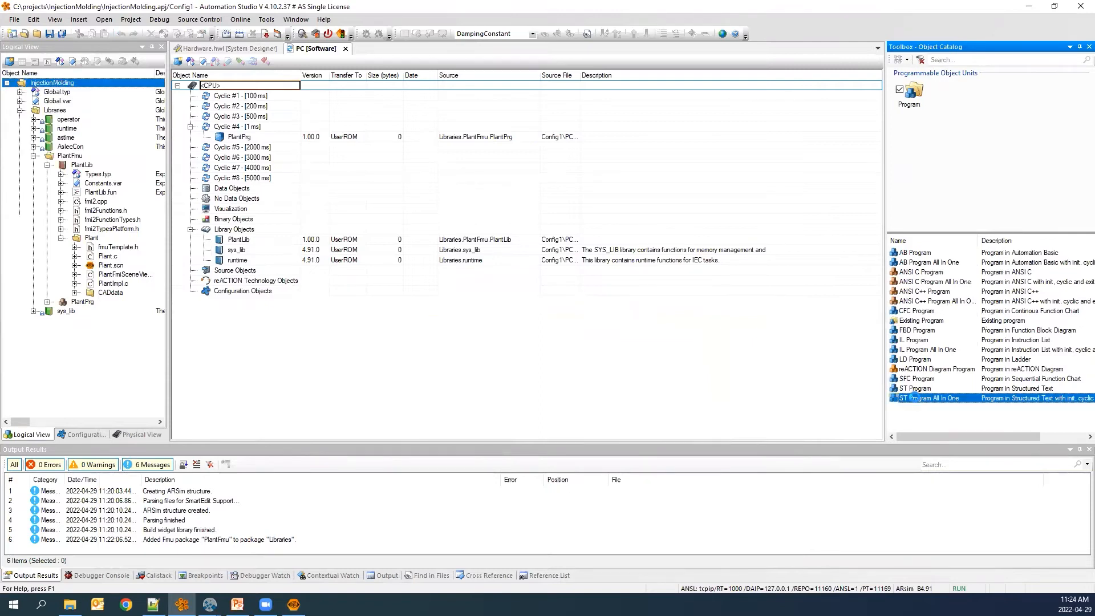
Disable the PlantPrg program in the Cyclic #4 task class.
{"action": "right_click", "coordinate": [247, 139]}
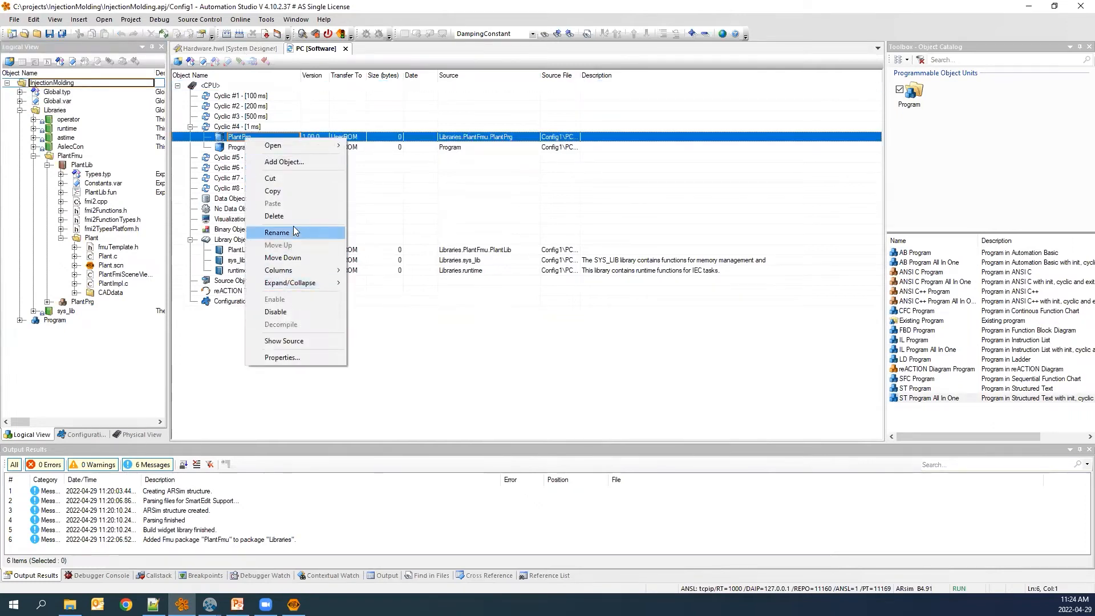
{"action": "left_click", "coordinate": [289, 313]}
{"action": "left_click", "coordinate": [290, 149]}
Rename the Program object in the project tree as InjMol.
{"action": "right_click", "coordinate": [61, 321]}
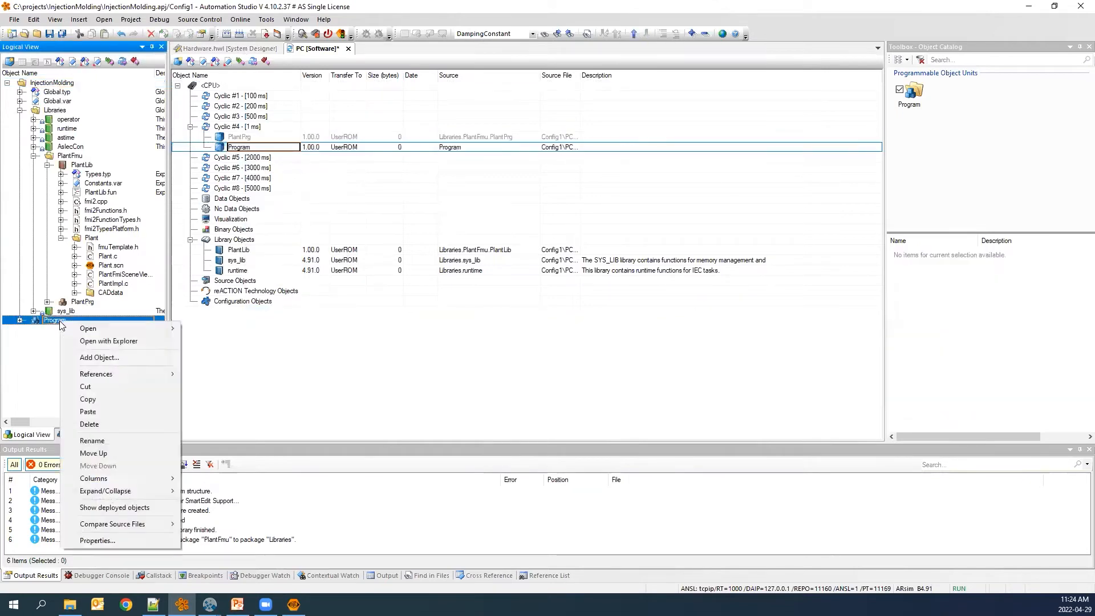
{"action": "left_click", "coordinate": [114, 445]}
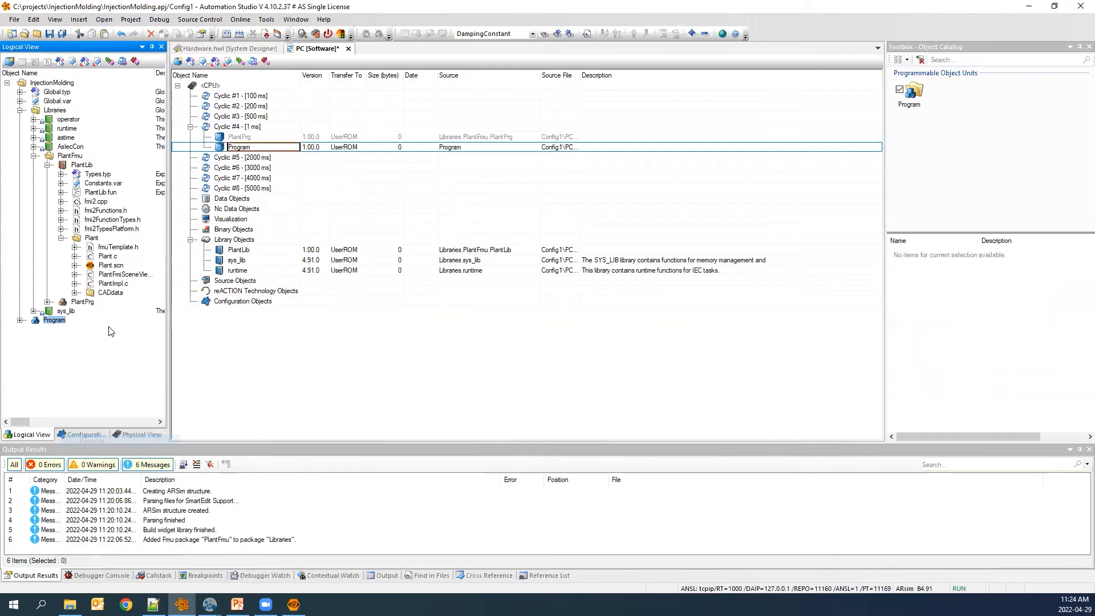
{"action": "type", "text": "InjMoldin"}
{"action": "key", "text": "Return"}
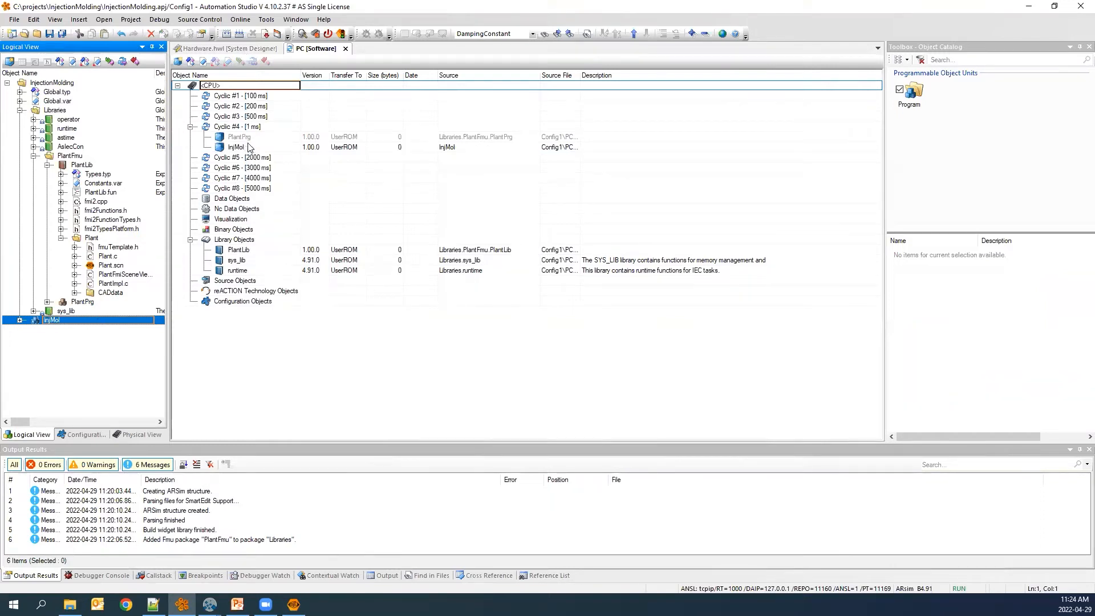
Open the InjMol program's Variables.var and declare a variable InjMol of function block type Plant.
{"action": "left_click", "coordinate": [19, 320]}
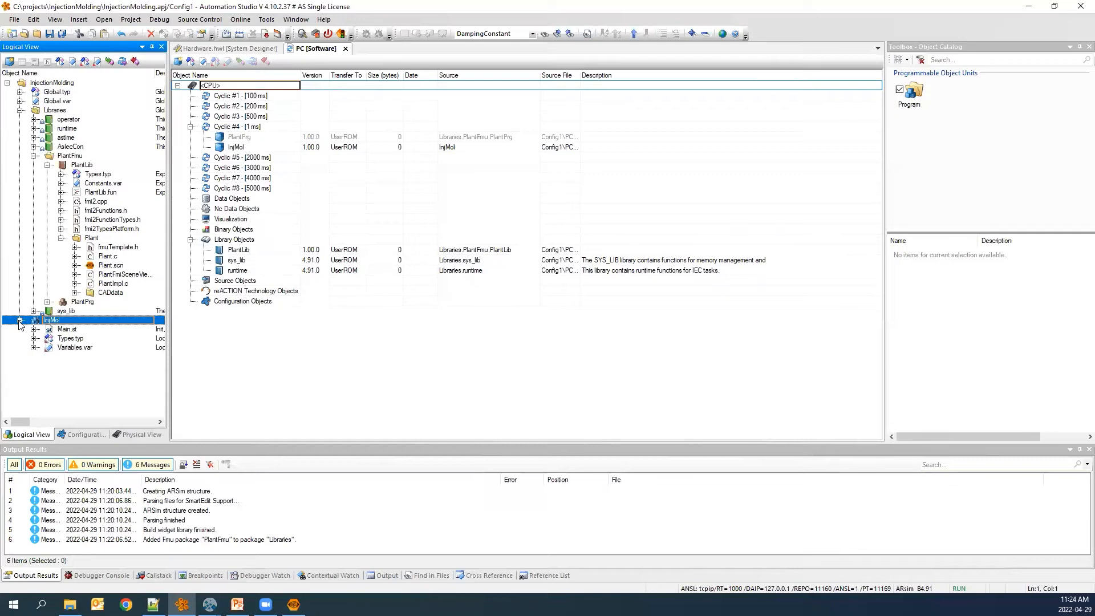
{"action": "double_click", "coordinate": [71, 349]}
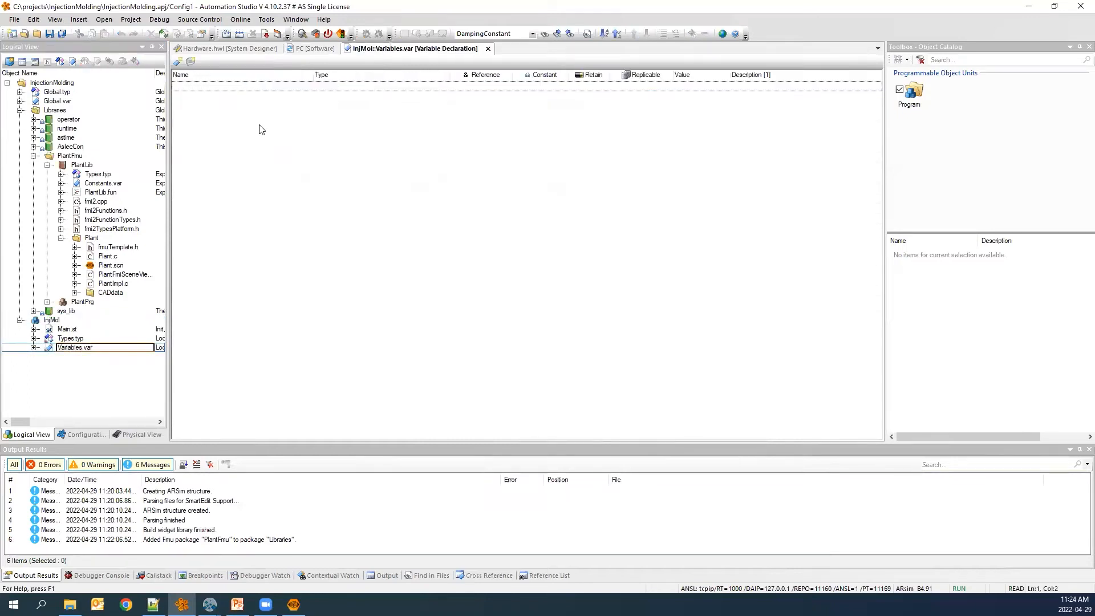
{"action": "left_click", "coordinate": [178, 62]}
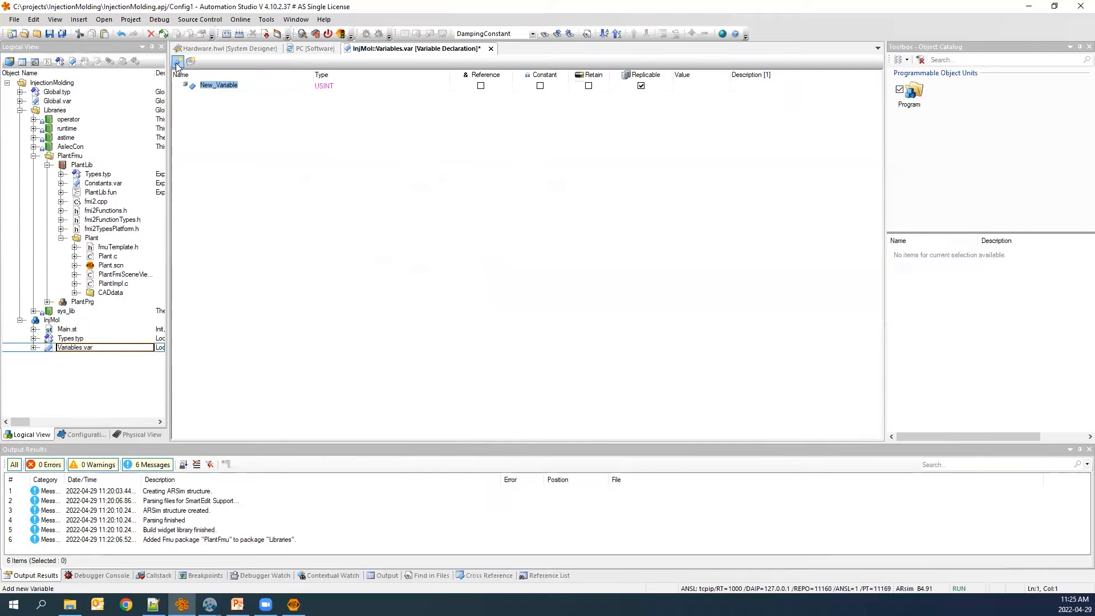
{"action": "type", "text": "InjMol"}
{"action": "key", "text": "Tab"}
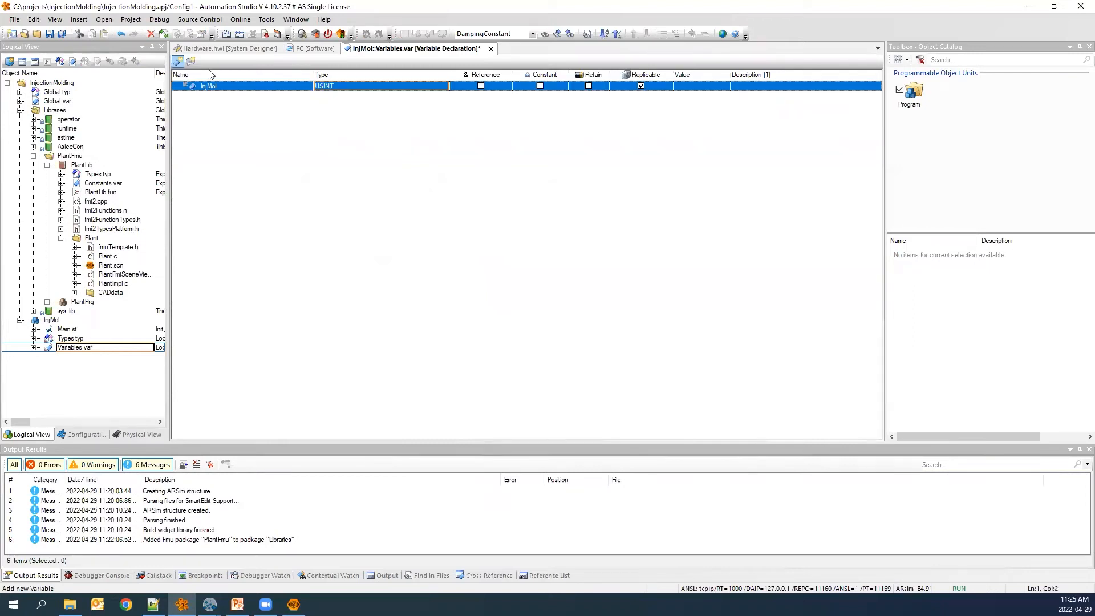
{"action": "left_click", "coordinate": [379, 88]}
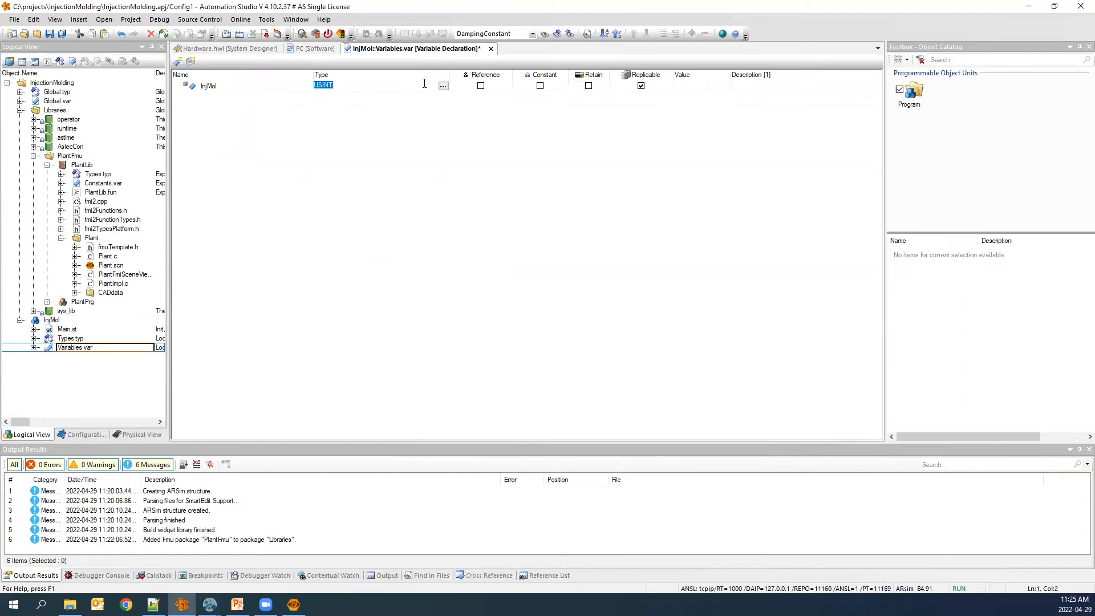
{"action": "left_click", "coordinate": [443, 86]}
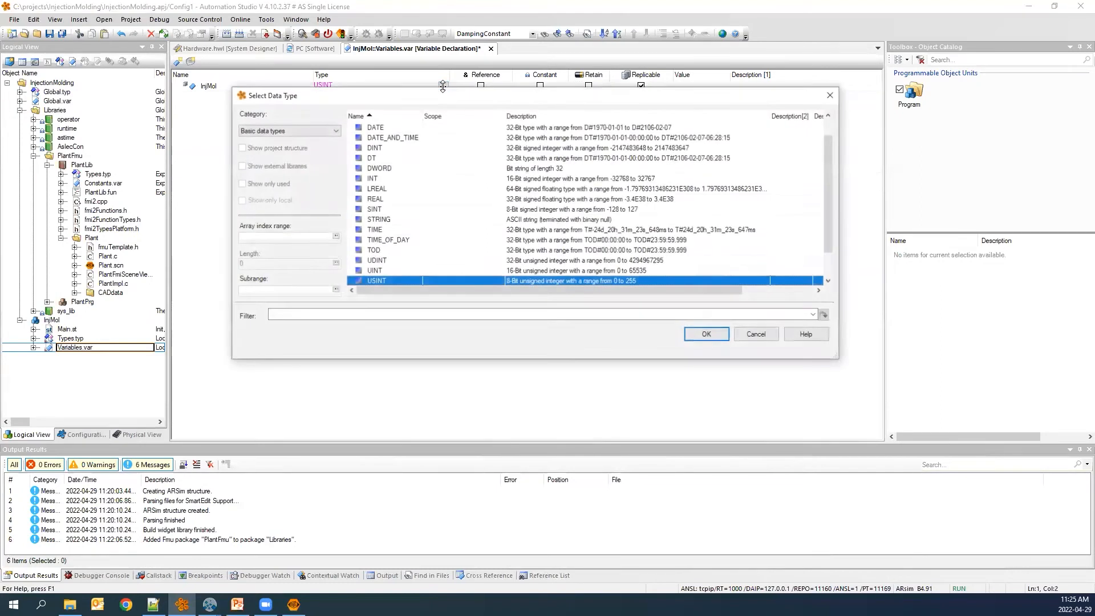
{"action": "left_click", "coordinate": [328, 133]}
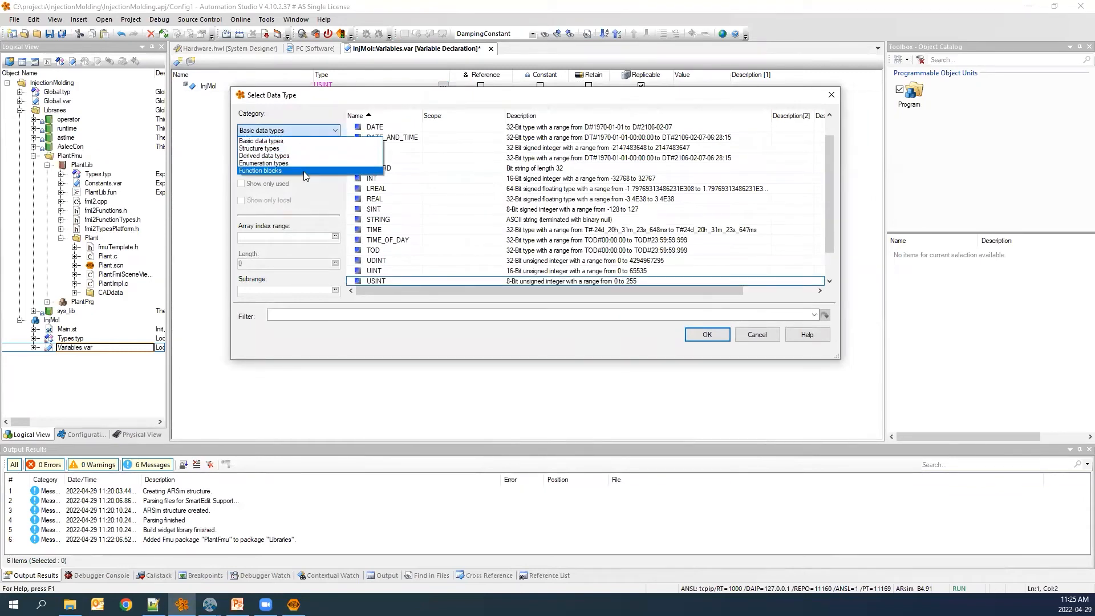
{"action": "left_click", "coordinate": [304, 171]}
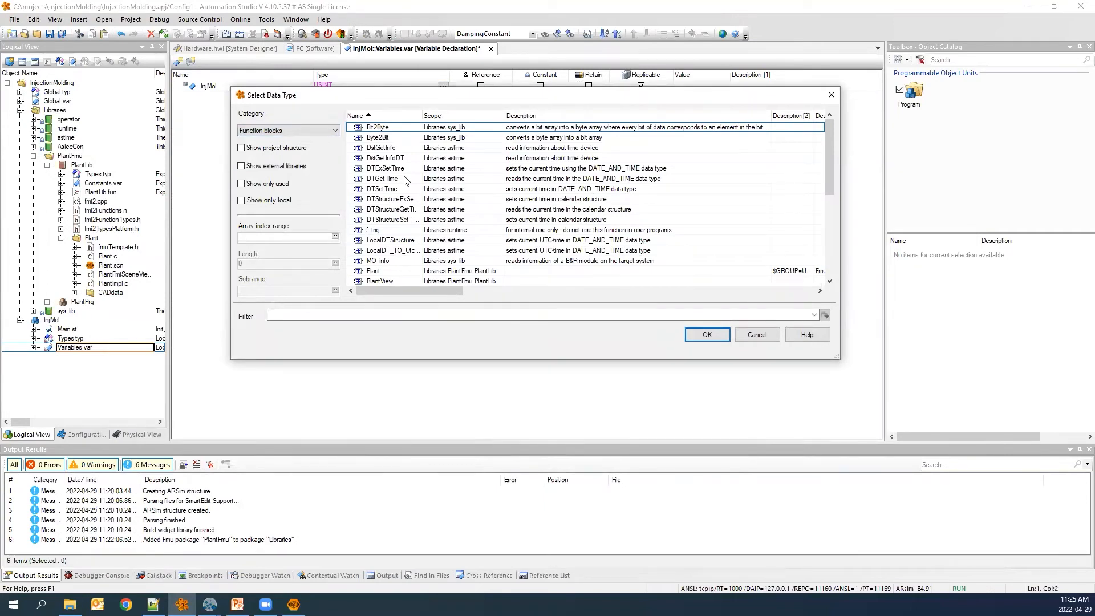
{"action": "scroll", "coordinate": [406, 180], "scroll_direction": "down", "scroll_amount": 1}
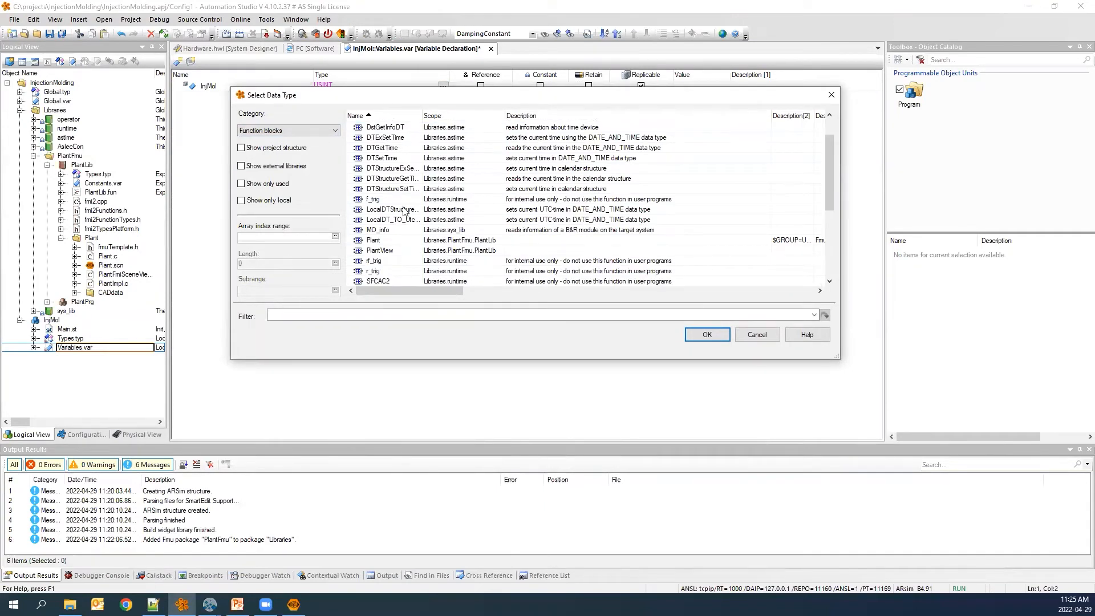
{"action": "left_click", "coordinate": [457, 240]}
{"action": "left_click", "coordinate": [456, 251]}
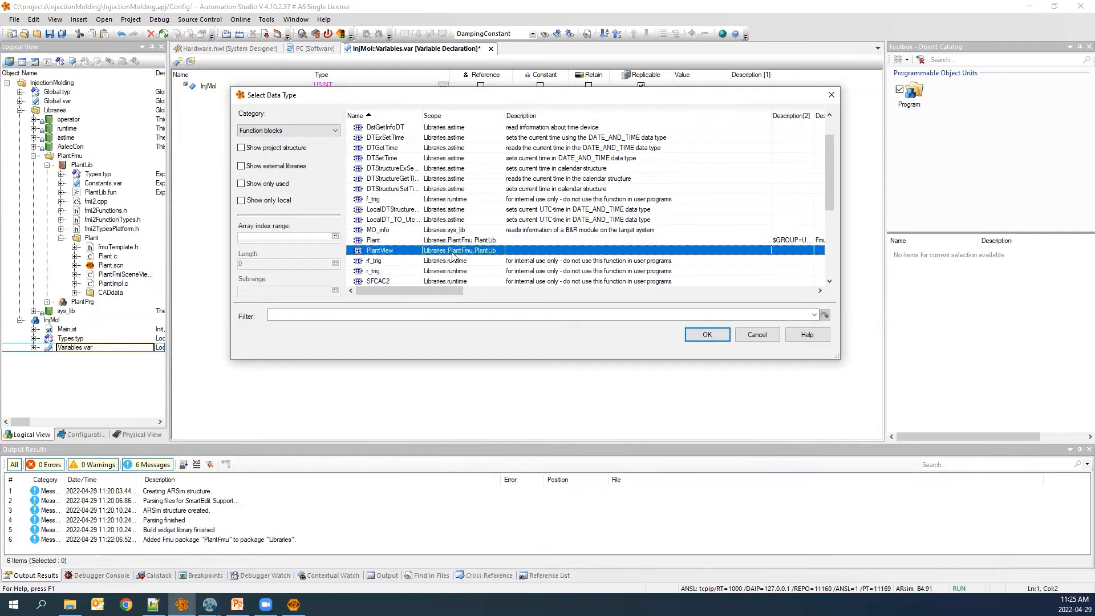
{"action": "left_click", "coordinate": [385, 241]}
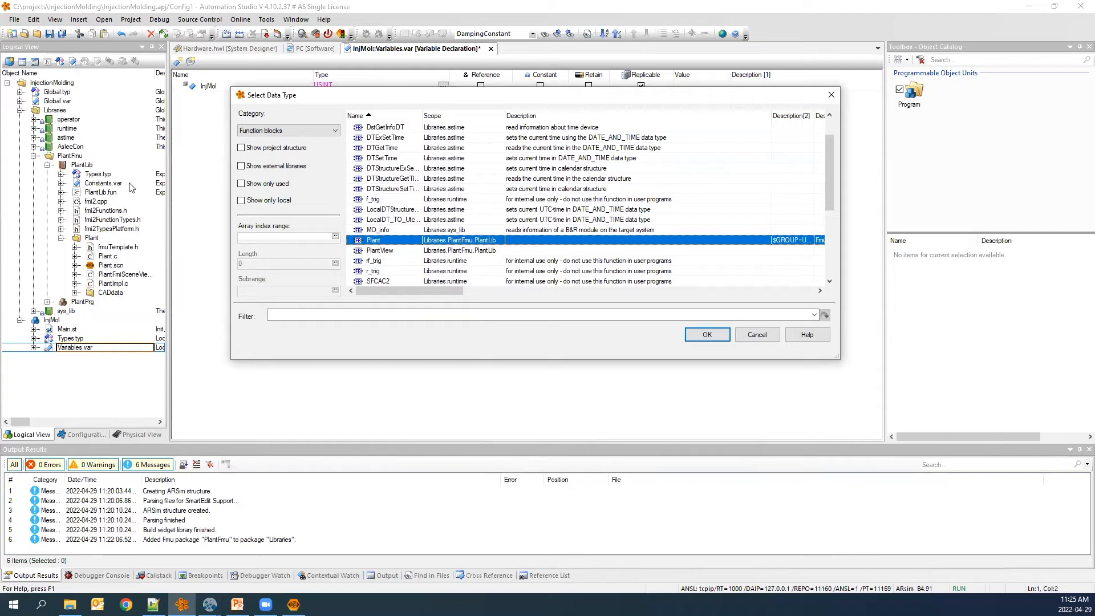
{"action": "left_click", "coordinate": [707, 335]}
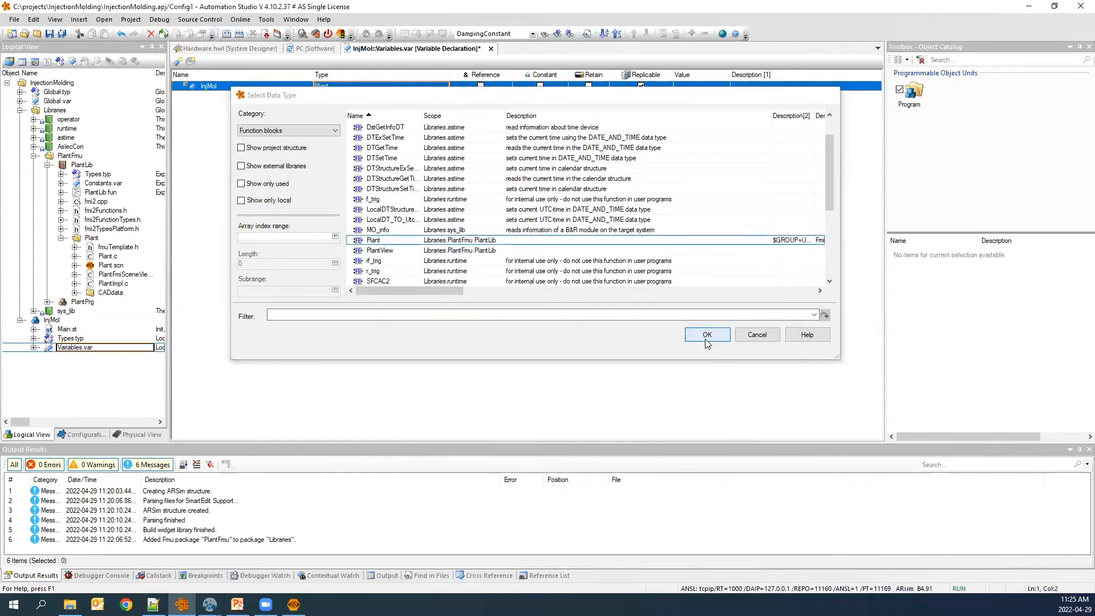
Add a second variable InjMolView of type PlantView.
{"action": "left_click", "coordinate": [177, 61]}
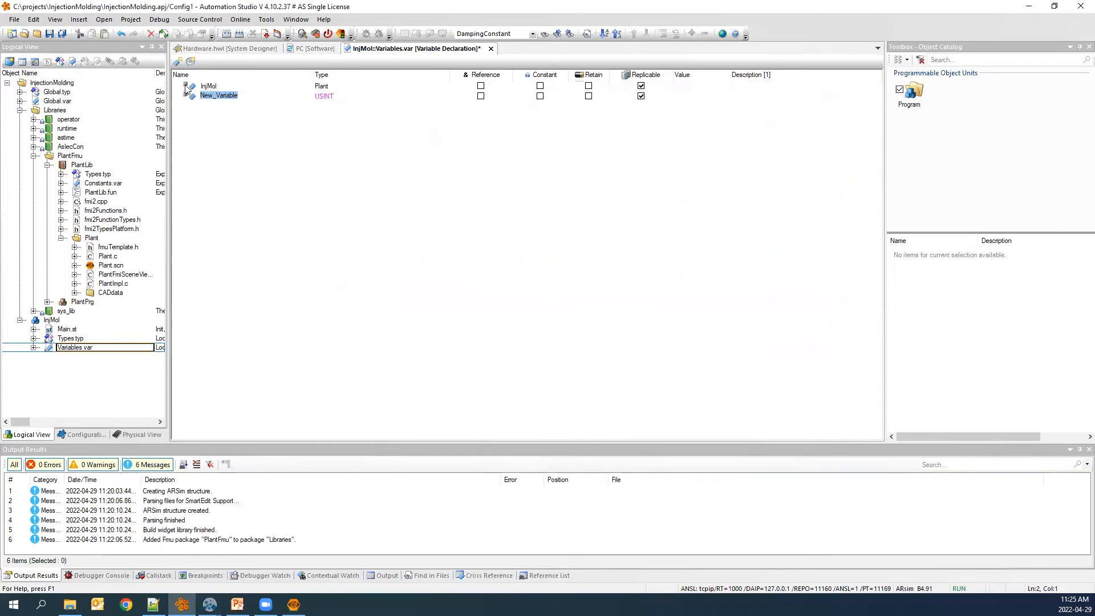
{"action": "type", "text": "I"}
{"action": "key", "text": "BackSpace"}
{"action": "key", "text": "BackSpace"}
{"action": "key", "text": "BackSpace"}
{"action": "key", "text": "BackSpace"}
{"action": "type", "text": "jMolView"}
{"action": "key", "text": "Tab"}
{"action": "type", "text": "PlantView"}
{"action": "key", "text": "Return"}
{"action": "left_click", "coordinate": [226, 113]}
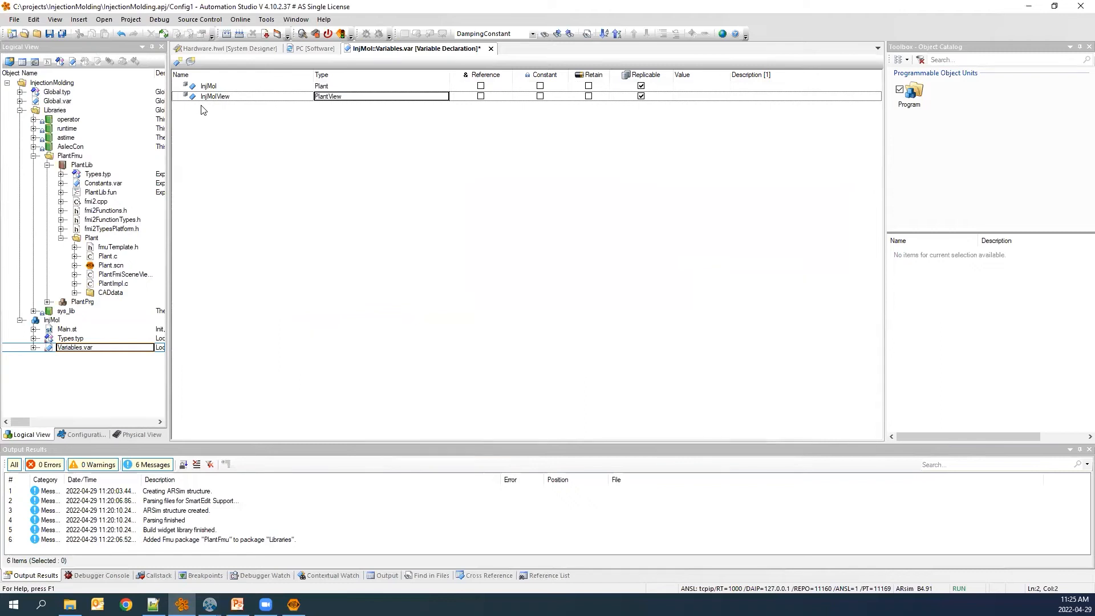
Add a variable cmd of type LREAL and save the variable declarations.
{"action": "left_click", "coordinate": [177, 65]}
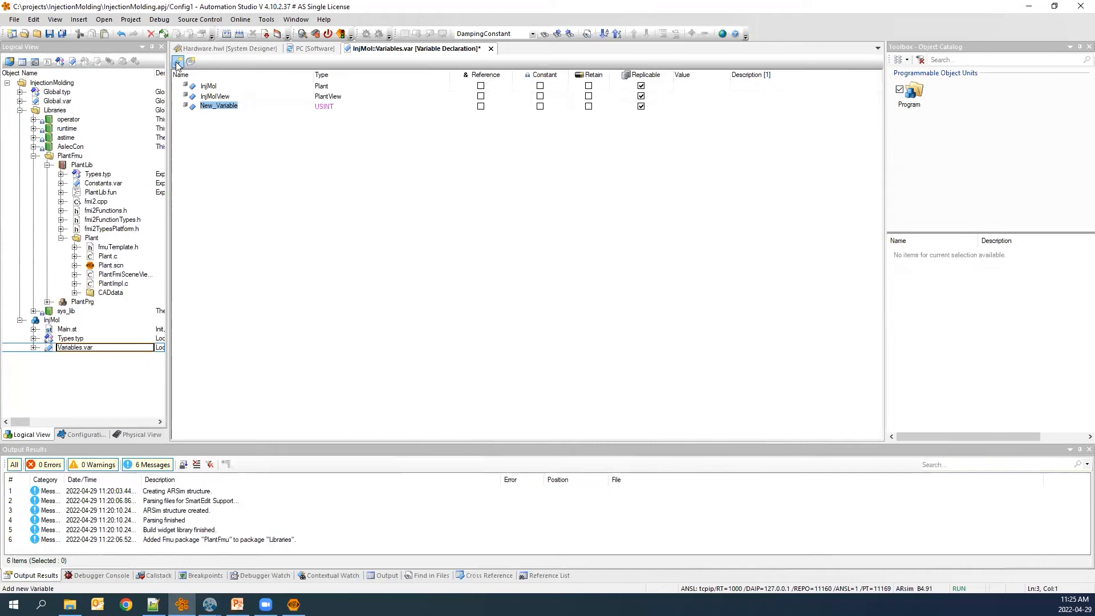
{"action": "type", "text": "cmd"}
{"action": "key", "text": "Tab"}
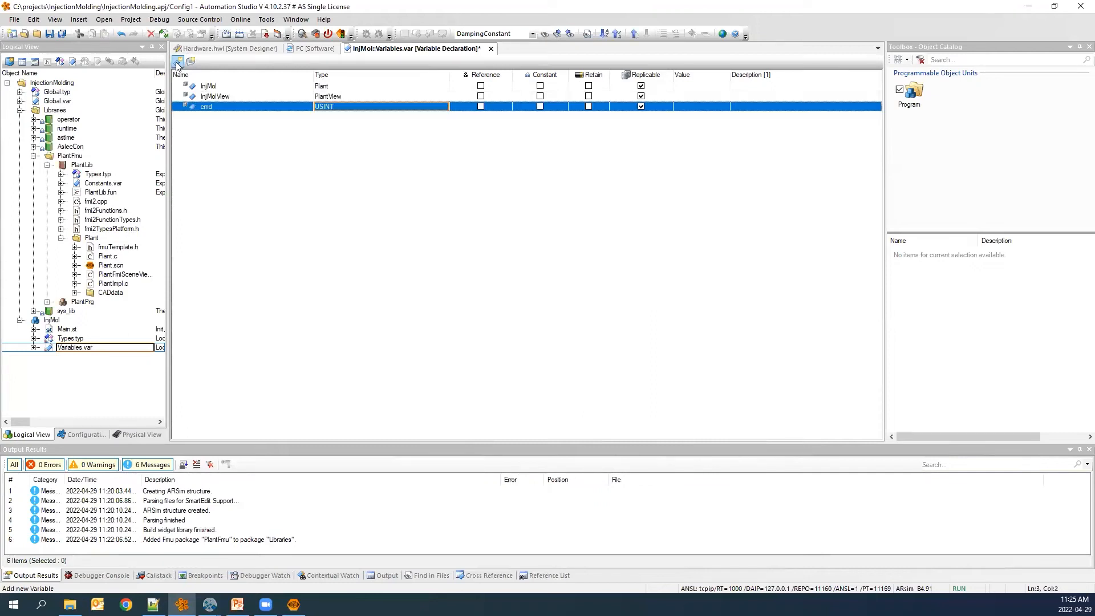
{"action": "type", "text": "LREAL"}
{"action": "key", "text": "Return"}
{"action": "left_click", "coordinate": [260, 141]}
{"action": "key", "text": "ctrl+s"}
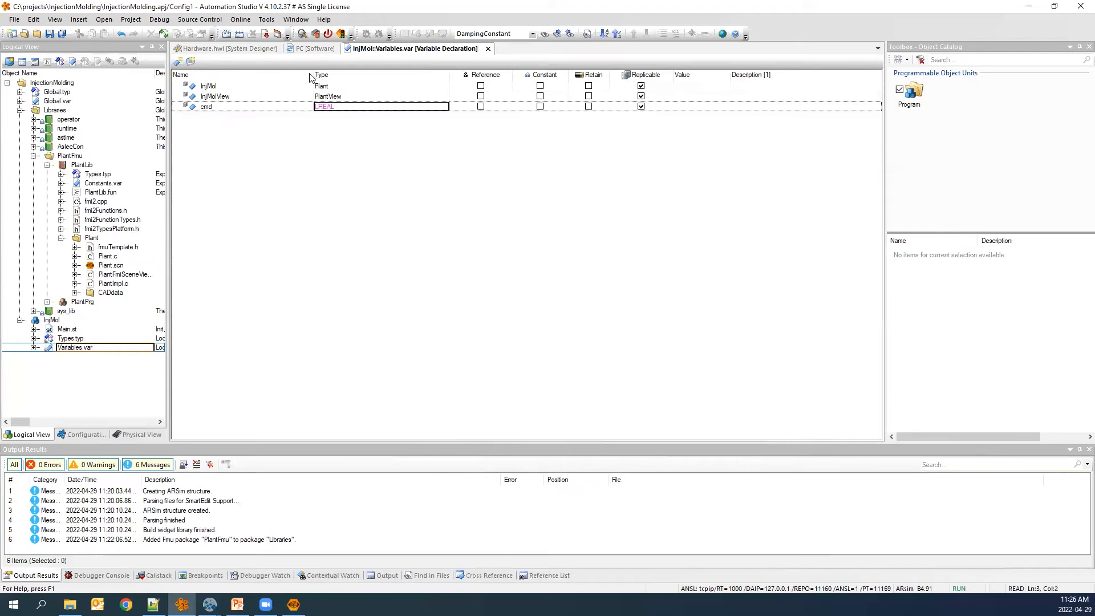
Open Main.st and in the INIT program replace the placeholder with InjMol.addM := 0;.
{"action": "double_click", "coordinate": [66, 329]}
{"action": "left_click_drag", "start_coordinate": [295, 107], "coordinate": [209, 112]}
{"action": "key", "text": "Return"}
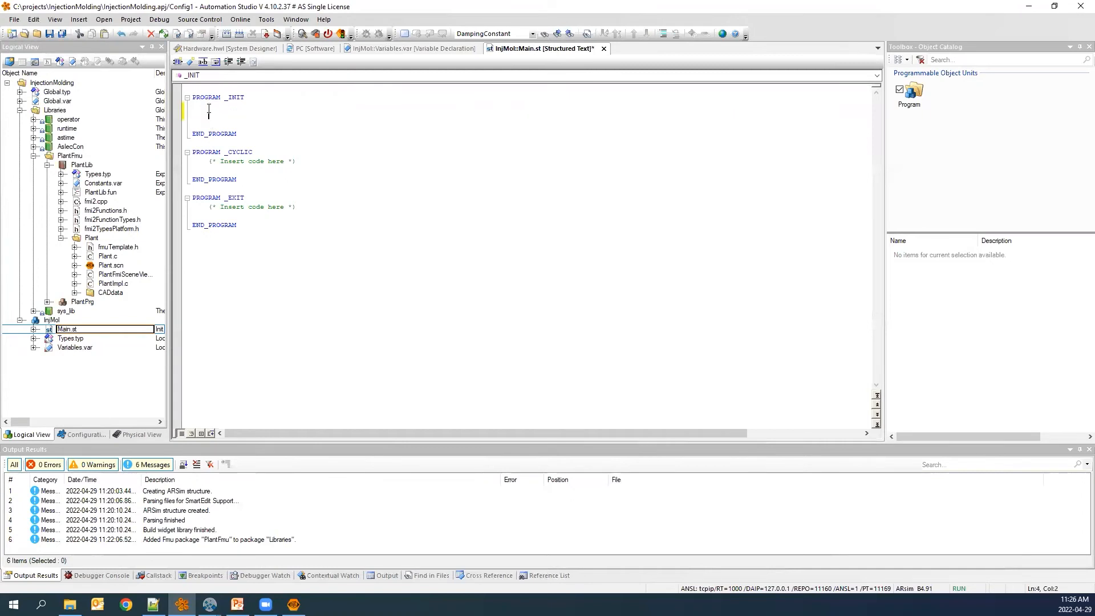
{"action": "type", "text": "InjMol."}
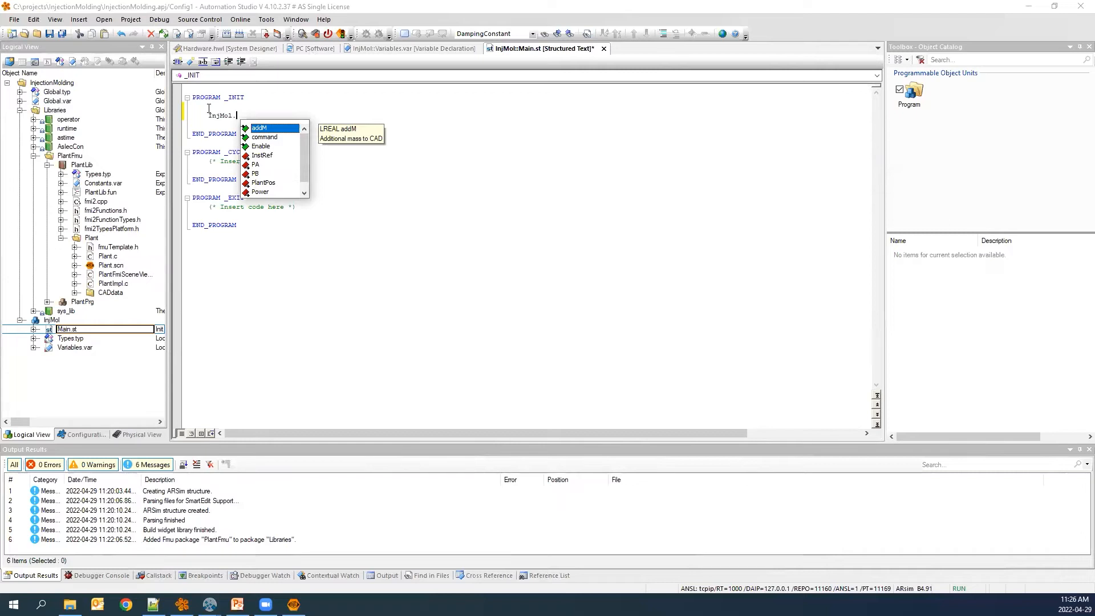
{"action": "key", "text": "Return"}
{"action": "type", "text": ":= 0;"}
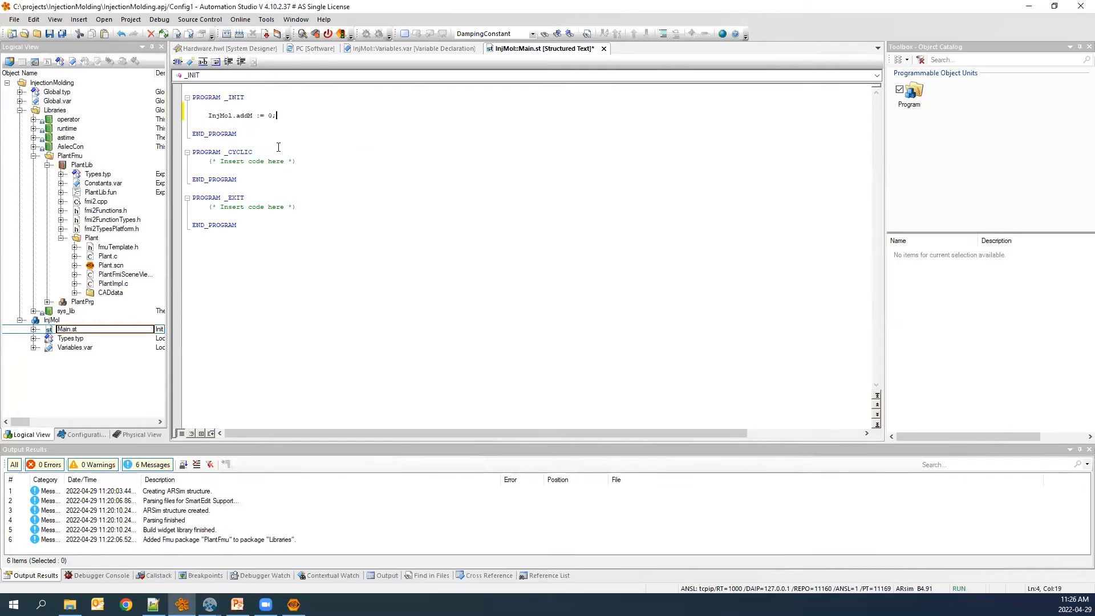
{"action": "scroll", "coordinate": [278, 147], "scroll_direction": "up", "scroll_amount": 3}
{"action": "type", "text": ";"}
{"action": "key", "text": "Return"}
Add InjMol.command := 0; and InjMol.Enable := 1; to the INIT program.
{"action": "type", "text": "InjMol"}
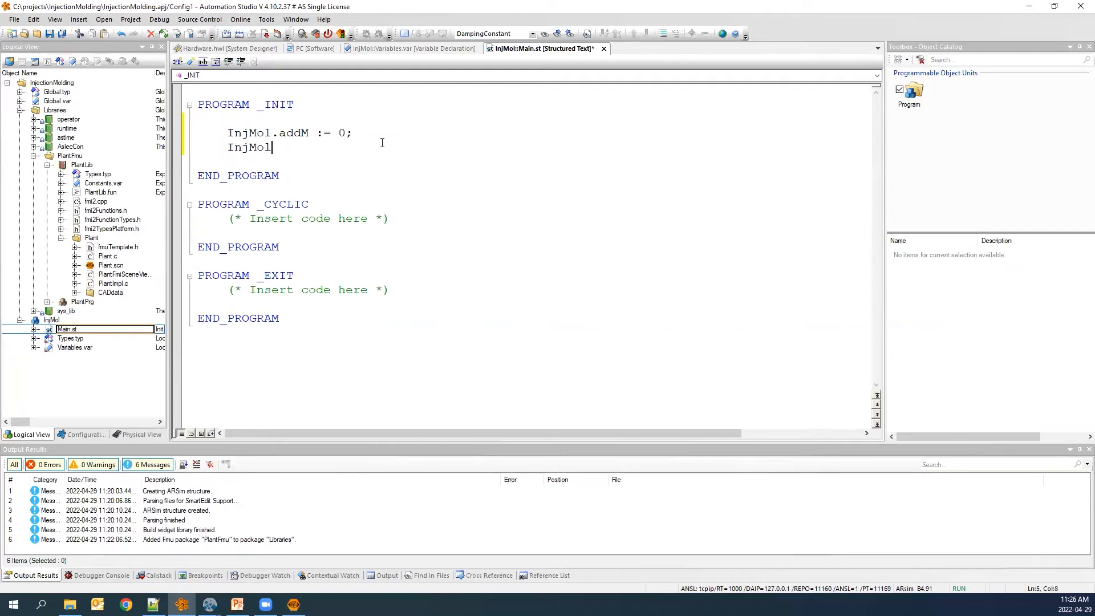
{"action": "type", "text": ".c"}
{"action": "key", "text": "Return"}
{"action": "type", "text": ":= 0;"}
{"action": "key", "text": "Return"}
{"action": "type", "text": "Inj"}
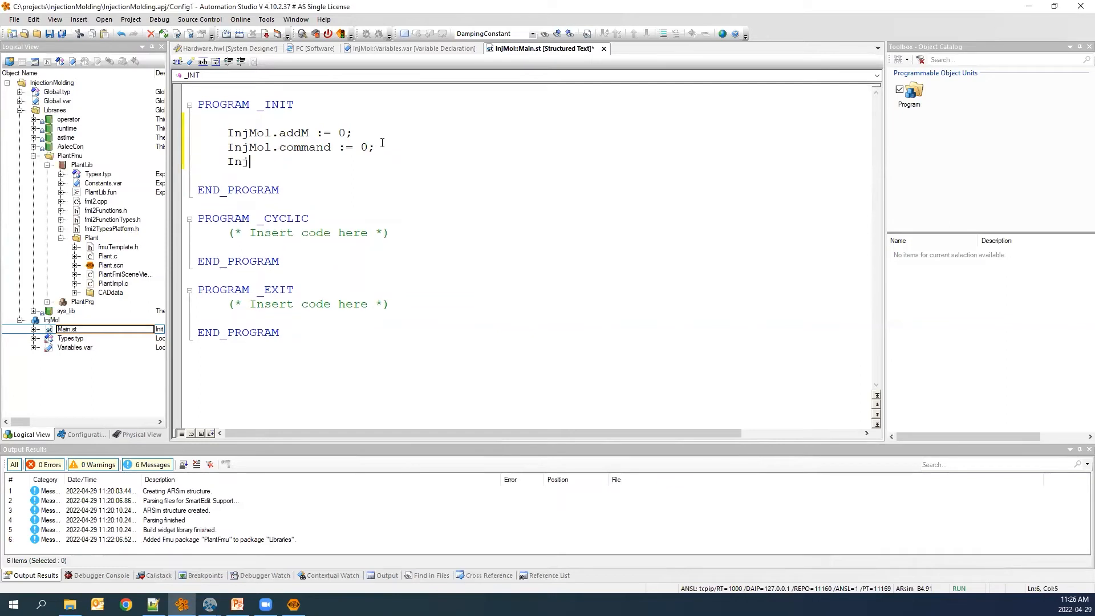
{"action": "type", "text": "Mol.E"}
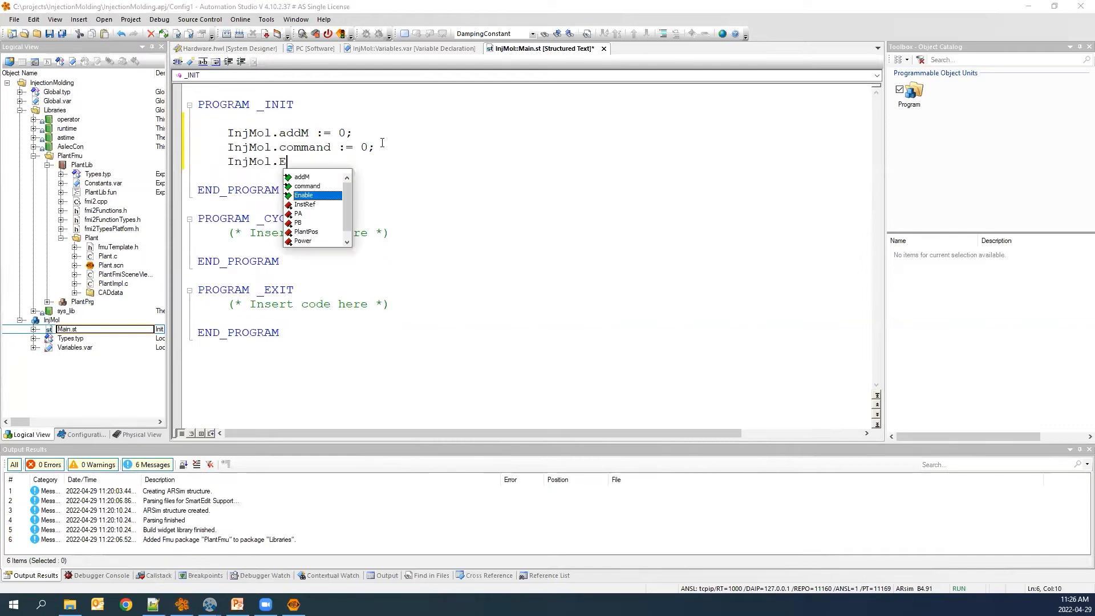
{"action": "type", "text": "nable := "}
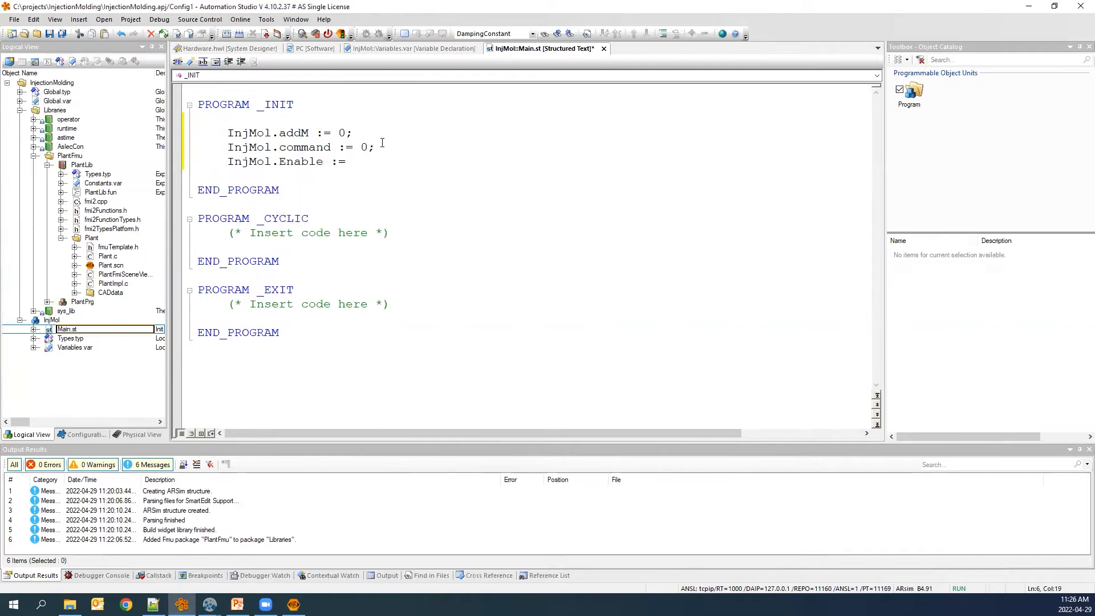
{"action": "type", "text": "1;"}
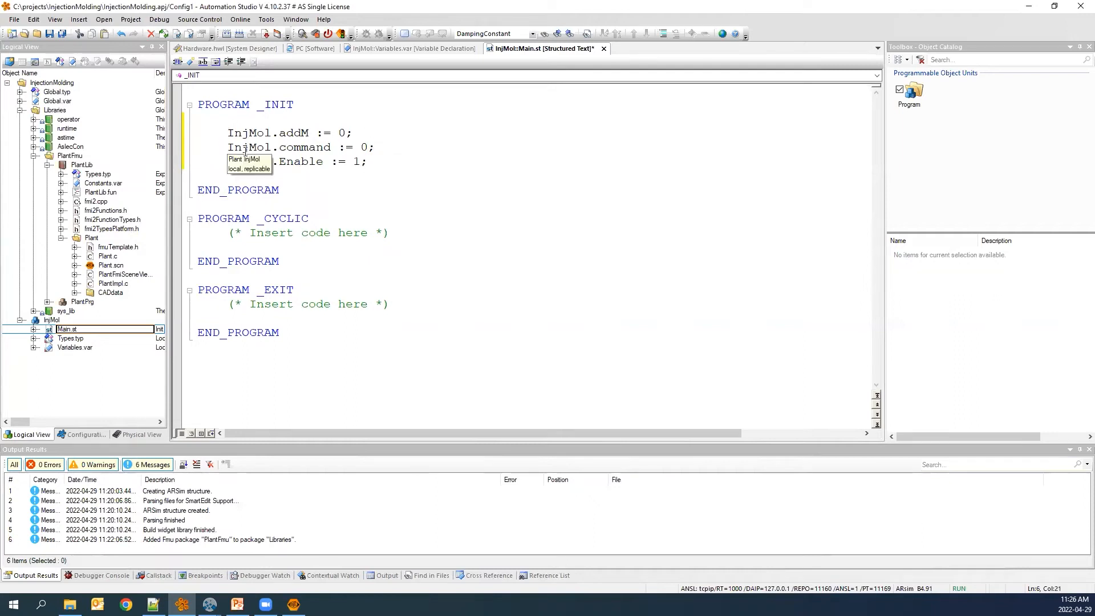
Add InjMolView.Enable := 1; as the last INIT statement.
{"action": "key", "text": "Return"}
{"action": "type", "text": "InjMolVie"}
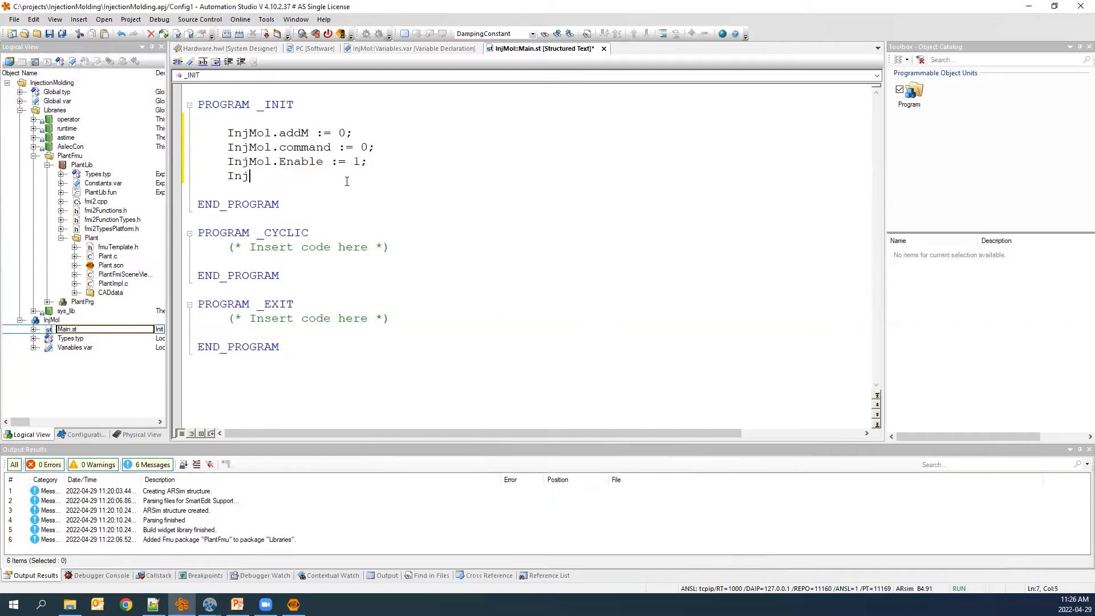
{"action": "type", "text": "w."}
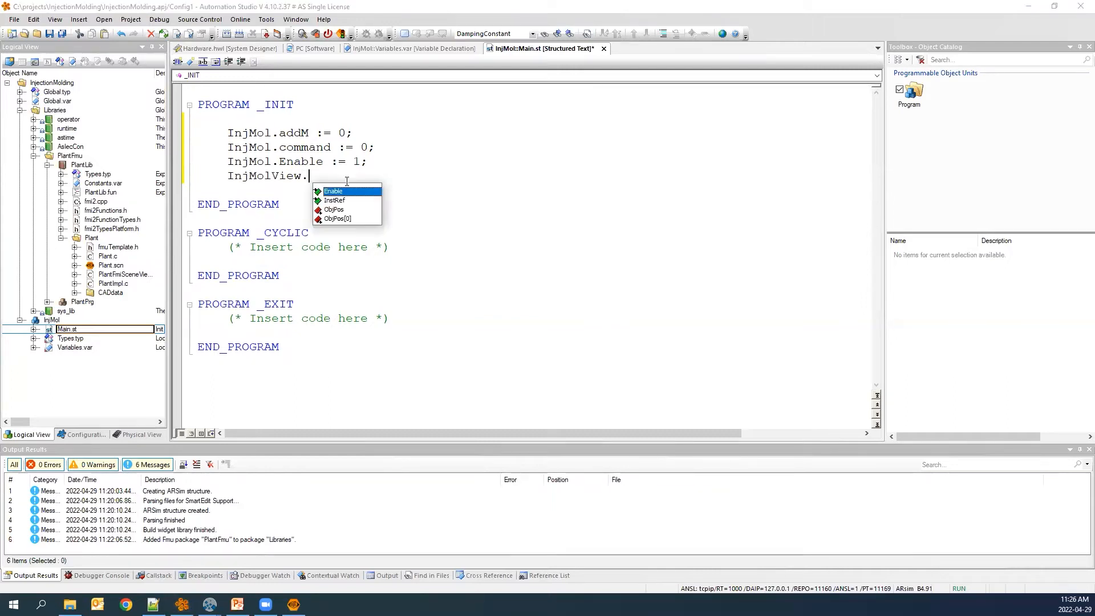
{"action": "key", "text": "Return"}
{"action": "type", "text": ":= 1;"}
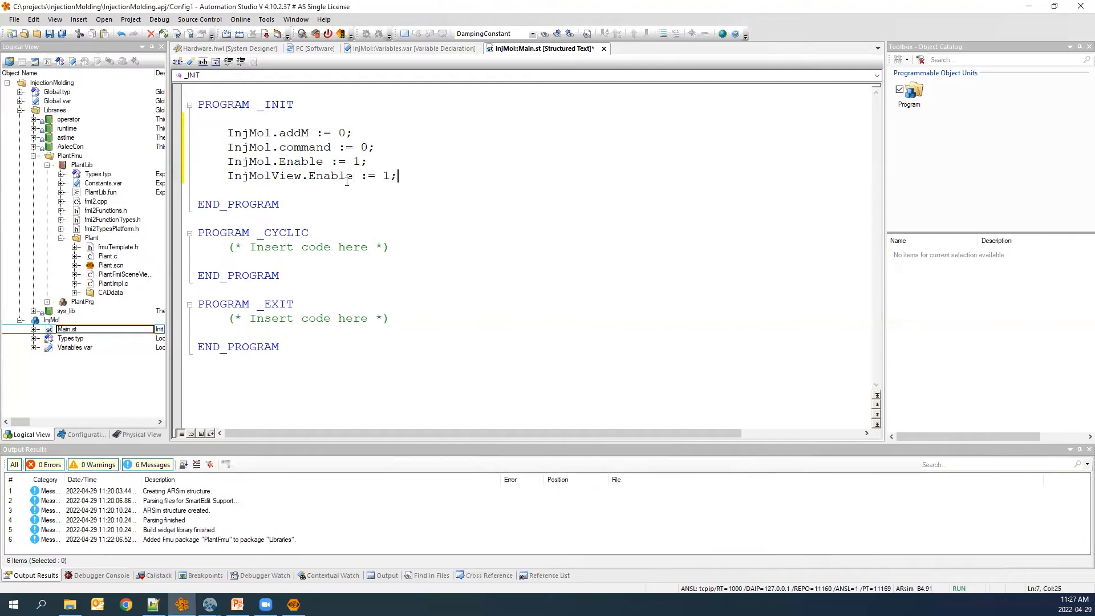
Replace the CYCLIC placeholder with cmd := 0.1 * (InjMol.SetPoint - InjMol.PlantPos);.
{"action": "left_click_drag", "start_coordinate": [393, 247], "coordinate": [230, 249]}
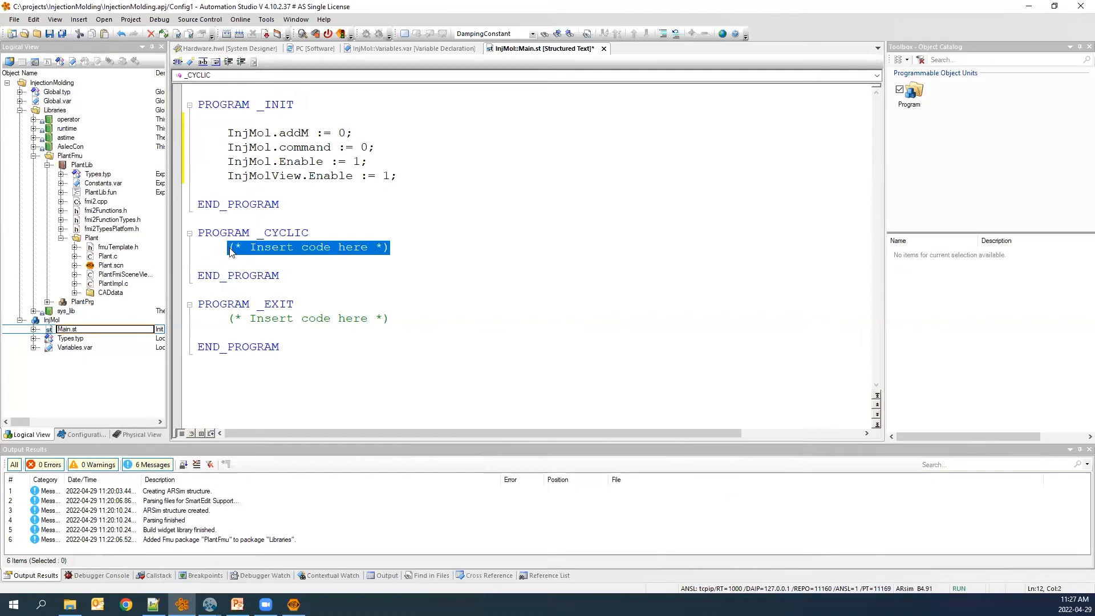
{"action": "key", "text": "Return"}
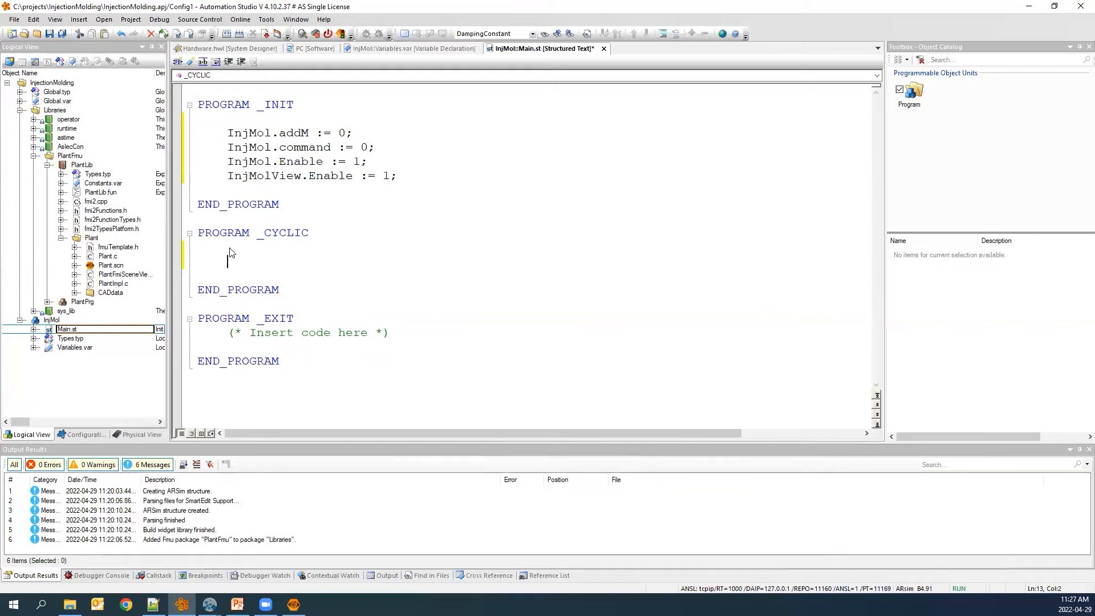
{"action": "type", "text": "cmd := 0.1 *"}
{"action": "type", "text": "(InjMol.S"}
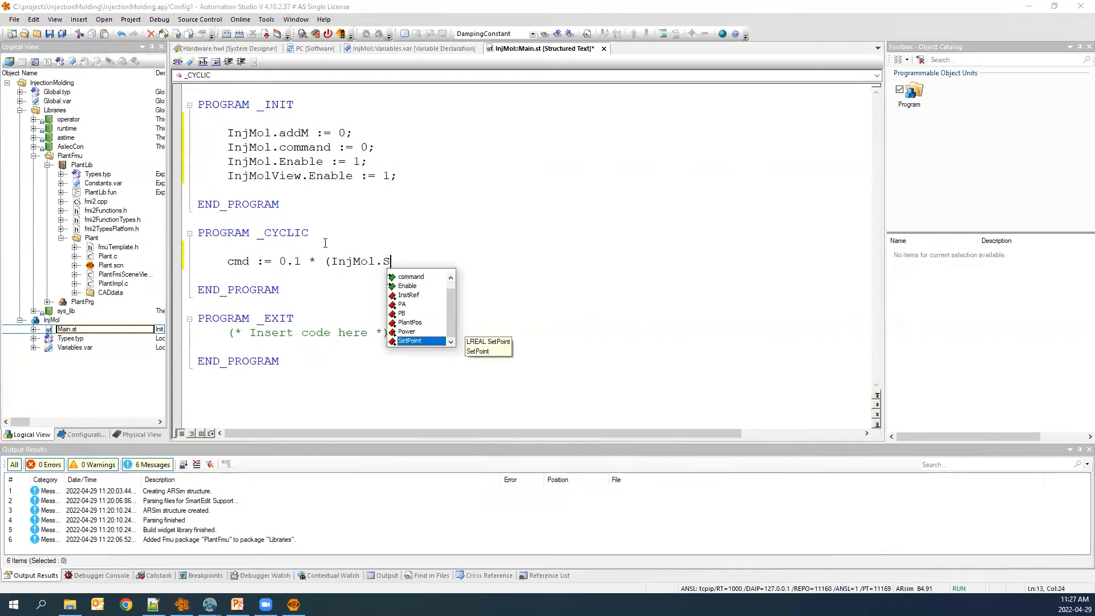
{"action": "key", "text": "Return"}
{"action": "type", "text": "- "}
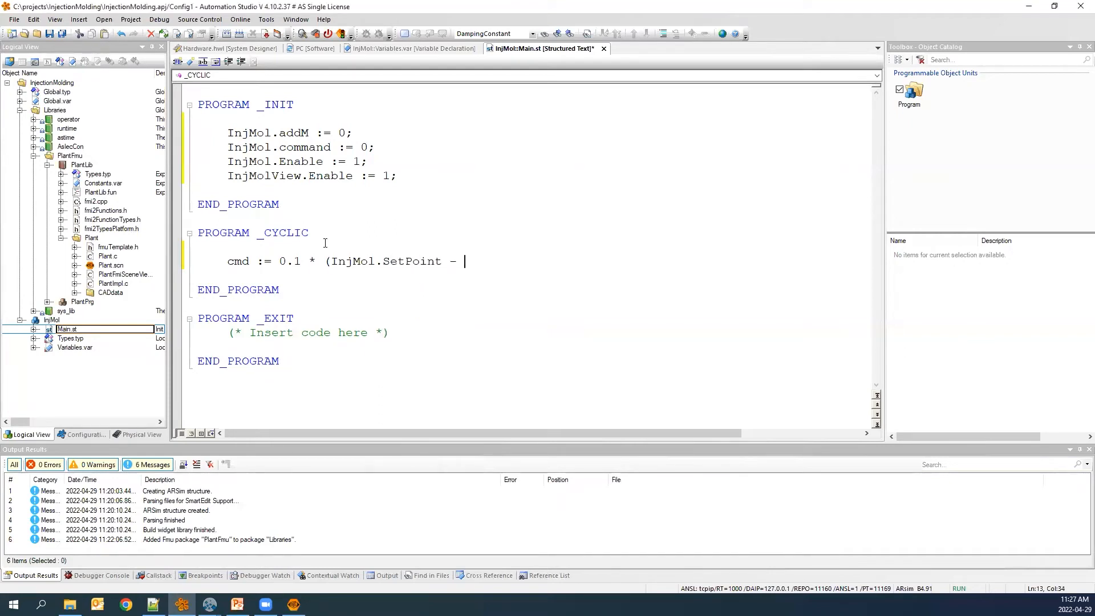
{"action": "type", "text": "InjMol.."}
{"action": "key", "text": "BackSpace"}
{"action": "type", "text": "Plea"}
{"action": "key", "text": "BackSpace"}
{"action": "key", "text": "BackSpace"}
{"action": "key", "text": "BackSpace"}
{"action": "key", "text": "BackSpace"}
{"action": "key", "text": "BackSpace"}
{"action": "key", "text": "BackSpace"}
{"action": "type", "text": "l."}
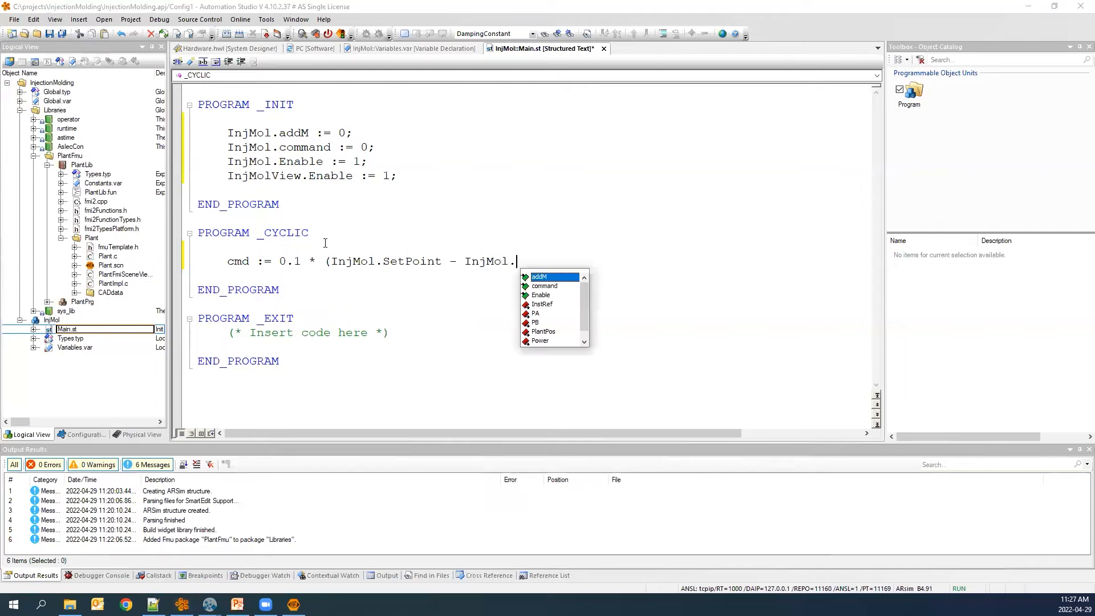
{"action": "key", "text": "Down"}
{"action": "key", "text": "Down"}
{"action": "key", "text": "Down"}
{"action": "key", "text": "Down"}
{"action": "key", "text": "Down"}
{"action": "key", "text": "Down"}
{"action": "key", "text": "Down"}
{"action": "key", "text": "Down"}
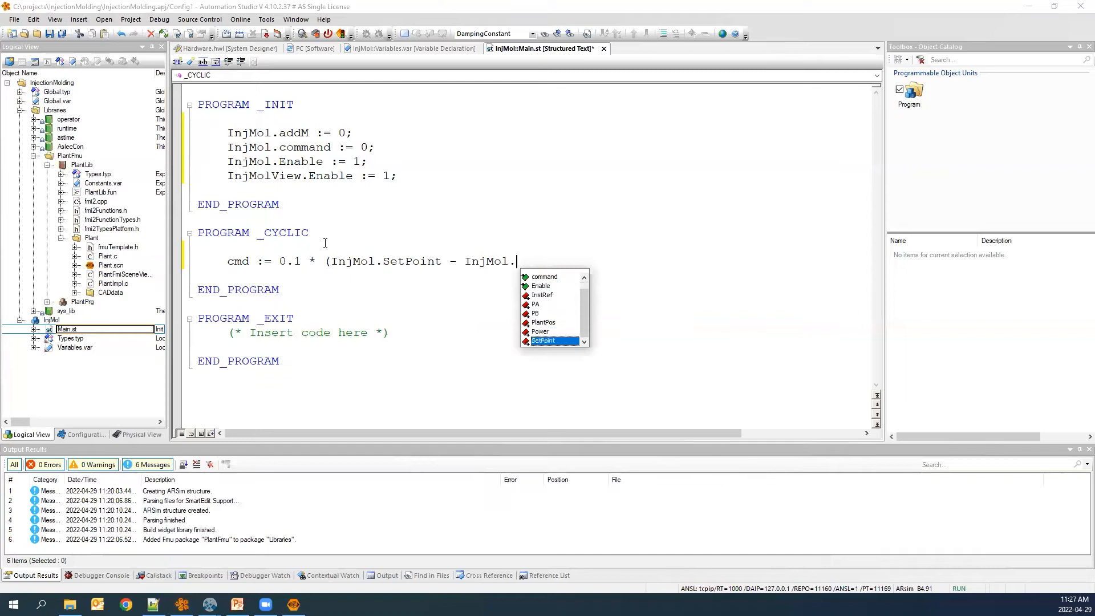
{"action": "key", "text": "Up"}
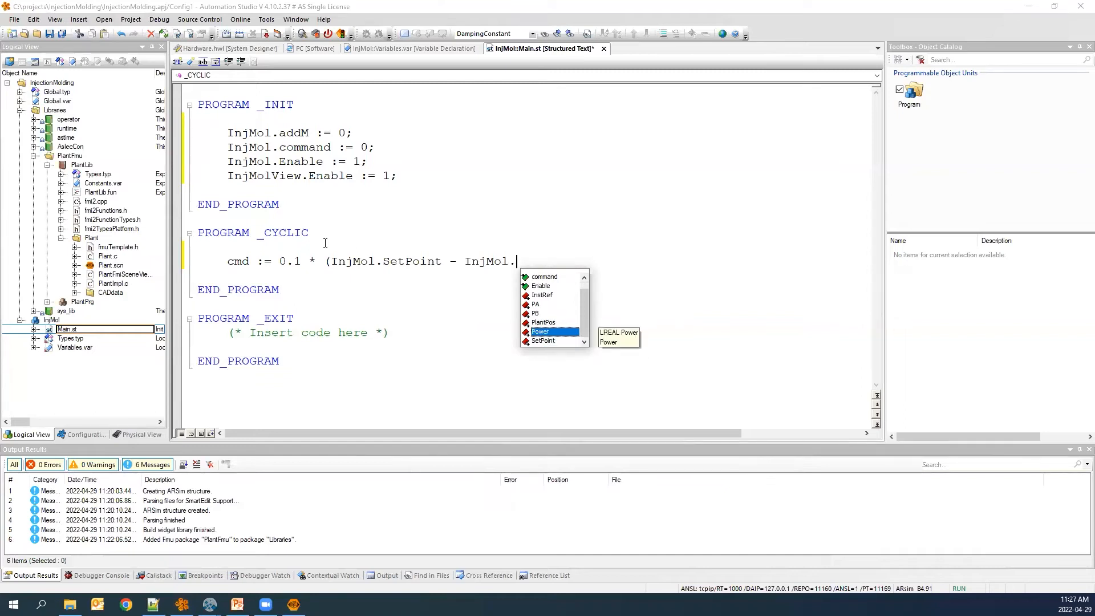
{"action": "key", "text": "Up"}
{"action": "key", "text": "Return"}
{"action": "type", "text": ");"}
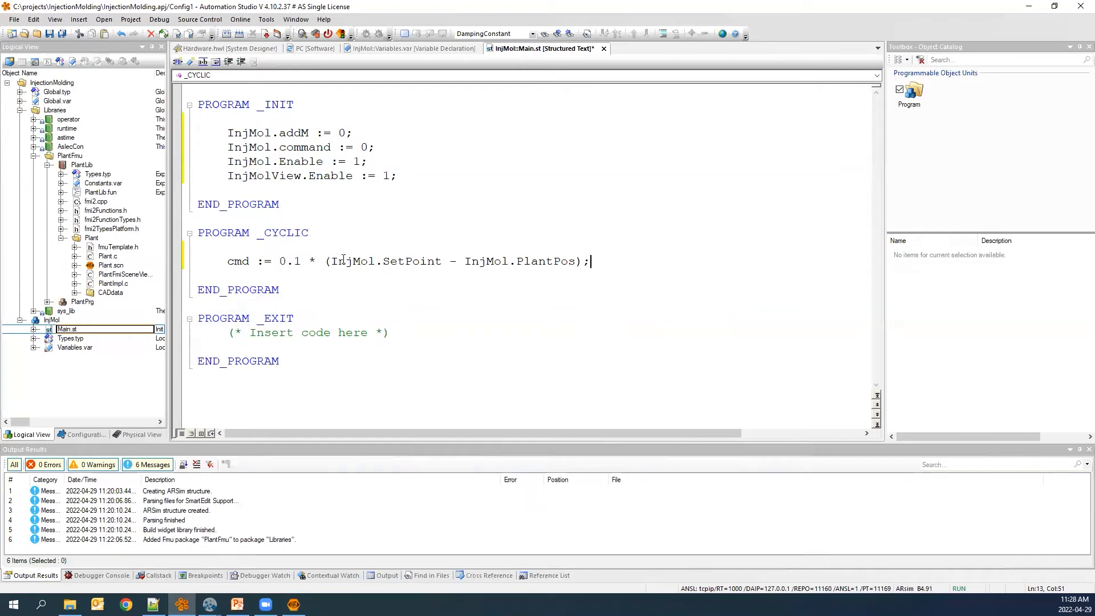
{"action": "left_click_drag", "start_coordinate": [332, 262], "coordinate": [578, 262]}
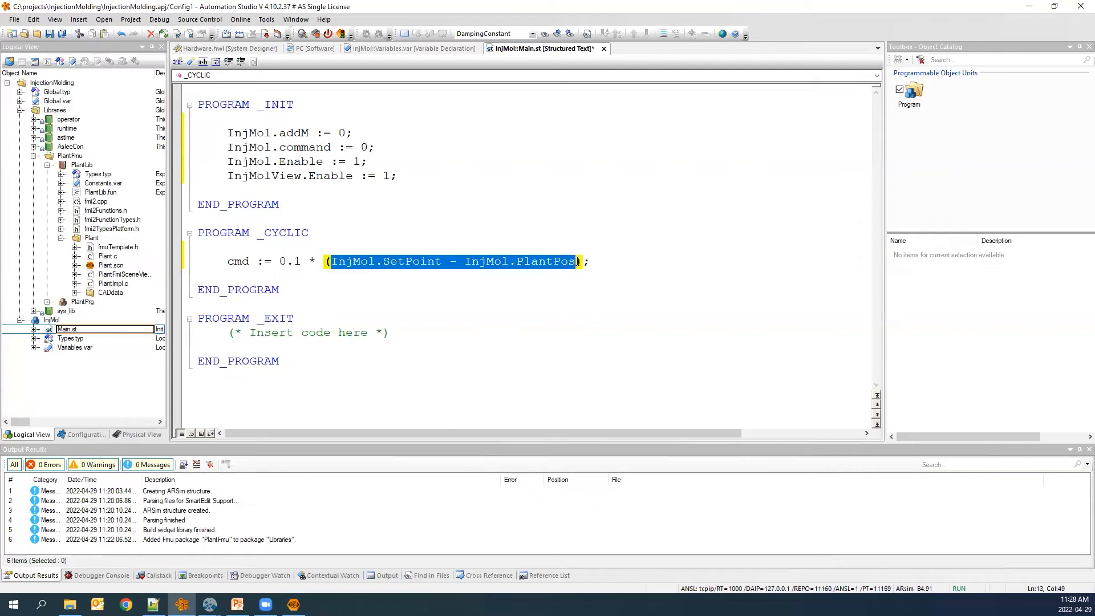
{"action": "left_click", "coordinate": [612, 265]}
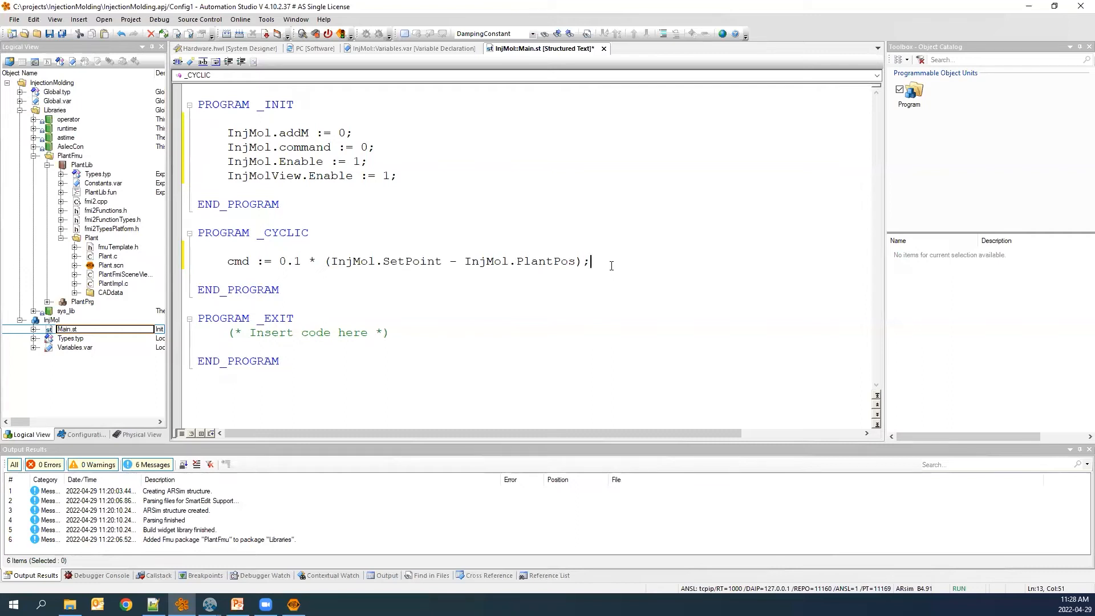
Add cmd := MIN(MAX(cmd, -1), 1); to limit the command in the CYCLIC program.
{"action": "key", "text": "Return"}
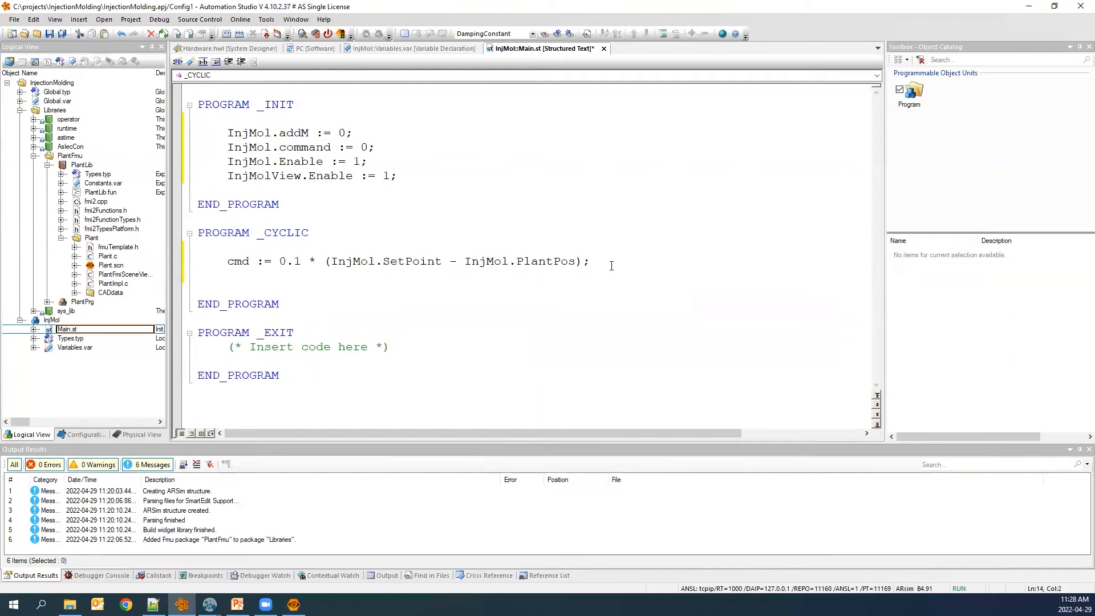
{"action": "type", "text": "cmd :="}
{"action": "mouse_move", "coordinate": [549, 263]}
{"action": "type", "text": "MIN(MAX(c"}
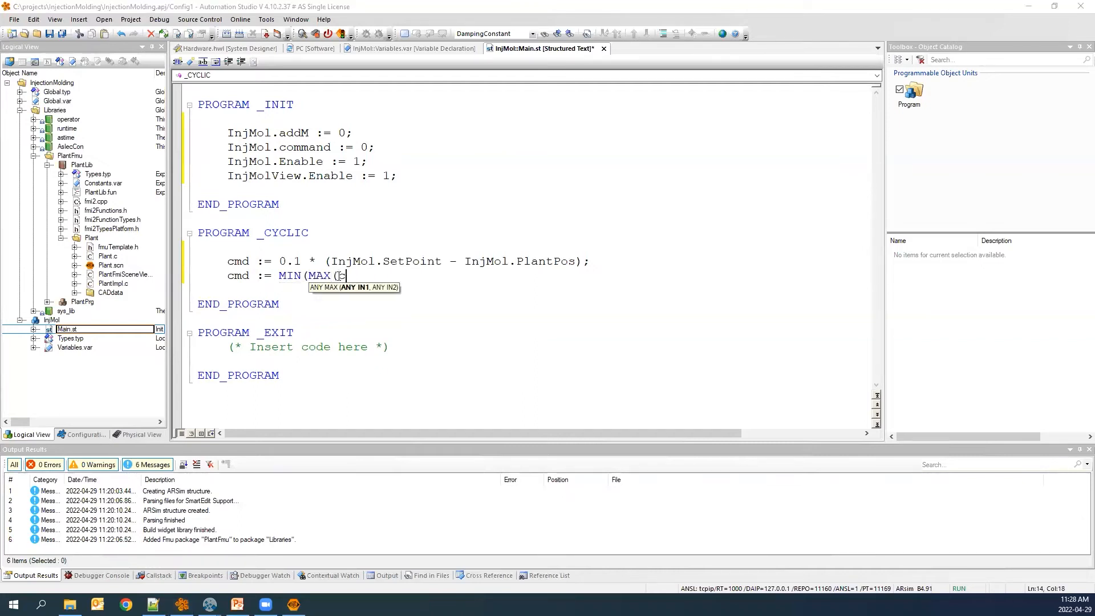
{"action": "type", "text": "md, -1"}
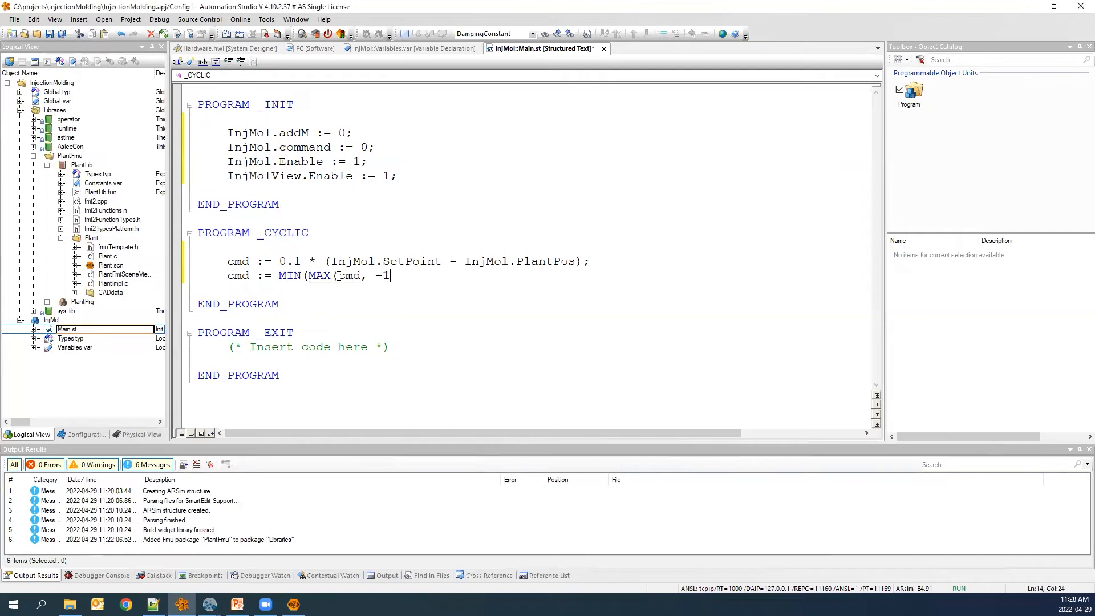
{"action": "type", "text": "), 1);"}
{"action": "key", "text": "Return"}
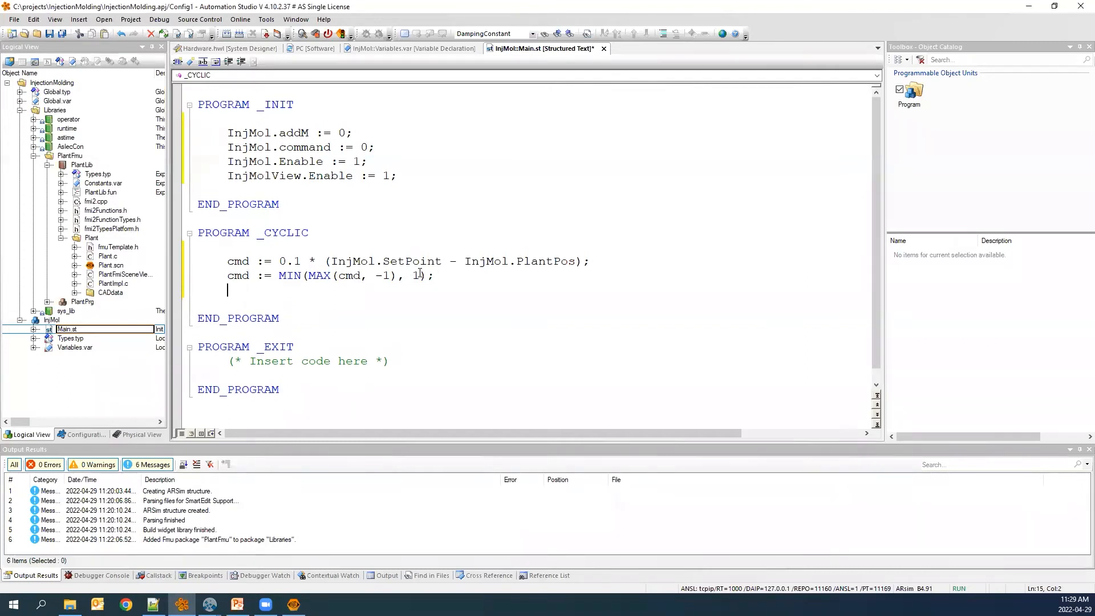
Add InjMol.command := cmd; to the CYCLIC program.
{"action": "type", "text": "InjMol"}
{"action": "type", "text": ".m"}
{"action": "key", "text": "BackSpace"}
{"action": "type", "text": "c"}
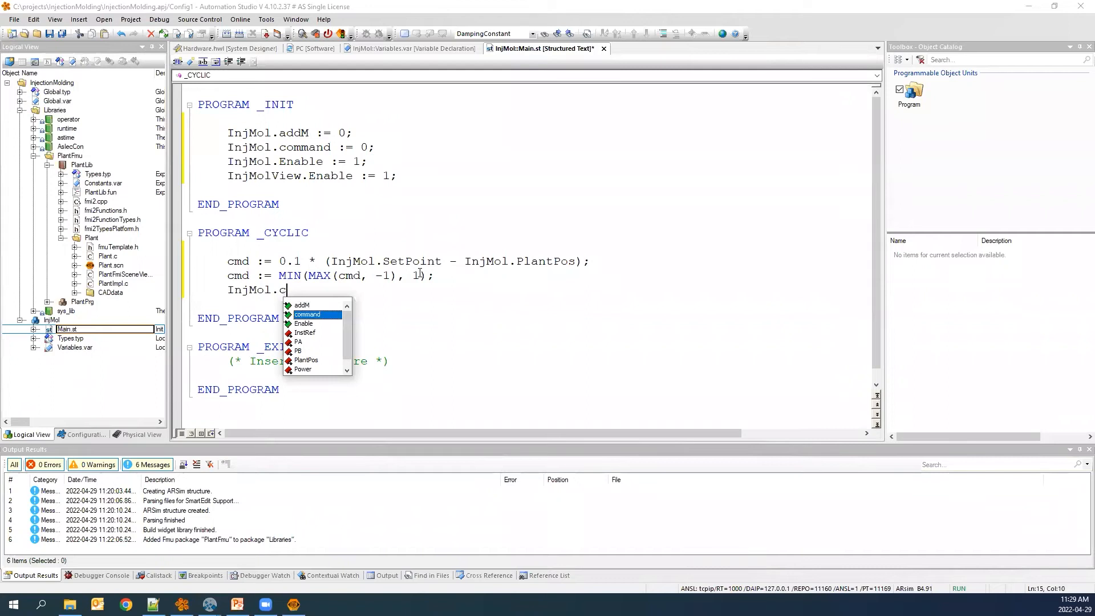
{"action": "key", "text": "Return"}
{"action": "type", "text": ":= cmd;"}
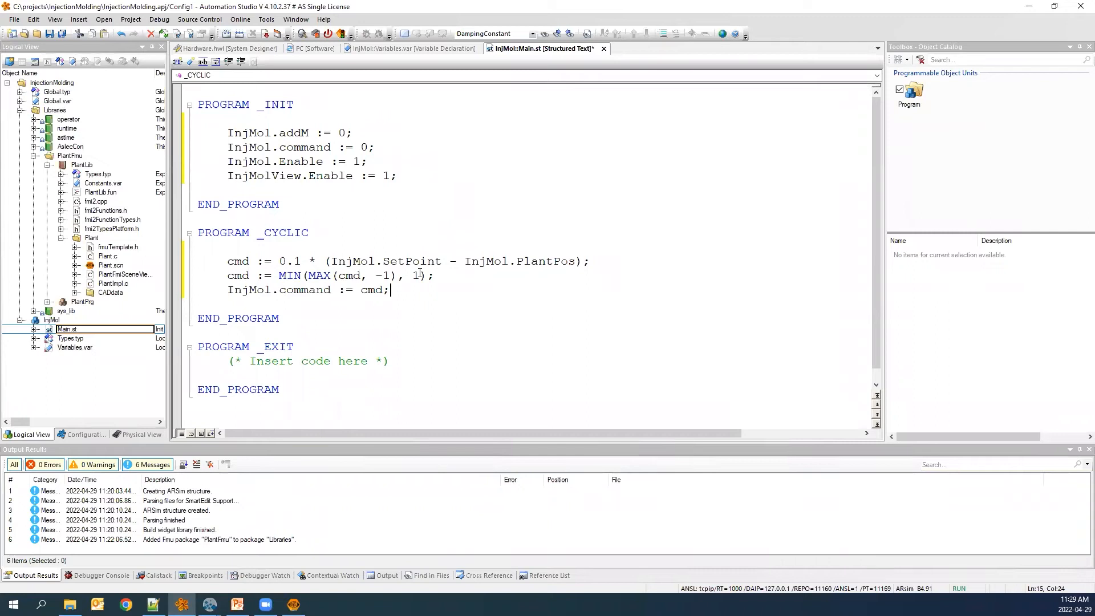
{"action": "key", "text": "Return"}
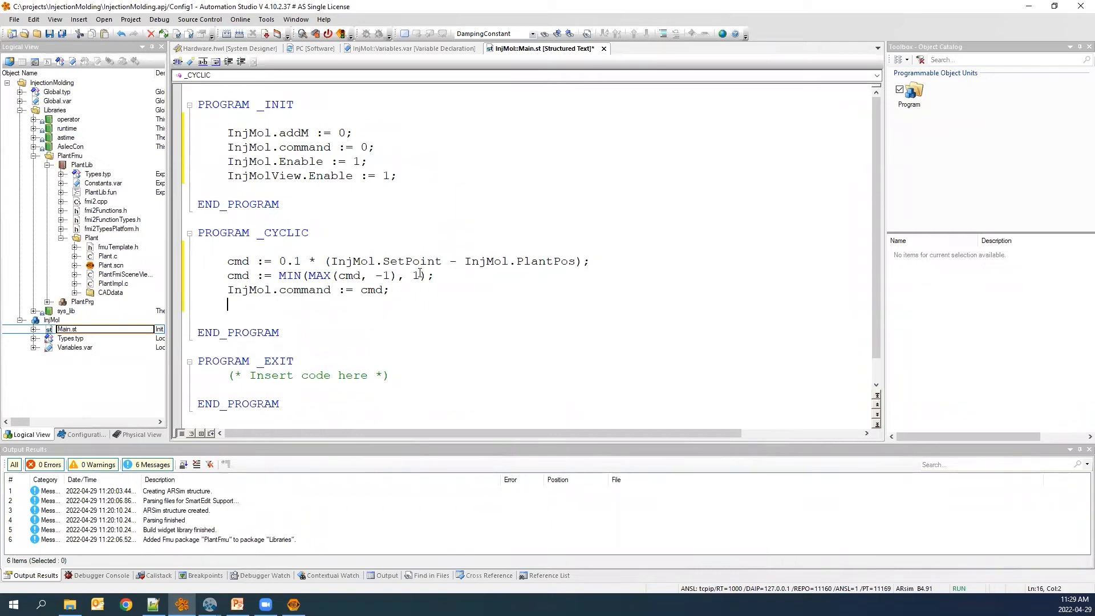
After a blank line, add the function block call InjMol(); to the CYCLIC program.
{"action": "key", "text": "Return"}
{"action": "type", "text": "InjMol"}
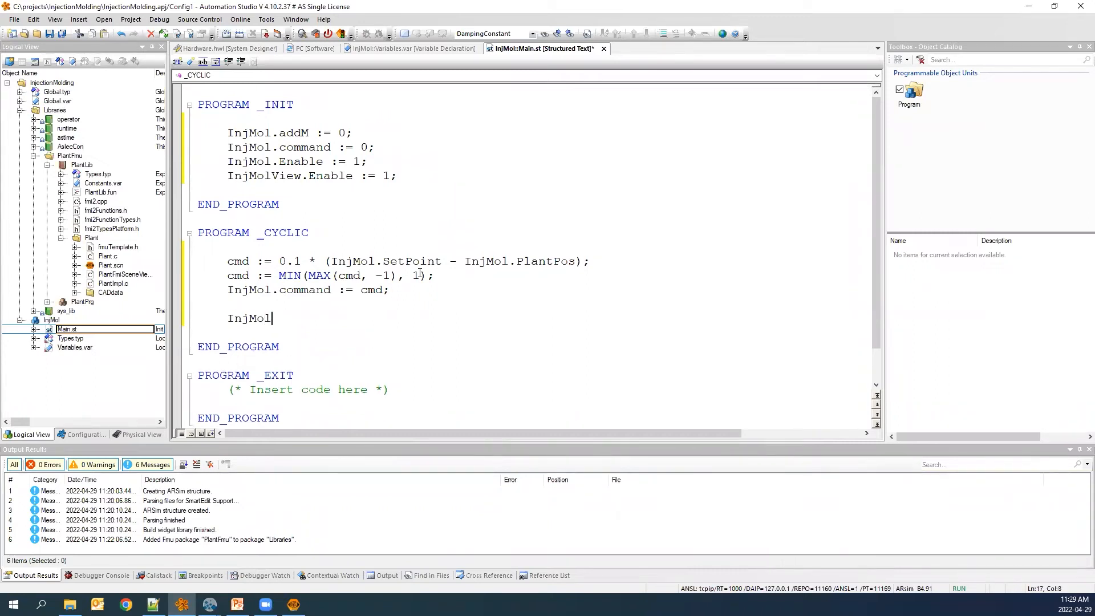
{"action": "type", "text": "();"}
{"action": "left_click_drag", "start_coordinate": [294, 303], "coordinate": [228, 254]}
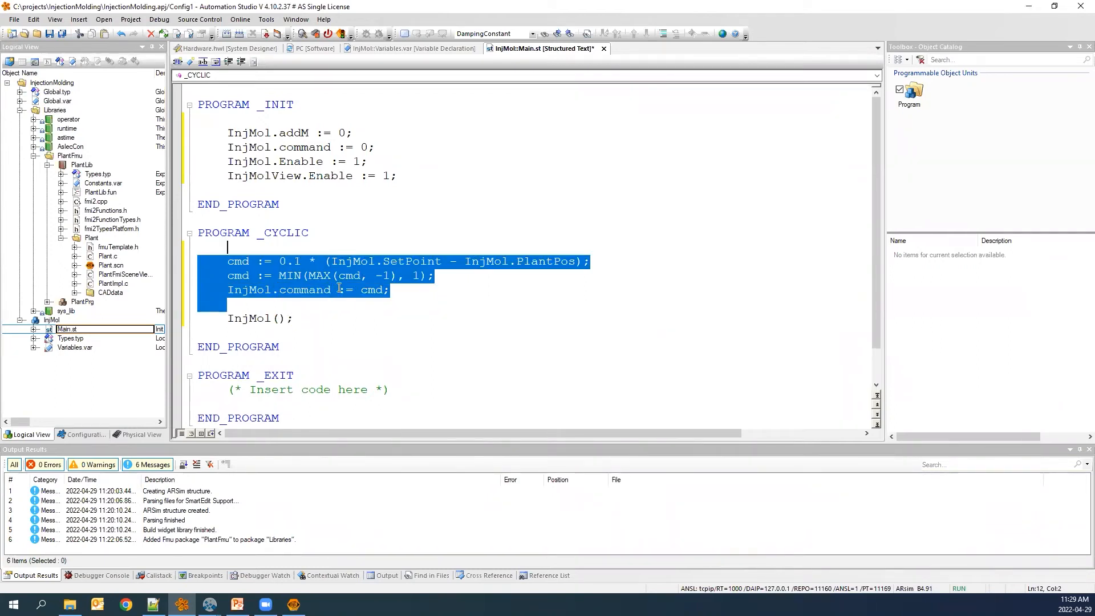
{"action": "left_click", "coordinate": [323, 320]}
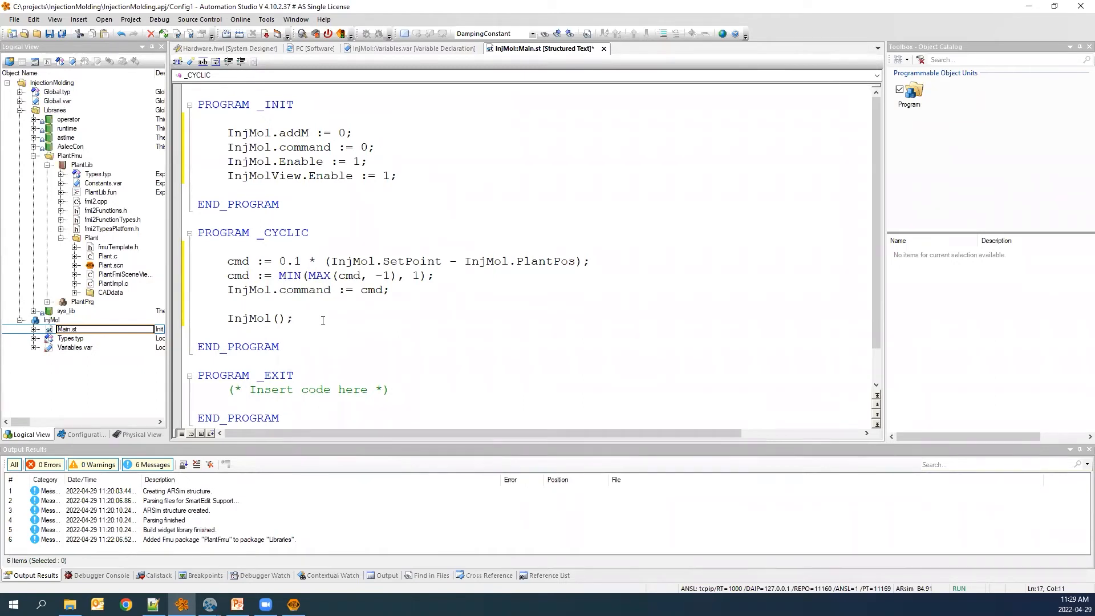
{"action": "key", "text": "Return"}
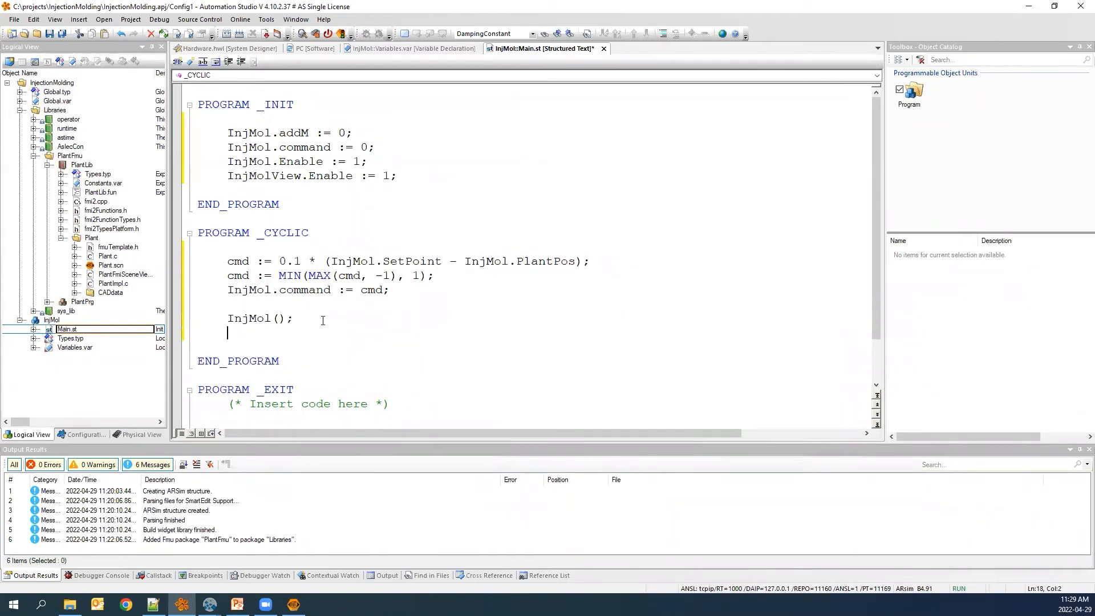
Add InjMolView.InstRef := InjMol.InstRef; to the CYCLIC program.
{"action": "type", "text": "InjMolView.In"}
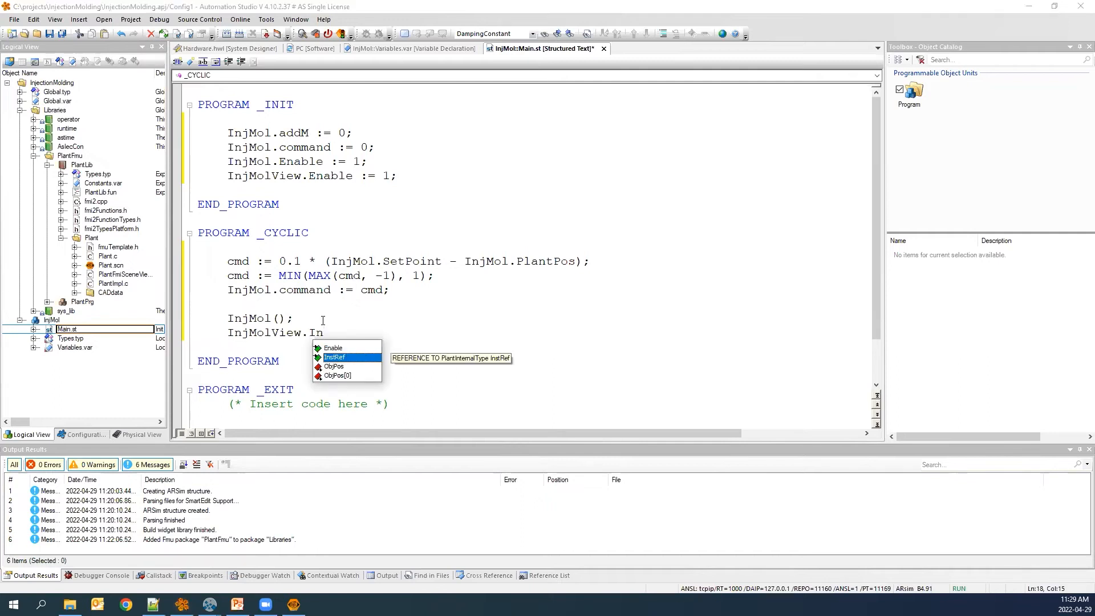
{"action": "key", "text": "Return"}
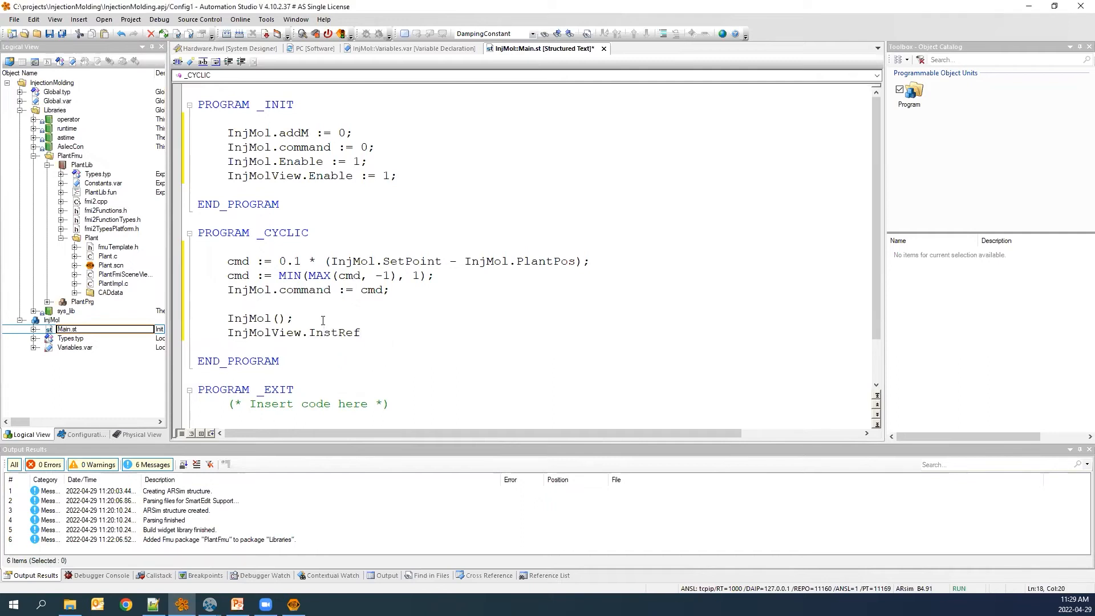
{"action": "type", "text": ":="}
{"action": "left_click_drag", "start_coordinate": [309, 333], "coordinate": [397, 338]}
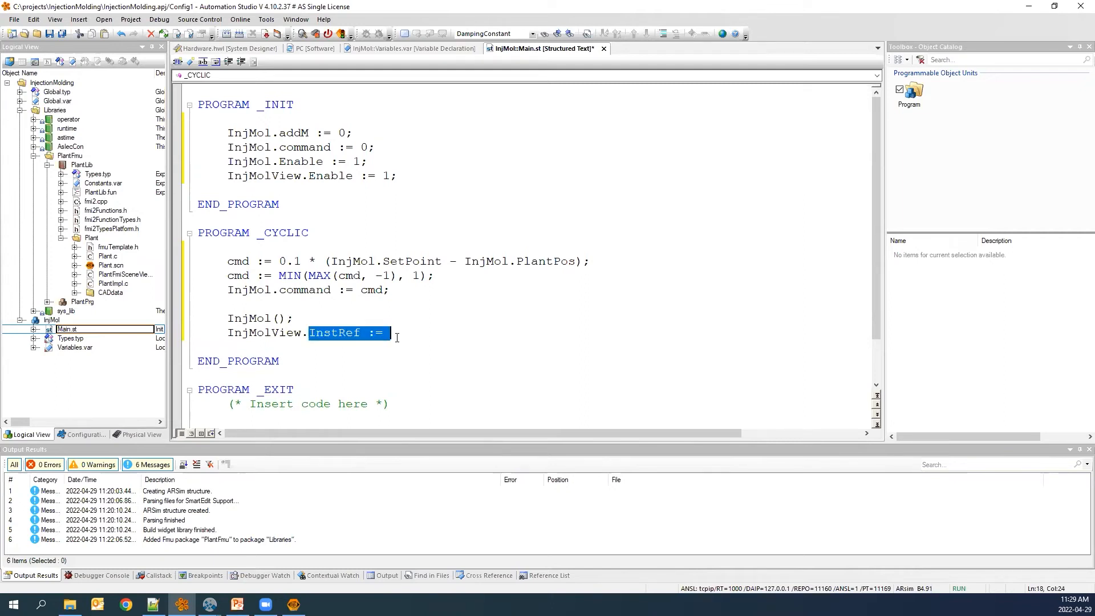
{"action": "key", "text": "BackSpace"}
{"action": "key", "text": "BackSpace"}
{"action": "type", "text": "."}
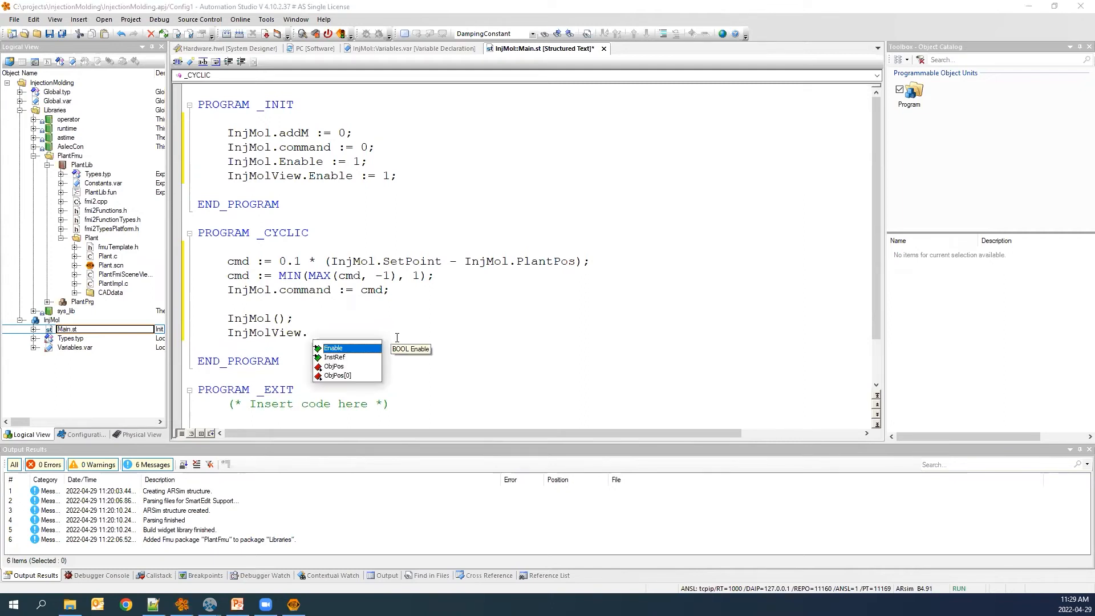
{"action": "double_click", "coordinate": [342, 359]}
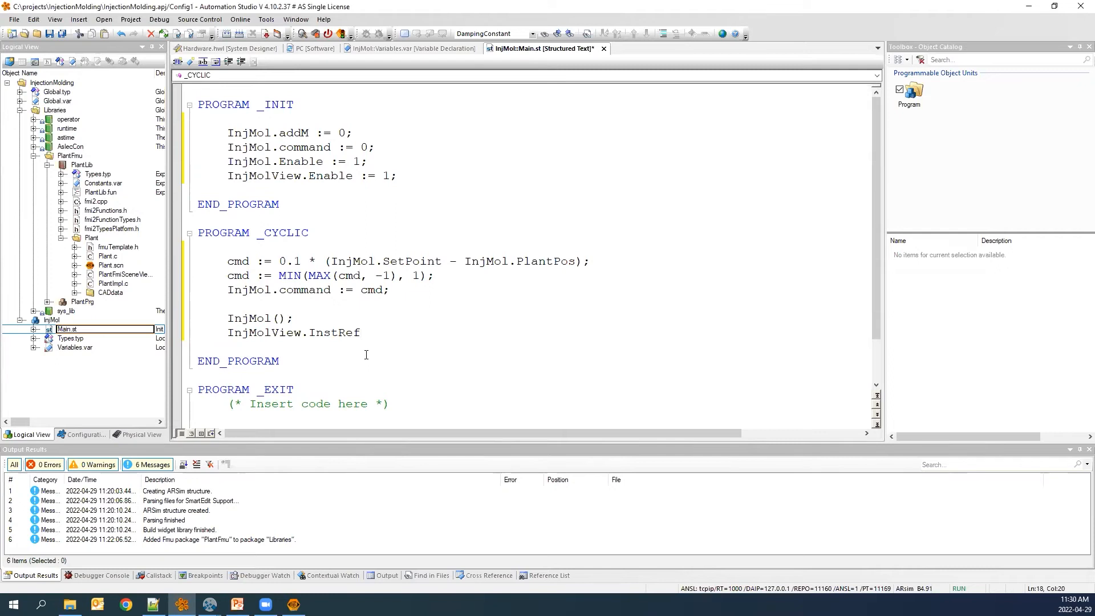
{"action": "type", "text": ":= InjMol."}
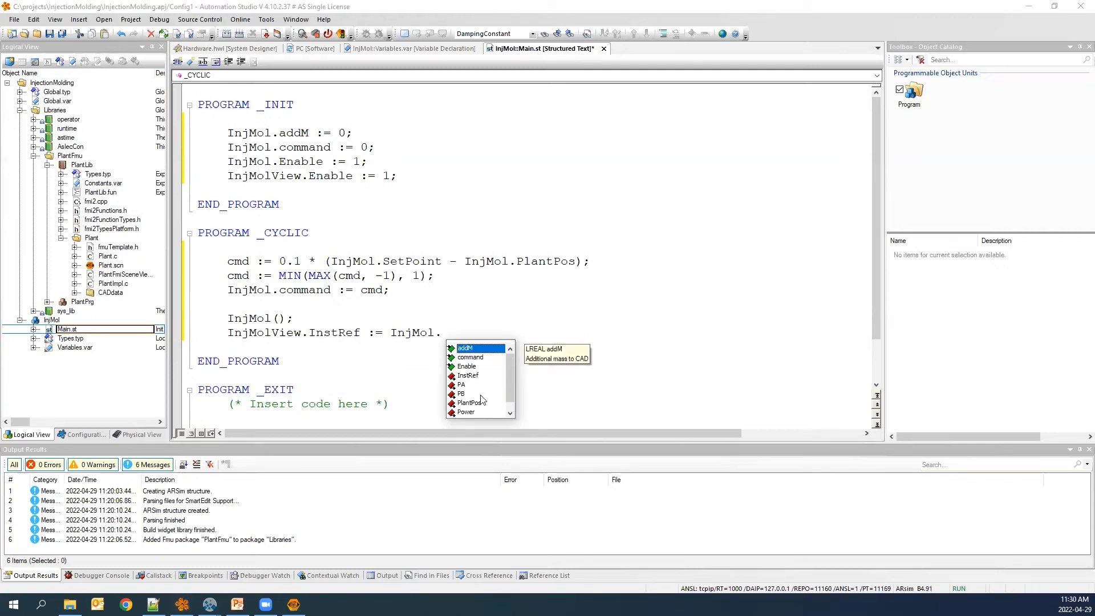
{"action": "left_click", "coordinate": [460, 376]}
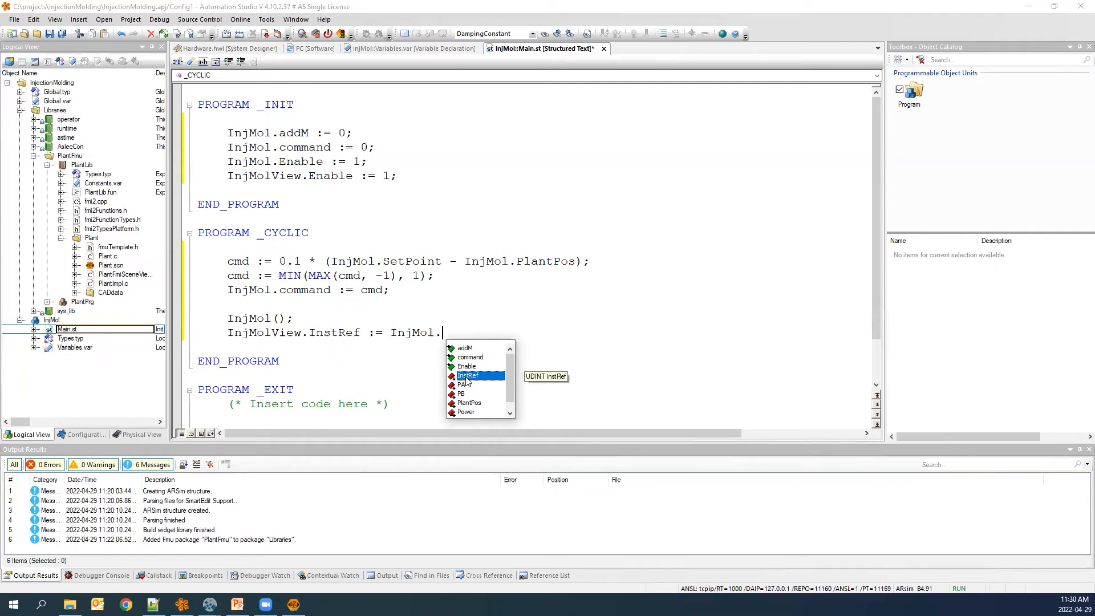
{"action": "double_click", "coordinate": [482, 377]}
{"action": "type", "text": ";"}
{"action": "key", "text": "Return"}
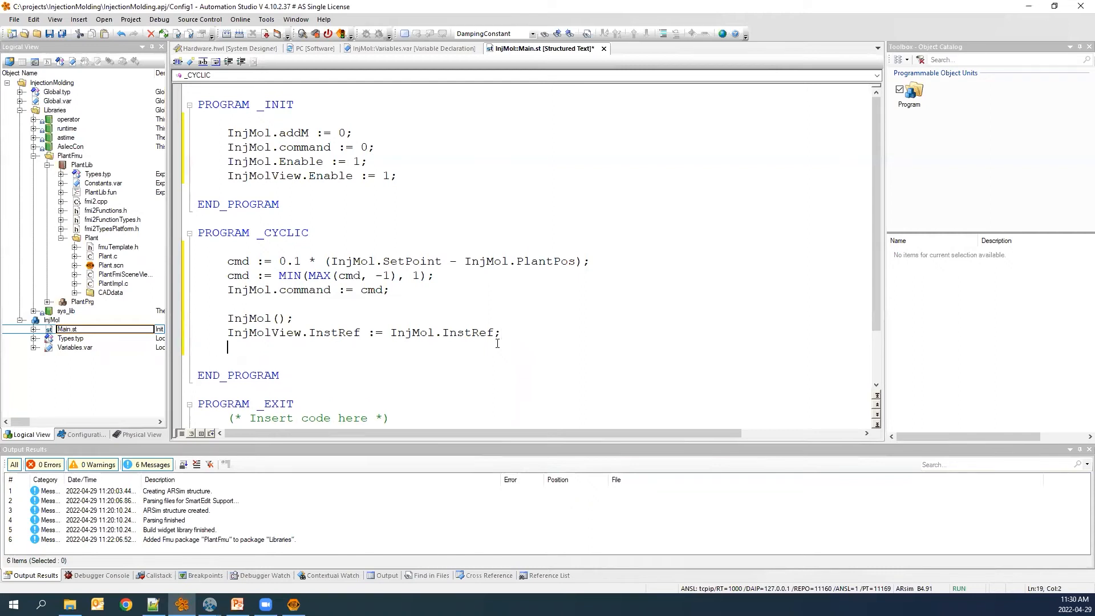
Add the call InjMolView(); as the last CYCLIC statement and save Main.st.
{"action": "type", "text": "InjMolView();"}
{"action": "key", "text": "ctrl+s"}
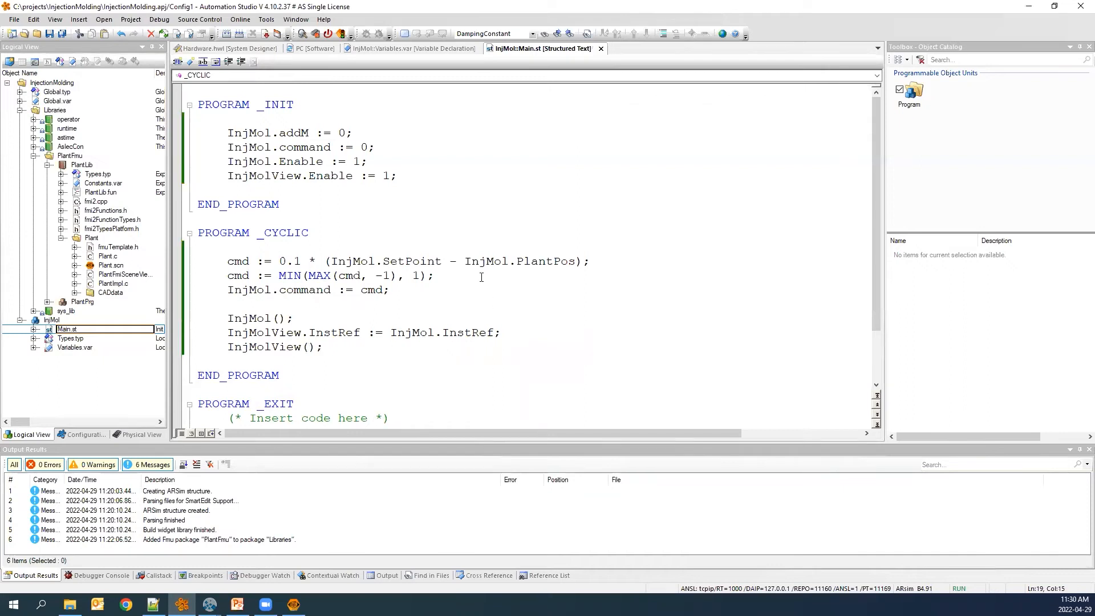
Start an offline installation of the project.
{"action": "scroll", "coordinate": [440, 325], "scroll_direction": "down", "scroll_amount": 1}
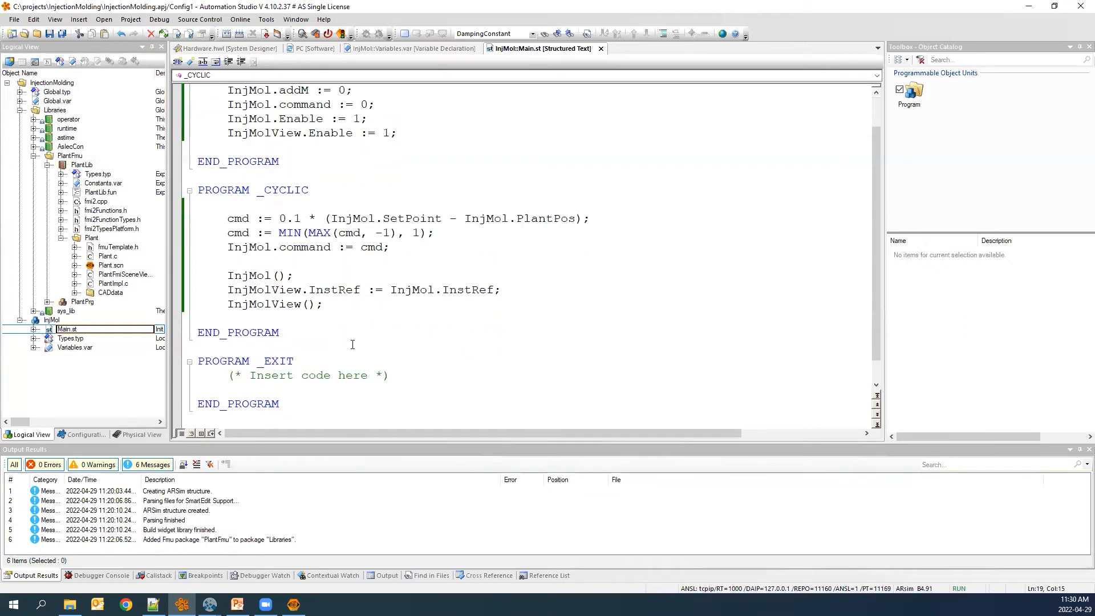
{"action": "scroll", "coordinate": [352, 345], "scroll_direction": "up", "scroll_amount": 1}
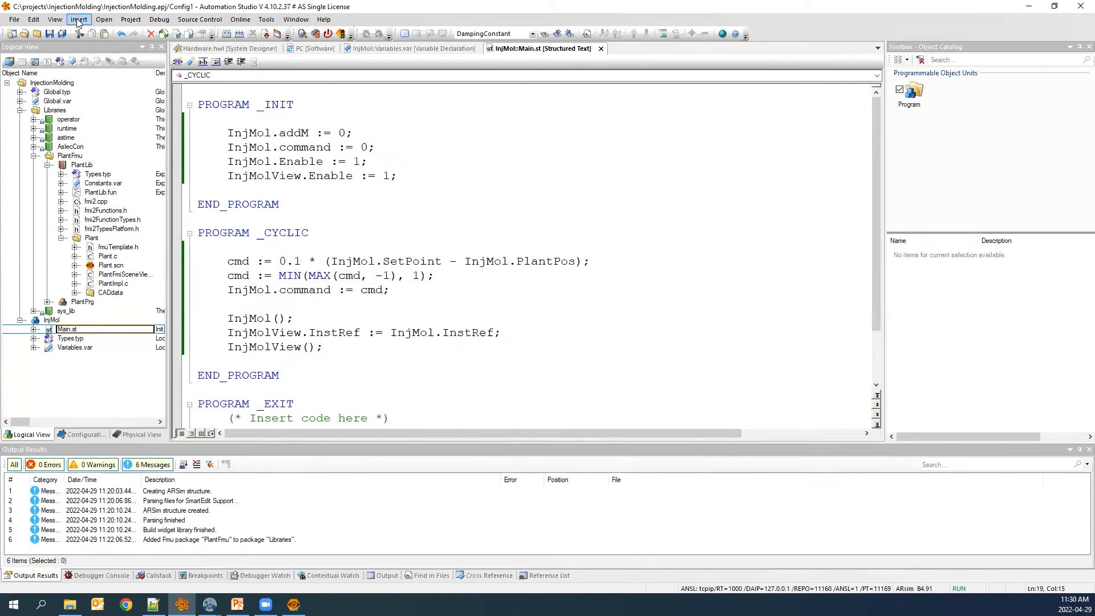
{"action": "left_click", "coordinate": [130, 20]}
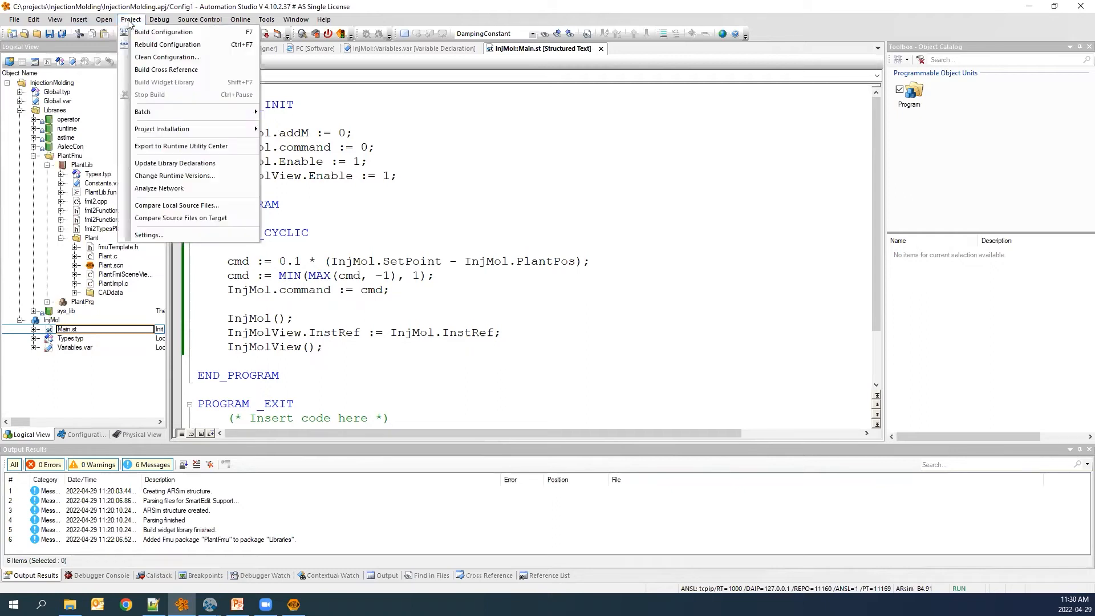
{"action": "mouse_move", "coordinate": [244, 129]}
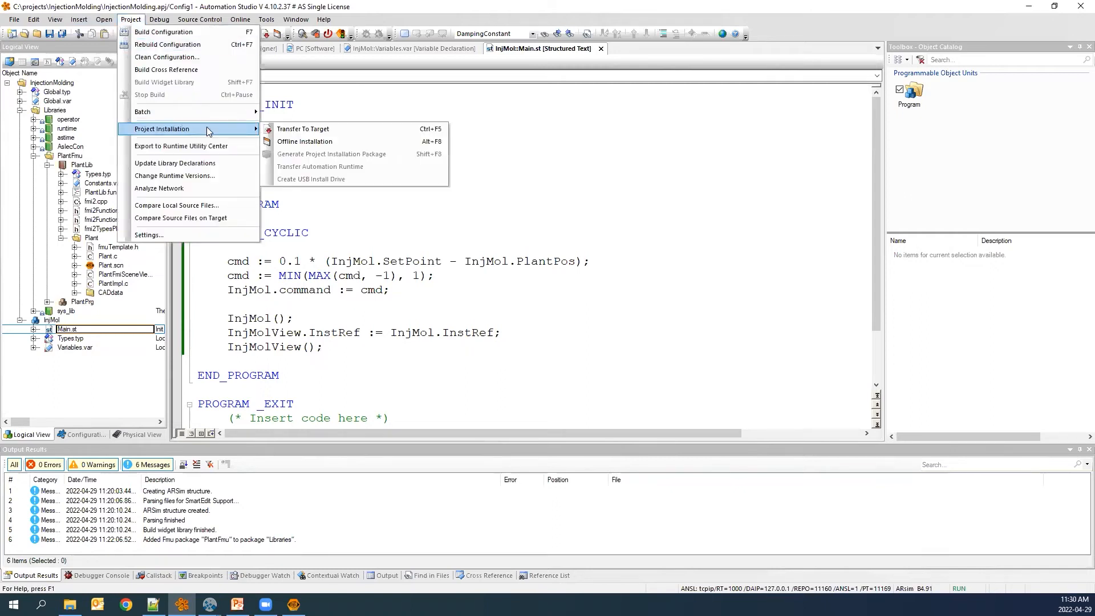
{"action": "left_click", "coordinate": [382, 141]}
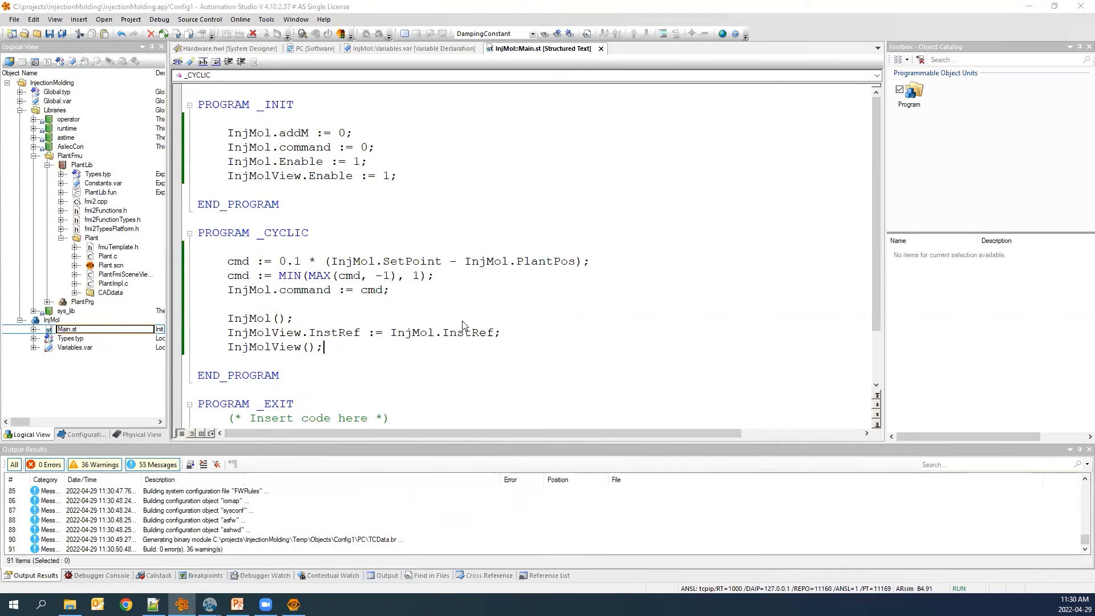
Complete the offline installation to the simulated target and close the installation dialog.
{"action": "left_click", "coordinate": [615, 403]}
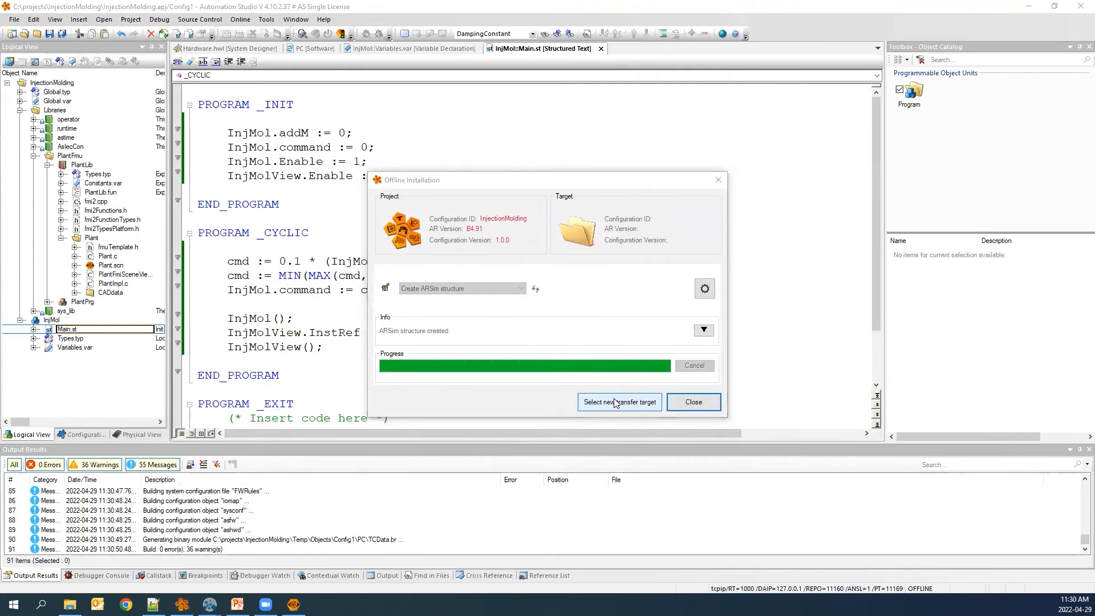
{"action": "left_click", "coordinate": [705, 406]}
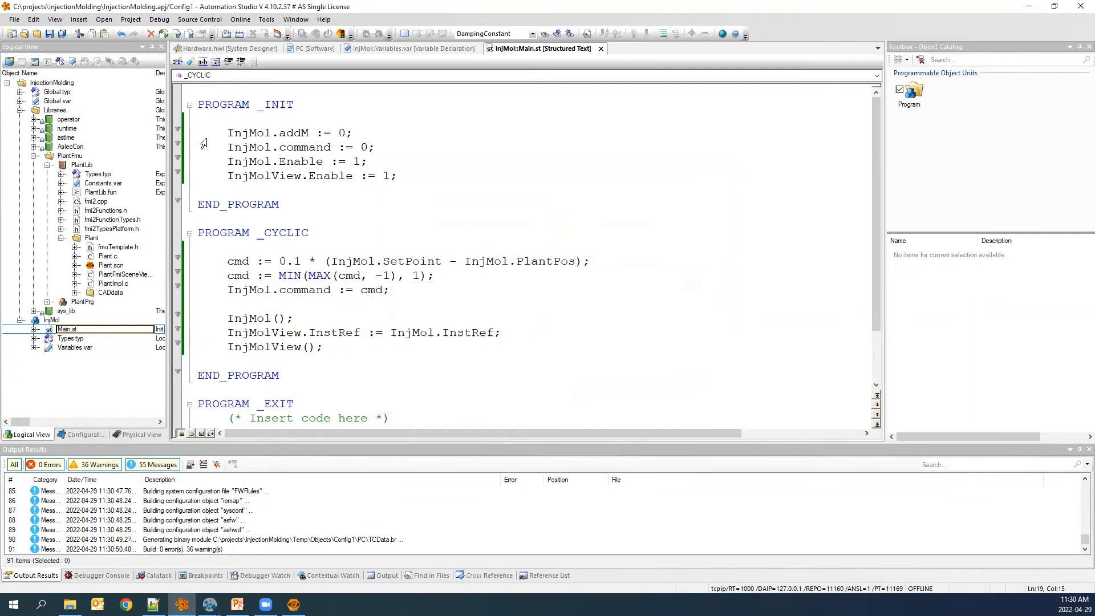
Open a Watch window for the InjMol program.
{"action": "right_click", "coordinate": [50, 321]}
{"action": "mouse_move", "coordinate": [116, 326]}
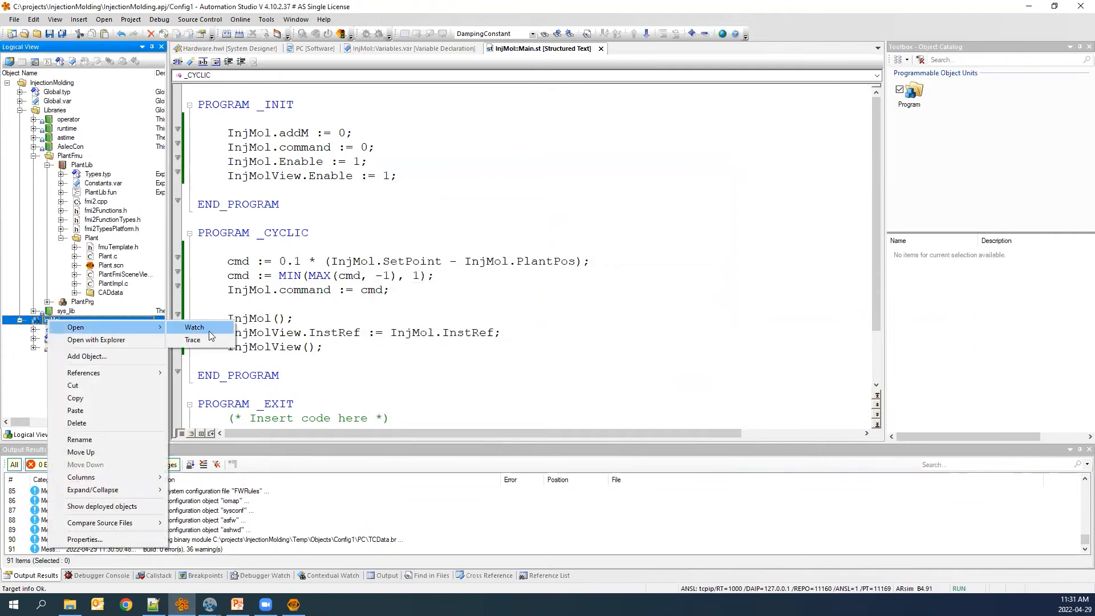
{"action": "left_click", "coordinate": [209, 330]}
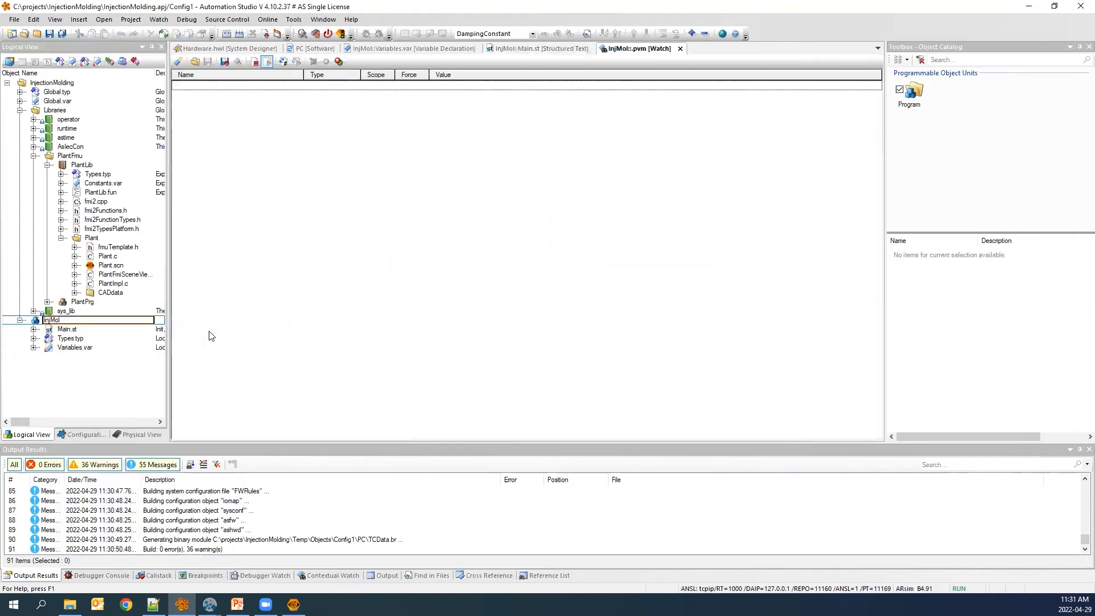
Add cmd and InjMol's Enable, command, addM, PA, PB, PlantPos, Power and SetPoint to the watch and monitor their values.
{"action": "left_click", "coordinate": [178, 61]}
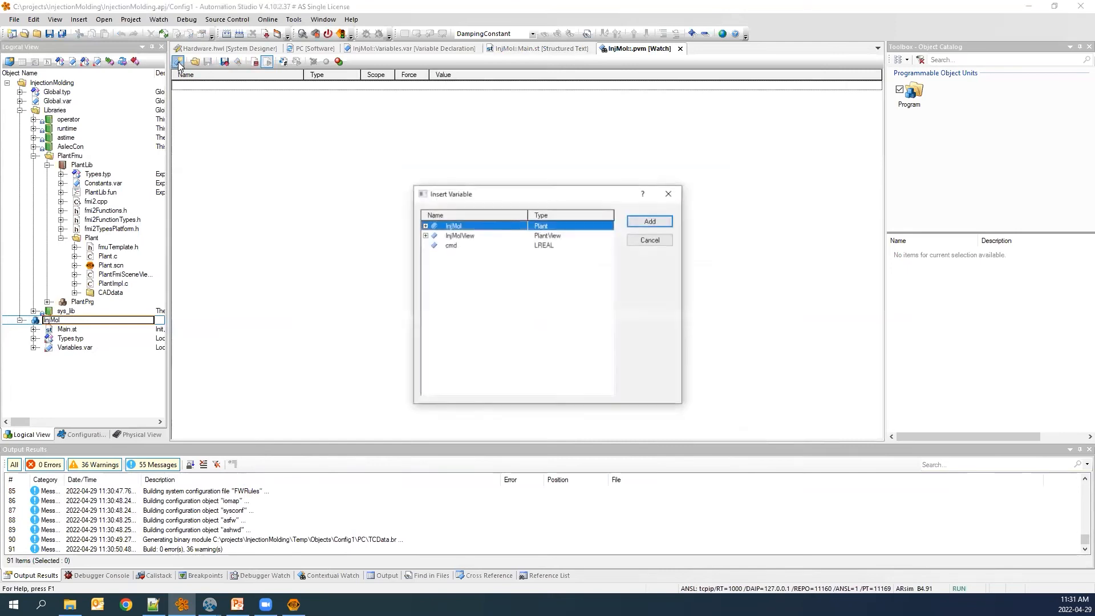
{"action": "left_click", "coordinate": [453, 247]}
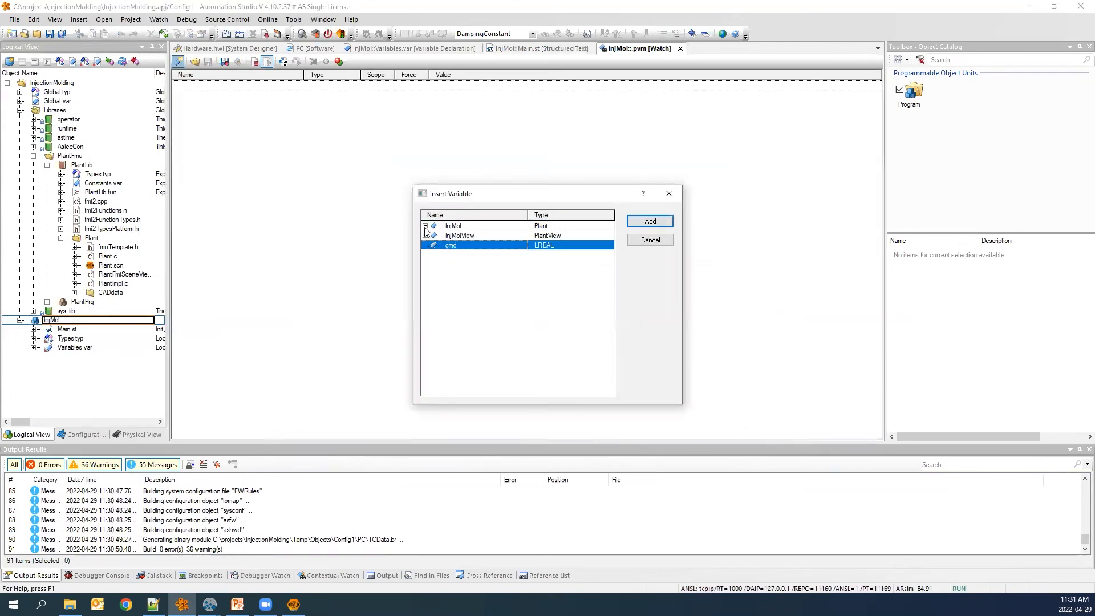
{"action": "left_click", "coordinate": [425, 226]}
{"action": "left_click", "coordinate": [472, 238], "text": "ctrl"}
{"action": "left_click", "coordinate": [474, 255], "text": "ctrl"}
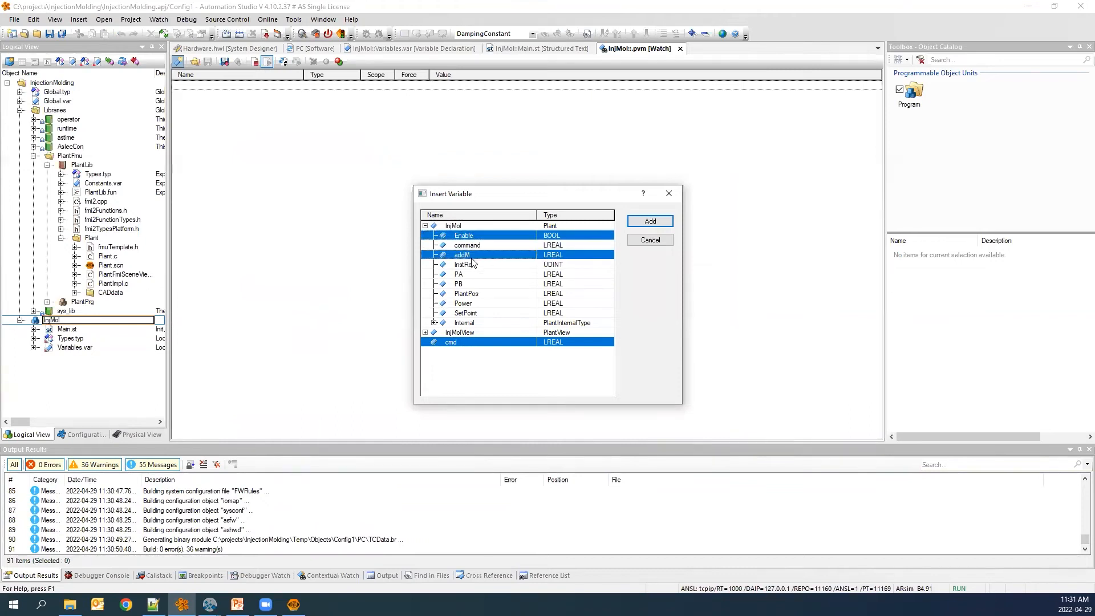
{"action": "left_click", "coordinate": [473, 246], "text": "ctrl"}
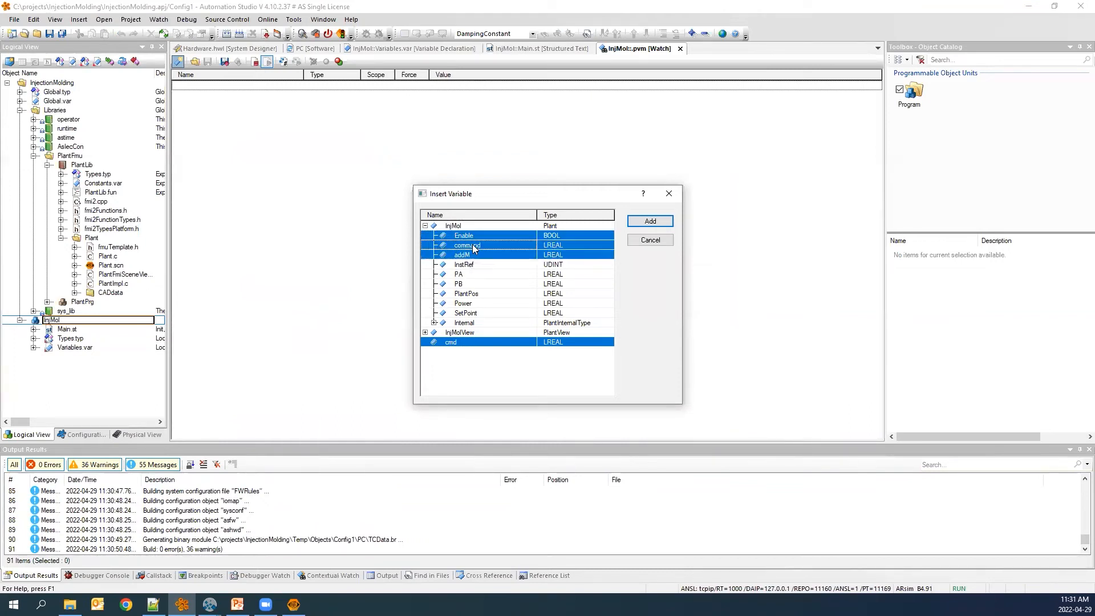
{"action": "left_click", "coordinate": [472, 274], "text": "ctrl"}
{"action": "left_click", "coordinate": [471, 284], "text": "ctrl"}
{"action": "left_click", "coordinate": [471, 293], "text": "ctrl"}
{"action": "left_click", "coordinate": [470, 304], "text": "ctrl"}
{"action": "left_click", "coordinate": [468, 313], "text": "ctrl"}
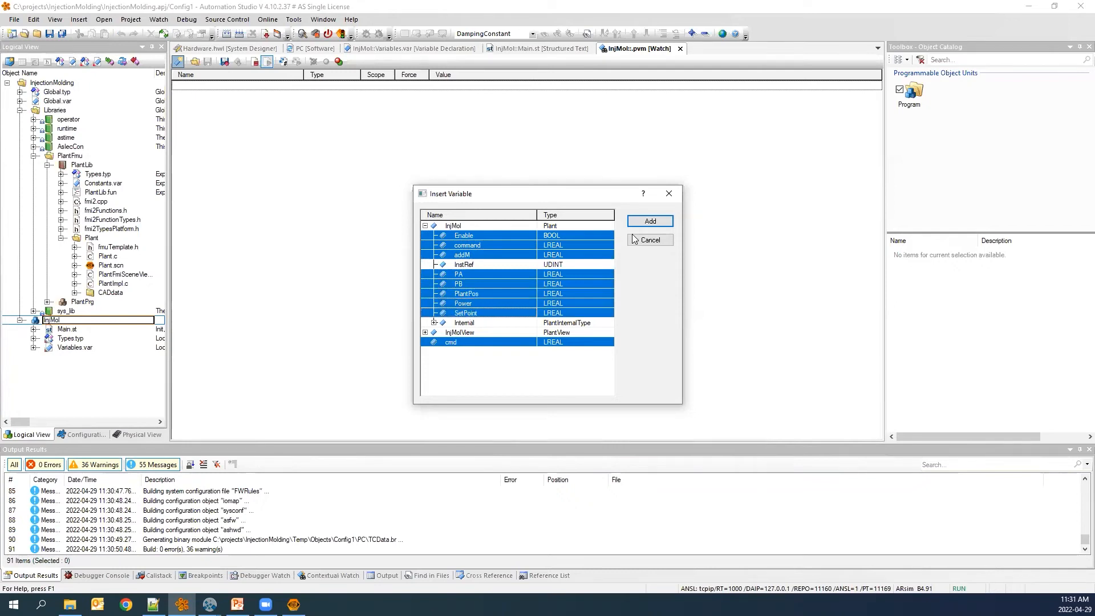
{"action": "left_click", "coordinate": [646, 221]}
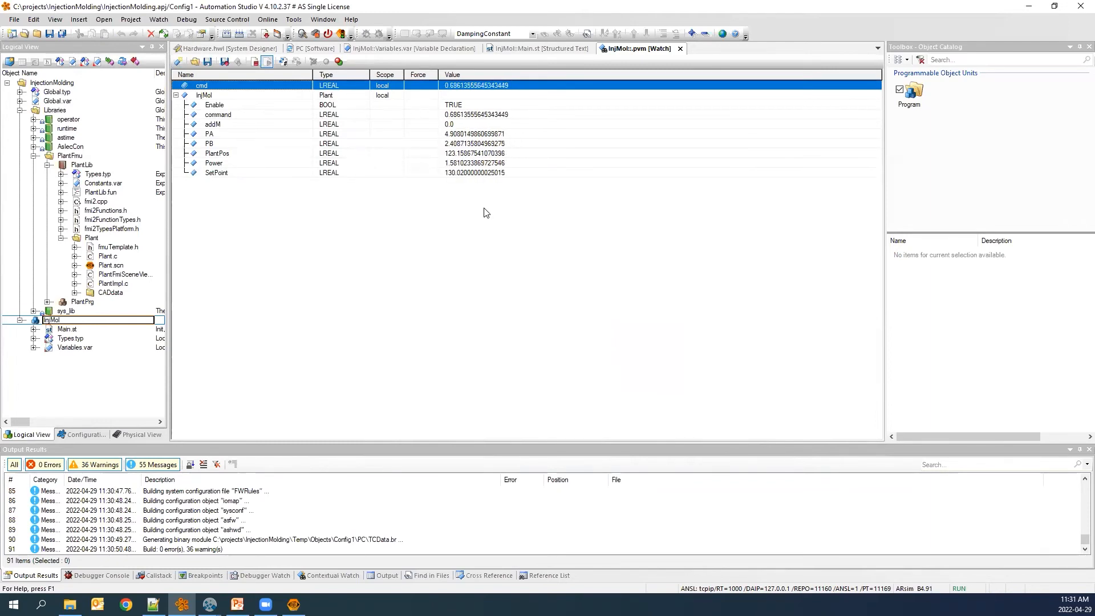
{"action": "left_click", "coordinate": [455, 173]}
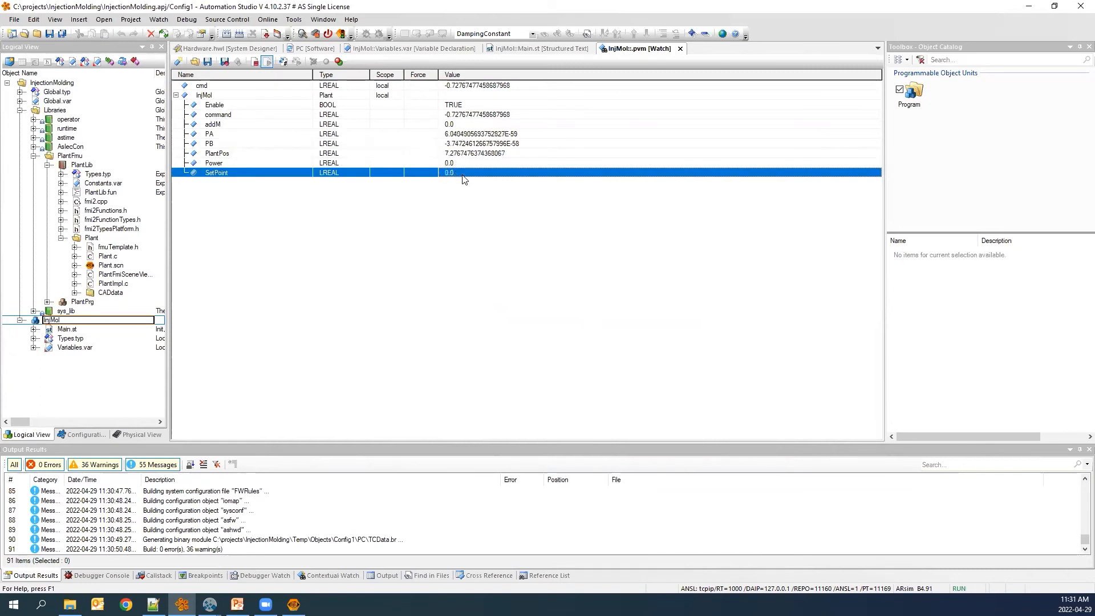
{"action": "left_click", "coordinate": [465, 154]}
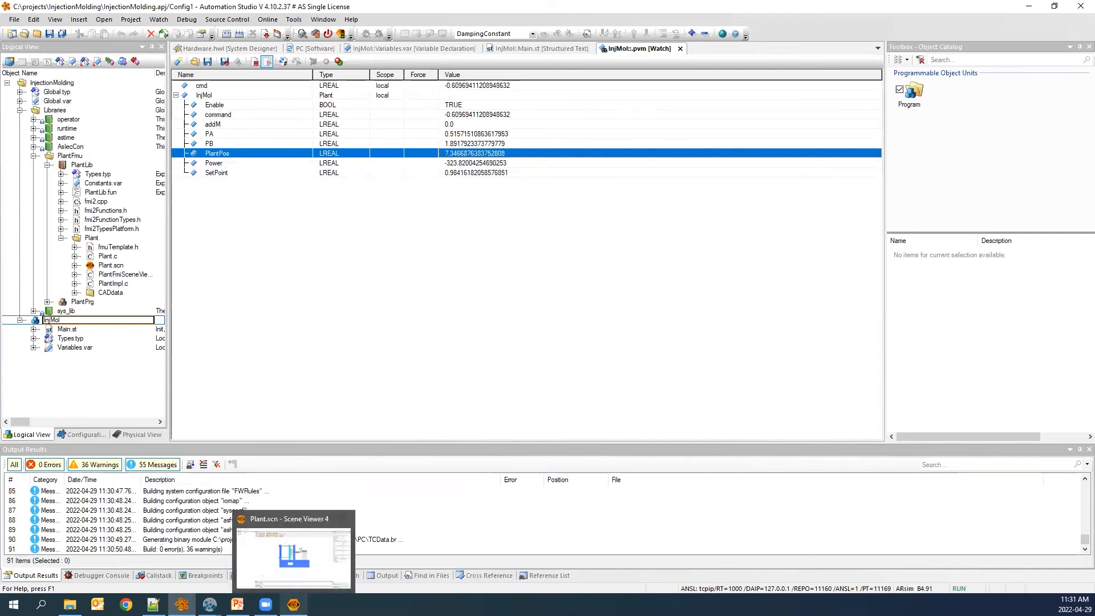
In the Scene Viewer, set the PVI connection options to task name InjMol and variable name InjMolView.ObjPos.
{"action": "left_click", "coordinate": [293, 604]}
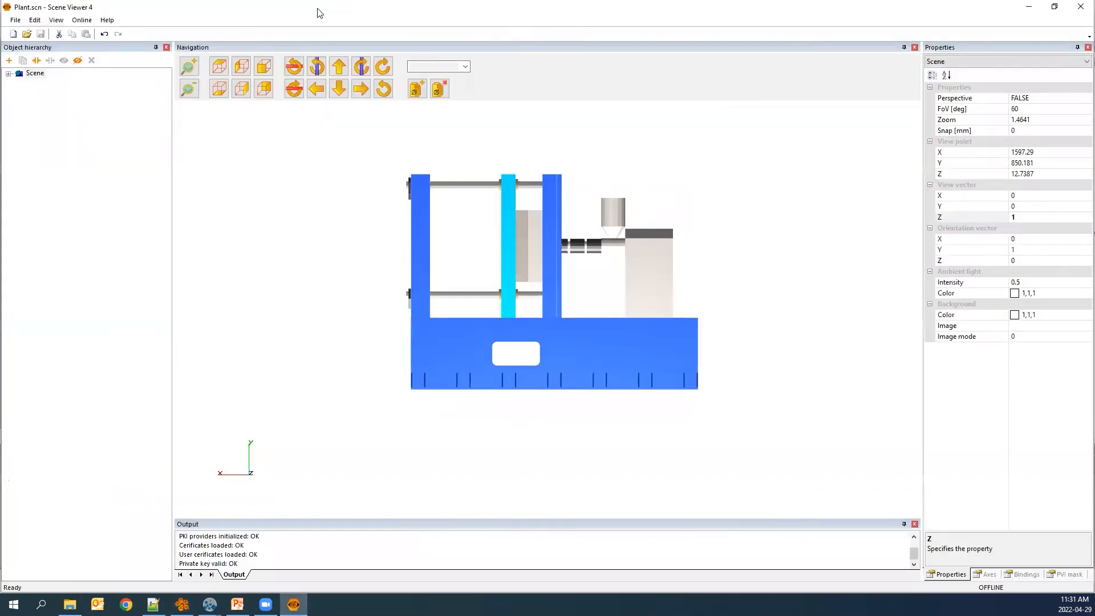
{"action": "double_click", "coordinate": [319, 12]}
{"action": "left_click", "coordinate": [264, 26]}
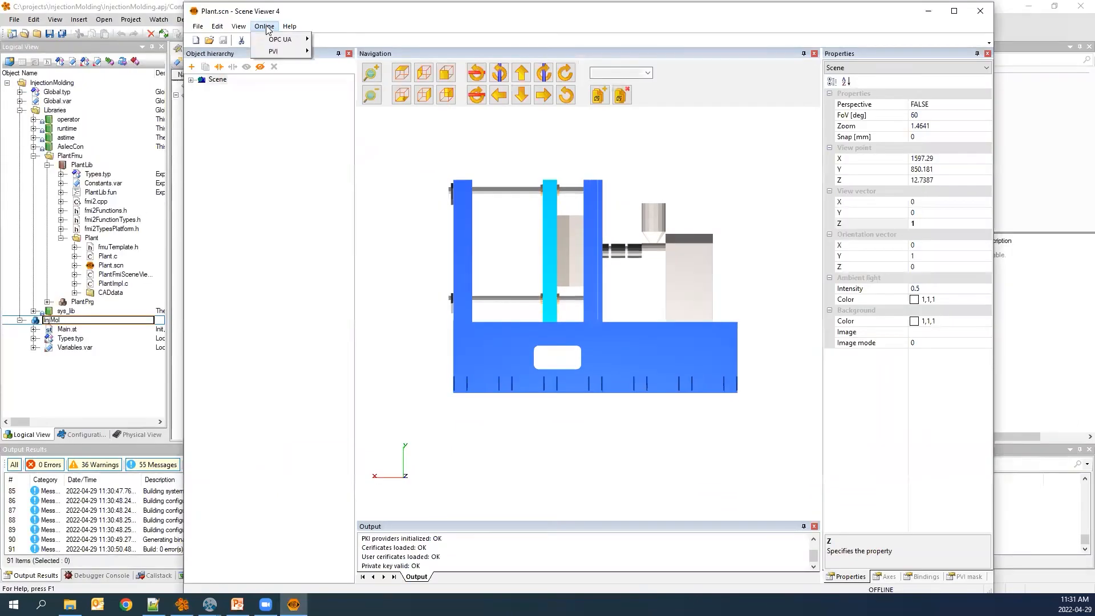
{"action": "mouse_move", "coordinate": [308, 56]}
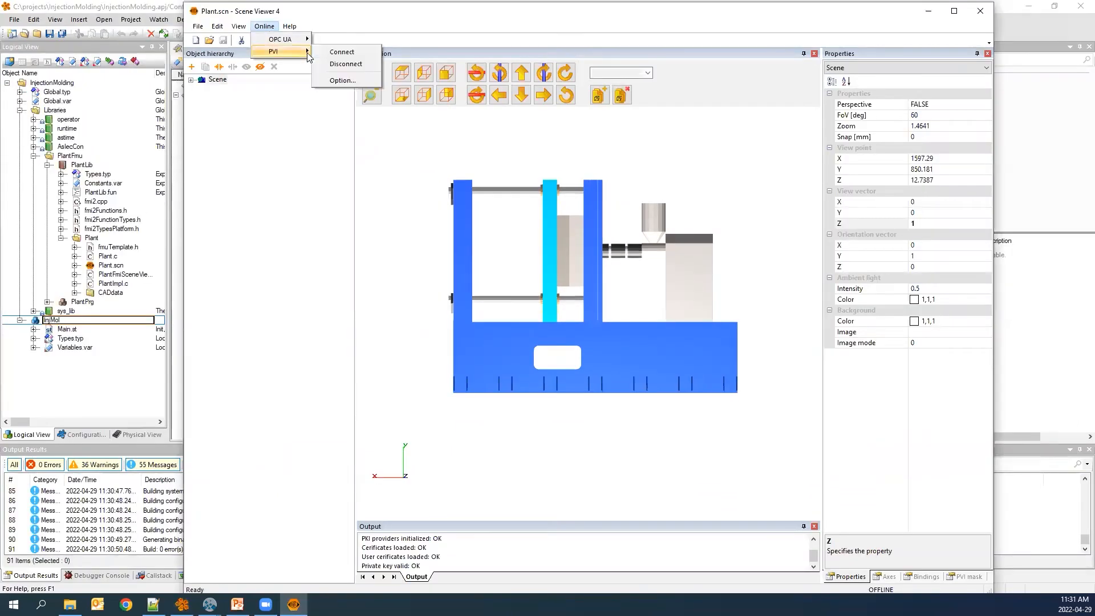
{"action": "left_click", "coordinate": [344, 80]}
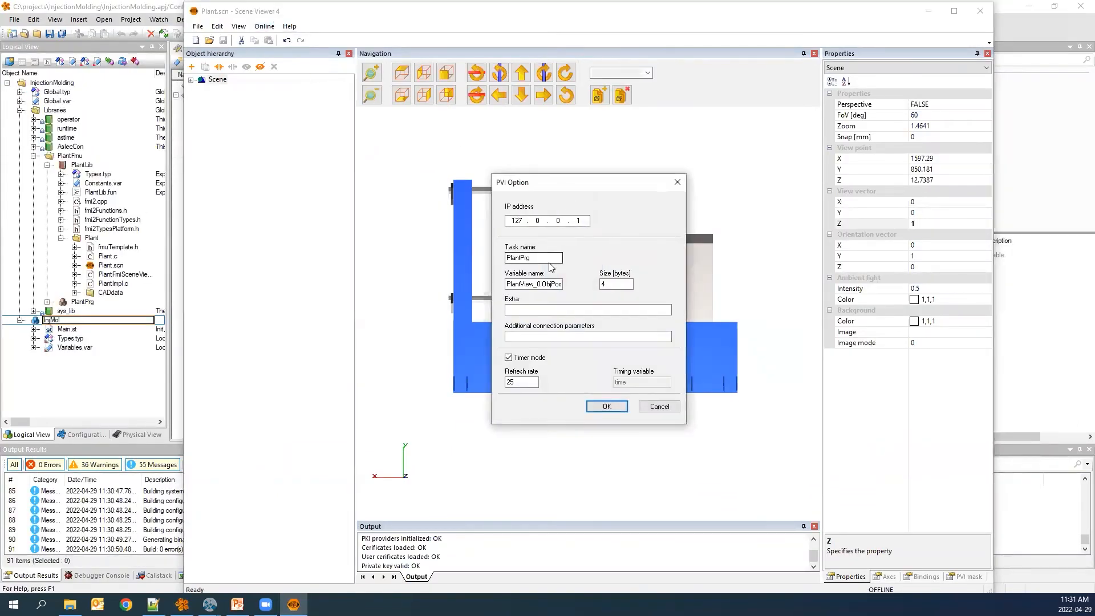
{"action": "left_click_drag", "start_coordinate": [560, 258], "coordinate": [504, 258]}
{"action": "type", "text": "InjMol"}
{"action": "left_click_drag", "start_coordinate": [540, 283], "coordinate": [500, 283]}
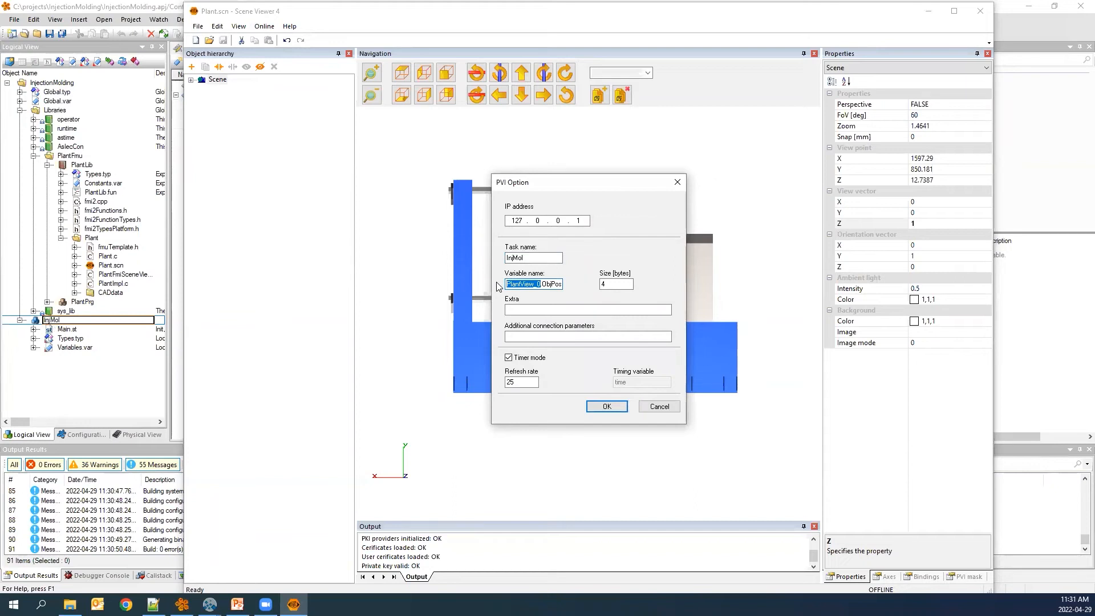
{"action": "type", "text": "InjMolView"}
{"action": "left_click", "coordinate": [604, 406]}
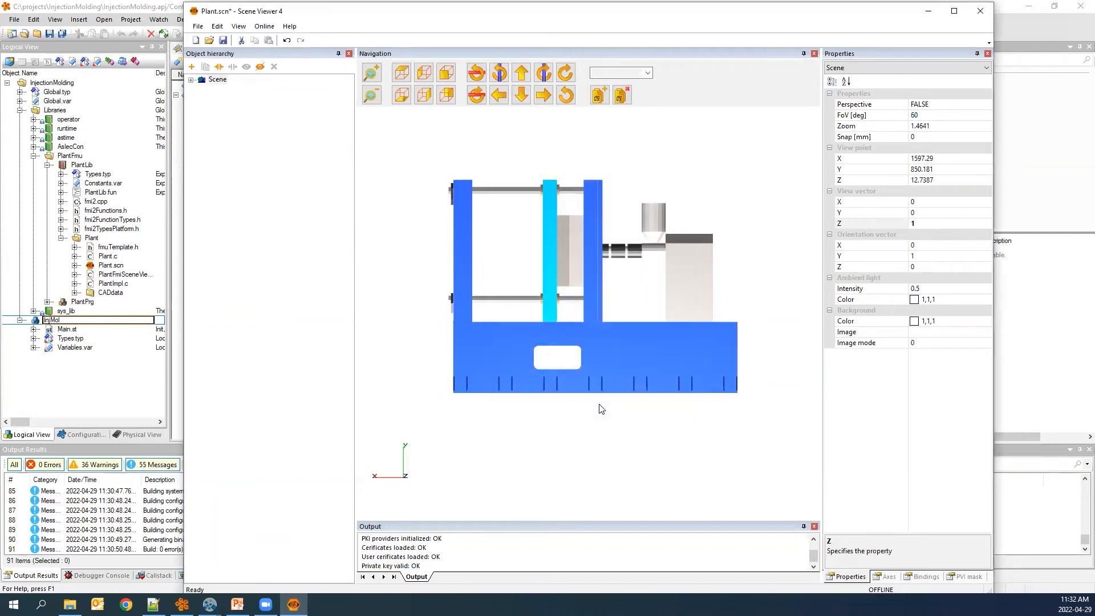
Connect the Scene Viewer to the running simulation over PVI and place it beside the watch window.
{"action": "left_click", "coordinate": [264, 26]}
{"action": "mouse_move", "coordinate": [293, 52]}
{"action": "left_click", "coordinate": [353, 53]}
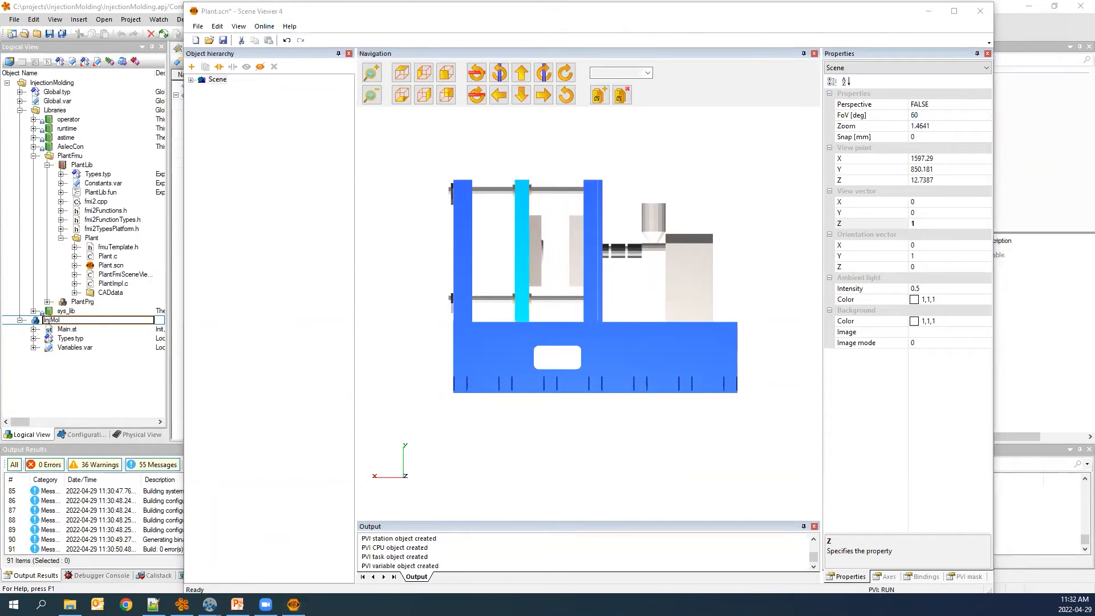
{"action": "left_click", "coordinate": [385, 27]}
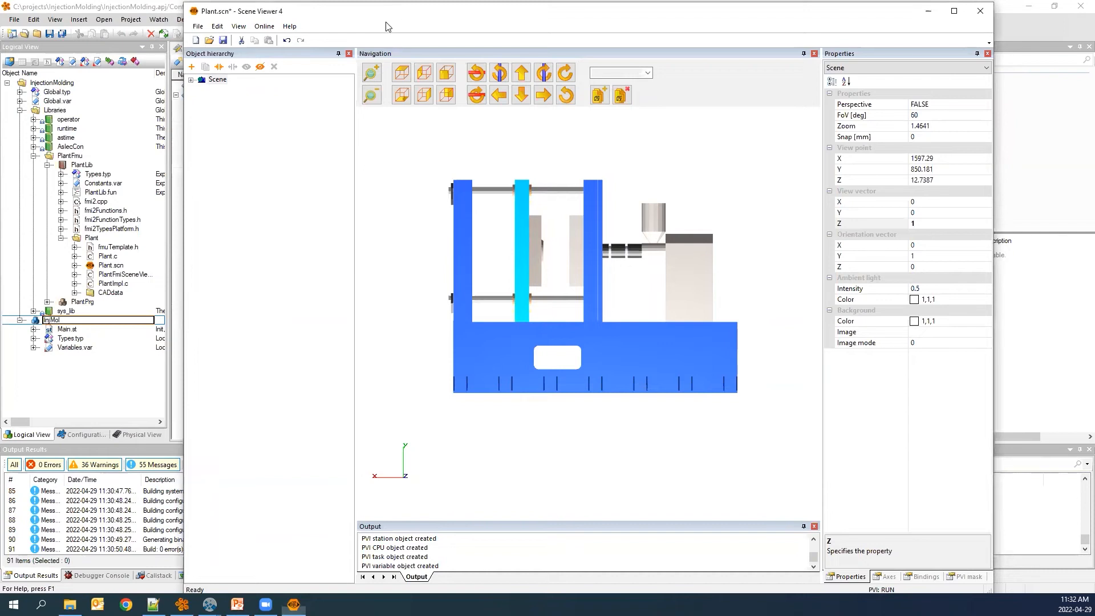
{"action": "left_click_drag", "start_coordinate": [371, 11], "coordinate": [325, 194]}
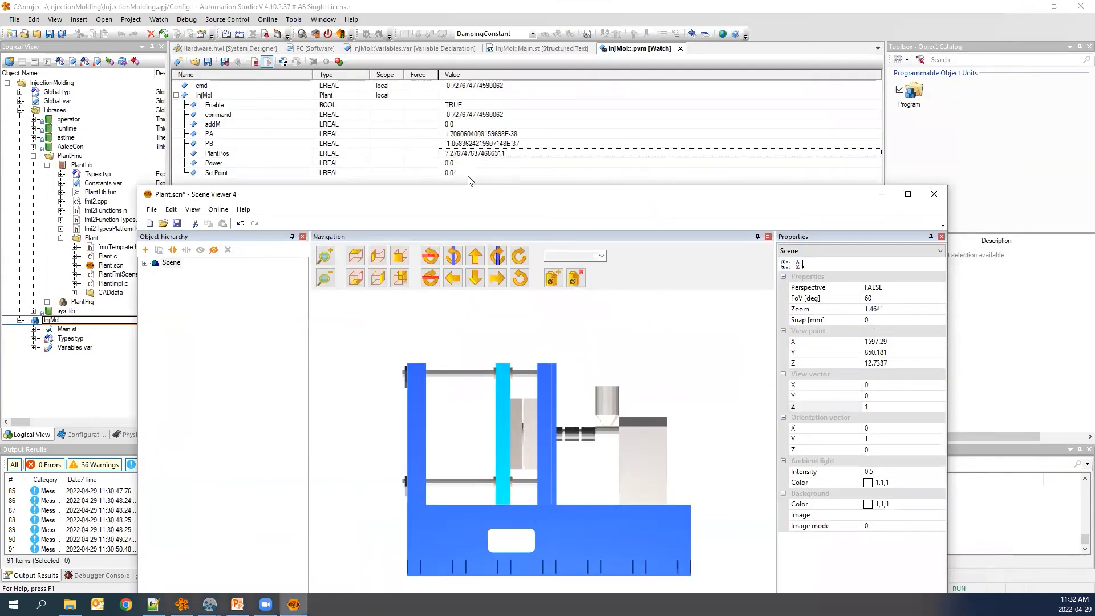
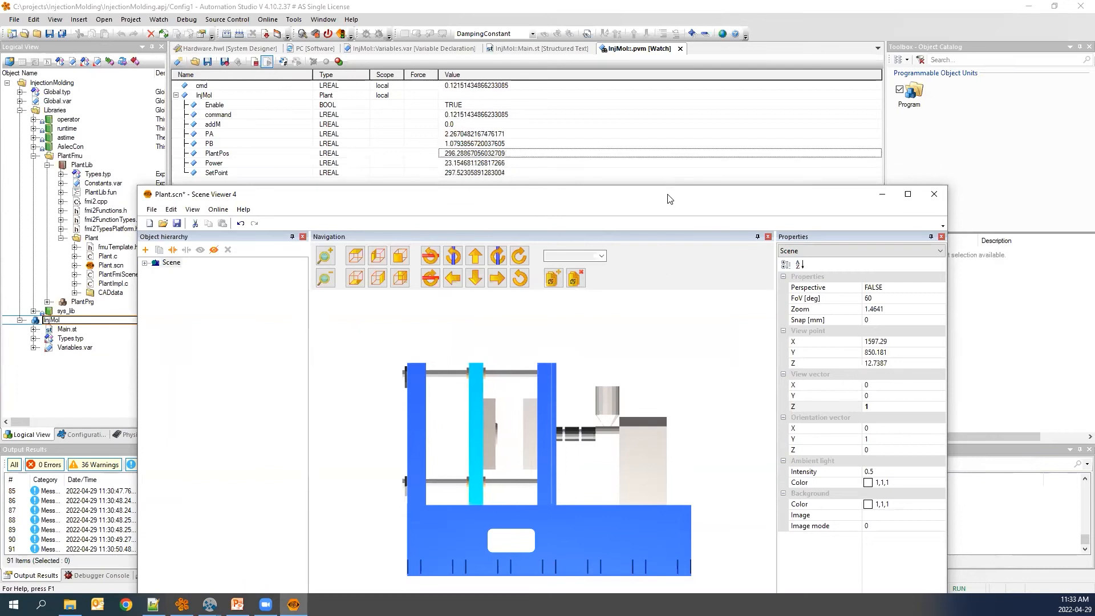
In InjMol's Main.st, initialise a gain k := 0.1 and use k instead of 0.1 in the cyclic command calculation, then save.
{"action": "mouse_move", "coordinate": [668, 193]}
{"action": "left_mouse_down"}
{"action": "mouse_move", "coordinate": [708, 69]}
{"action": "mouse_move", "coordinate": [676, 207]}
{"action": "left_mouse_up"}
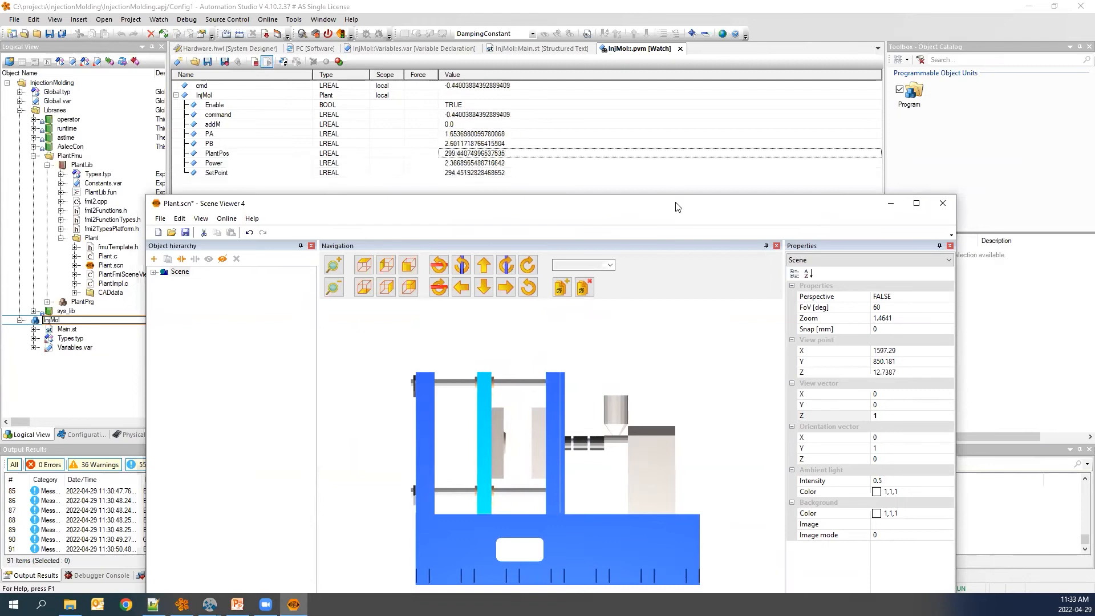
{"action": "left_click", "coordinate": [598, 182]}
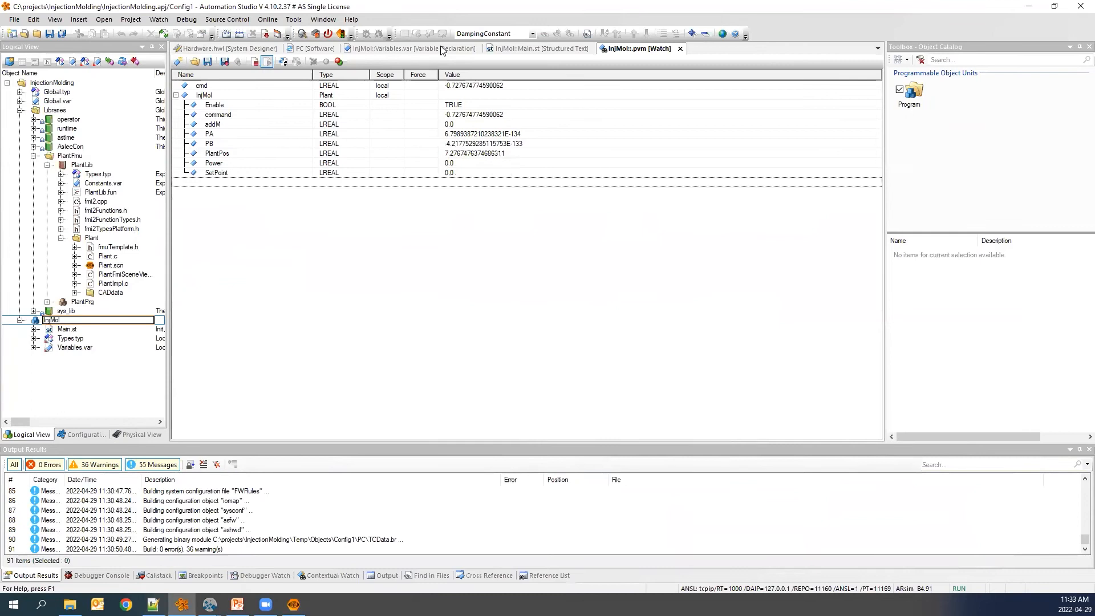
{"action": "left_click", "coordinate": [442, 50]}
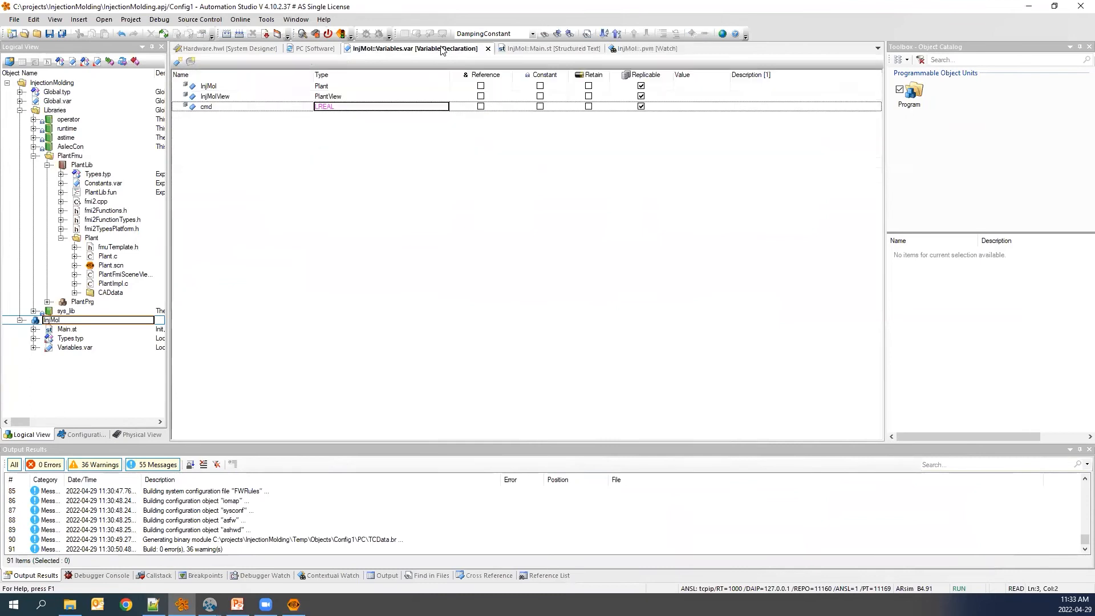
{"action": "left_click", "coordinate": [551, 50]}
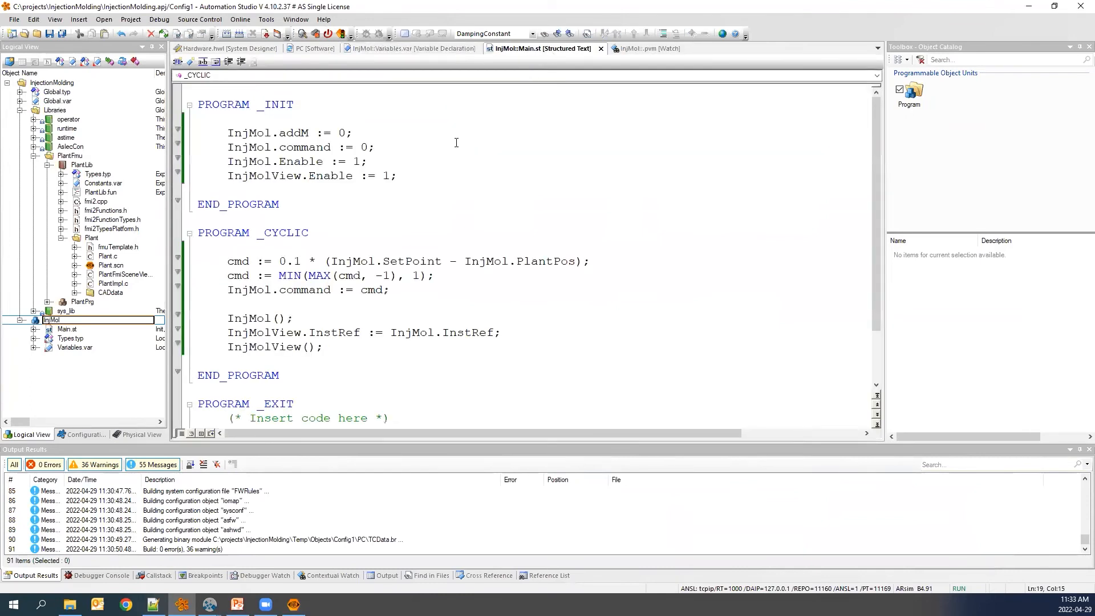
{"action": "scroll", "coordinate": [436, 182], "scroll_direction": "down", "scroll_amount": 4}
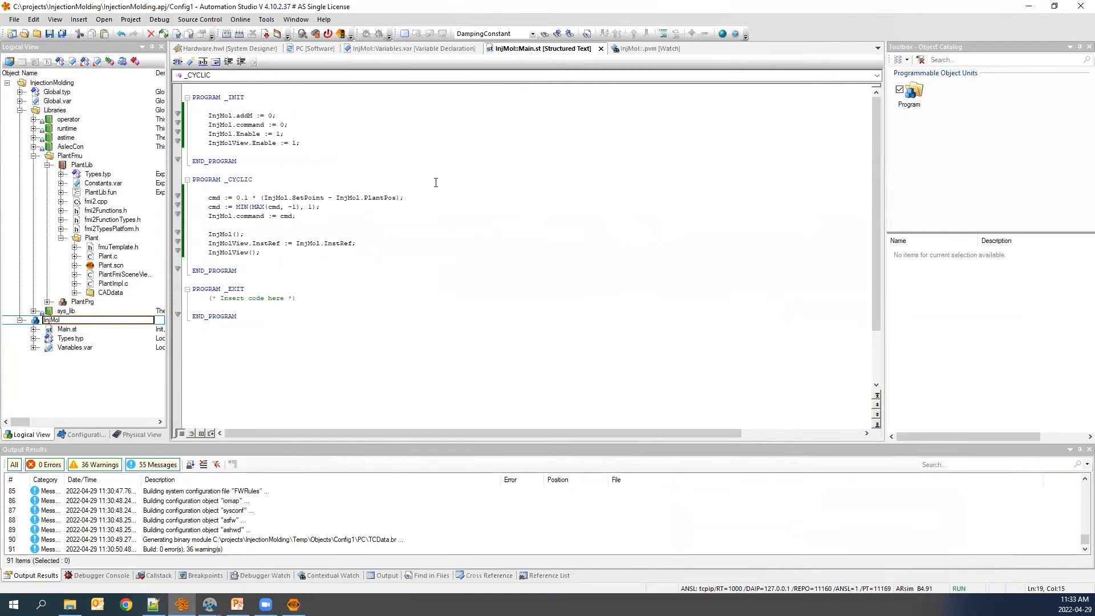
{"action": "scroll", "coordinate": [436, 182], "scroll_direction": "up", "scroll_amount": 2}
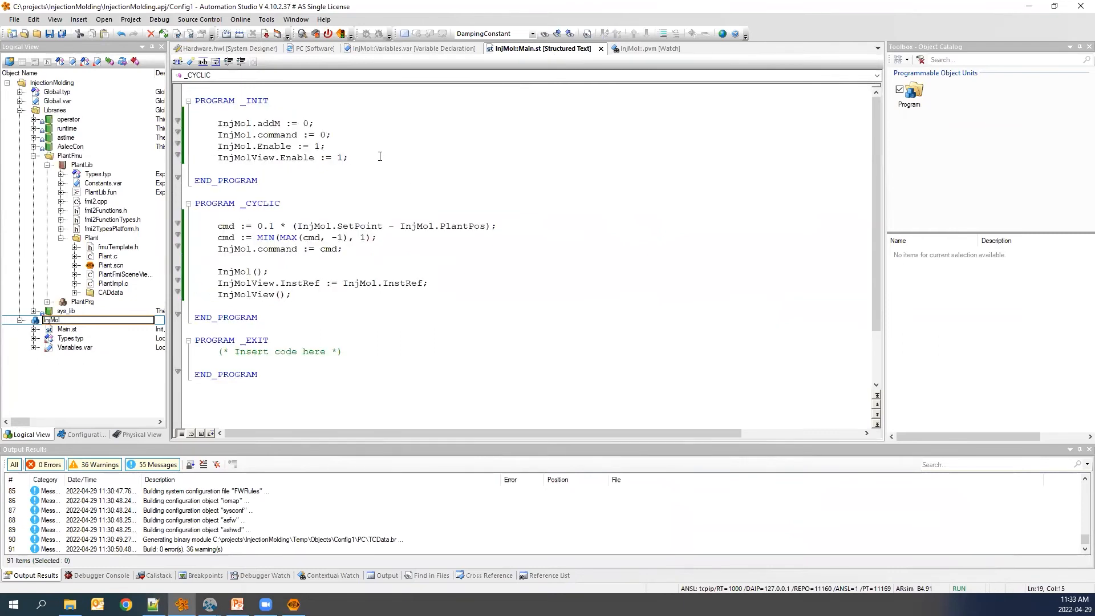
{"action": "key", "text": "Return"}
{"action": "key", "text": "Return"}
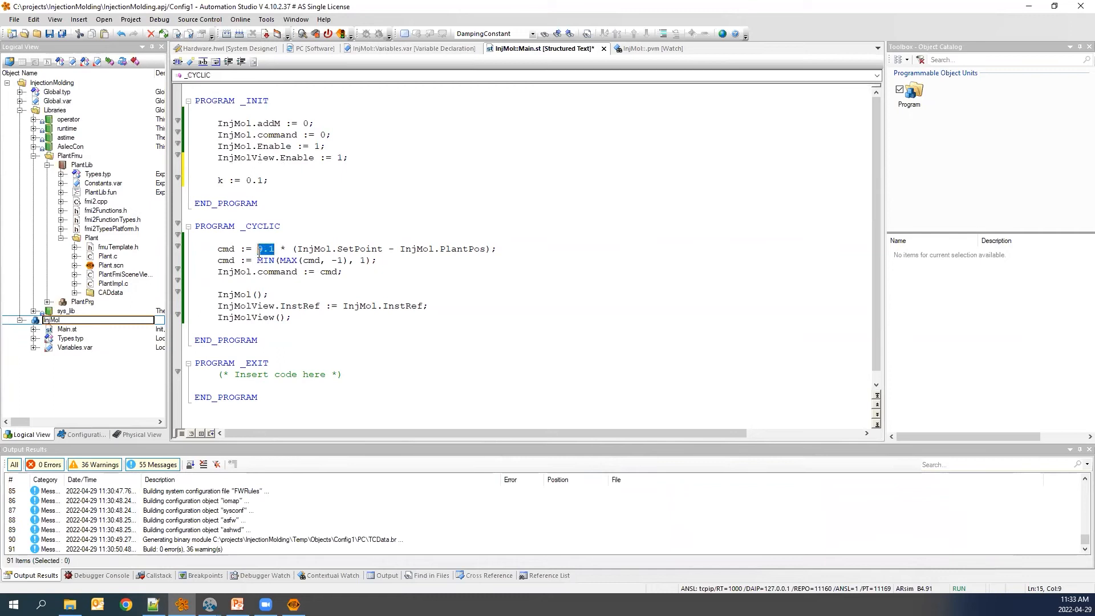
{"action": "type", "text": "k"}
{"action": "key", "text": "ctrl+s"}
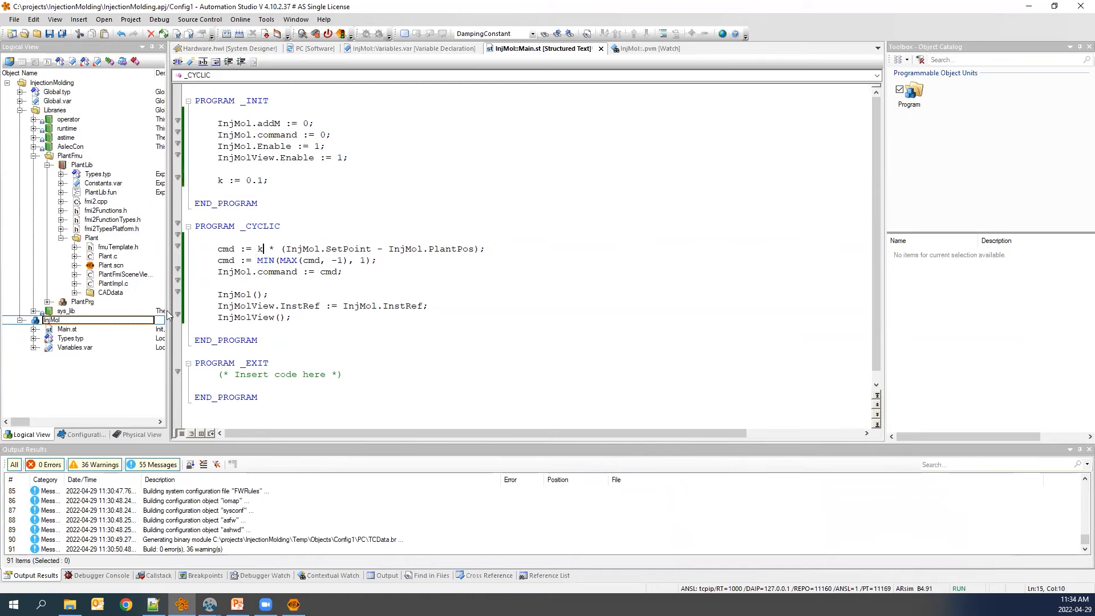
Declare a new variable k of type LREAL in InjMol's Variables.var.
{"action": "double_click", "coordinate": [82, 349]}
{"action": "left_click", "coordinate": [178, 62]}
{"action": "type", "text": "k"}
{"action": "key", "text": "Tab"}
{"action": "type", "text": "LREAL"}
{"action": "key", "text": "Return"}
{"action": "left_click", "coordinate": [244, 159]}
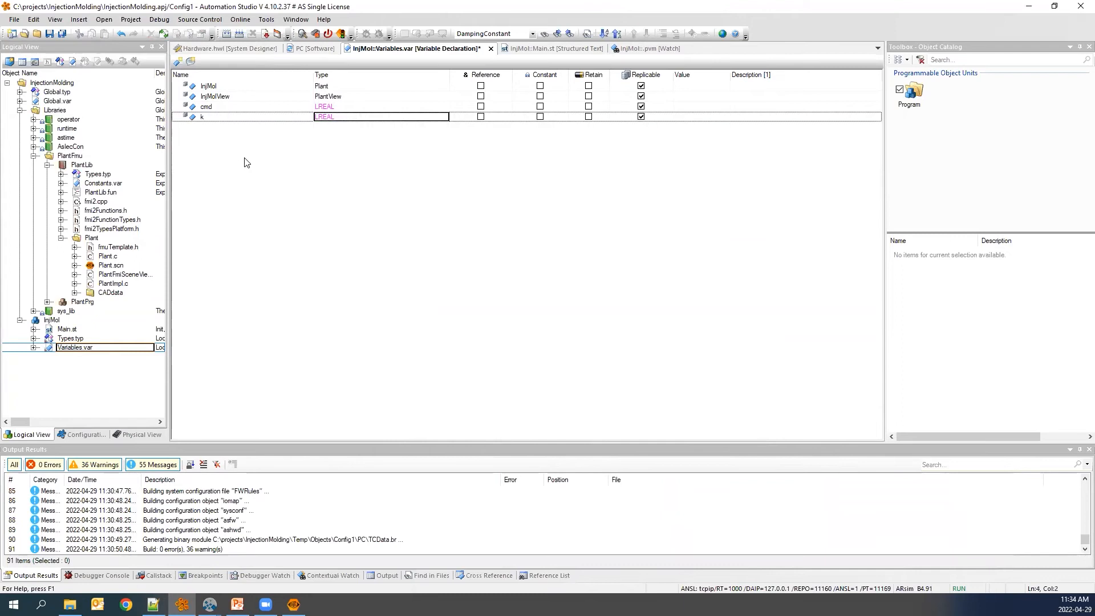
Rebuild the project and install it to ARsim through Offline Installation, creating the ARsim structure.
{"action": "left_click", "coordinate": [578, 50]}
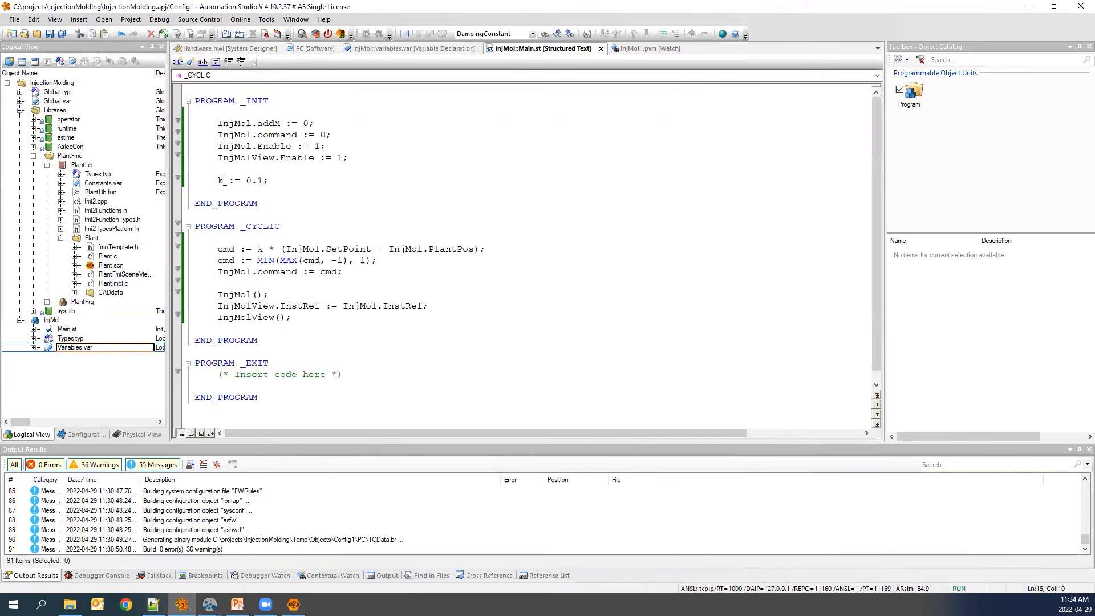
{"action": "mouse_move", "coordinate": [224, 181]}
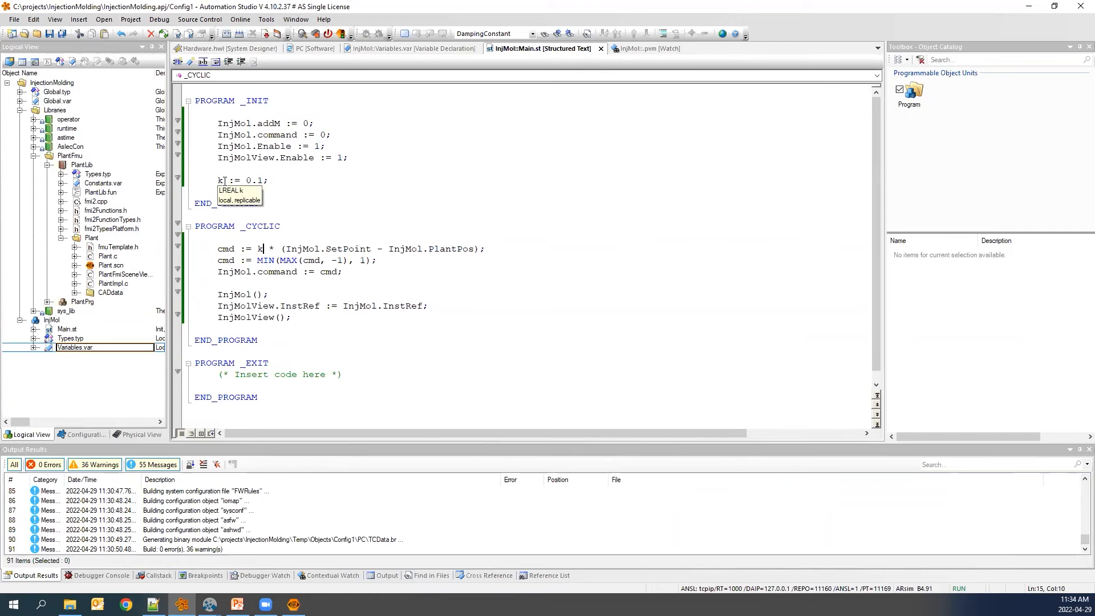
{"action": "left_click", "coordinate": [131, 19]}
{"action": "mouse_move", "coordinate": [178, 131]}
{"action": "left_click", "coordinate": [285, 144]}
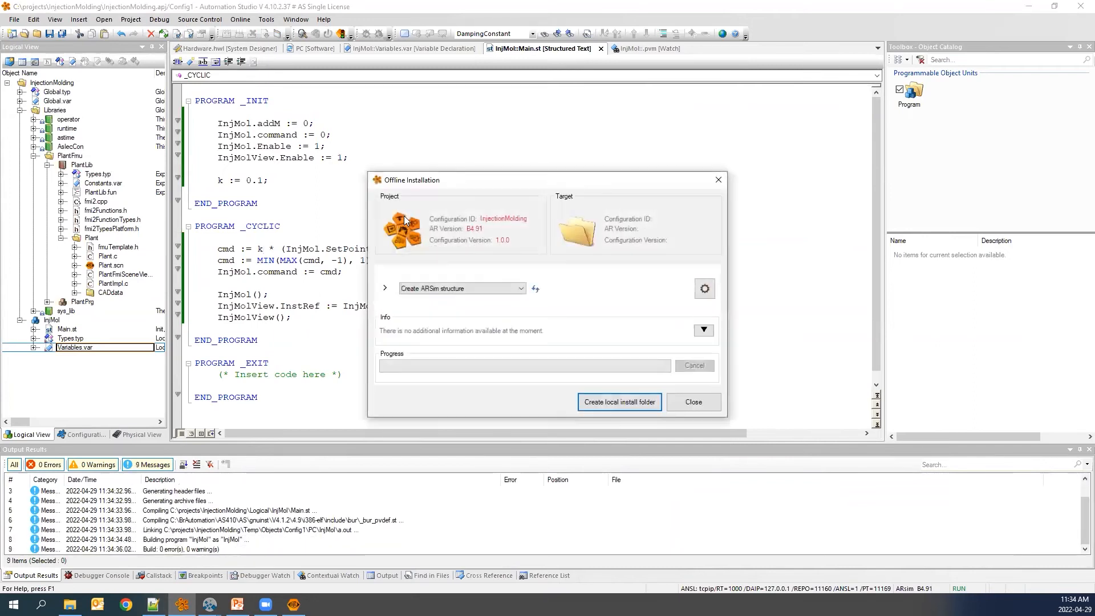
{"action": "key", "text": "Return"}
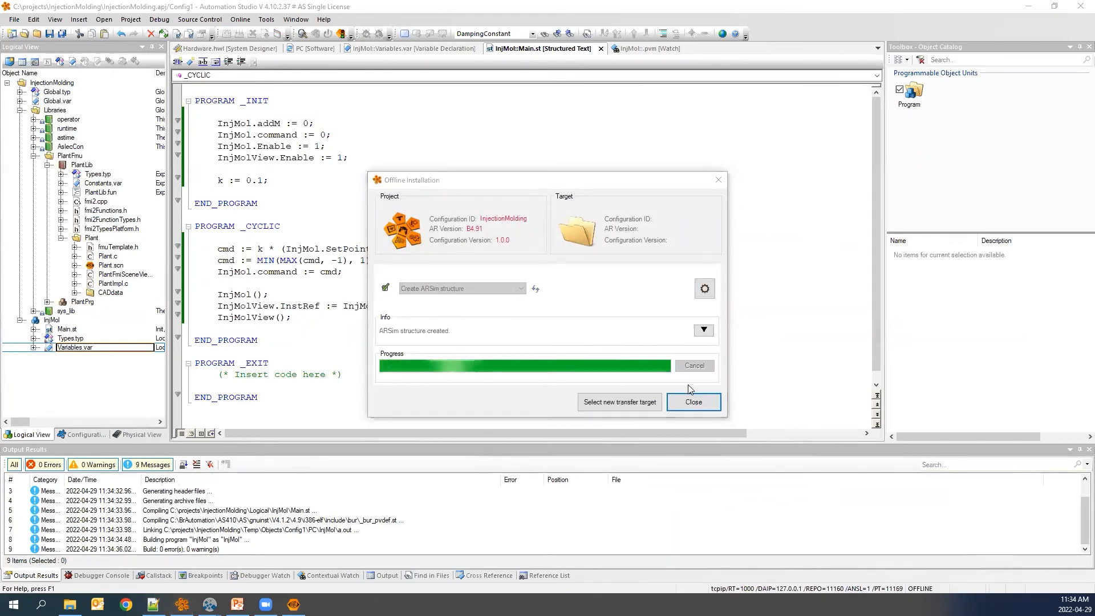
{"action": "left_click", "coordinate": [694, 402]}
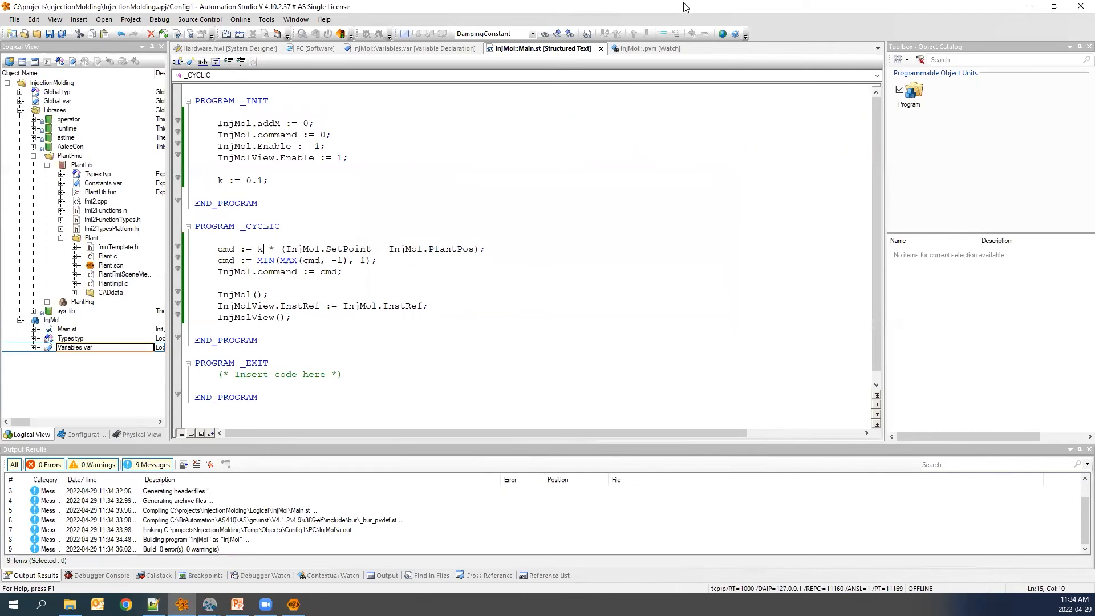
Insert the variable k into the InjMol watch list.
{"action": "left_click", "coordinate": [641, 50]}
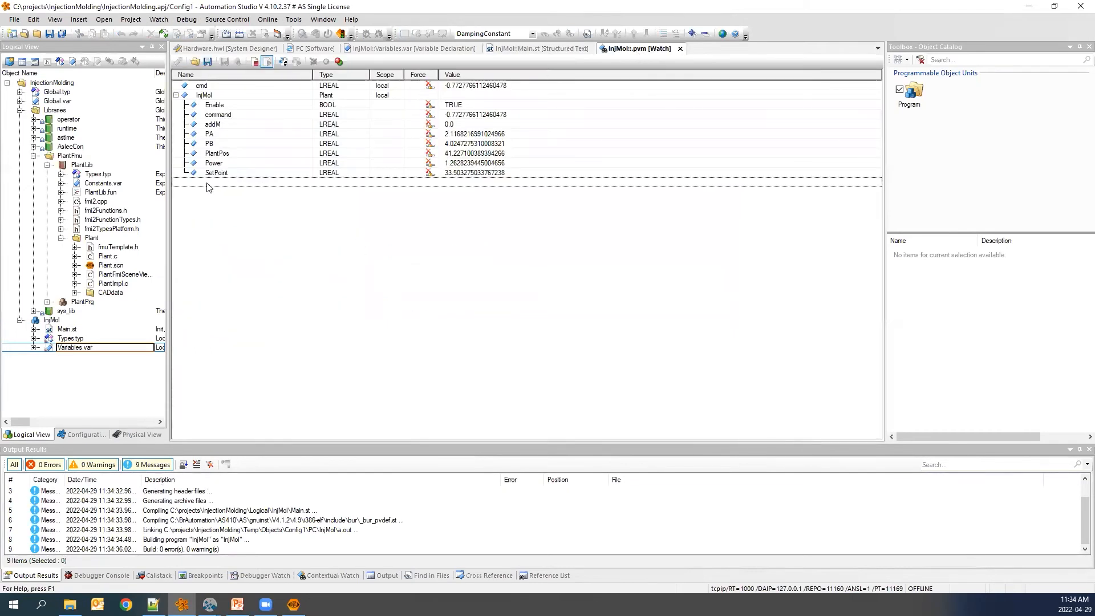
{"action": "left_click", "coordinate": [178, 61]}
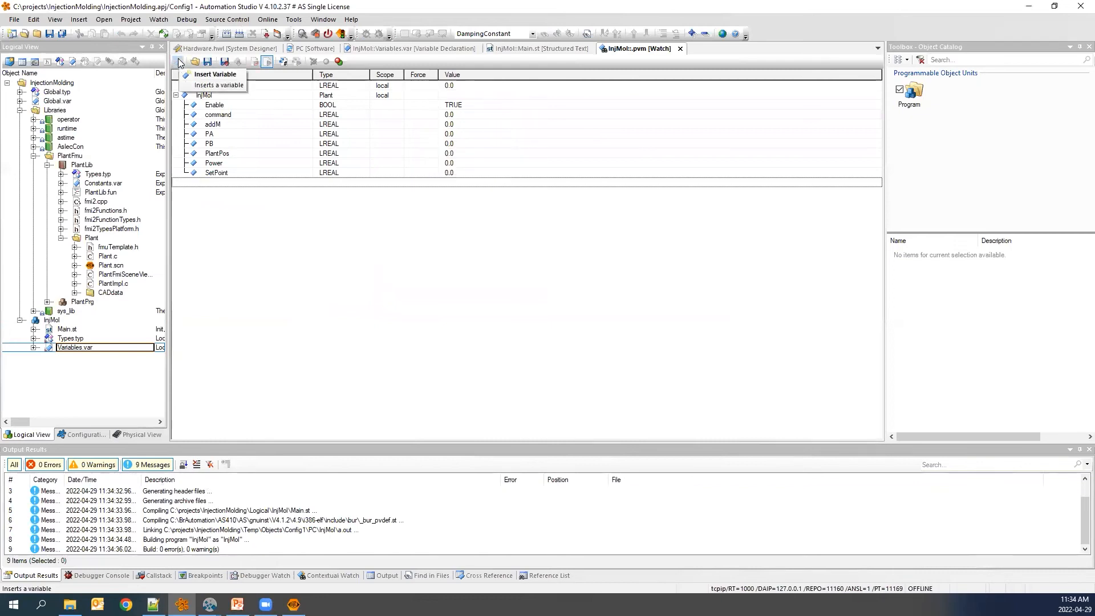
{"action": "left_click", "coordinate": [211, 70]}
{"action": "double_click", "coordinate": [496, 245]}
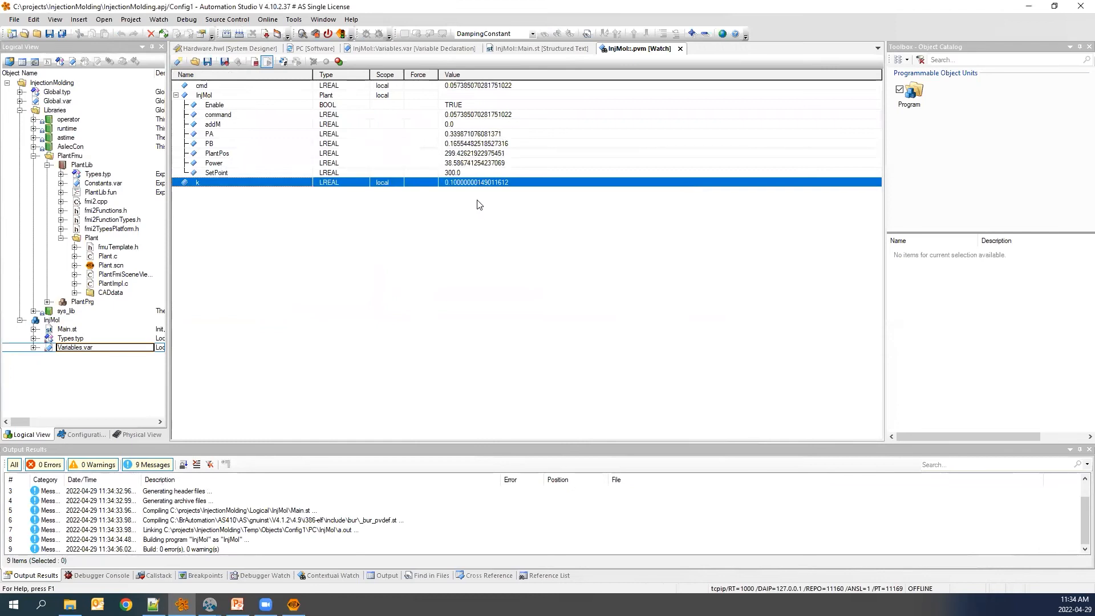
Arrange Automation Studio and the Scene Viewer side by side and widen the watch panel.
{"action": "left_click", "coordinate": [293, 605]}
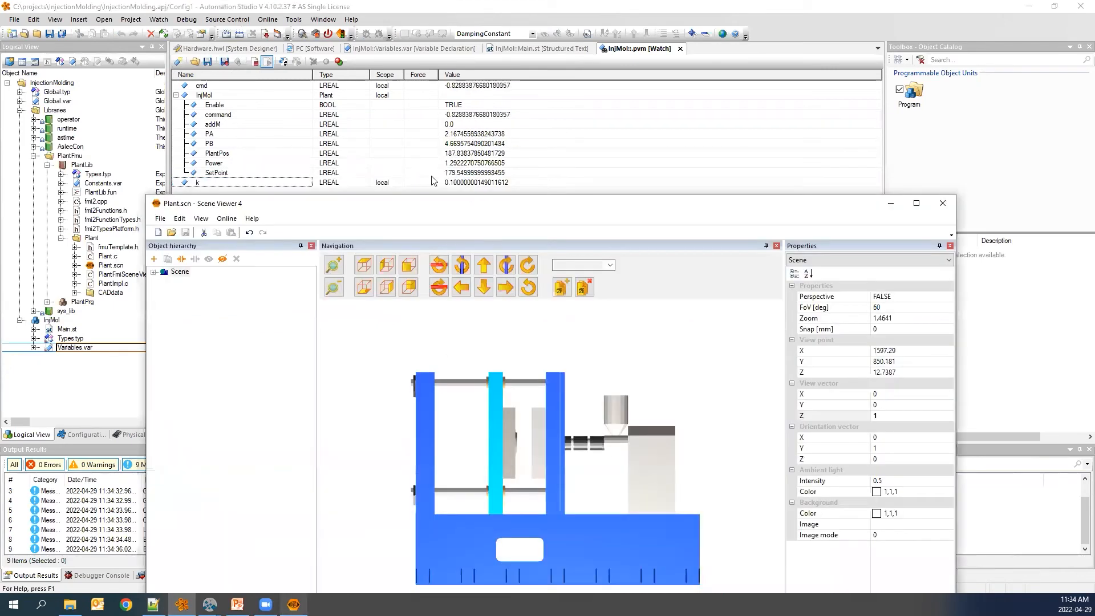
{"action": "key", "text": "super+Right"}
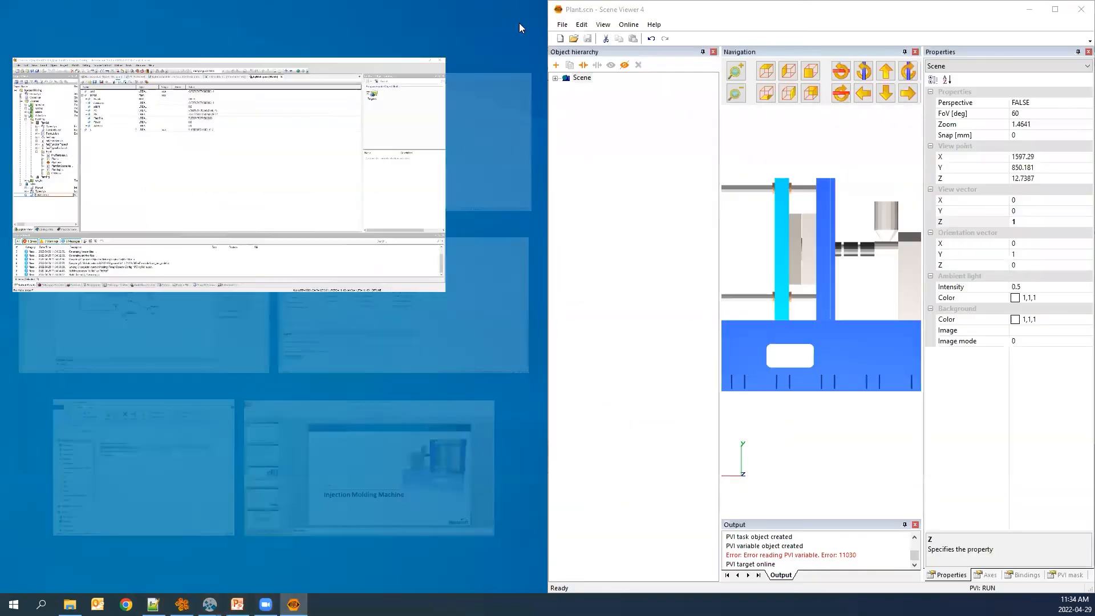
{"action": "left_click", "coordinate": [248, 193]}
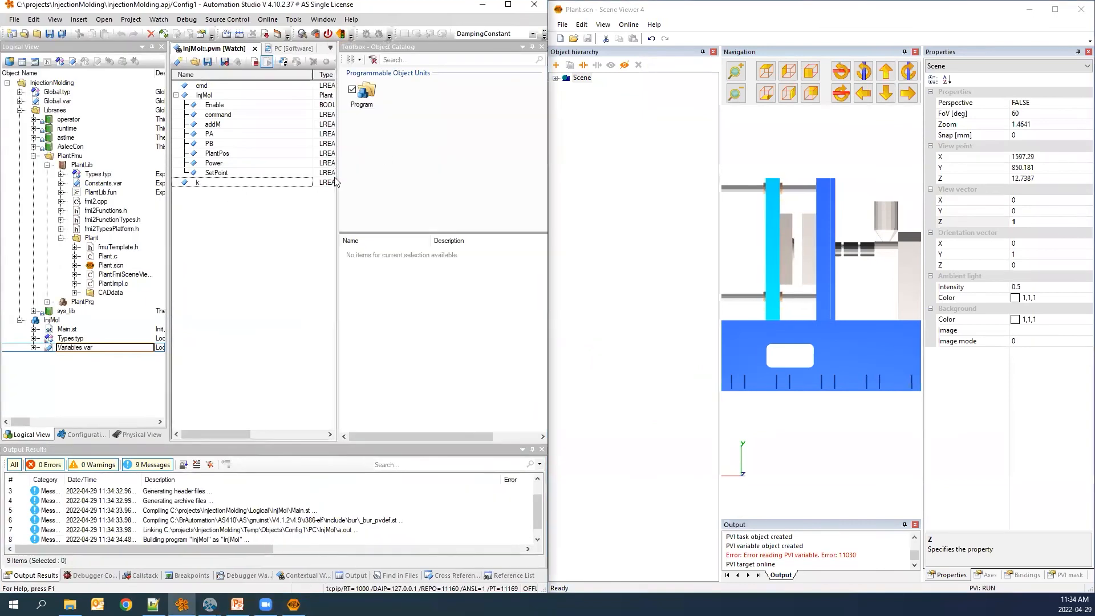
{"action": "left_click_drag", "start_coordinate": [337, 175], "coordinate": [496, 174]}
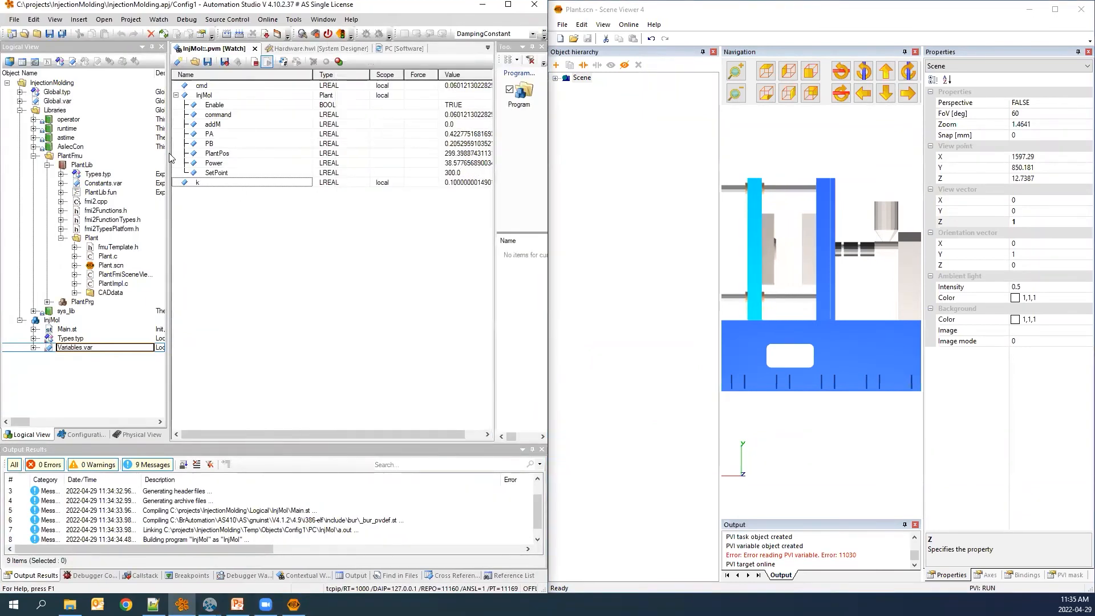
{"action": "left_click_drag", "start_coordinate": [167, 164], "coordinate": [85, 164]}
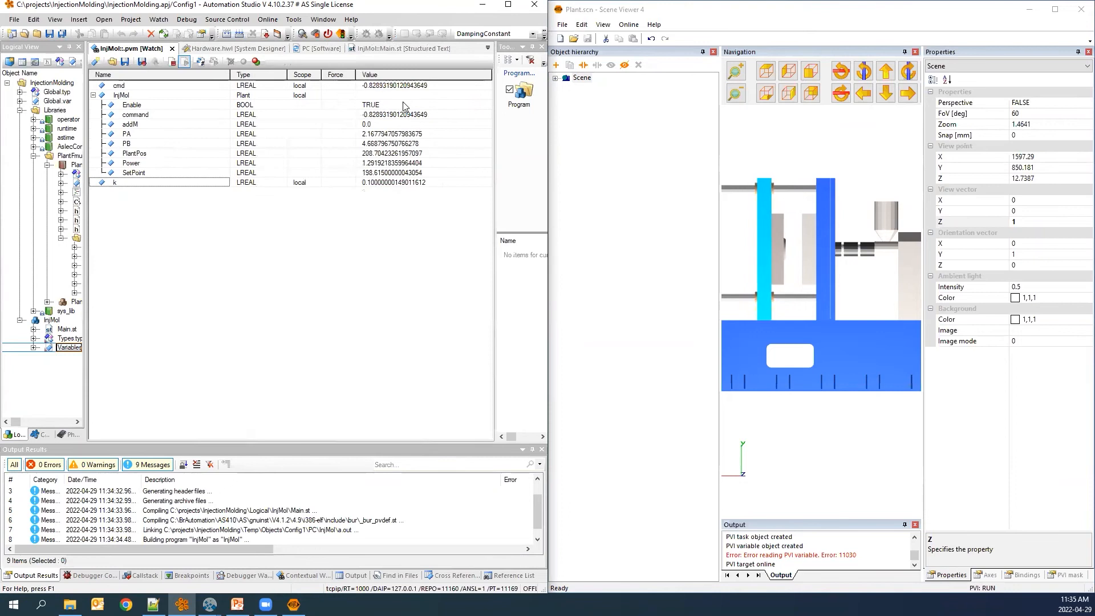
{"action": "double_click", "coordinate": [417, 183]}
{"action": "left_click_drag", "start_coordinate": [422, 183], "coordinate": [353, 187]}
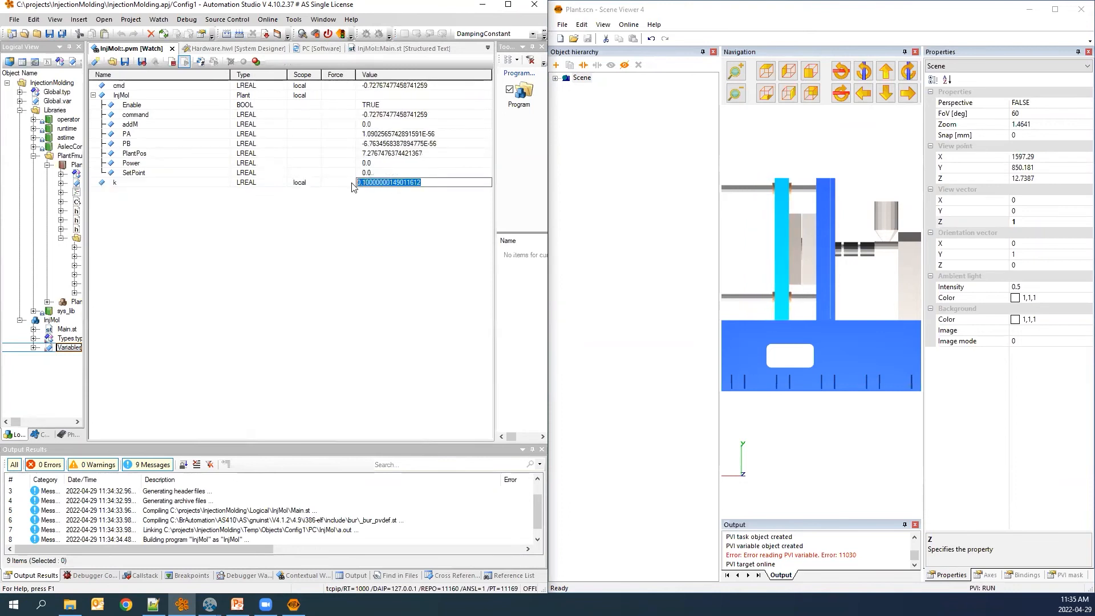
{"action": "type", "text": "0.001"}
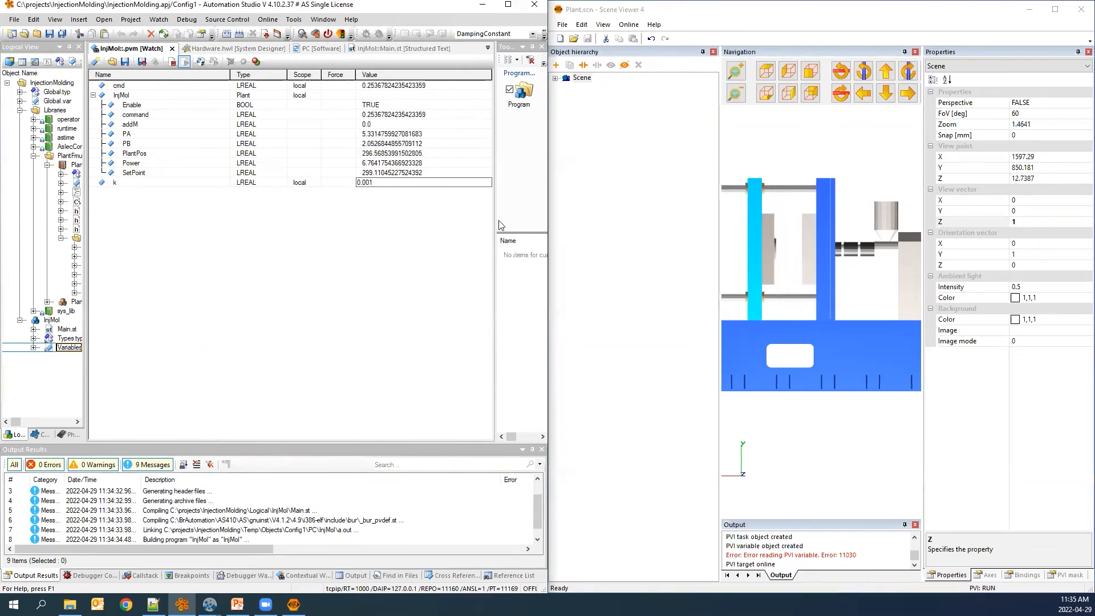
{"action": "key", "text": "Escape"}
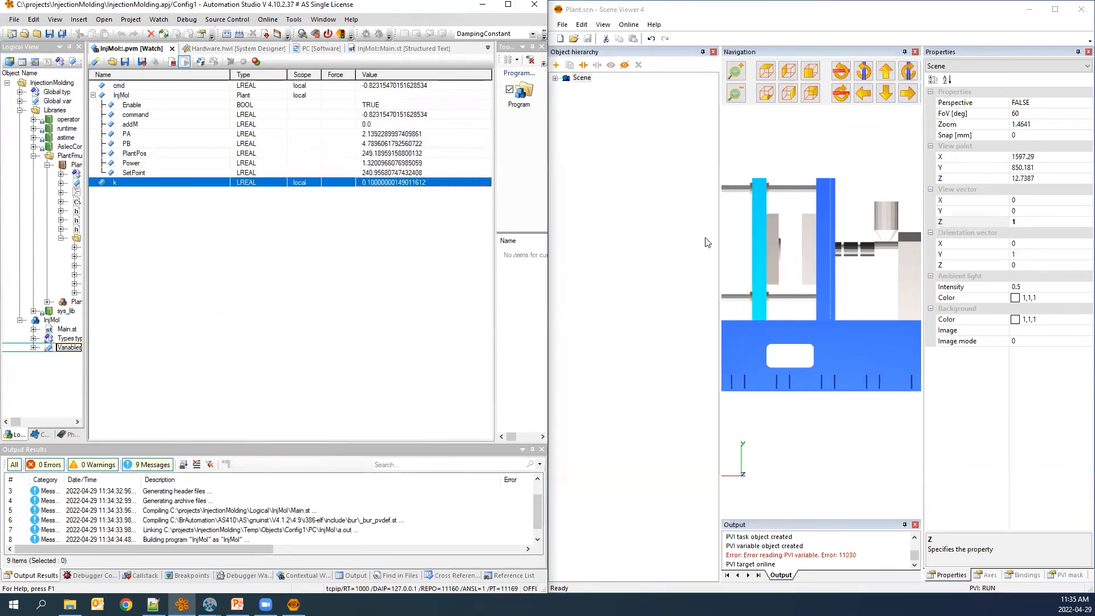
Enlarge the Scene Viewer's 3D view by narrowing its object hierarchy and properties panes.
{"action": "left_click_drag", "start_coordinate": [720, 235], "coordinate": [615, 241]}
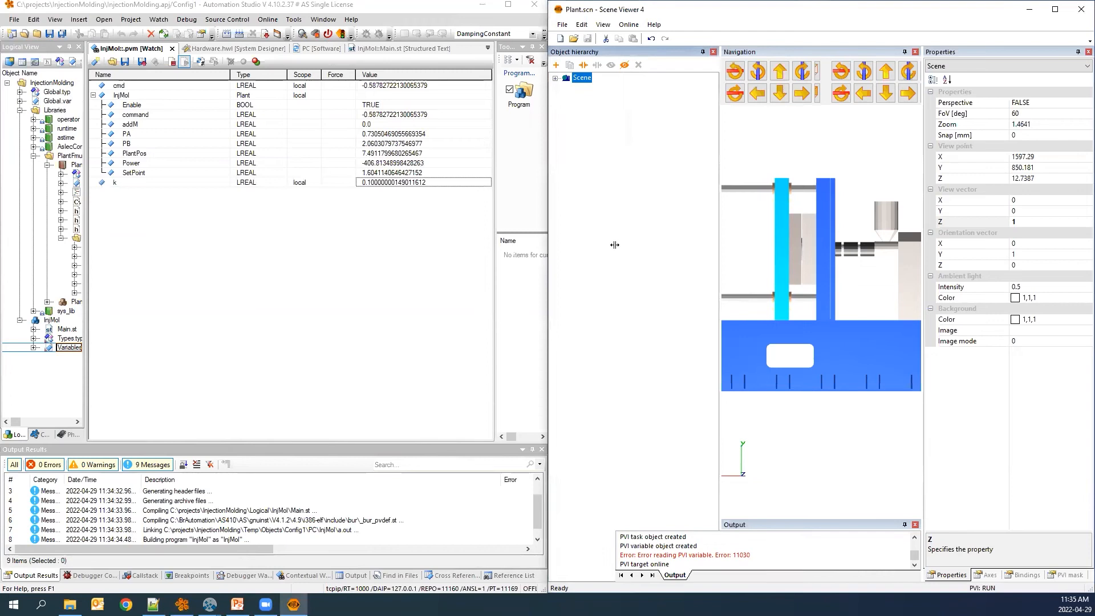
{"action": "left_click_drag", "start_coordinate": [924, 220], "coordinate": [1057, 215]}
Try the gain k at 0.001 and then at 0.01 in the watch while the machine runs.
{"action": "left_click", "coordinate": [383, 182]}
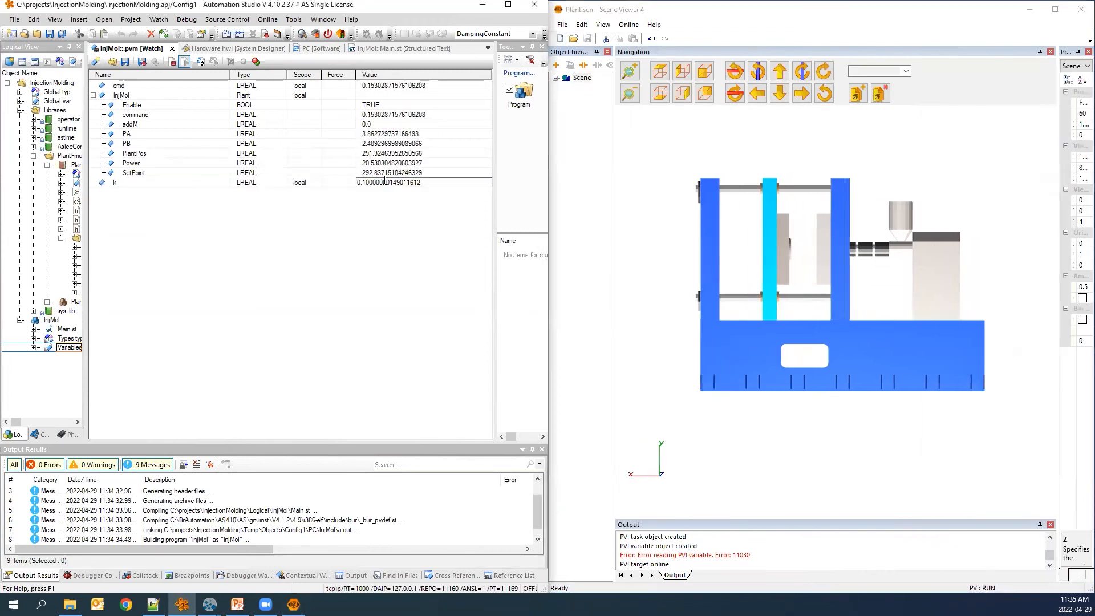
{"action": "type", "text": "0.001"}
{"action": "key", "text": "BackSpace"}
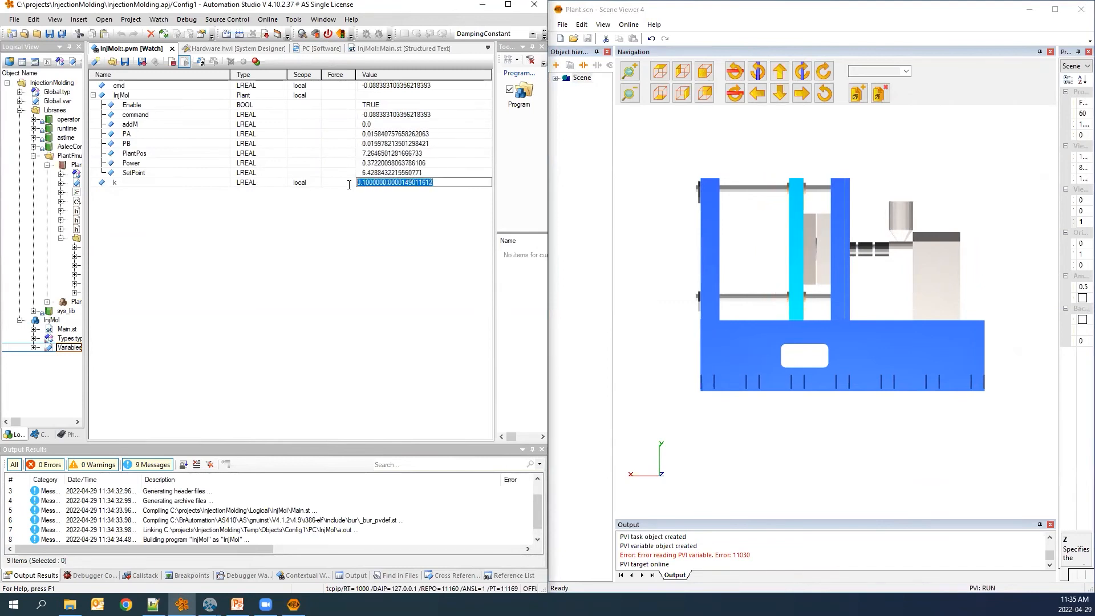
{"action": "type", "text": "0.001"}
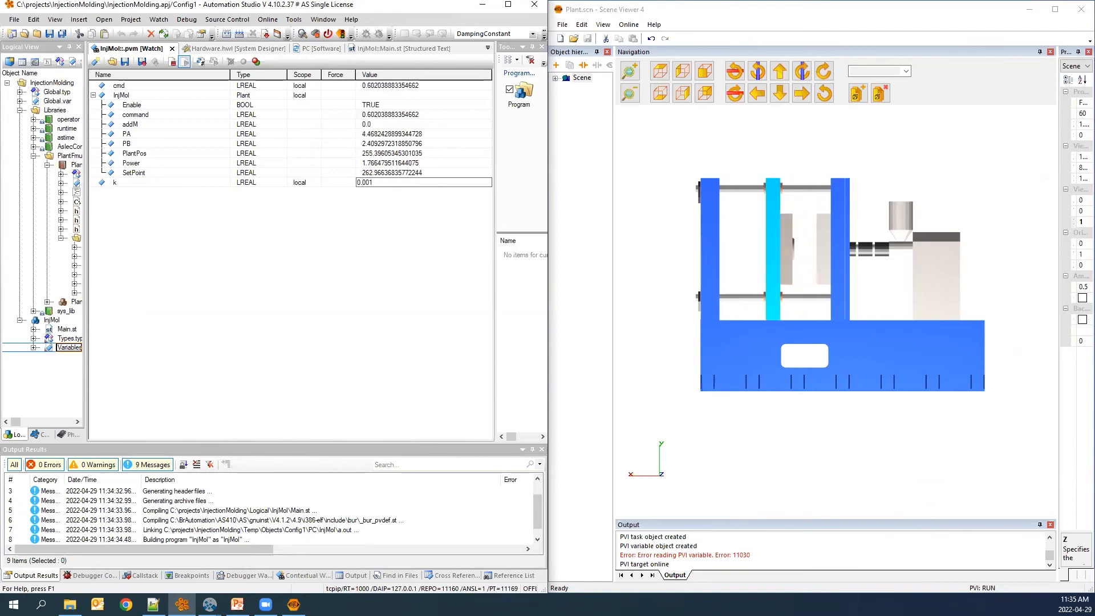
{"action": "key", "text": "Return"}
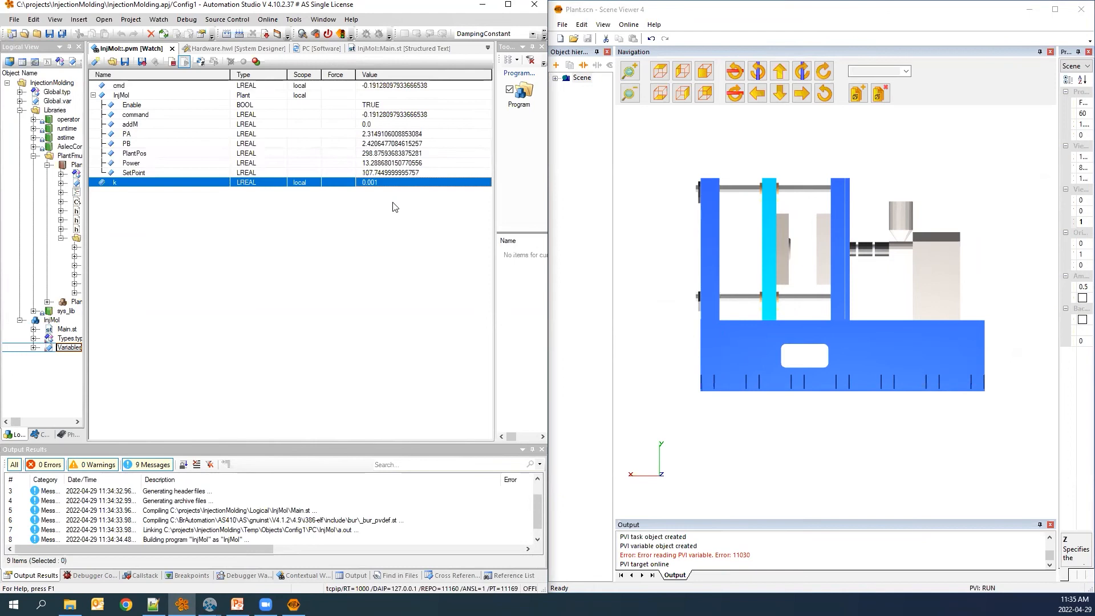
{"action": "left_click", "coordinate": [387, 185]}
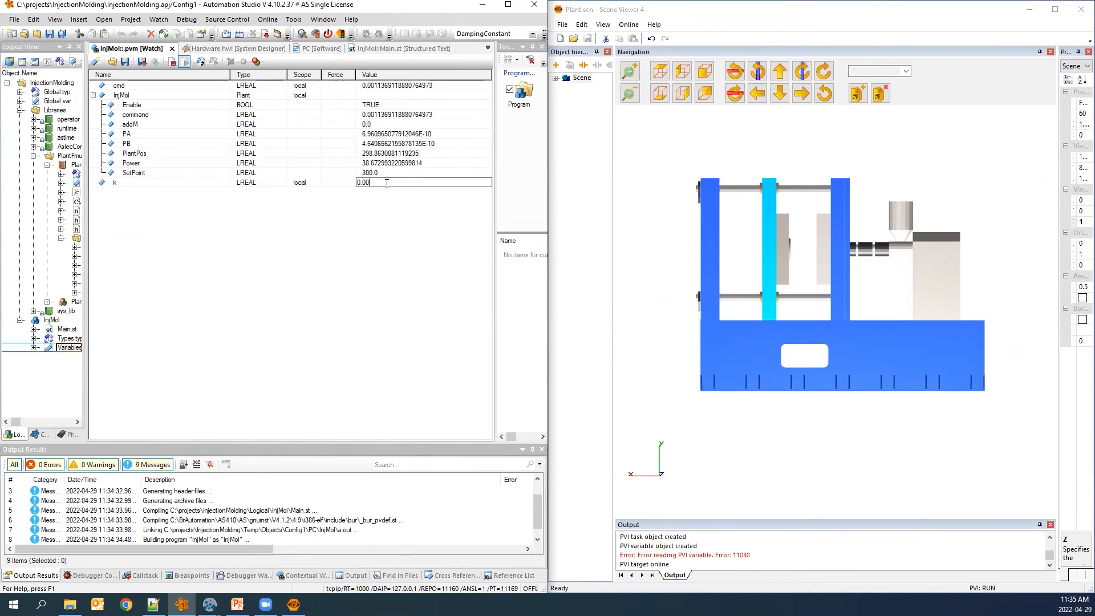
{"action": "key", "text": "Return"}
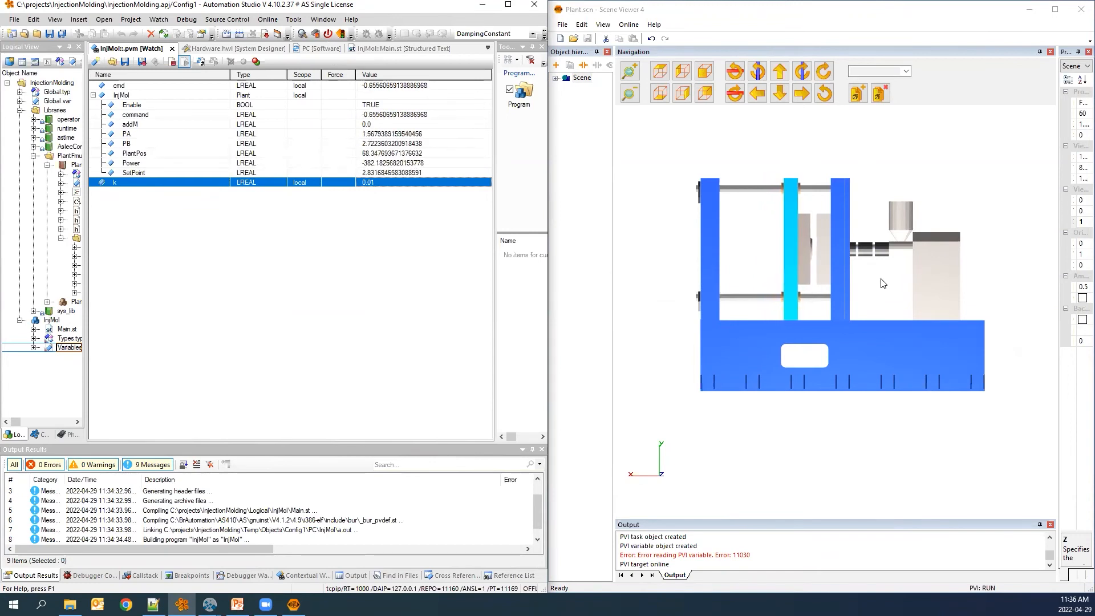
Set the gain k to 0.5 in the watch and observe the machine in the Scene Viewer.
{"action": "left_click", "coordinate": [395, 183]}
{"action": "type", "text": "0.5"}
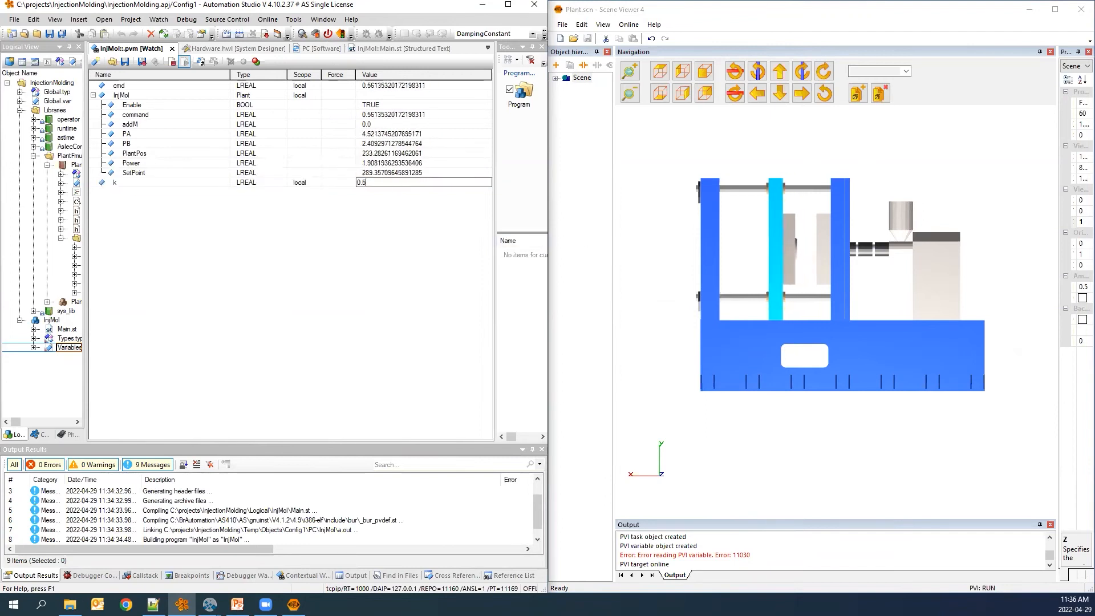
{"action": "key", "text": "Return"}
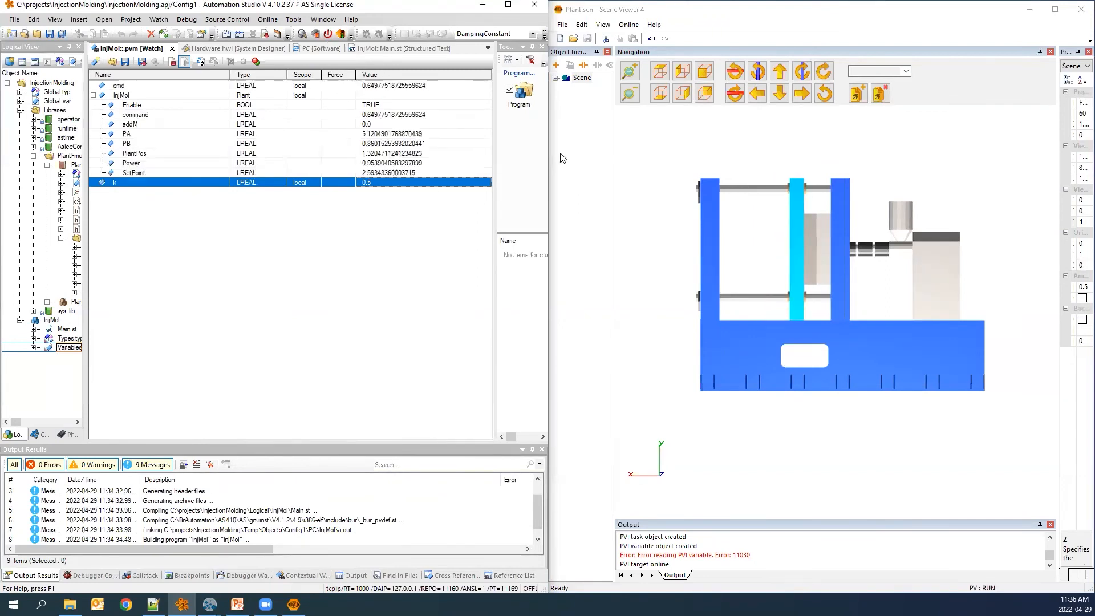
{"action": "scroll", "coordinate": [814, 254], "scroll_direction": "up", "scroll_amount": 2}
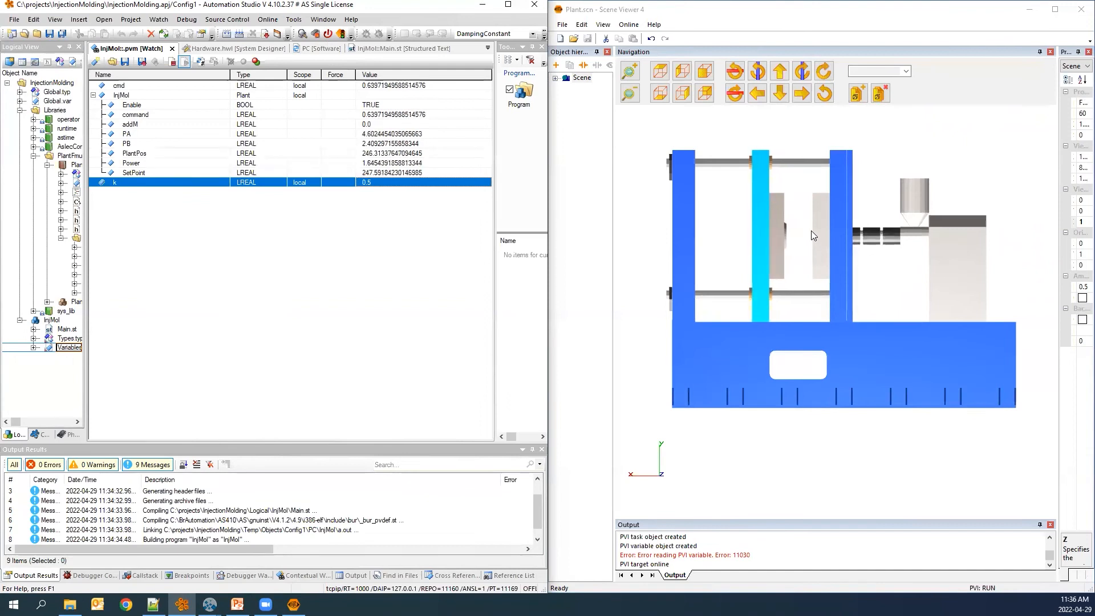
{"action": "scroll", "coordinate": [813, 234], "scroll_direction": "up", "scroll_amount": 1}
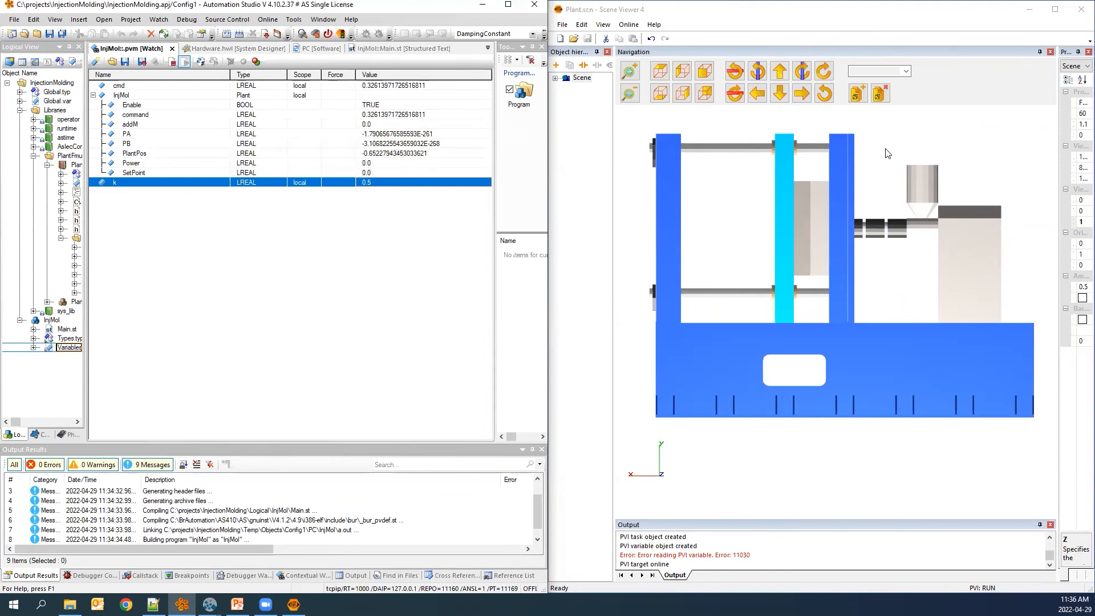
Set the gain k to 0.1 in the watch while the machine runs.
{"action": "left_click", "coordinate": [398, 154]}
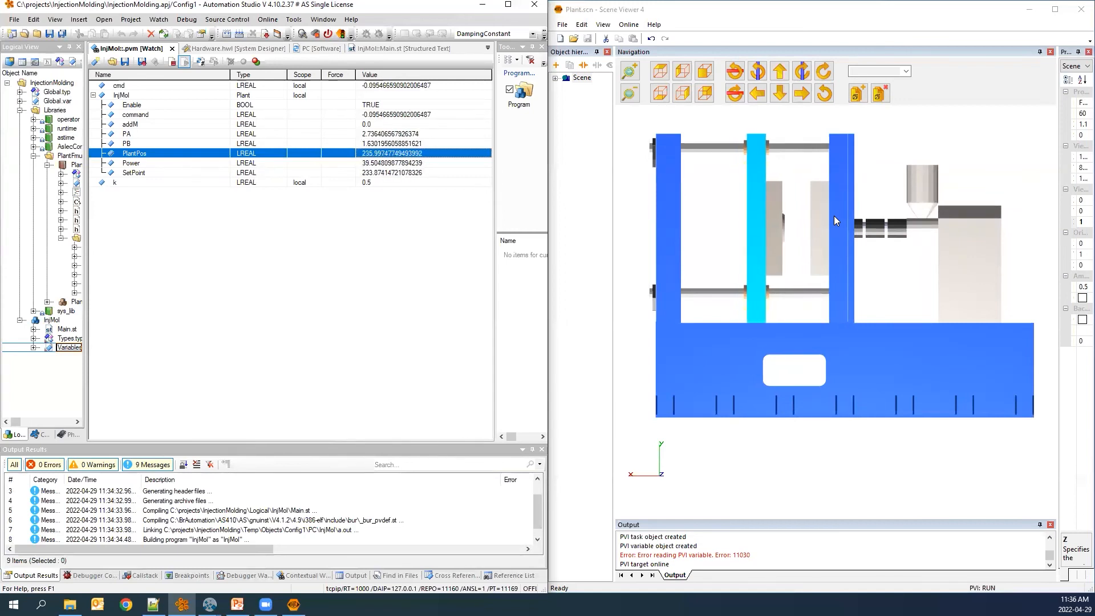
{"action": "left_click", "coordinate": [397, 182]}
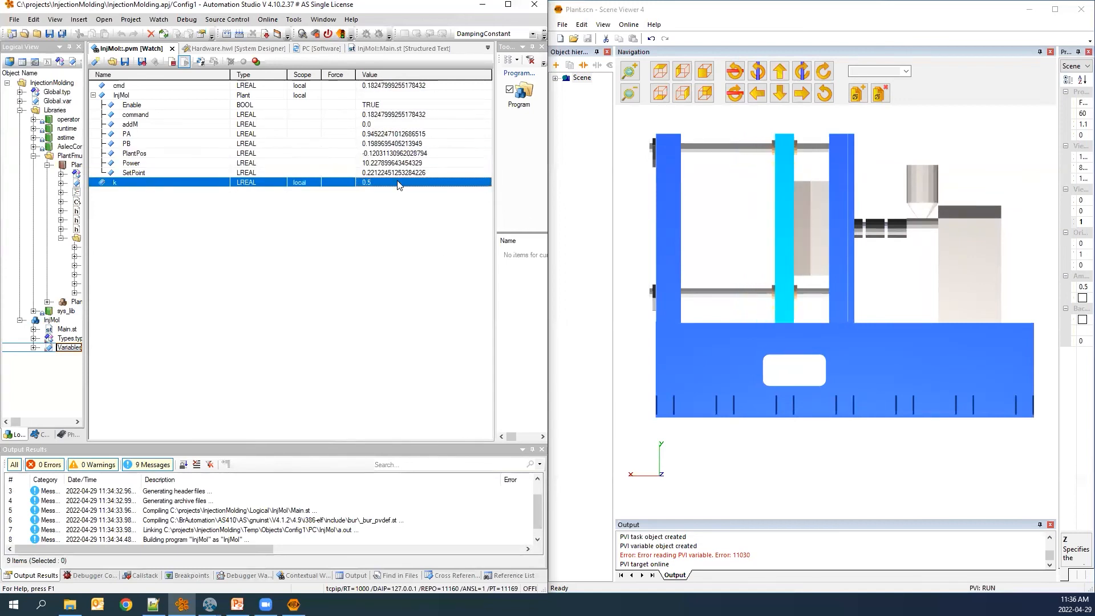
{"action": "left_click", "coordinate": [397, 182]}
{"action": "type", "text": "0.1"}
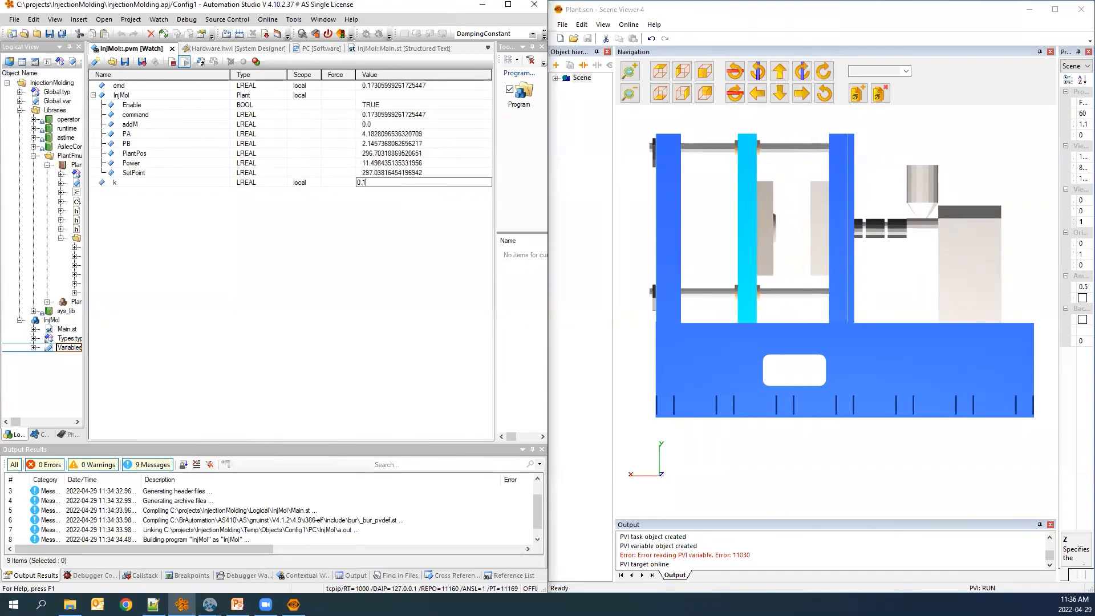
{"action": "key", "text": "Return"}
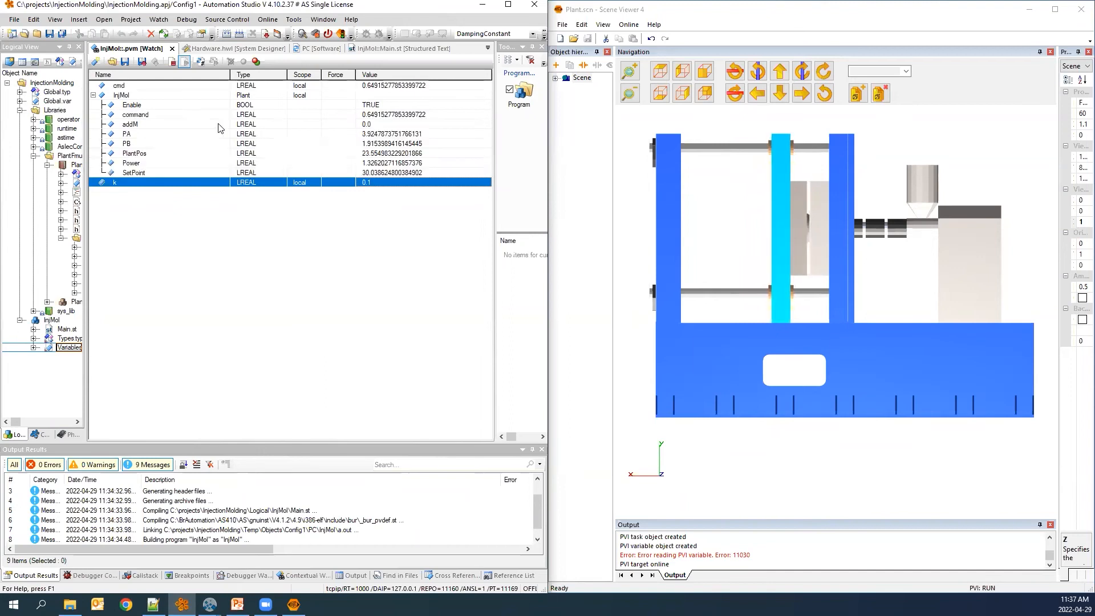
Set the plant's added mass addM to 5000 in the watch.
{"action": "left_click", "coordinate": [137, 127]}
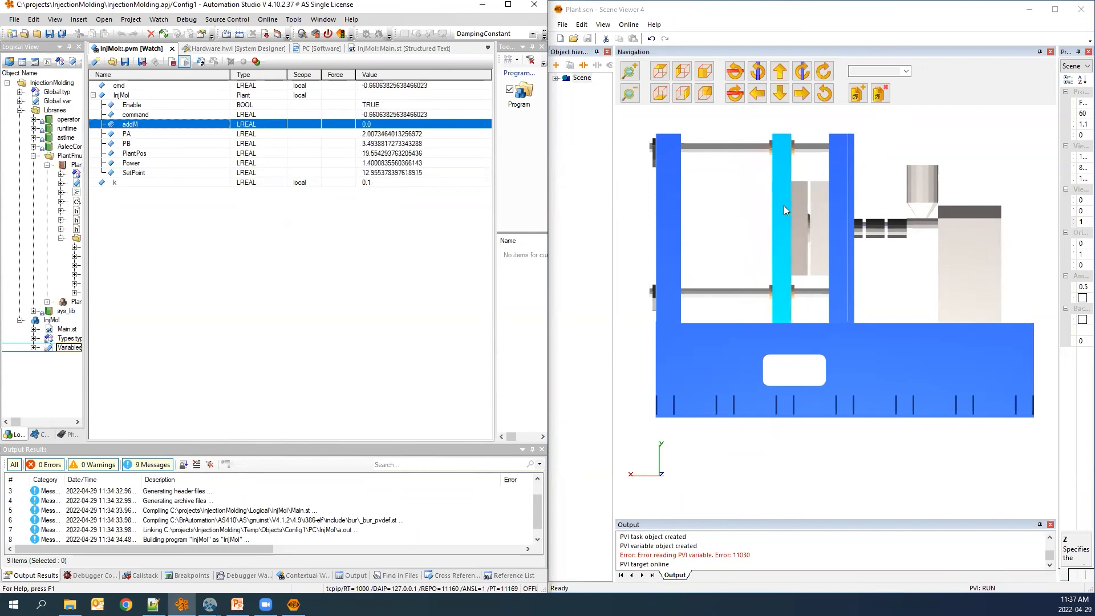
{"action": "left_click", "coordinate": [382, 125]}
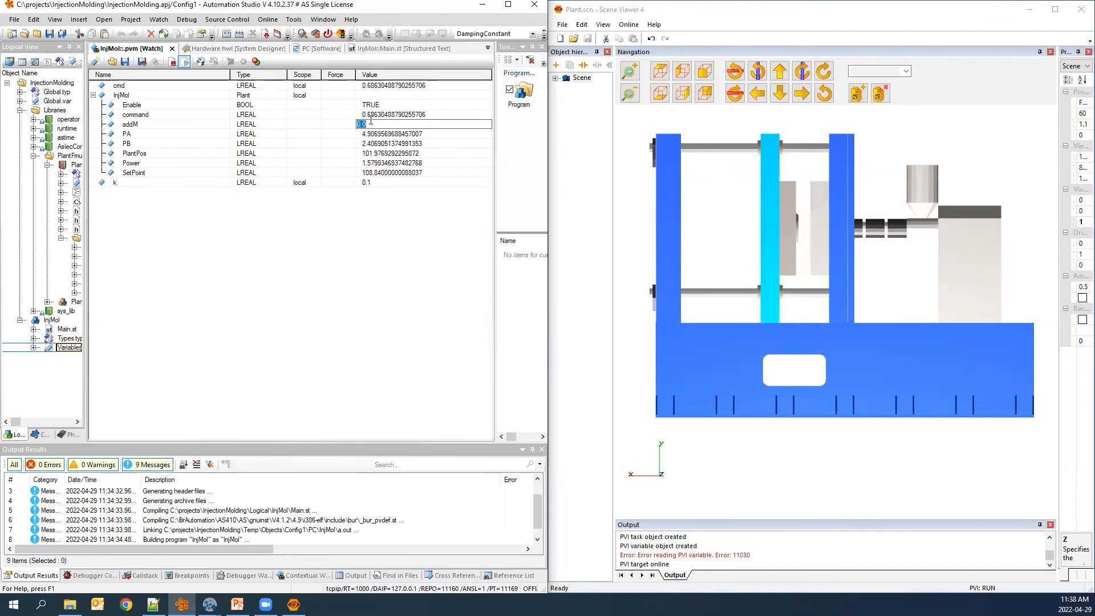
{"action": "type", "text": "5000"}
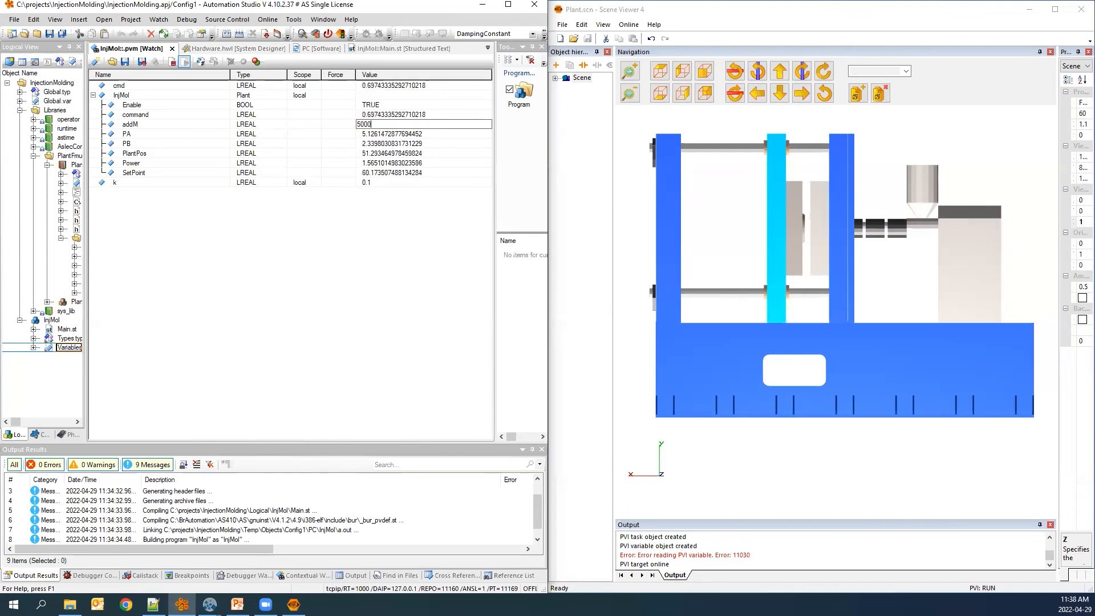
{"action": "key", "text": "Return"}
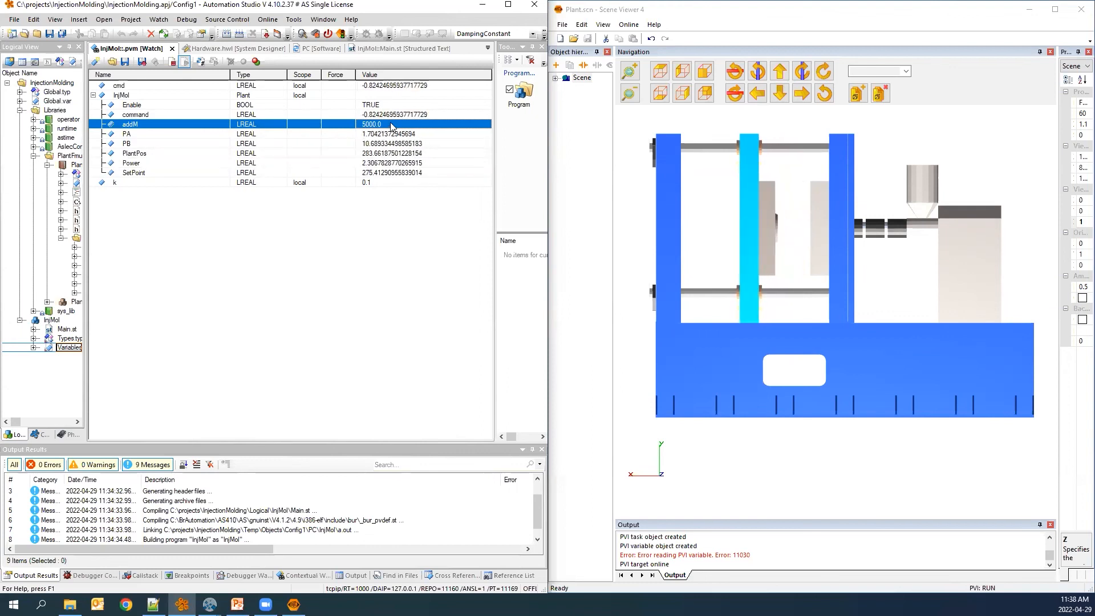
Check the program and software tabs, then set addM to 10000 in the watch.
{"action": "left_click", "coordinate": [385, 50]}
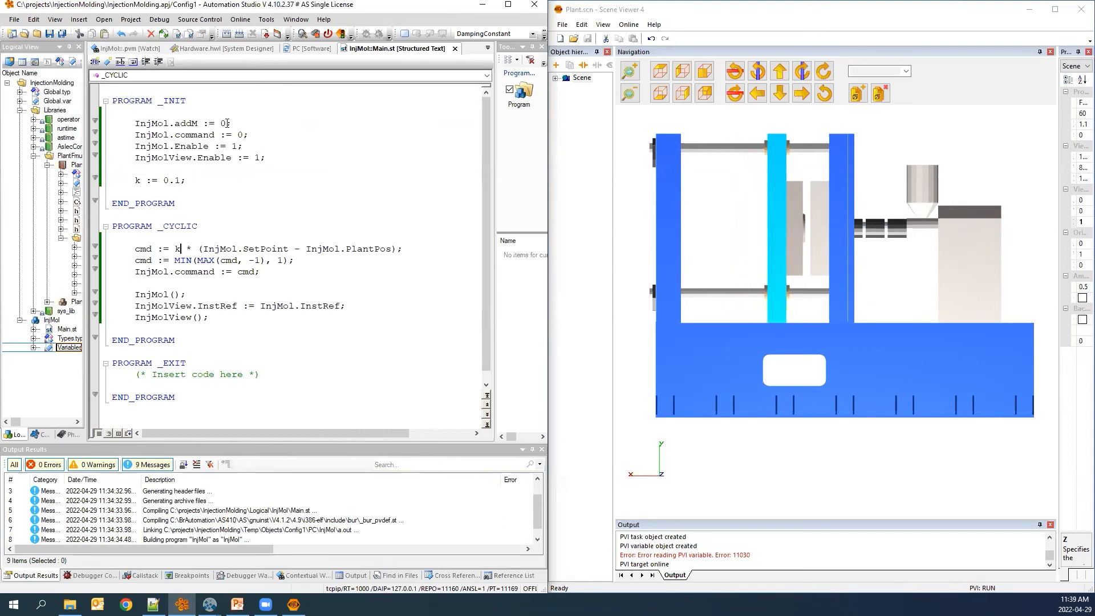
{"action": "left_click", "coordinate": [302, 48]}
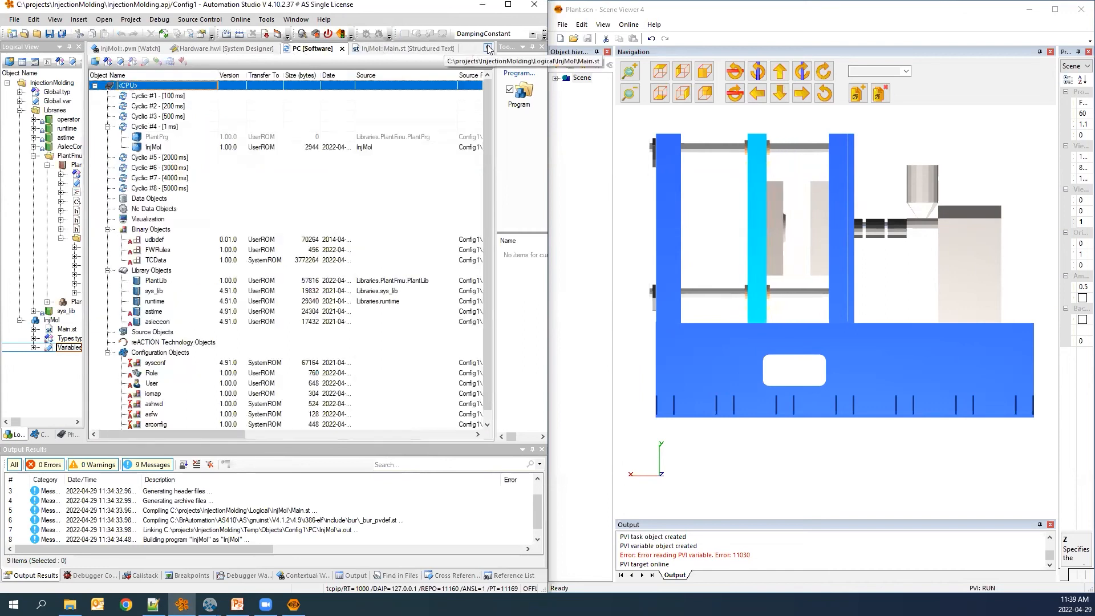
{"action": "left_click", "coordinate": [488, 49]}
{"action": "left_click", "coordinate": [531, 77]}
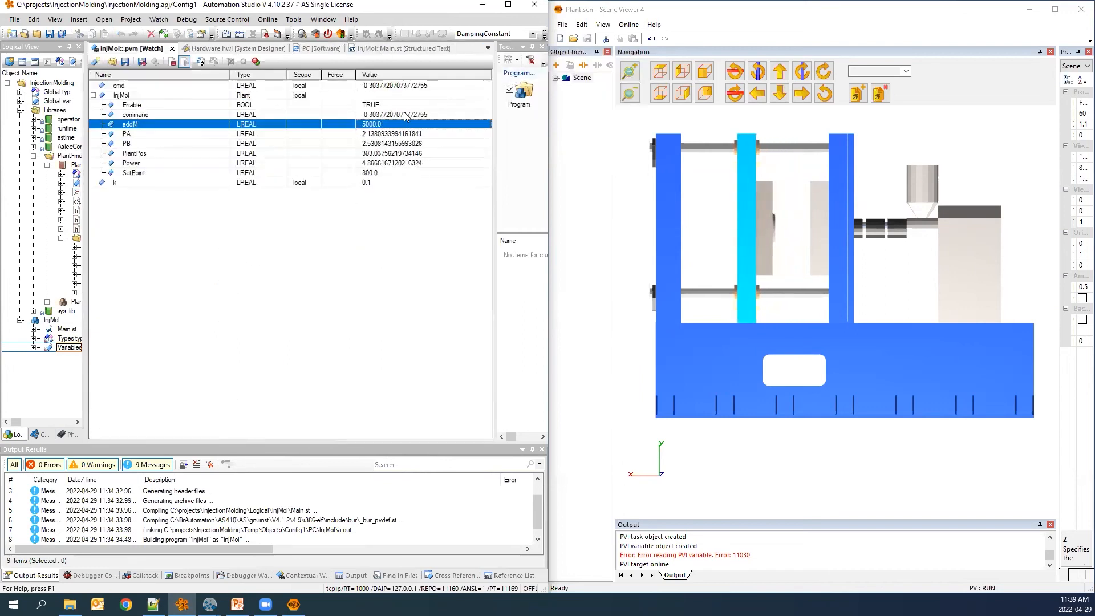
{"action": "left_click", "coordinate": [388, 124]}
{"action": "type", "text": "10000"}
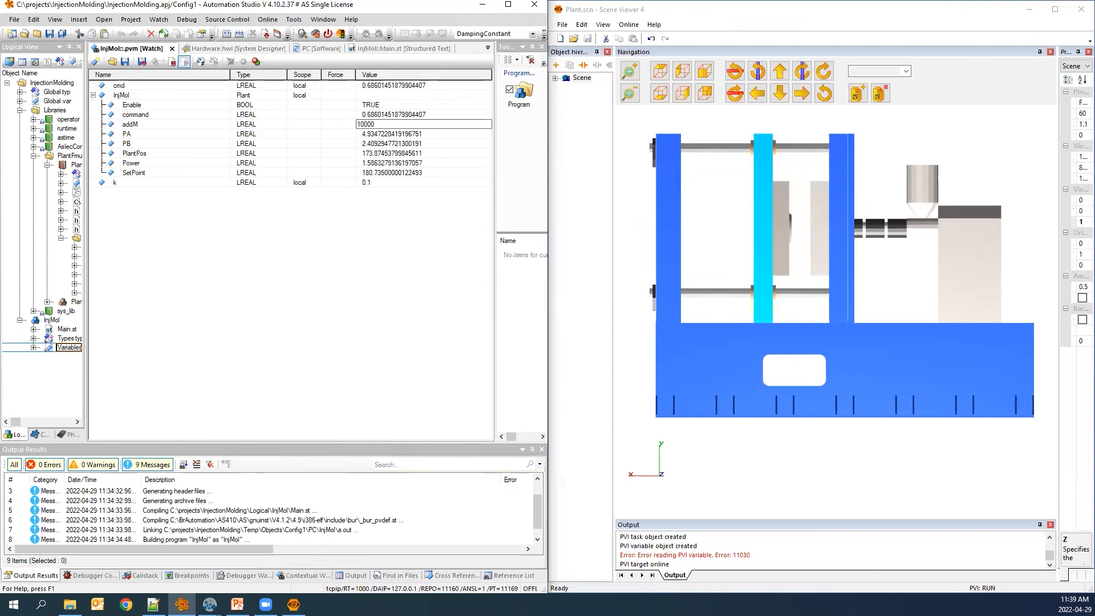
{"action": "left_click", "coordinate": [341, 128]}
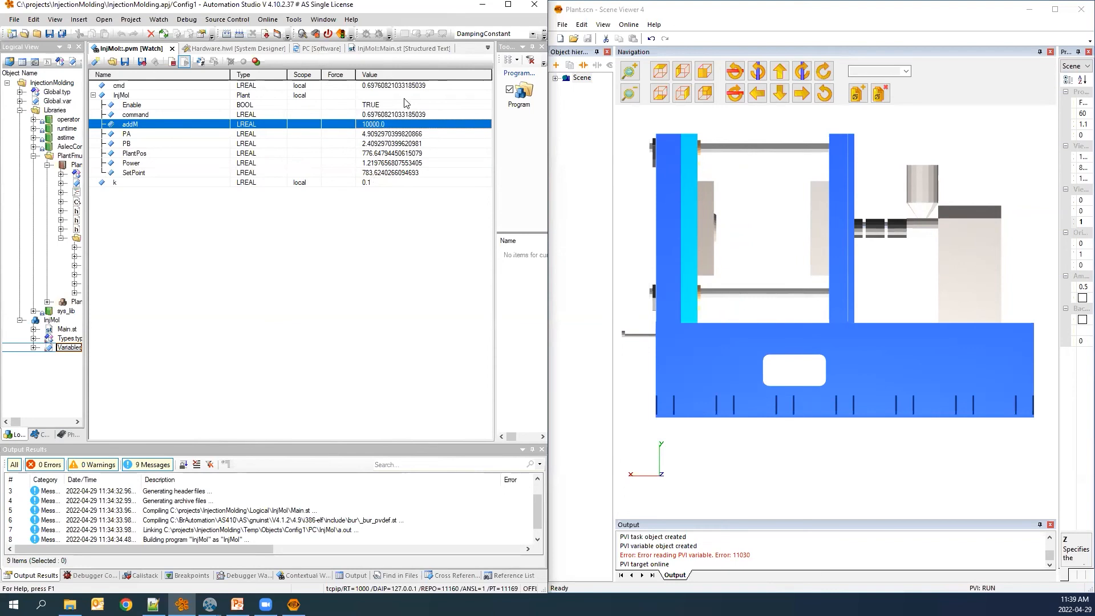
Change the init value of InjMol.addM to 10000 in Main.st and reinstall the project to ARsim.
{"action": "left_click", "coordinate": [386, 49]}
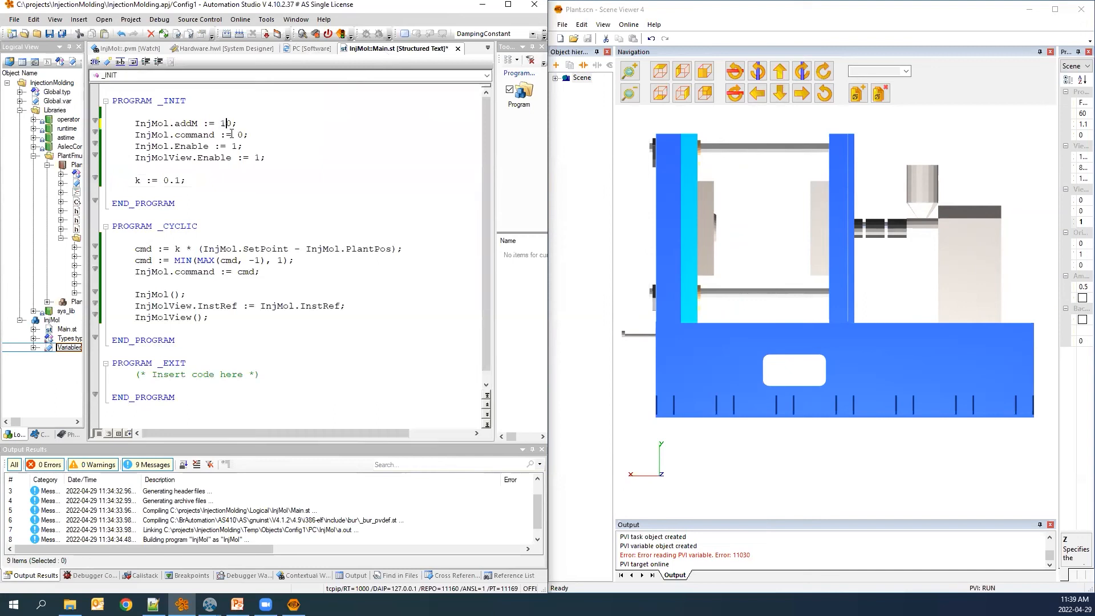
{"action": "left_click", "coordinate": [245, 123]}
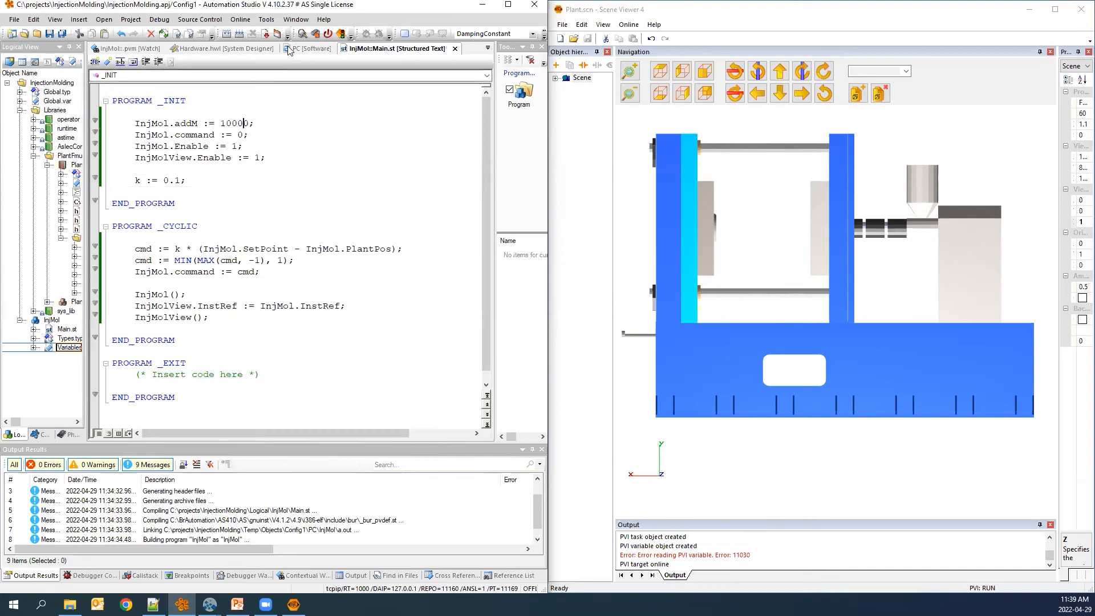
{"action": "left_click", "coordinate": [127, 22]}
{"action": "mouse_move", "coordinate": [165, 127]}
{"action": "left_click", "coordinate": [323, 144]}
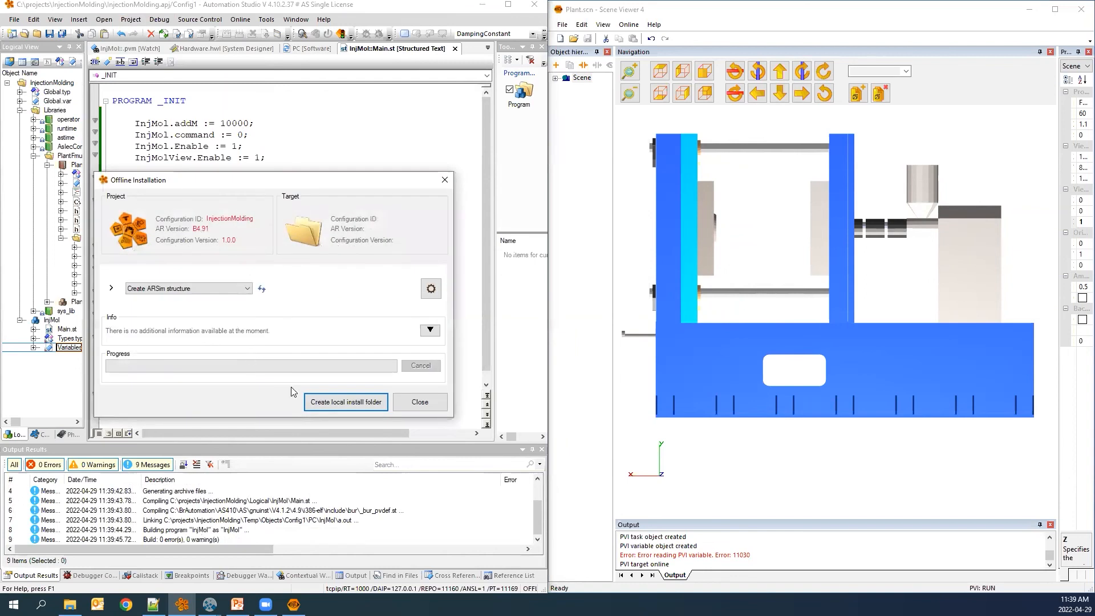
{"action": "left_click", "coordinate": [325, 395]}
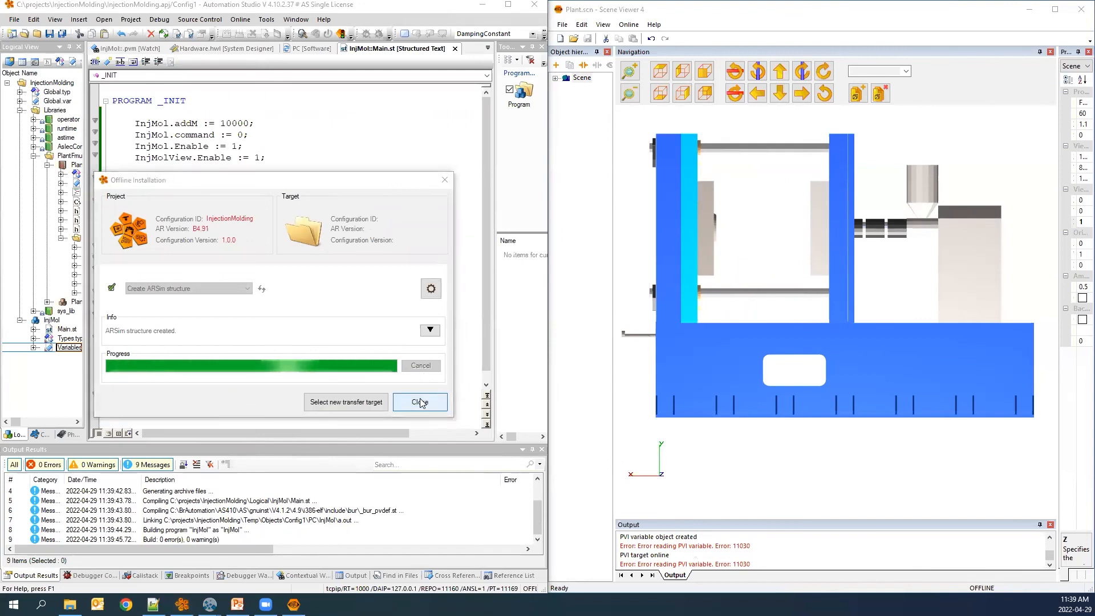
{"action": "left_click", "coordinate": [420, 400]}
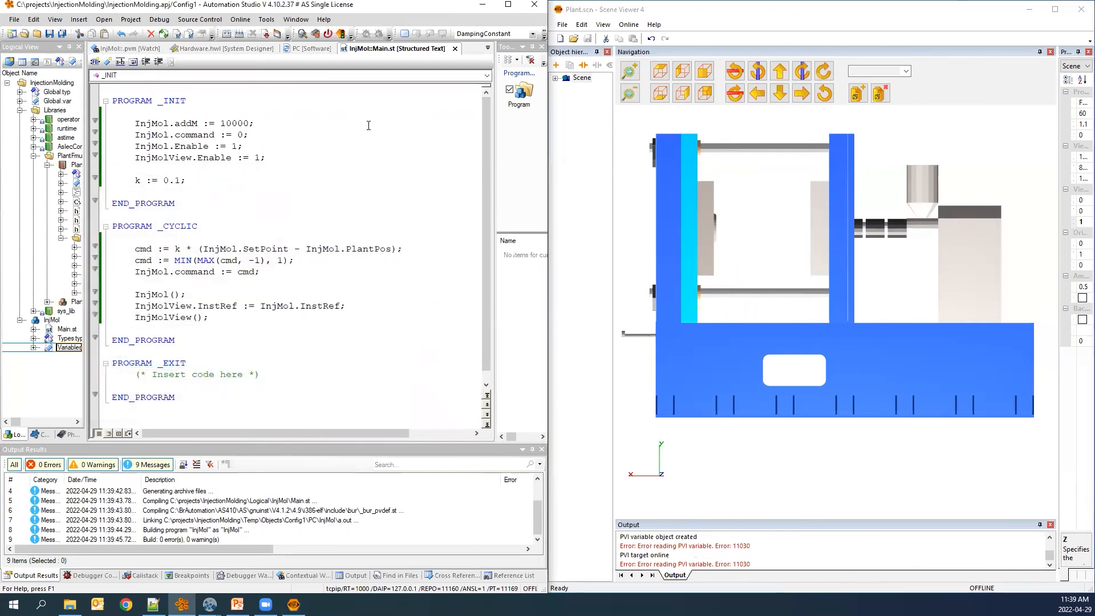
Set the gain k to 0.5 in the watch.
{"action": "left_click", "coordinate": [489, 51]}
{"action": "left_click", "coordinate": [515, 75]}
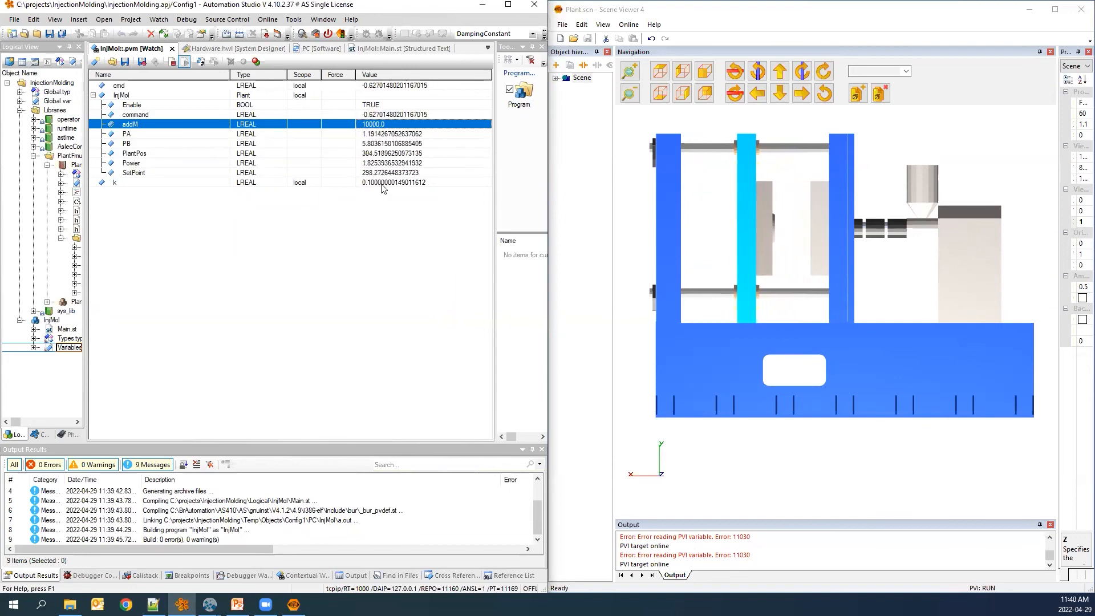
{"action": "left_click", "coordinate": [381, 184]}
{"action": "left_click", "coordinate": [378, 183]}
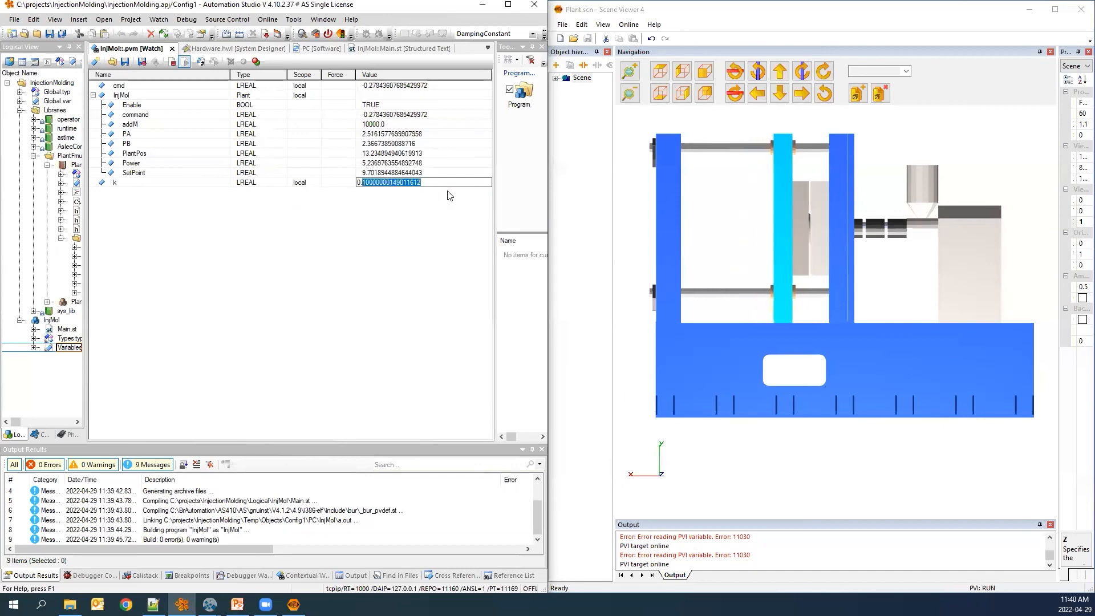
{"action": "type", "text": "0.5"}
{"action": "key", "text": "Return"}
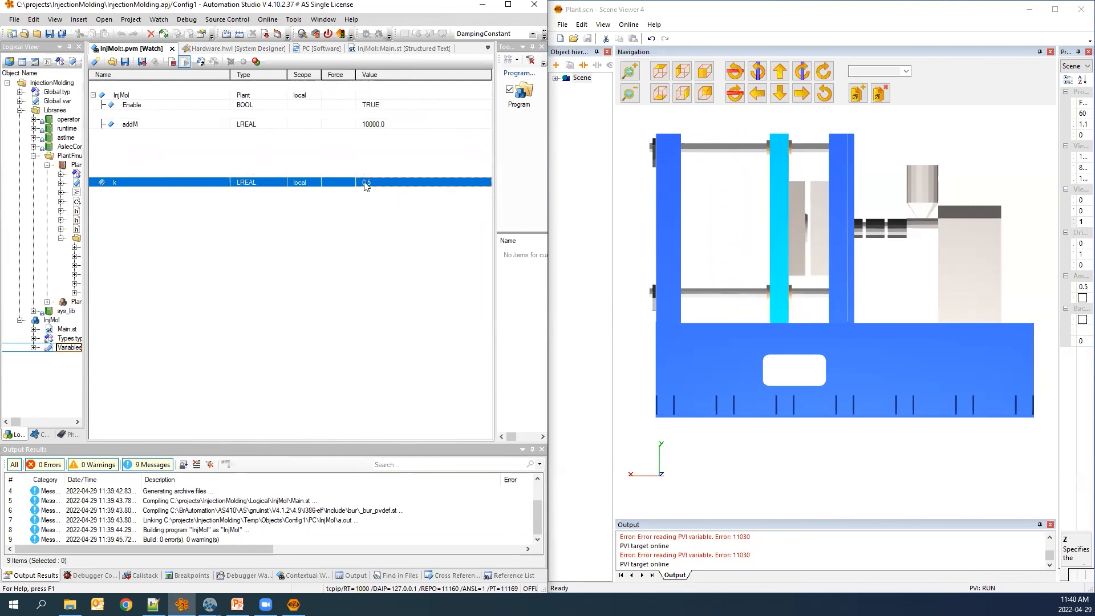
Switch to MapleSim and inspect the Plant subsystem's hydraulic circuit and double-acting cylinder.
{"action": "left_click", "coordinate": [365, 155]}
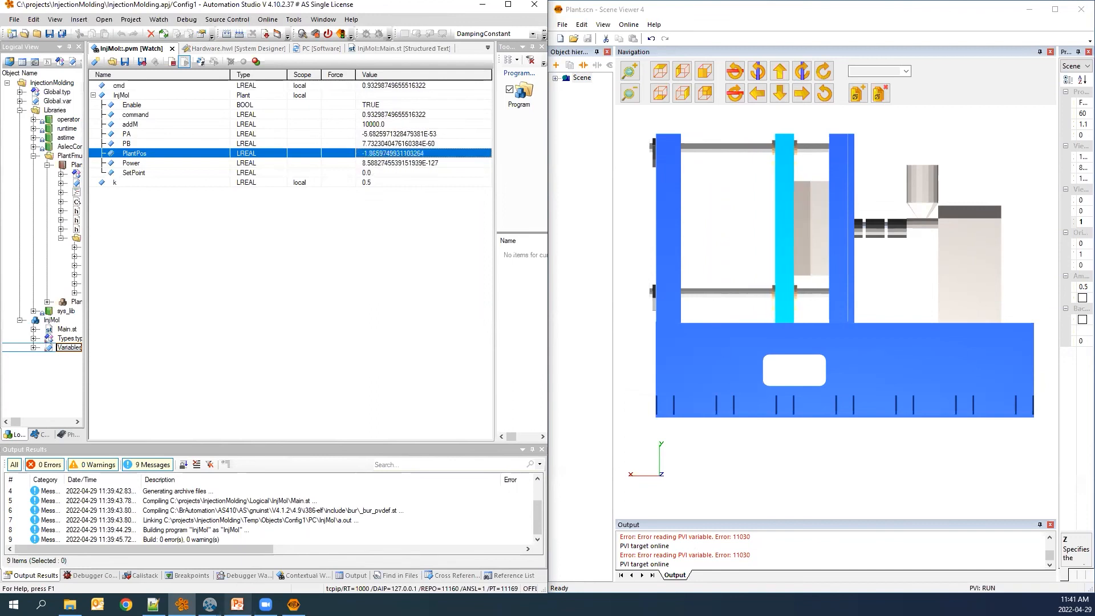
{"action": "mouse_move", "coordinate": [209, 604]}
{"action": "left_click", "coordinate": [147, 548]}
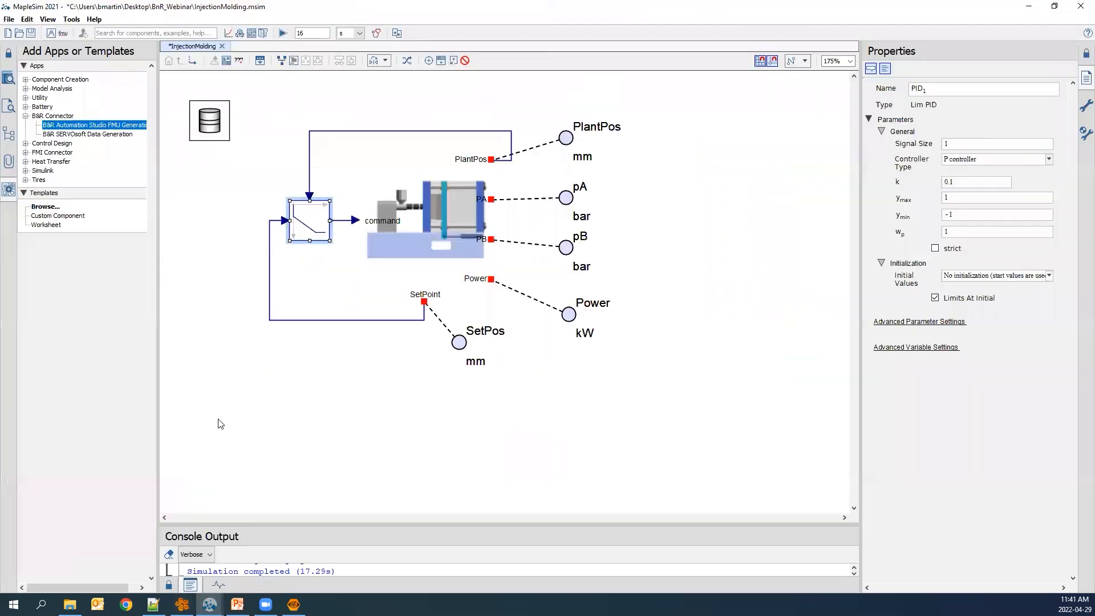
{"action": "left_click", "coordinate": [402, 228]}
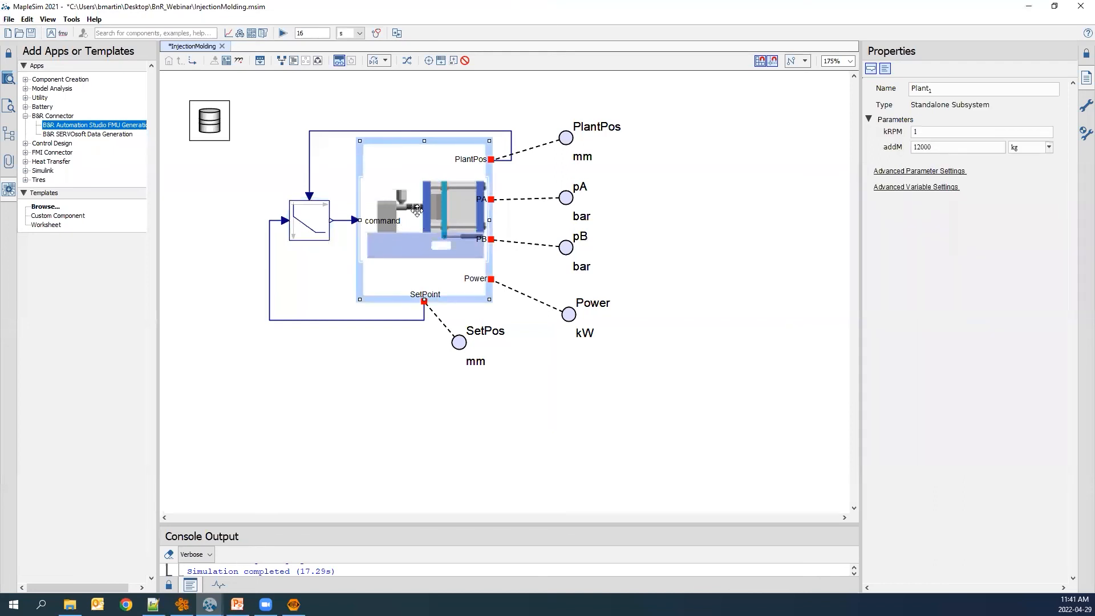
{"action": "double_click", "coordinate": [417, 210]}
{"action": "scroll", "coordinate": [403, 245], "scroll_direction": "down", "scroll_amount": 2}
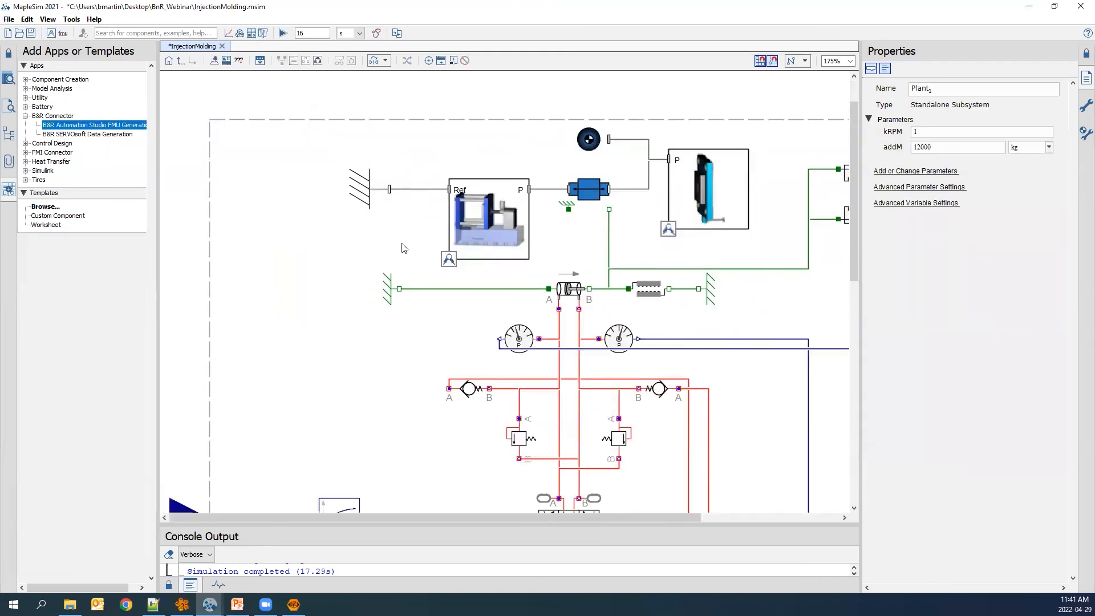
{"action": "scroll", "coordinate": [391, 278], "scroll_direction": "down", "scroll_amount": 3}
{"action": "scroll", "coordinate": [390, 296], "scroll_direction": "down", "scroll_amount": 2}
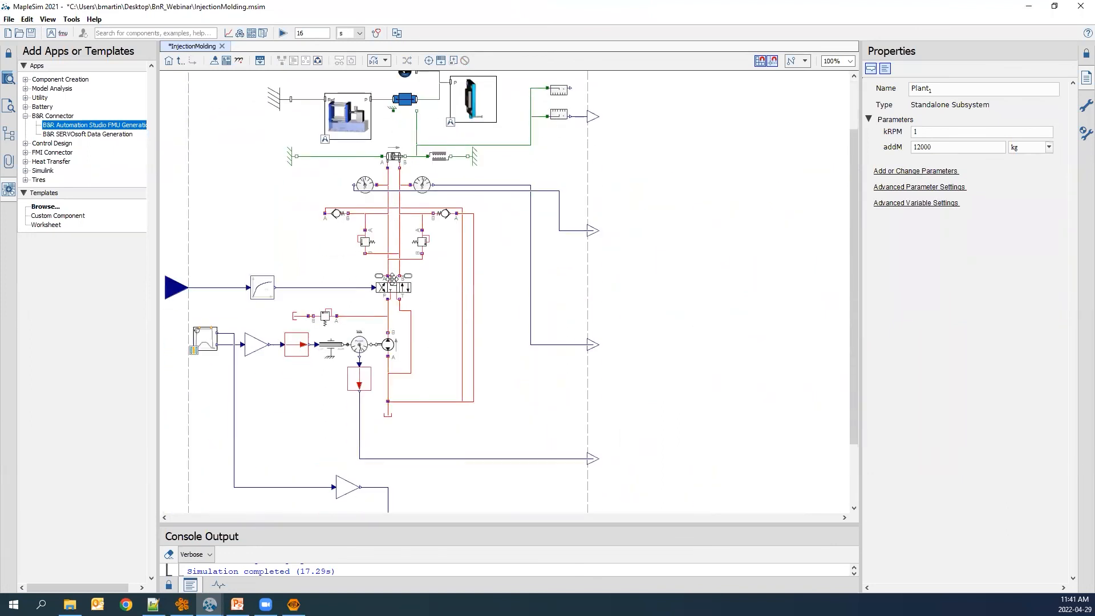
{"action": "scroll", "coordinate": [391, 349], "scroll_direction": "up", "scroll_amount": 1}
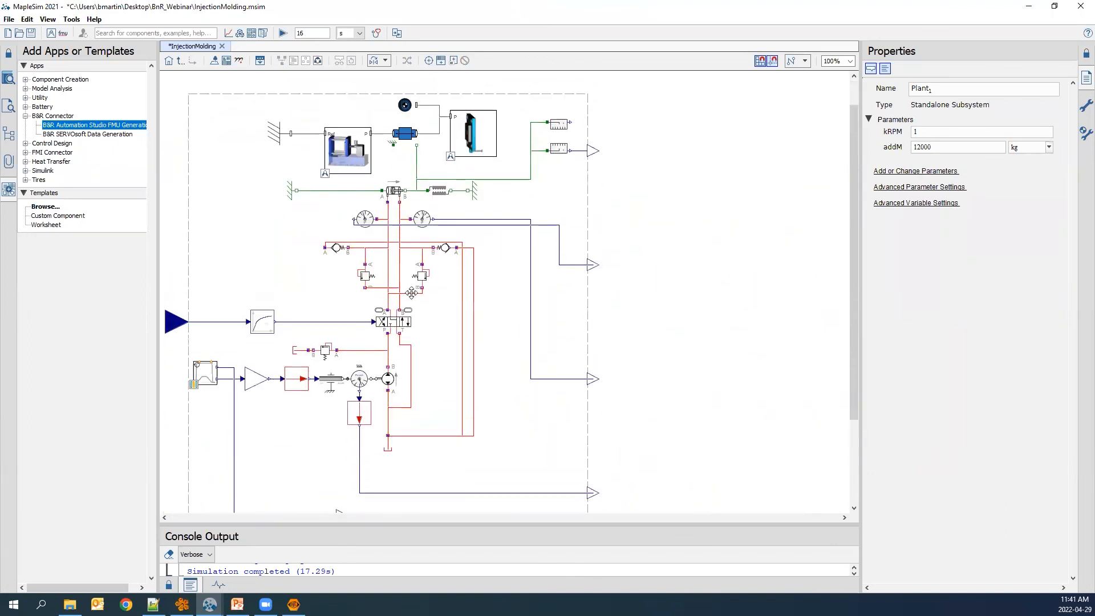
{"action": "left_click", "coordinate": [393, 189]}
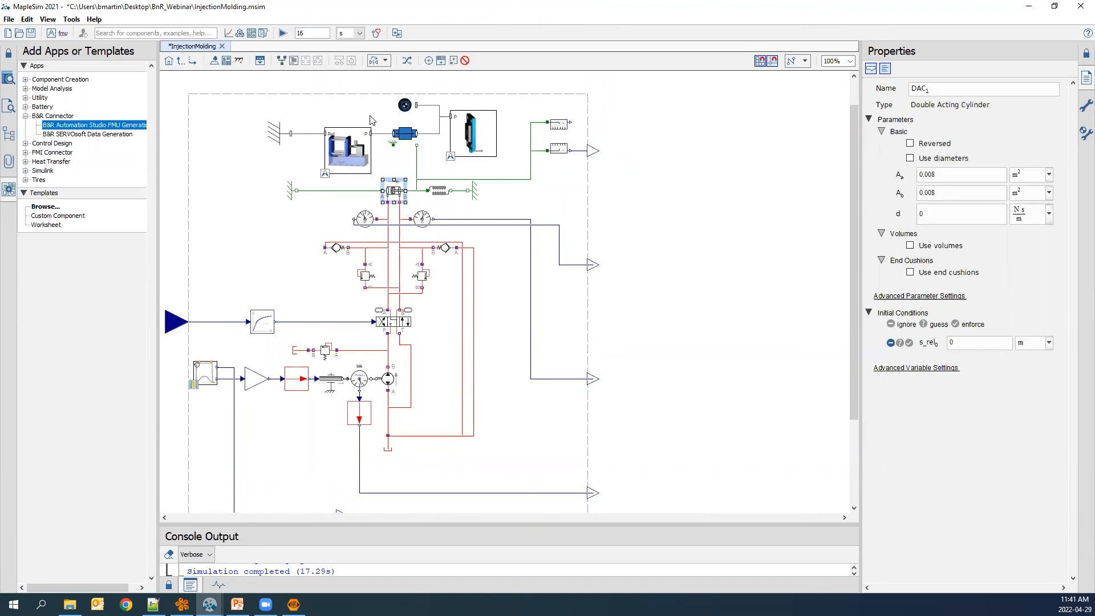
Open the Automation Studio FMU Generation app and review its export options.
{"action": "left_click", "coordinate": [252, 34]}
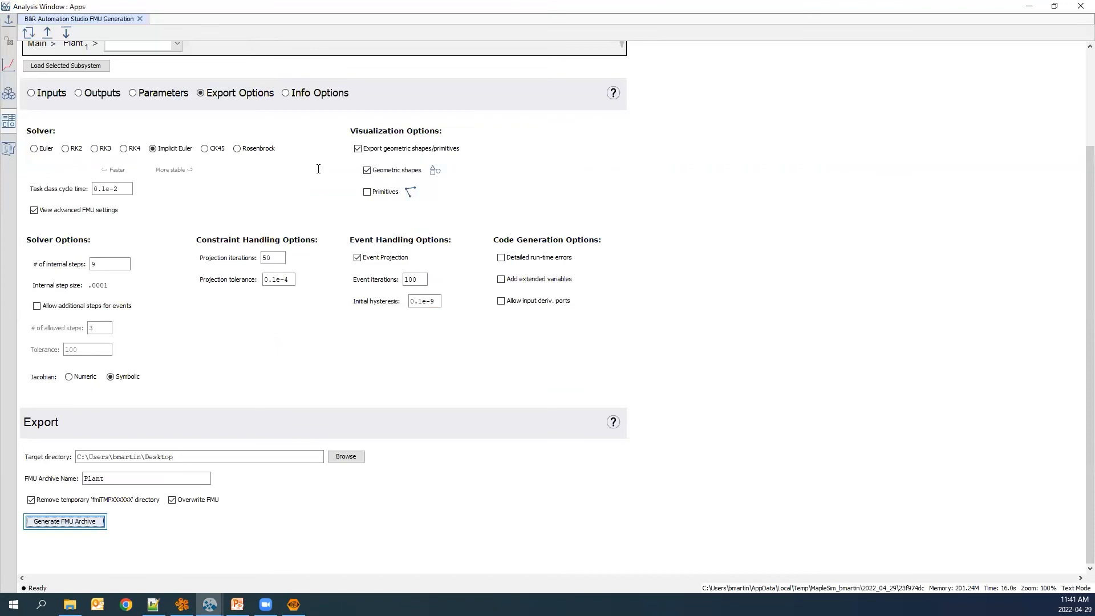
{"action": "scroll", "coordinate": [318, 169], "scroll_direction": "up", "scroll_amount": 2}
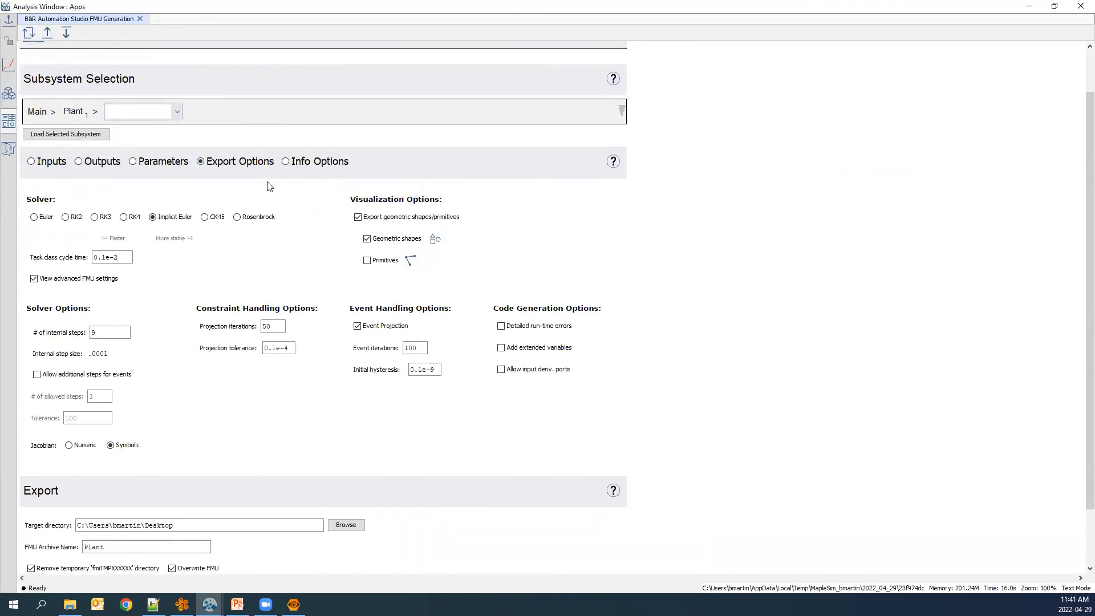
{"action": "scroll", "coordinate": [264, 222], "scroll_direction": "up", "scroll_amount": 1}
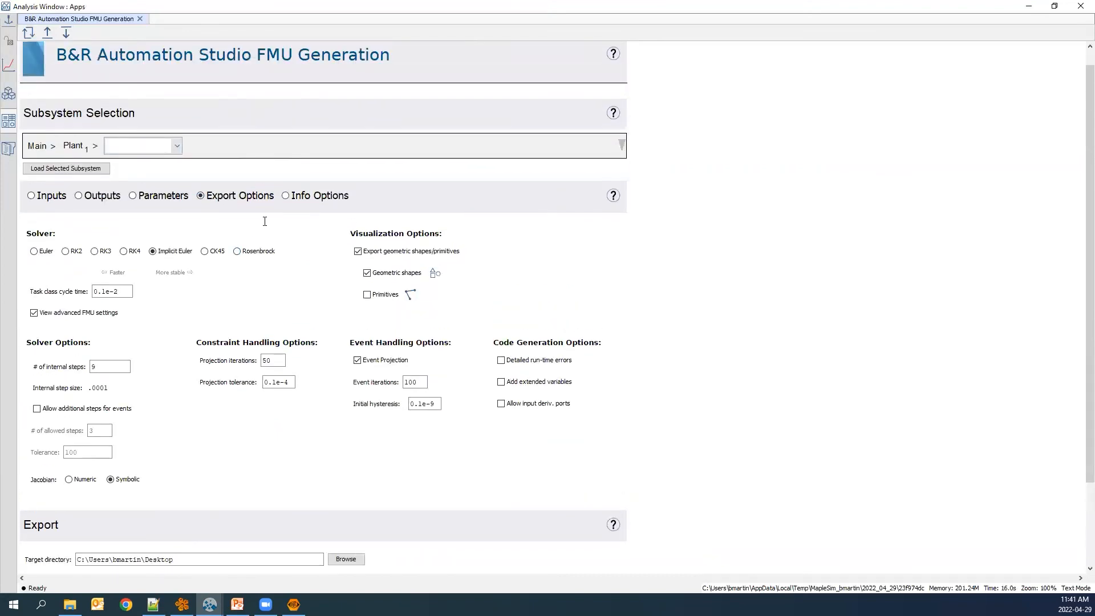
{"action": "scroll", "coordinate": [265, 419], "scroll_direction": "down", "scroll_amount": 1}
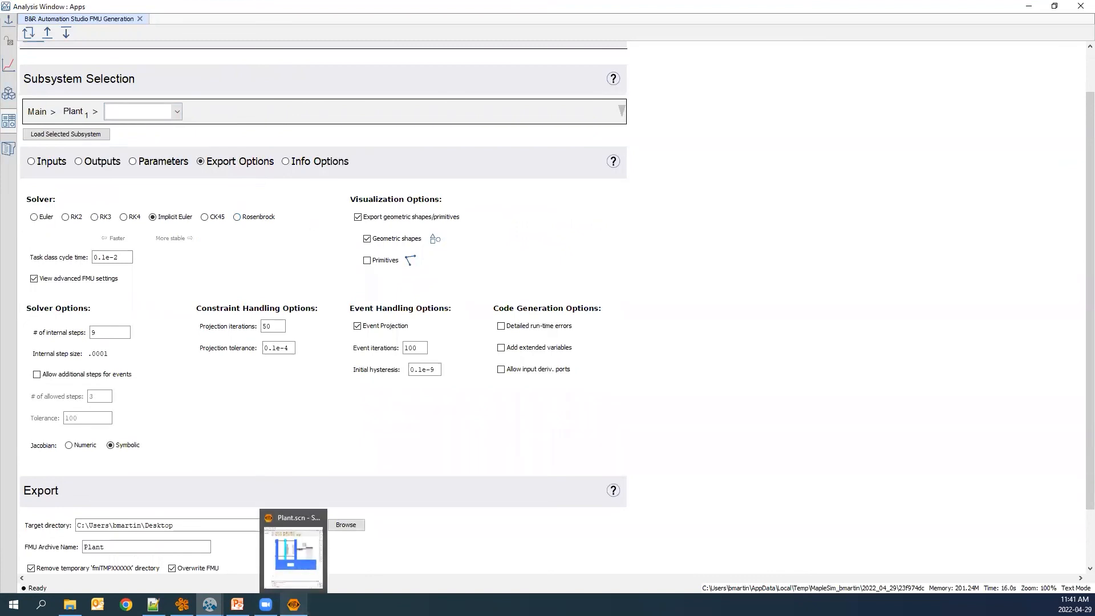
Return to Automation Studio, review the cyclic control code and open Plant.scn in the Scene Viewer.
{"action": "left_click", "coordinate": [182, 603]}
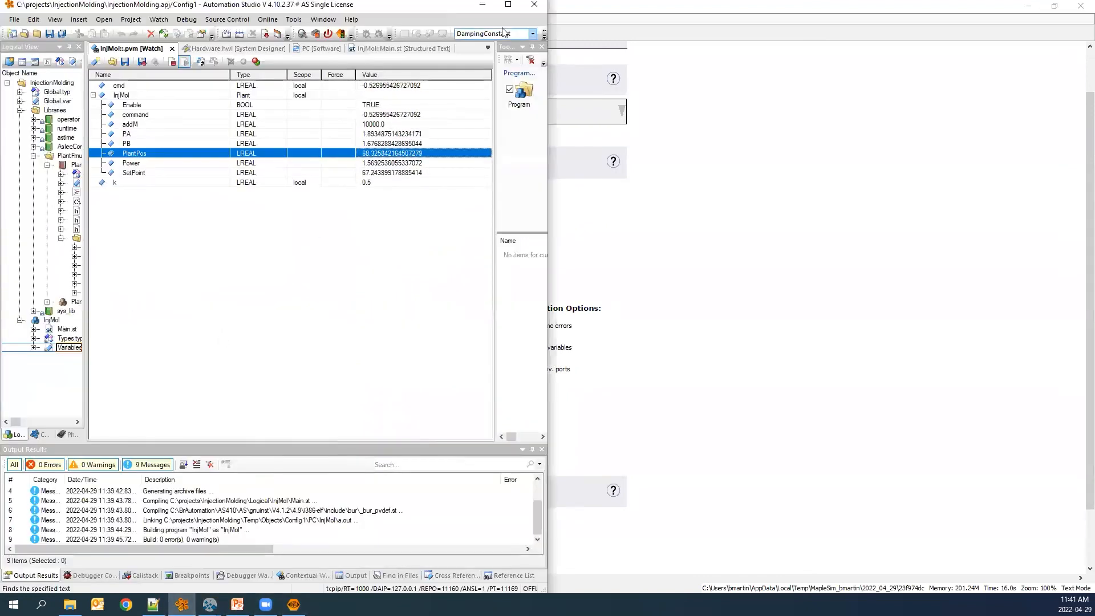
{"action": "left_click", "coordinate": [509, 5]}
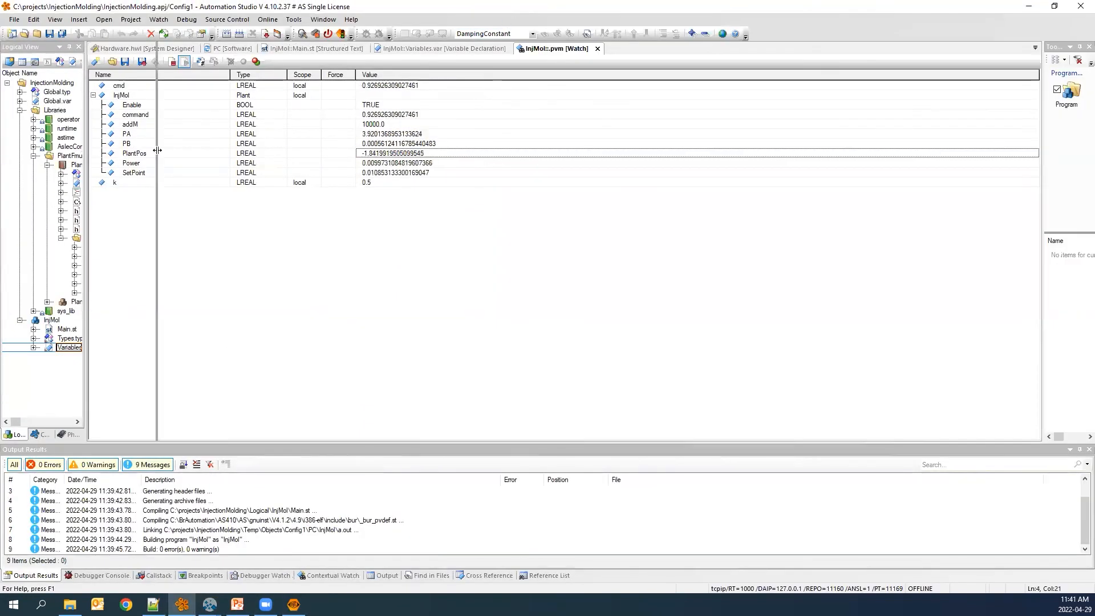
{"action": "left_click", "coordinate": [69, 156]}
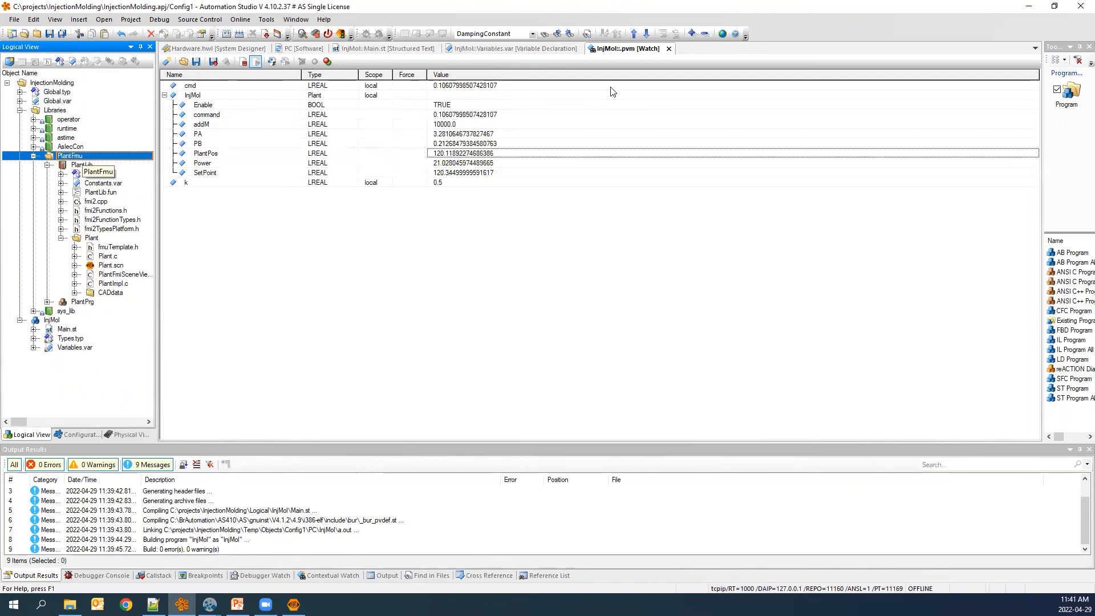
{"action": "left_click", "coordinate": [393, 48]}
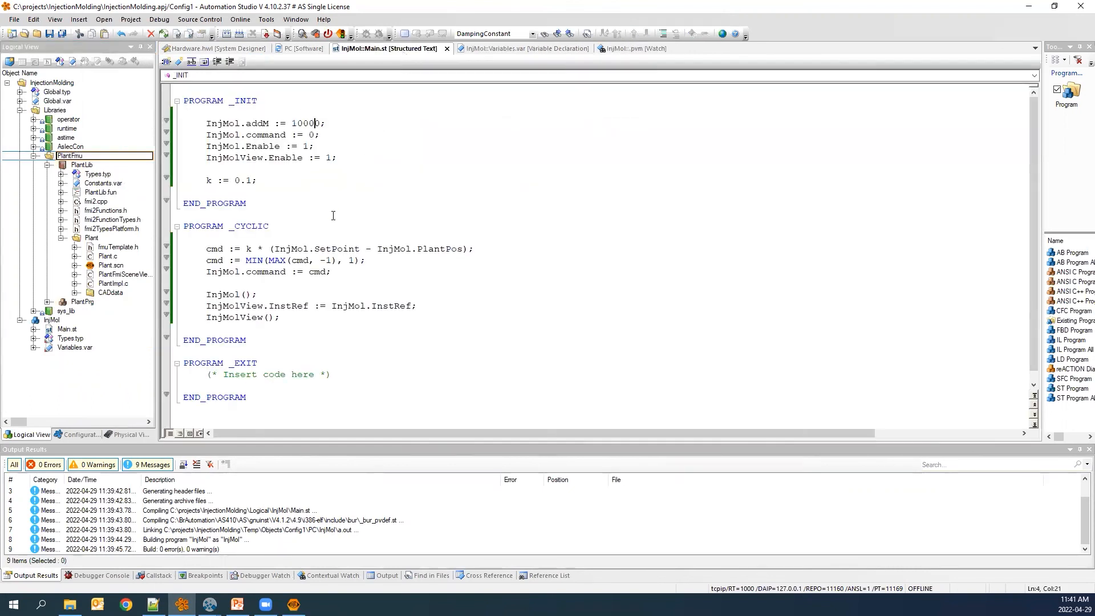
{"action": "scroll", "coordinate": [333, 216], "scroll_direction": "down", "scroll_amount": 1}
{"action": "left_click_drag", "start_coordinate": [275, 237], "coordinate": [308, 238]}
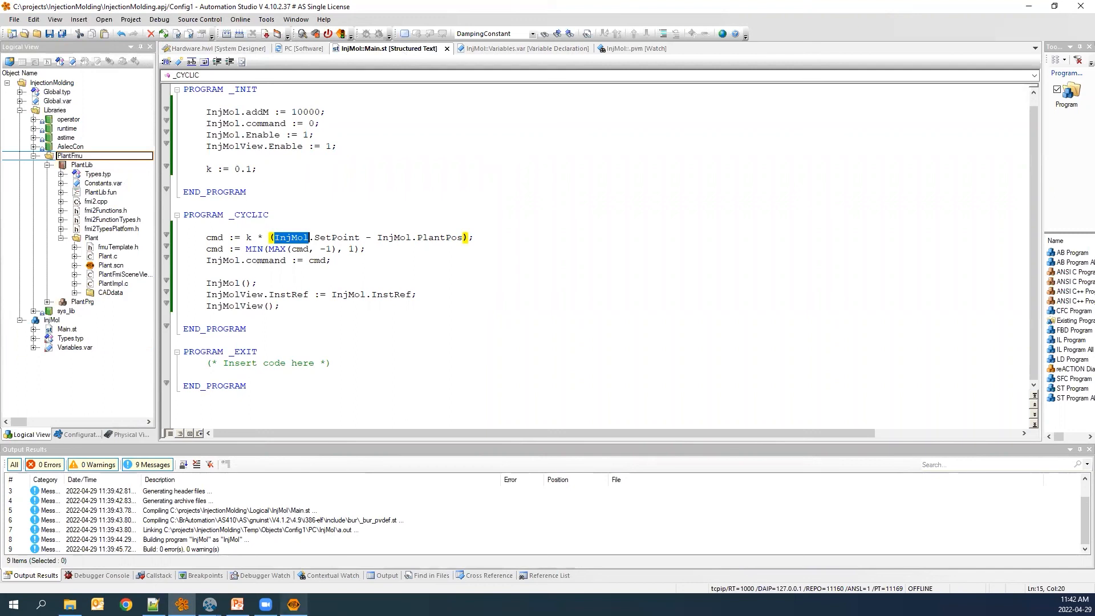
{"action": "left_click", "coordinate": [109, 266]}
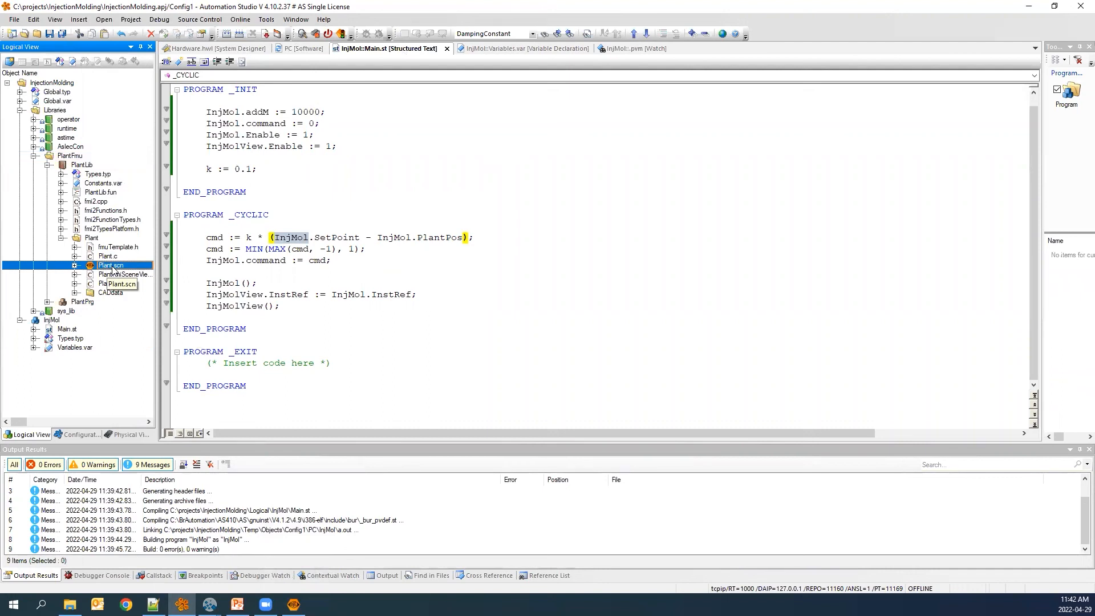
{"action": "double_click", "coordinate": [112, 267]}
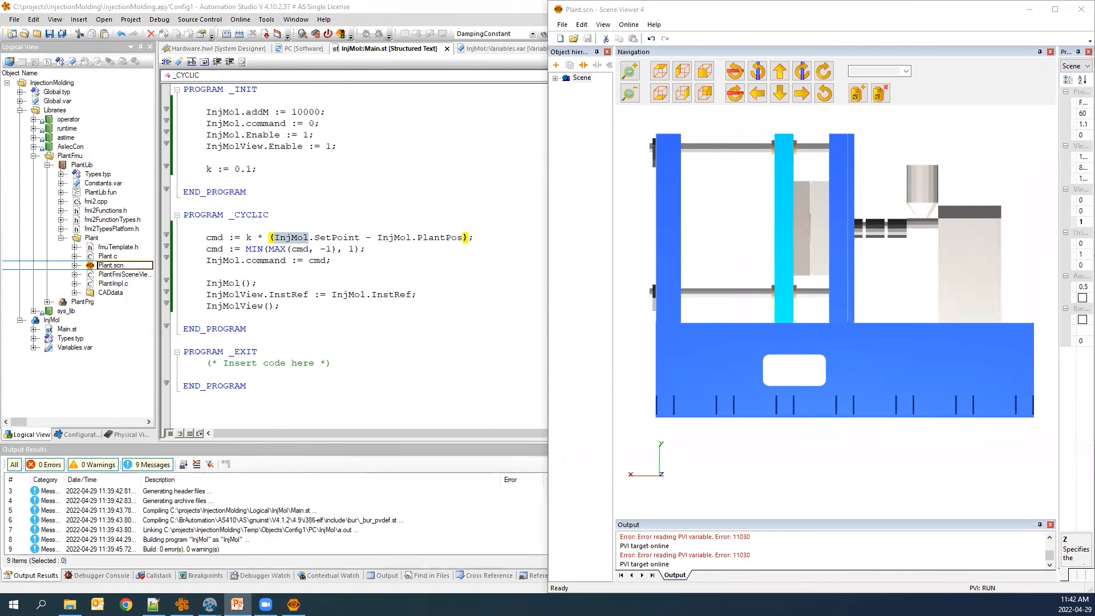
Switch to the presentation and advance past the demo title slide.
{"action": "left_click", "coordinate": [238, 604]}
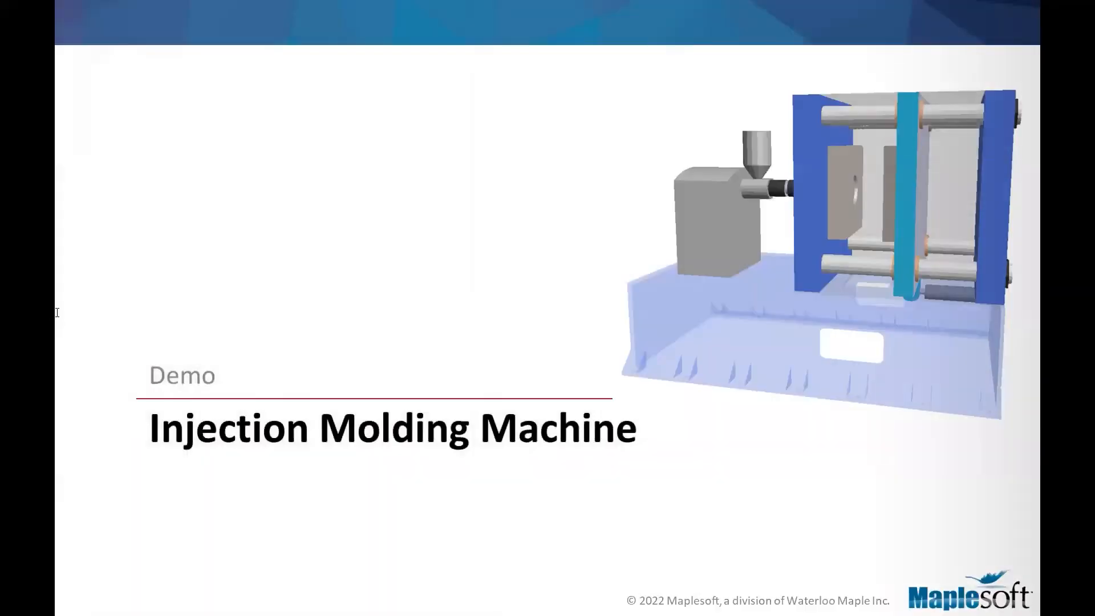
{"action": "left_click", "coordinate": [66, 420]}
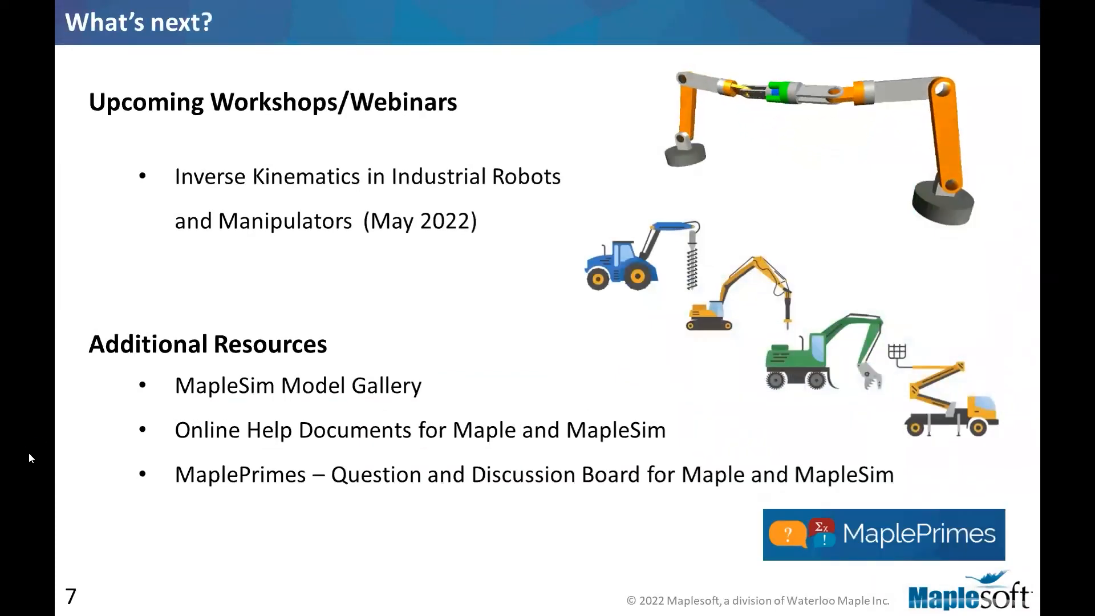